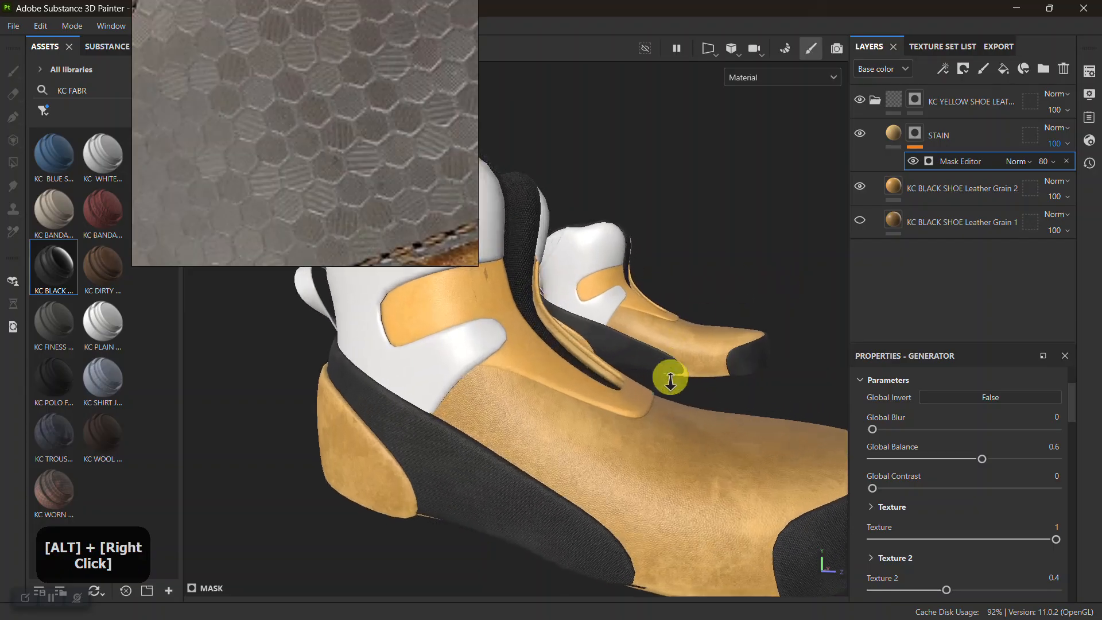
Duplicate the STAIN fill layer and hide the duplicate, STAIN 1
alt+middle_drag(615, 338, 647, 363)
click(885, 130)
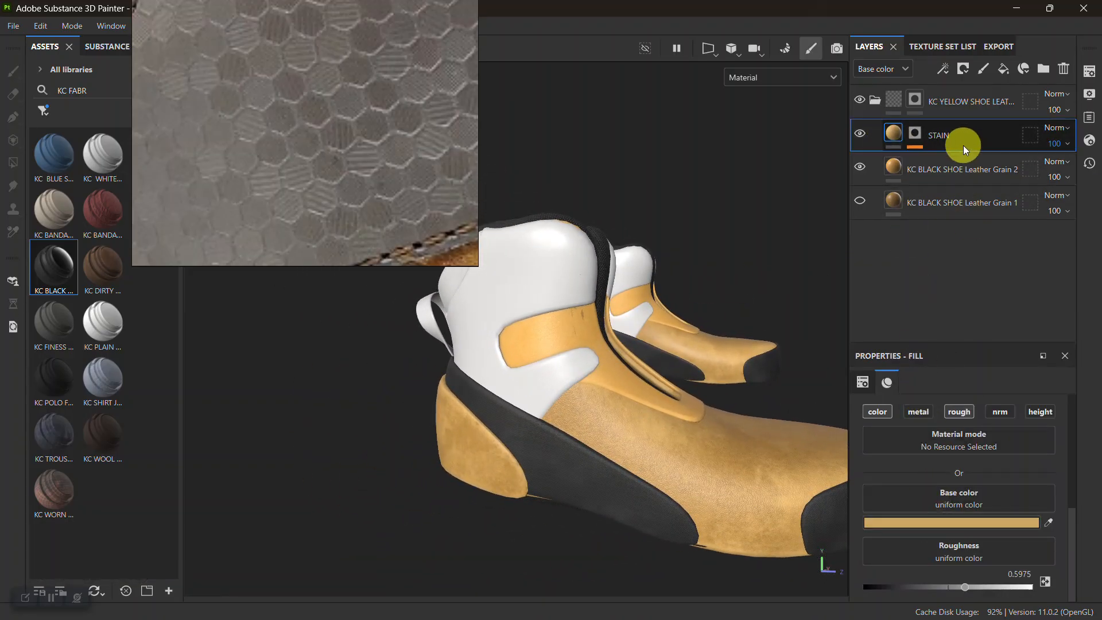
key(ctrl+d)
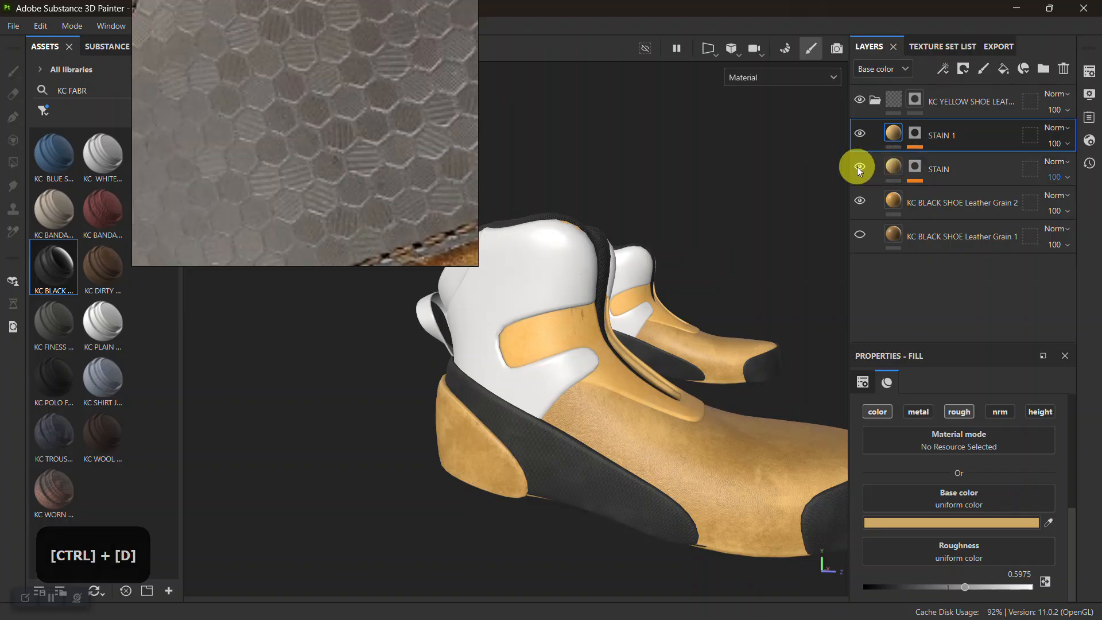
click(859, 134)
Darken the original STAIN layer's base color to a deeper golden brown, checking the tint on the boot's leather
click(891, 166)
click(956, 522)
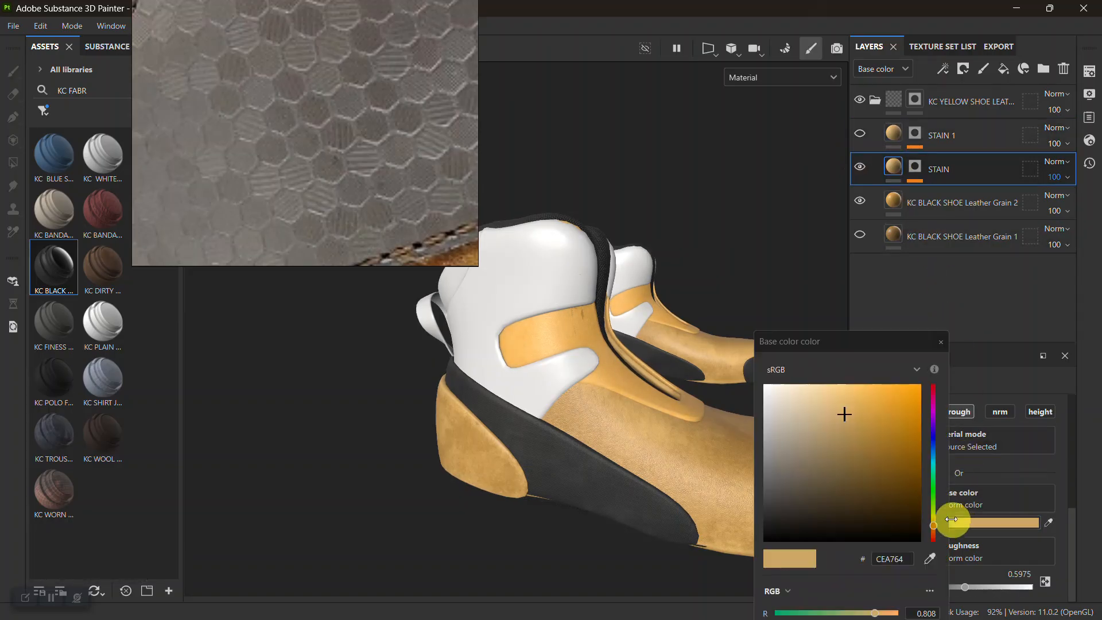
click(870, 428)
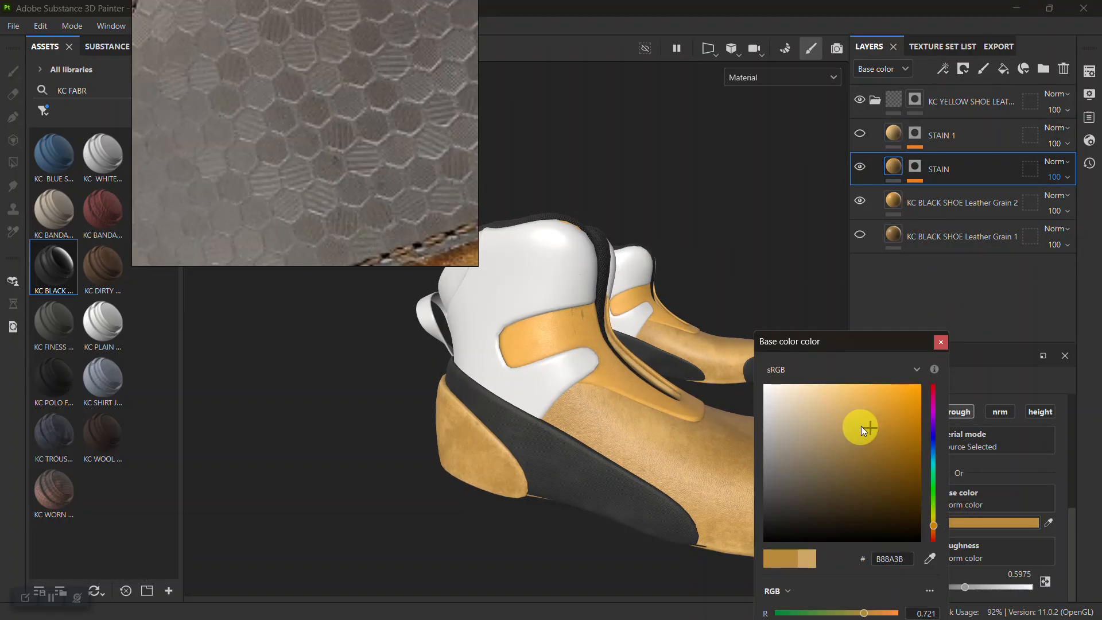
alt+right_drag(531, 373, 708, 556)
alt+drag(708, 556, 580, 350)
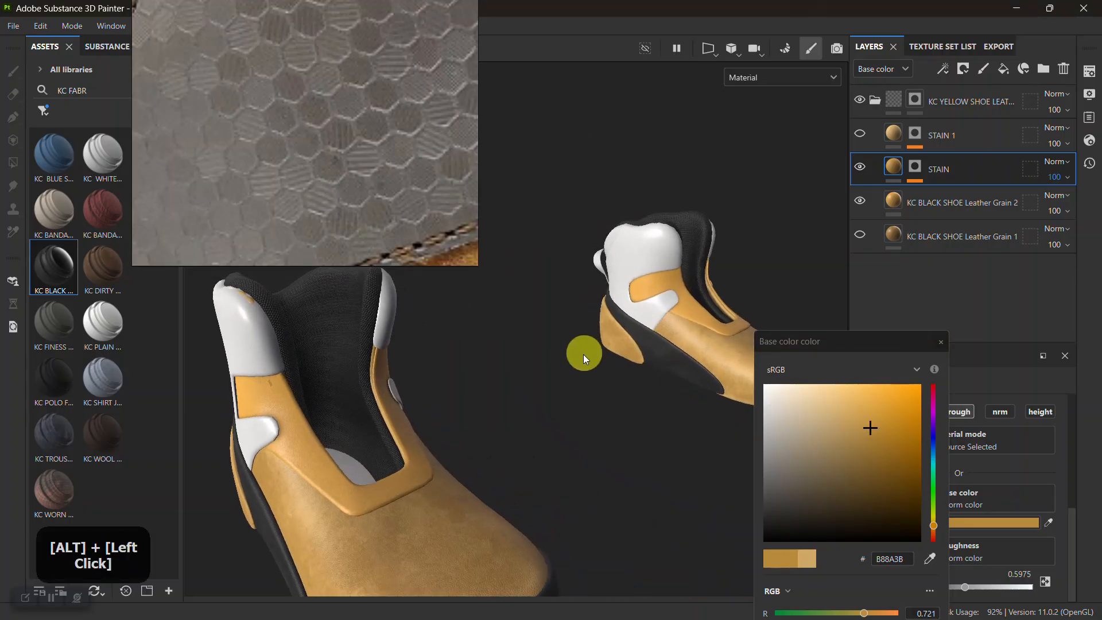
alt+middle_drag(580, 349, 656, 260)
alt+right_drag(655, 259, 568, 394)
alt+middle_drag(568, 394, 706, 374)
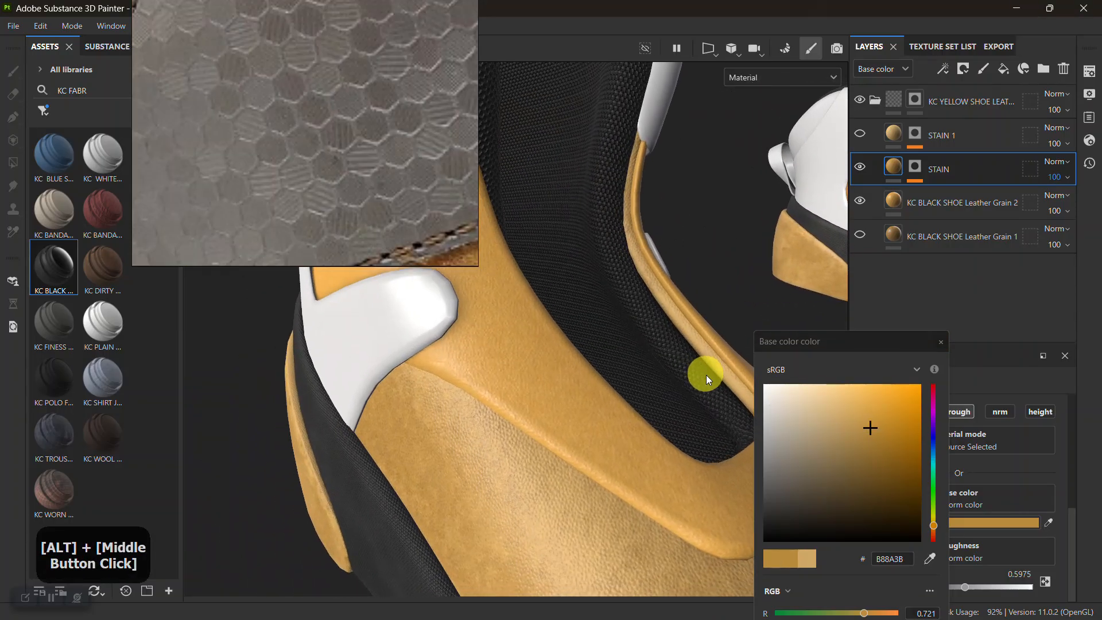
click(881, 456)
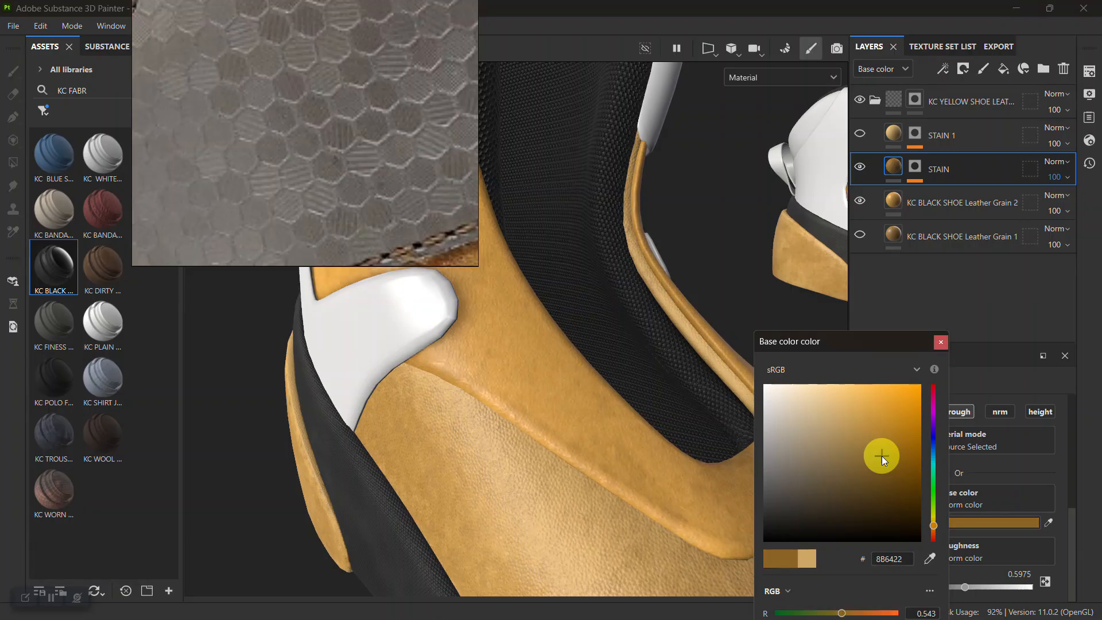
click(881, 441)
drag(884, 442, 886, 452)
click(940, 343)
Compare the reference photo's grey hexagon-patterned ankle leather and heel pull tab with the boot's untextured white ankle panels
alt+drag(660, 395, 717, 205)
alt+middle_drag(717, 206, 671, 307)
alt+right_drag(671, 307, 394, 214)
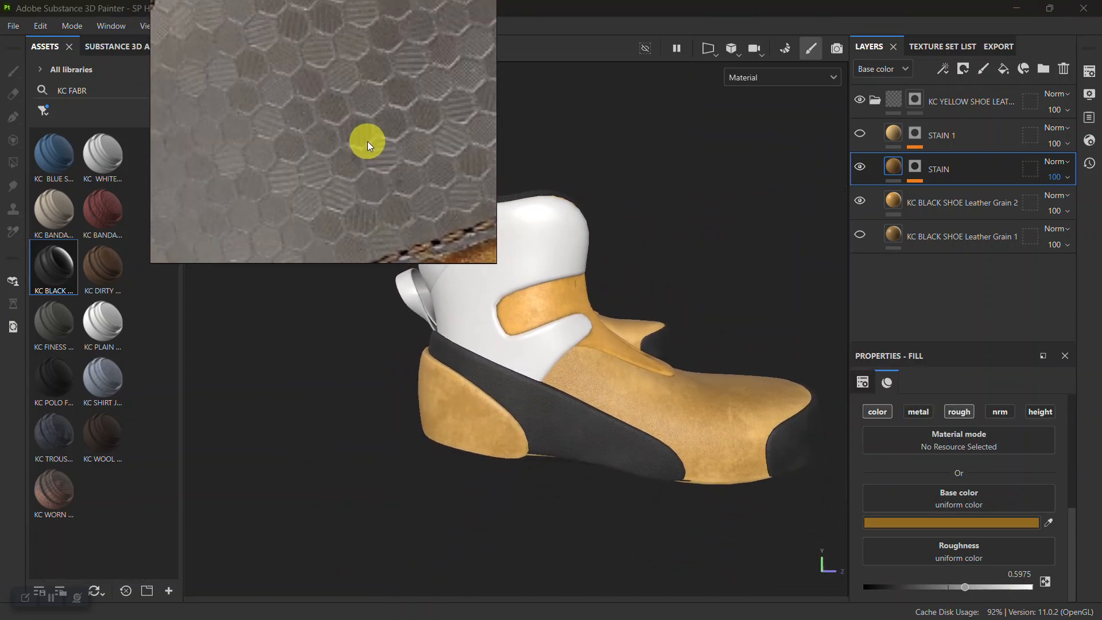
scroll(355, 169, down, 7)
right_drag(362, 173, 382, 92)
alt+right_drag(467, 287, 533, 368)
alt+drag(423, 272, 464, 291)
alt+middle_drag(464, 292, 481, 339)
scroll(284, 102, up, 7)
mouse_move(291, 98)
middle_down()
mouse_move(292, 139)
mouse_move(295, 116)
middle_up()
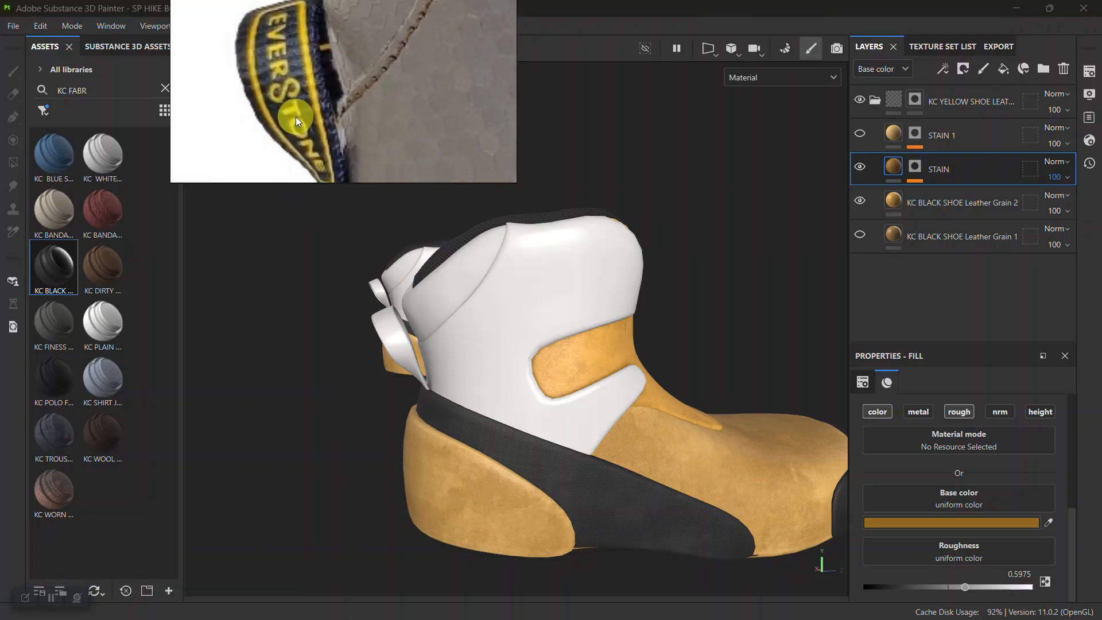
right_drag(320, 126, 325, 218)
middle_drag(338, 182, 315, 225)
right_drag(368, 232, 352, 149)
alt+drag(492, 344, 422, 239)
right_drag(364, 116, 404, 249)
middle_drag(404, 249, 404, 239)
right_drag(404, 240, 404, 237)
right_drag(450, 208, 371, 73)
alt+drag(627, 376, 561, 349)
alt+right_drag(560, 349, 541, 344)
alt+drag(541, 343, 580, 381)
alt+middle_drag(580, 381, 566, 374)
alt+right_drag(565, 374, 619, 406)
alt+drag(620, 405, 606, 412)
alt+middle_click(605, 412)
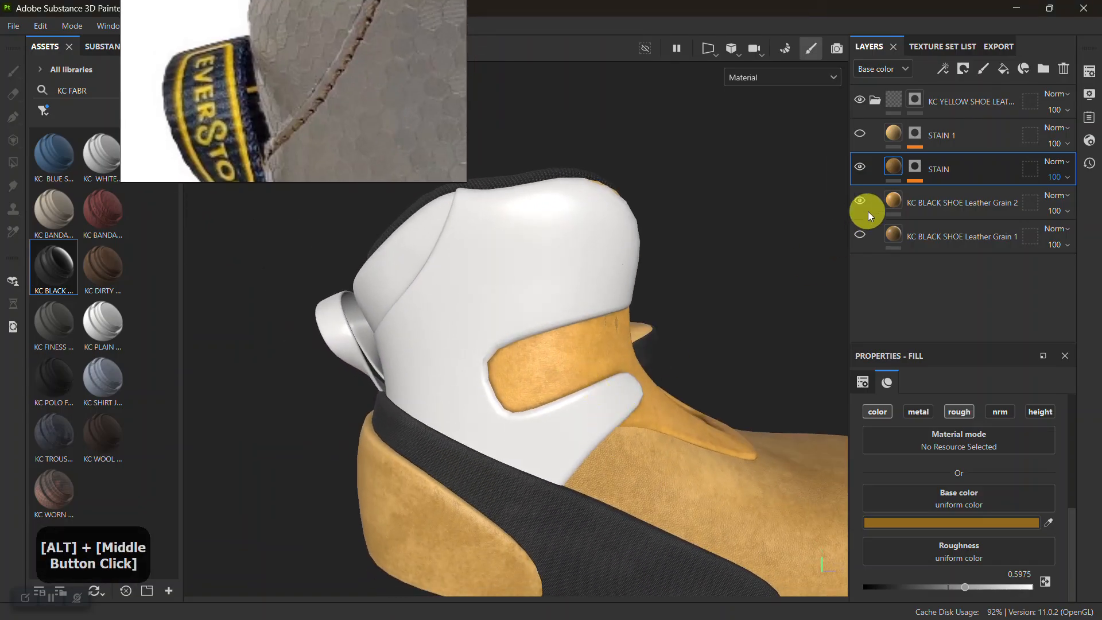
Collapse the yellow shoe leather folder, select its mask and activate the Paint tool
click(875, 99)
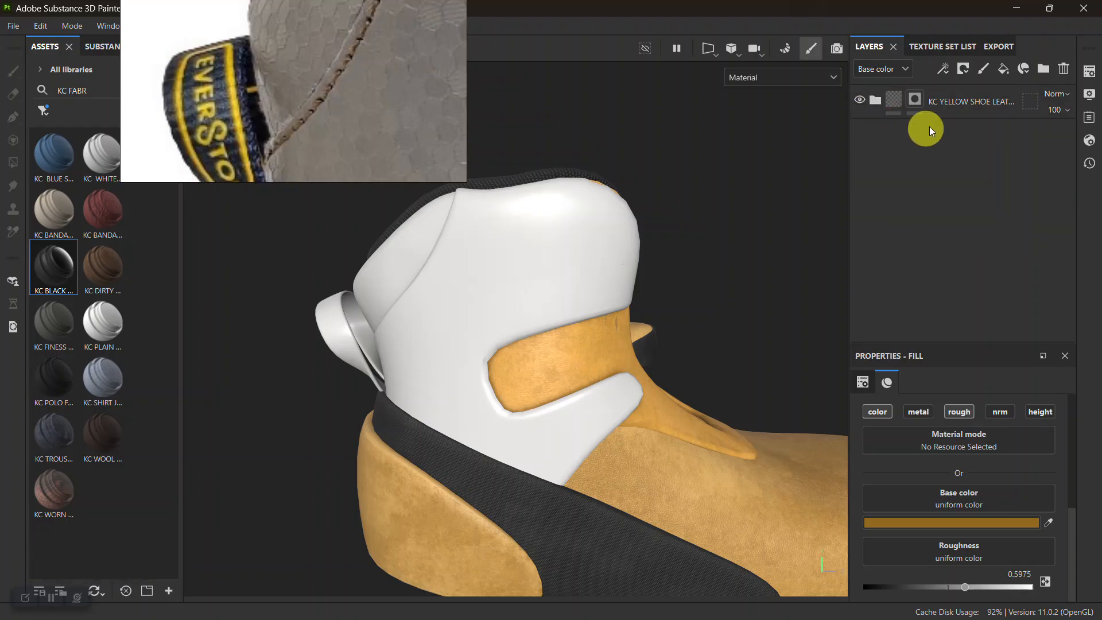
click(941, 105)
key(1)
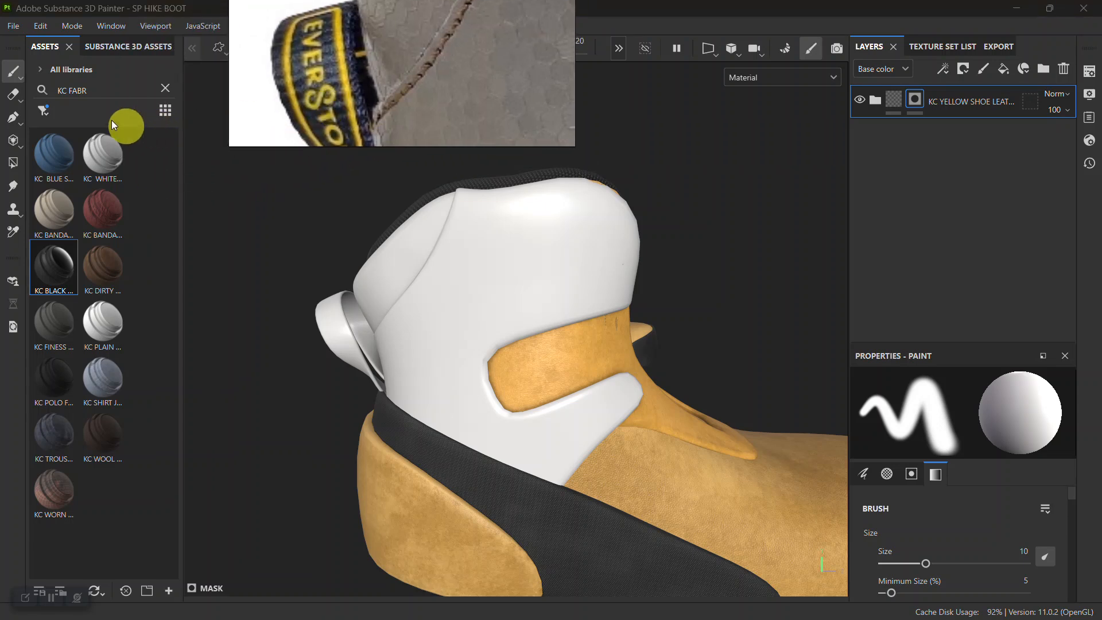
Replace the asset search term with LEATHER to find leather smart materials
drag(98, 90, 41, 89)
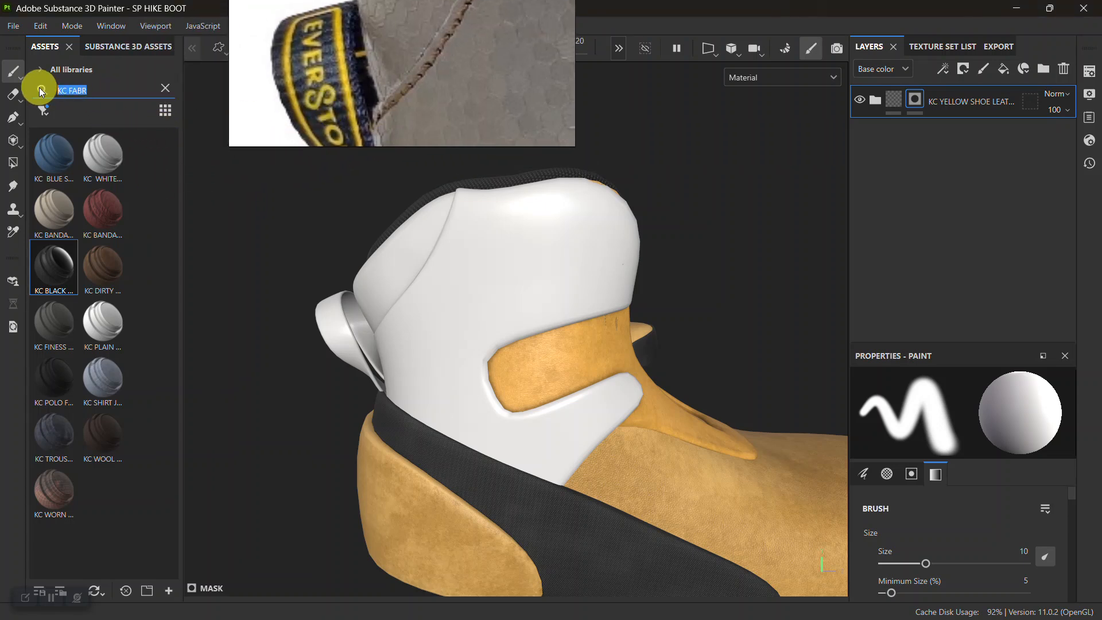
key(BackSpace)
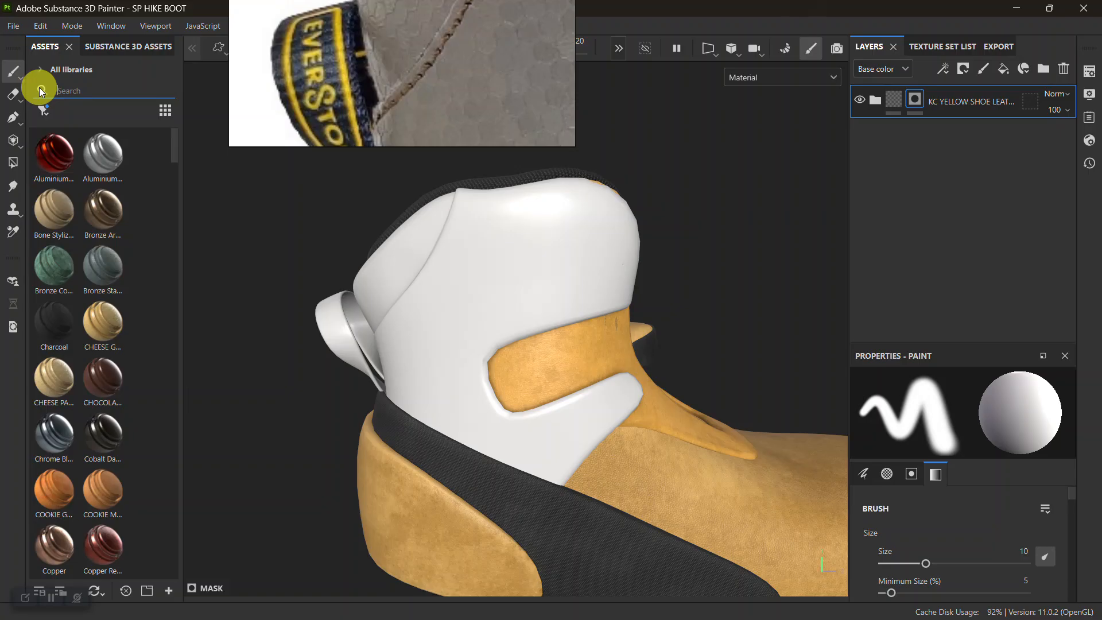
text(LE)
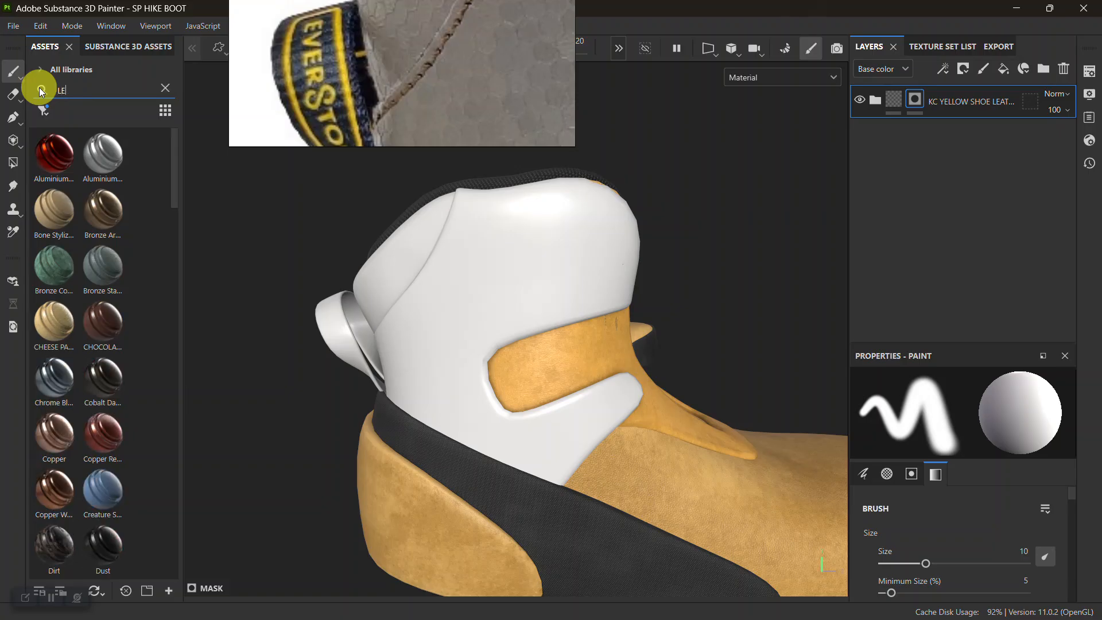
text(ARTH)
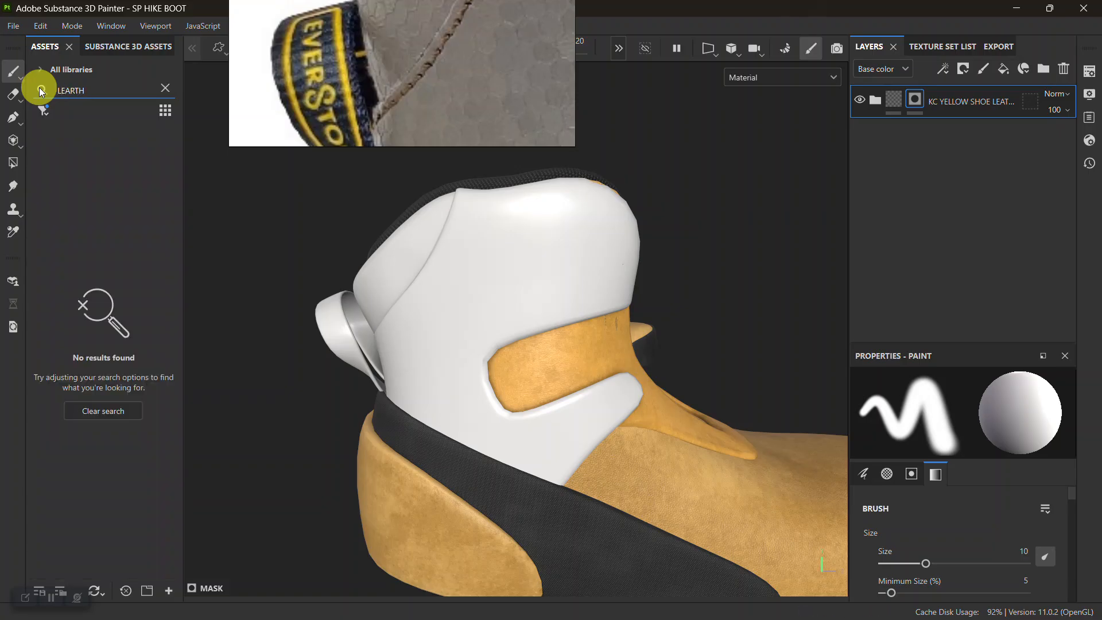
key(BackSpace)
key(BackSpace)
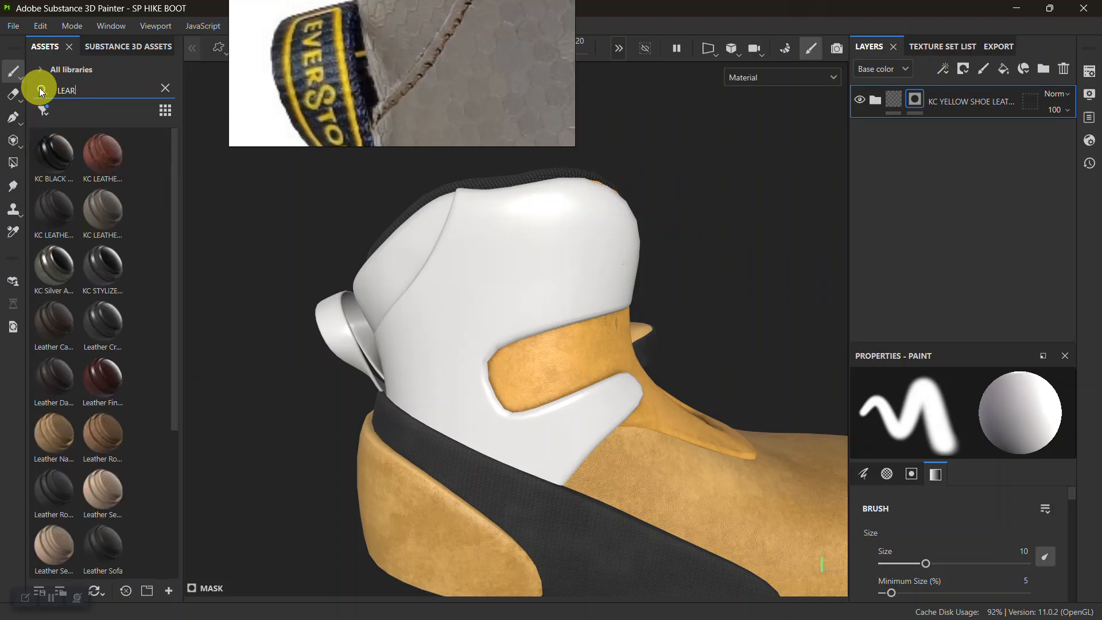
key(BackSpace)
text(THE)
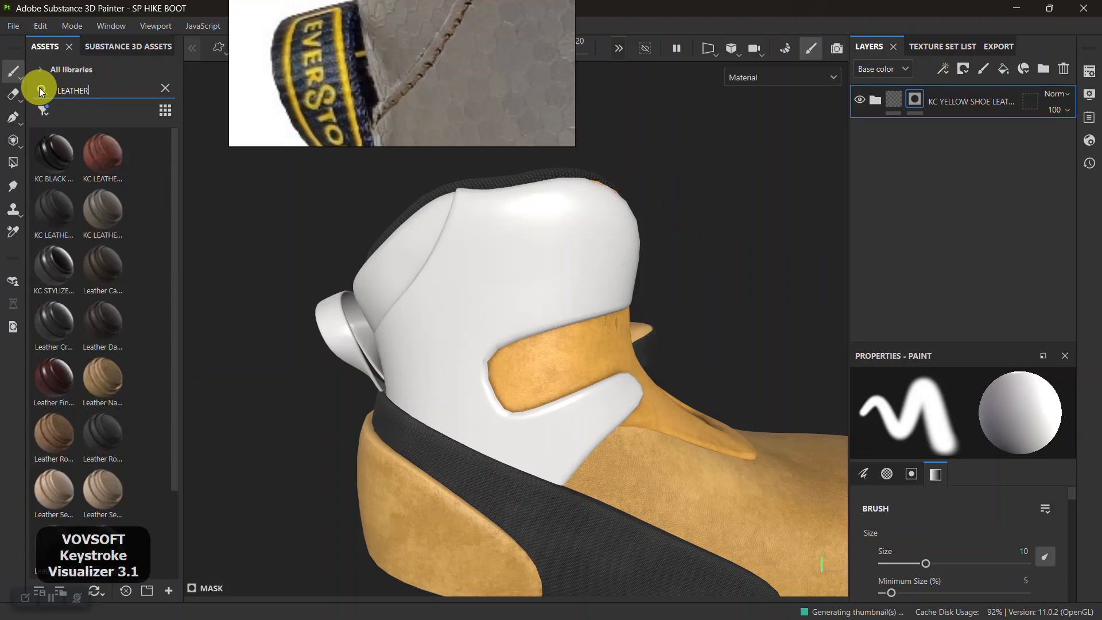
Look through the previews of the leather smart materials for one suited to the boot's ankle panels
scroll(118, 335, down, 2)
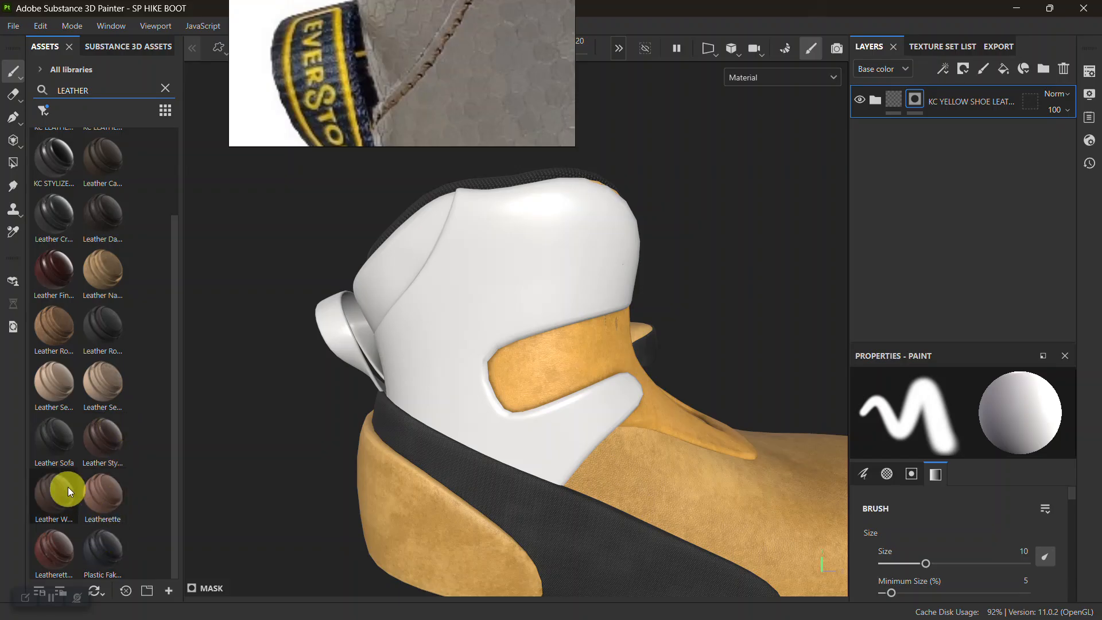
mouse_move(49, 398)
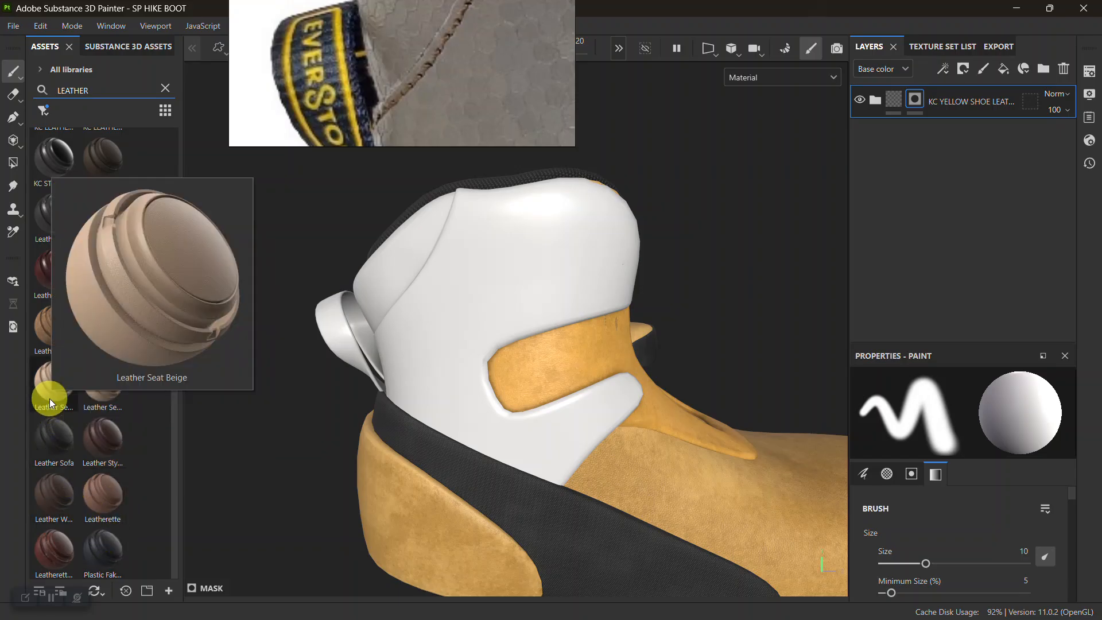
mouse_move(54, 271)
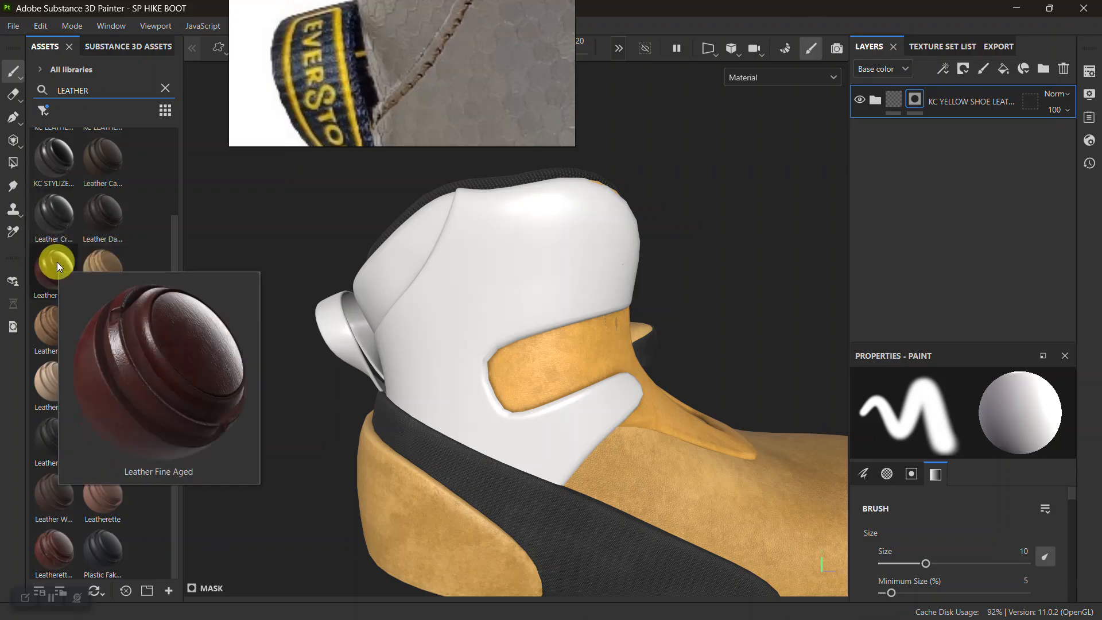
mouse_move(102, 212)
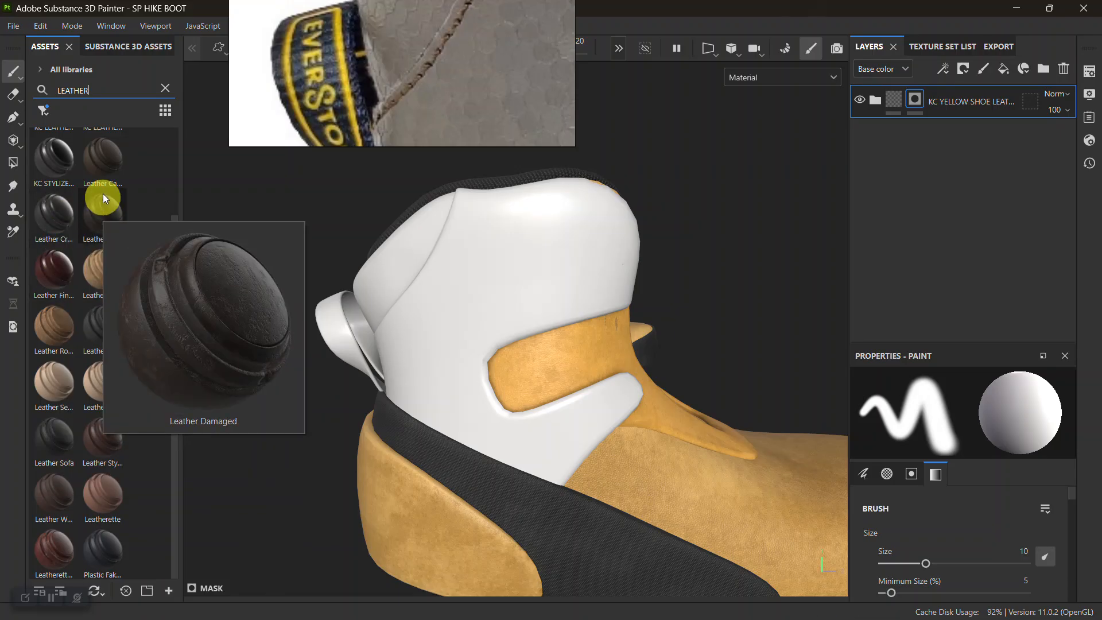
mouse_move(58, 171)
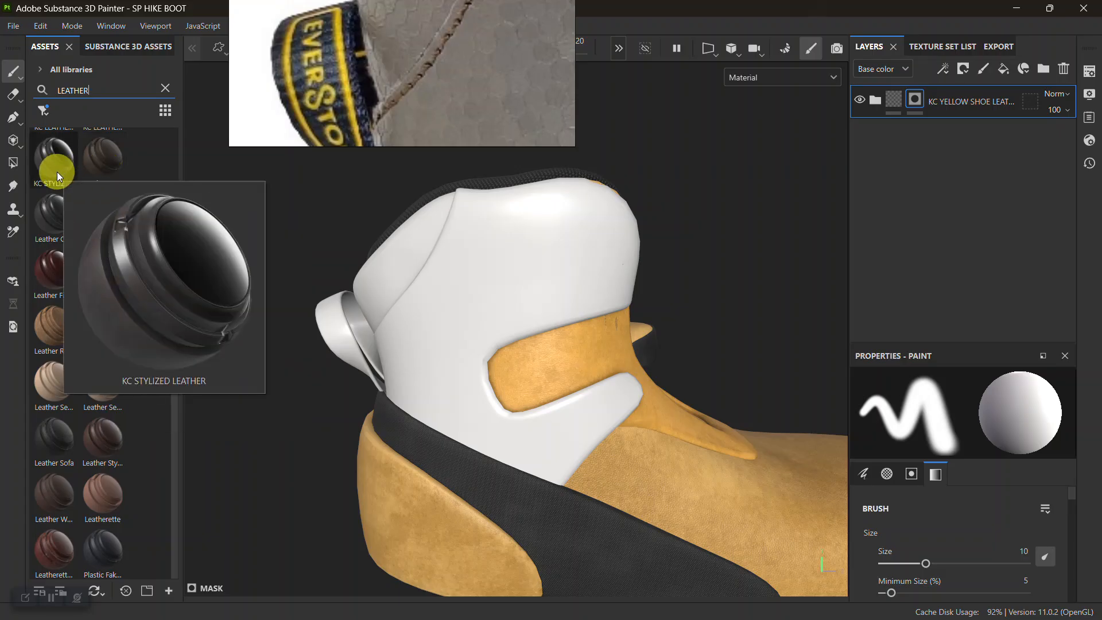
scroll(57, 172, up, 2)
mouse_move(56, 208)
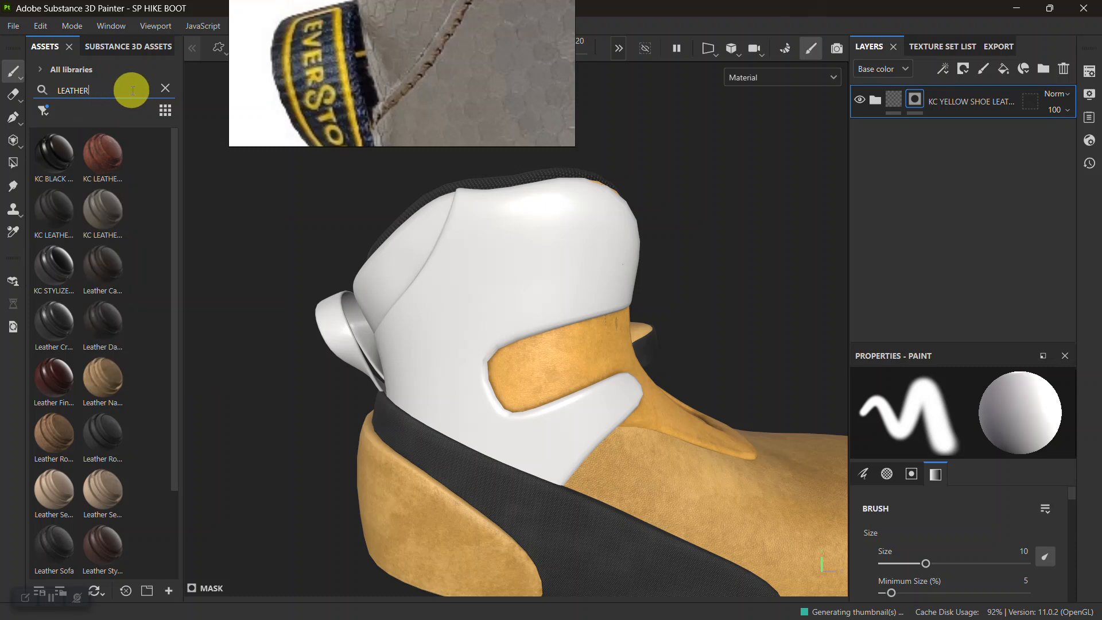
Filter the asset library to Materials and preview the leather materials, including Leather Reptile Skin and Leather Skin
click(44, 113)
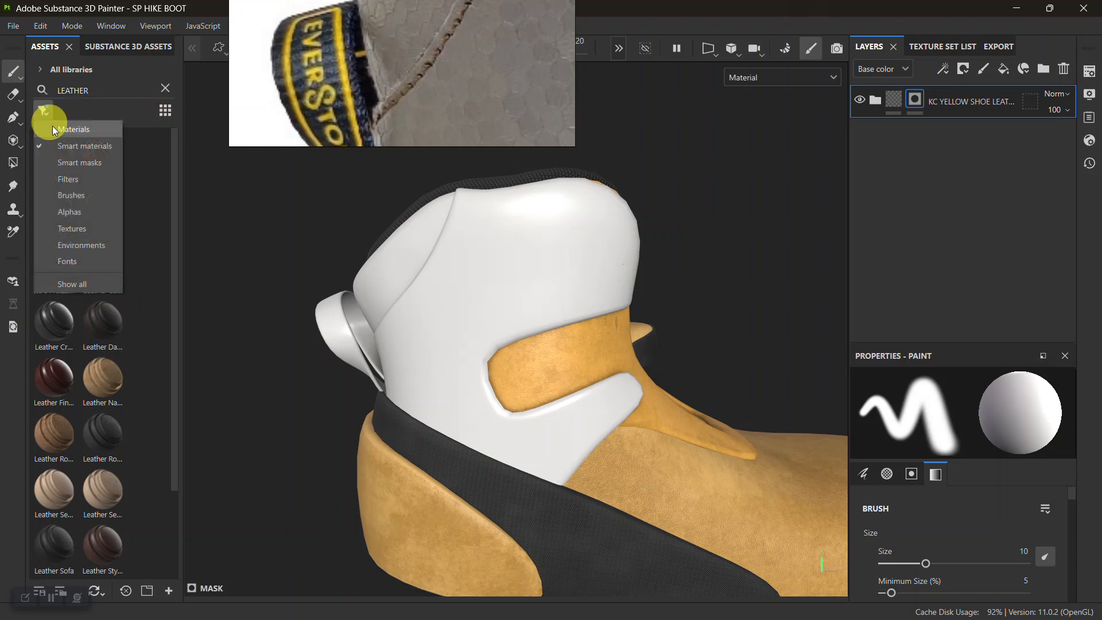
click(61, 131)
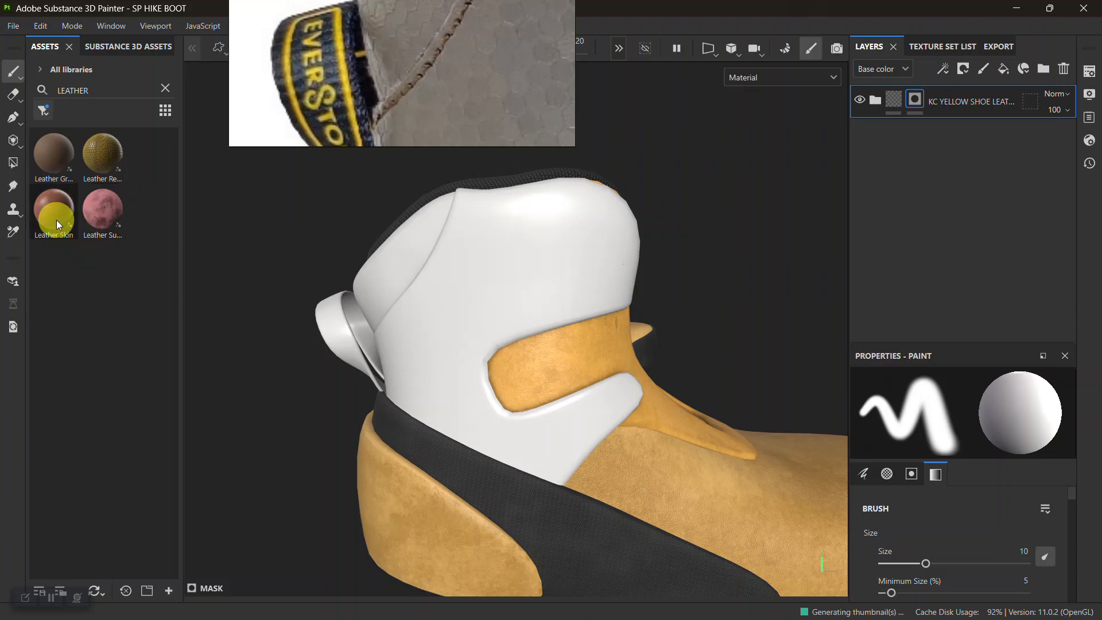
mouse_move(52, 174)
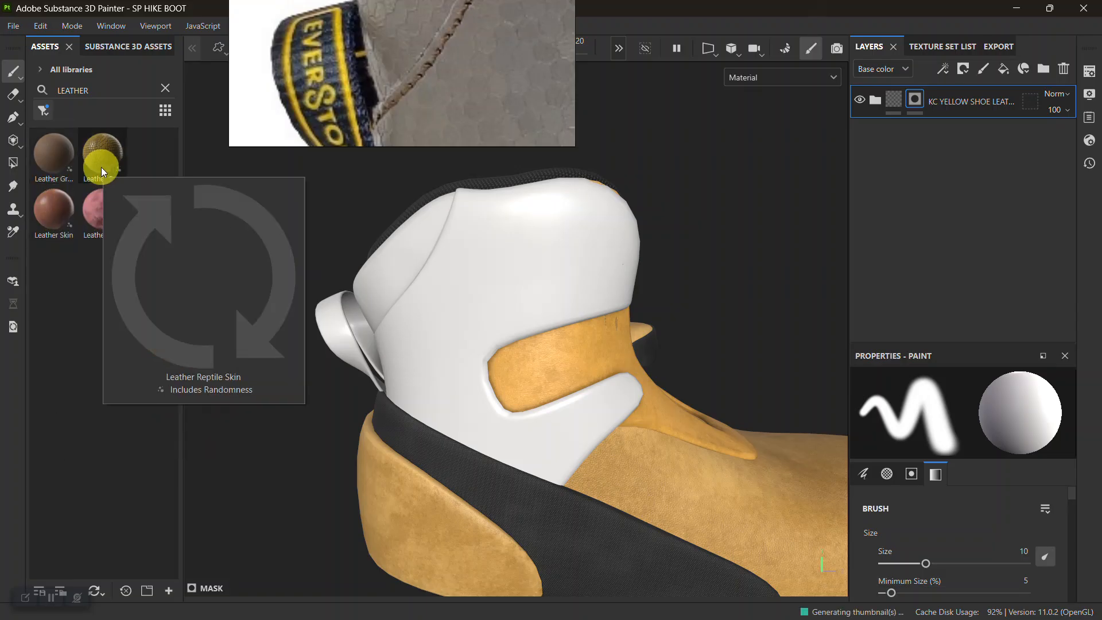
mouse_move(54, 199)
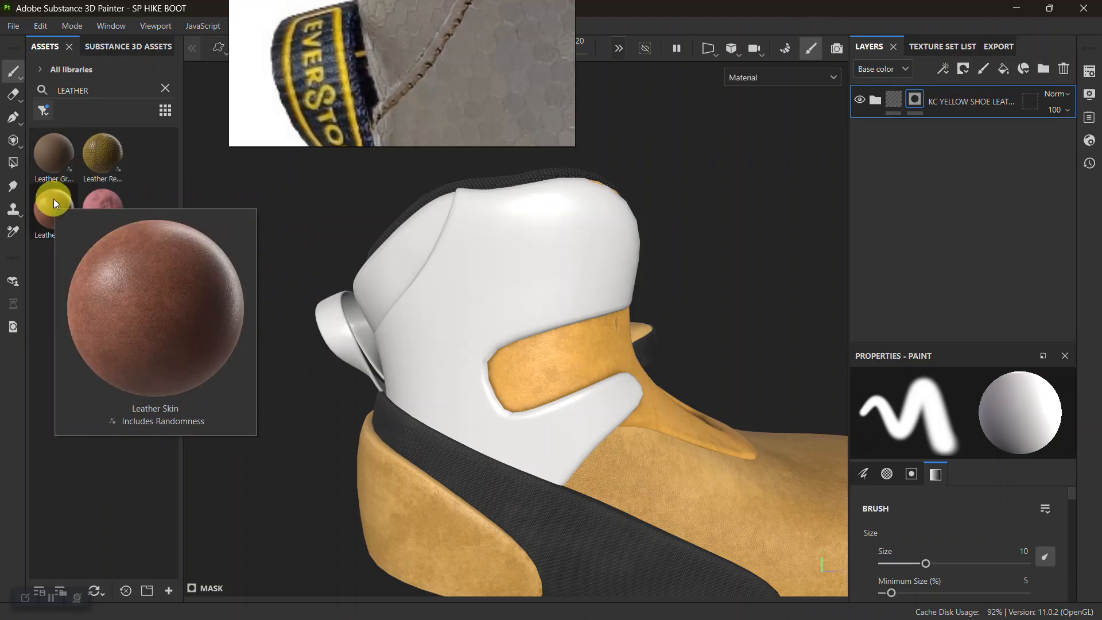
Clear the search term and browse the full list of materials for an ankle panel candidate
click(165, 88)
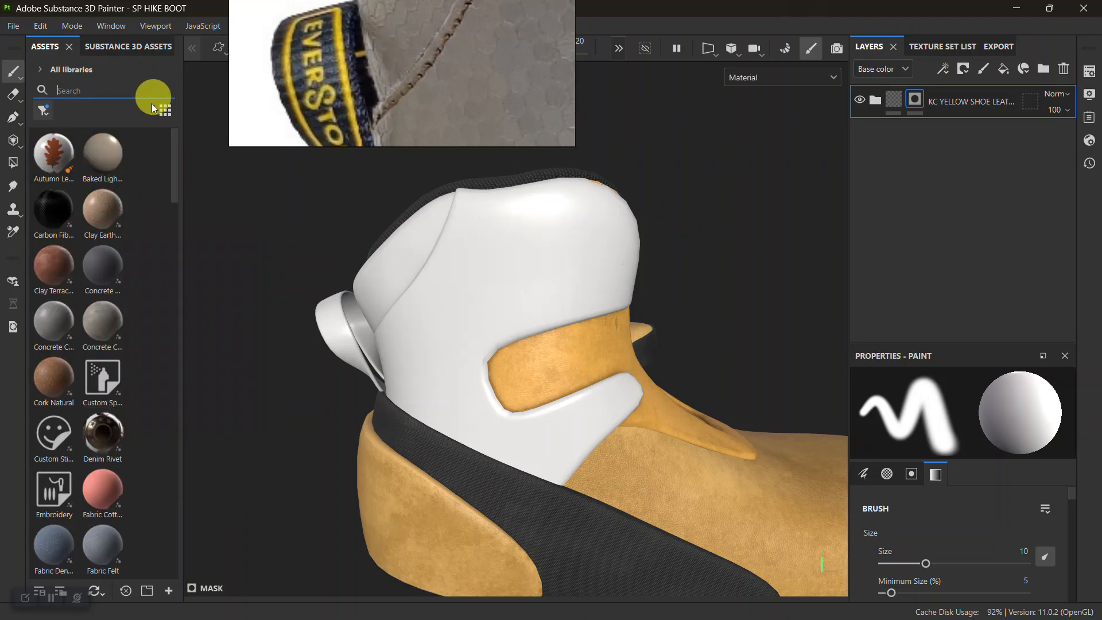
scroll(75, 309, down, 6)
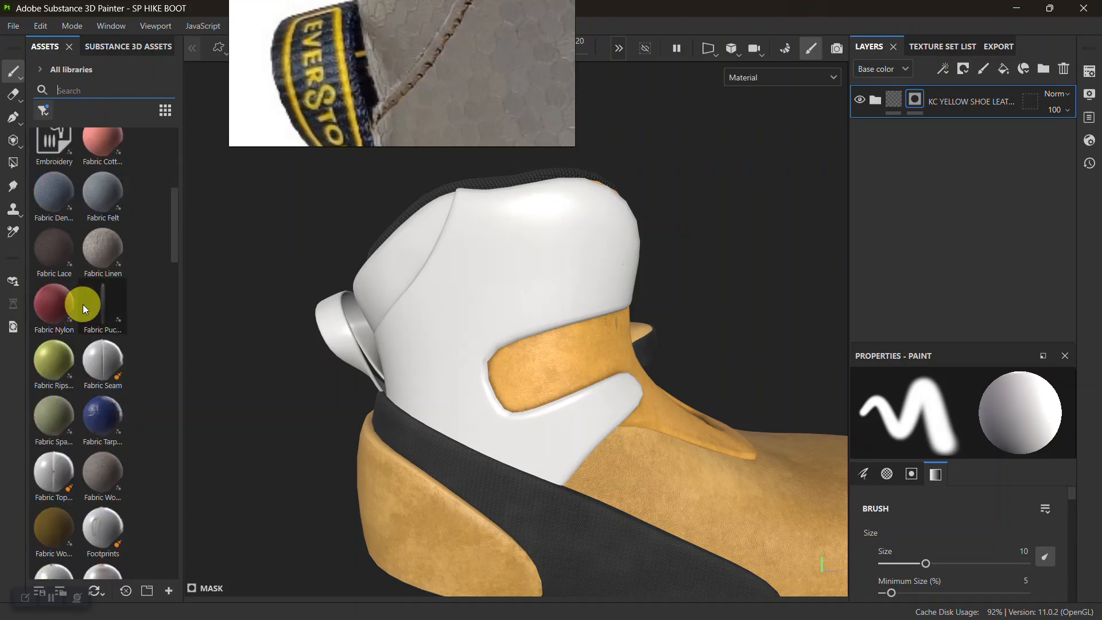
scroll(88, 304, down, 5)
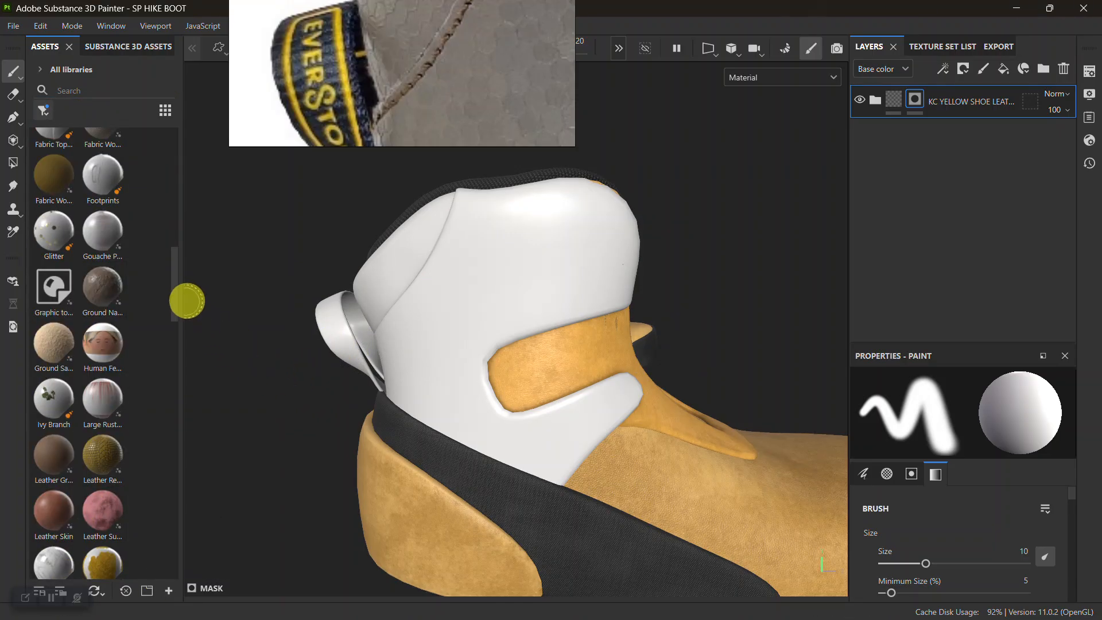
drag(176, 294, 167, 394)
click(107, 330)
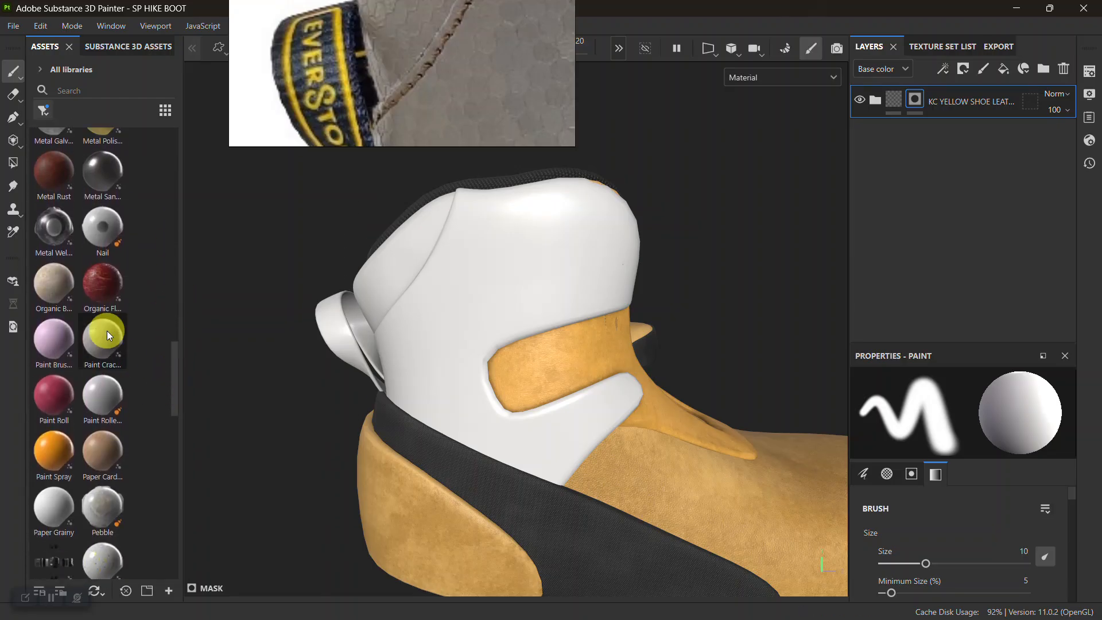
Search the materials for SYN and clear the term again
click(98, 92)
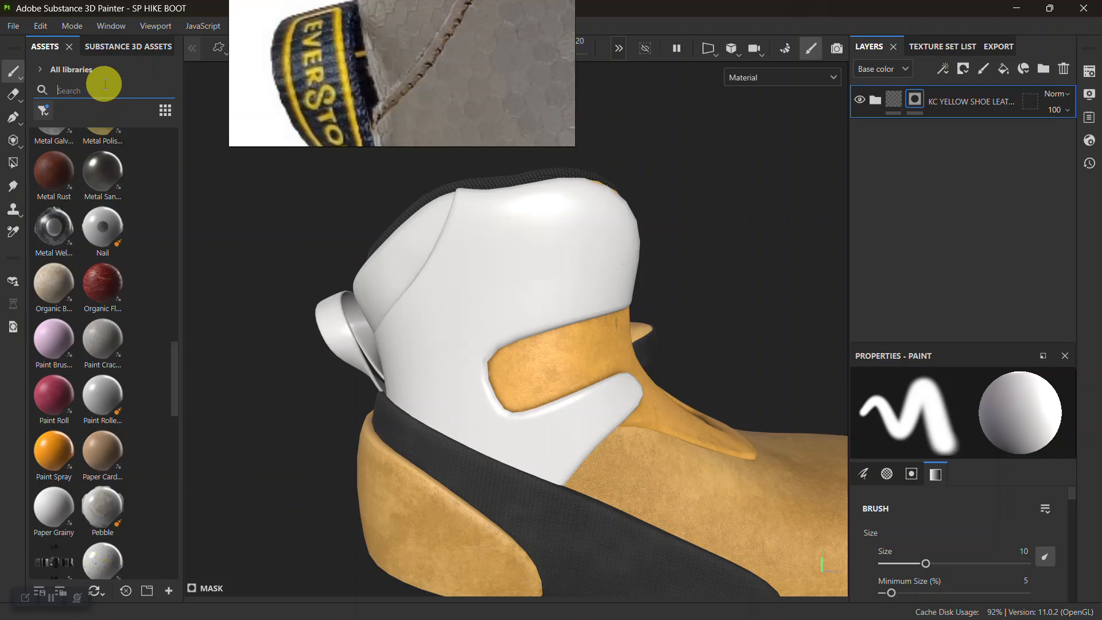
text(sy)
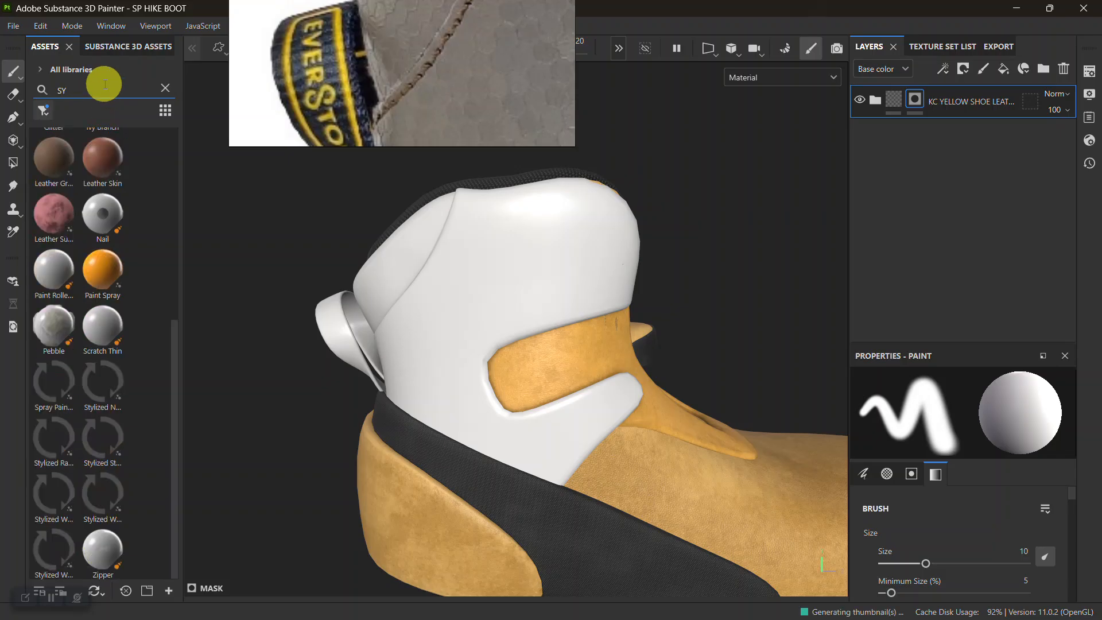
text(b)
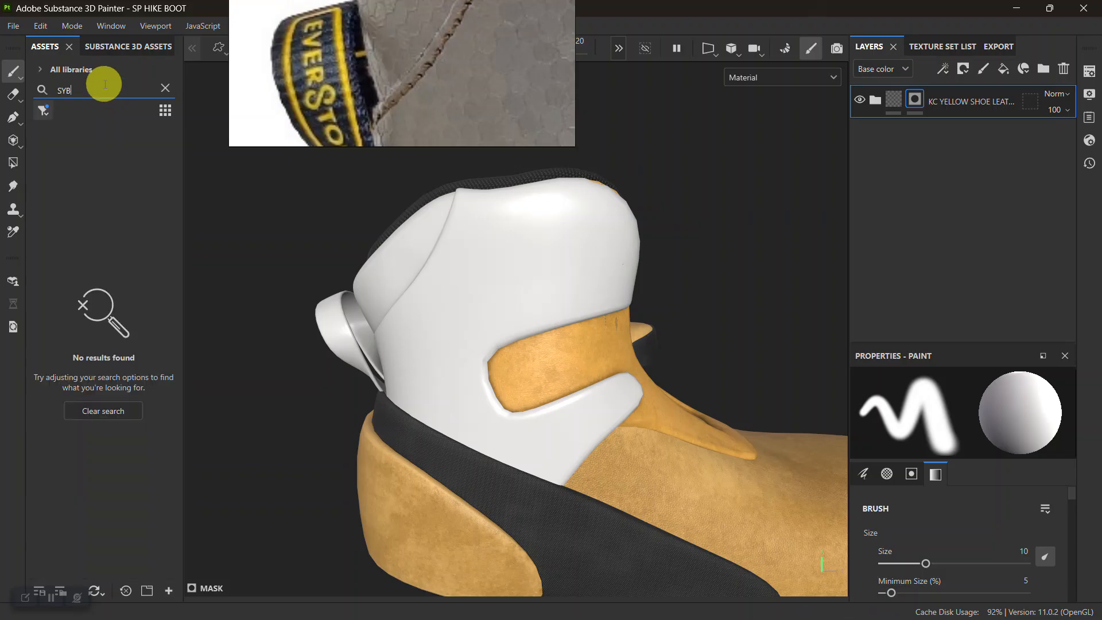
key(BackSpace)
text(n)
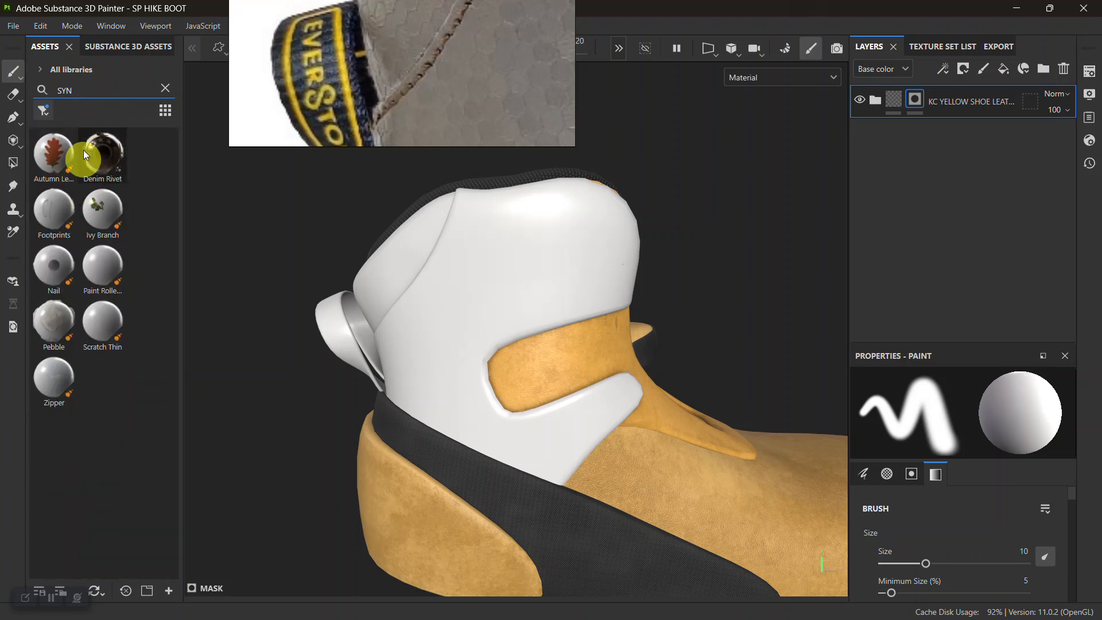
double_click(63, 88)
key(BackSpace)
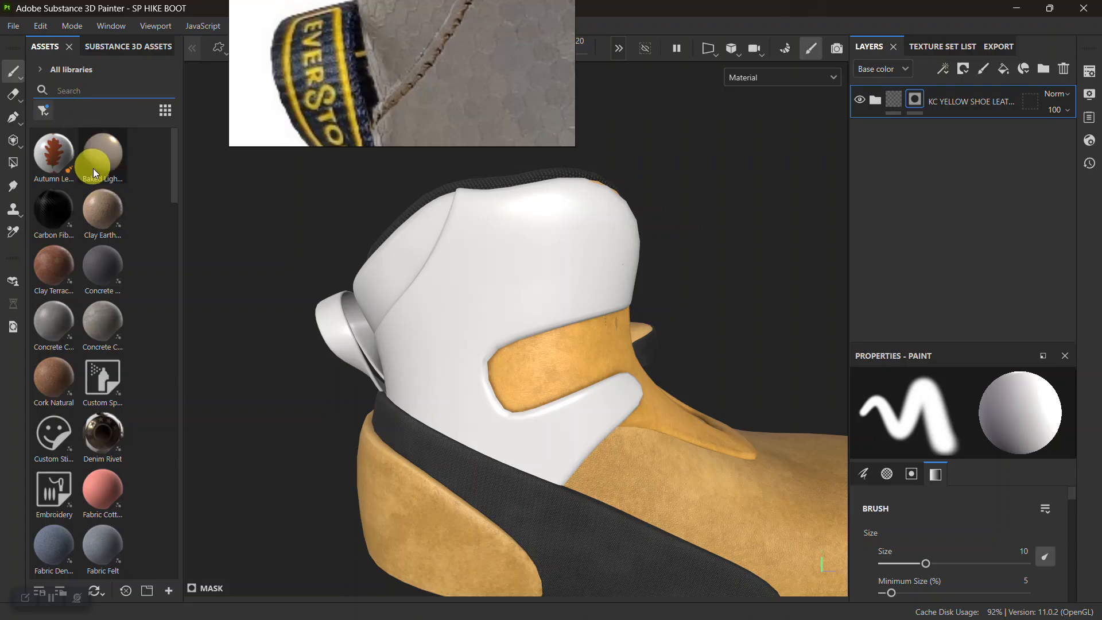
Search the materials for RUBB and preview Rubber Raw and Carbon Fiber
scroll(121, 341, down, 7)
click(86, 90)
text(R)
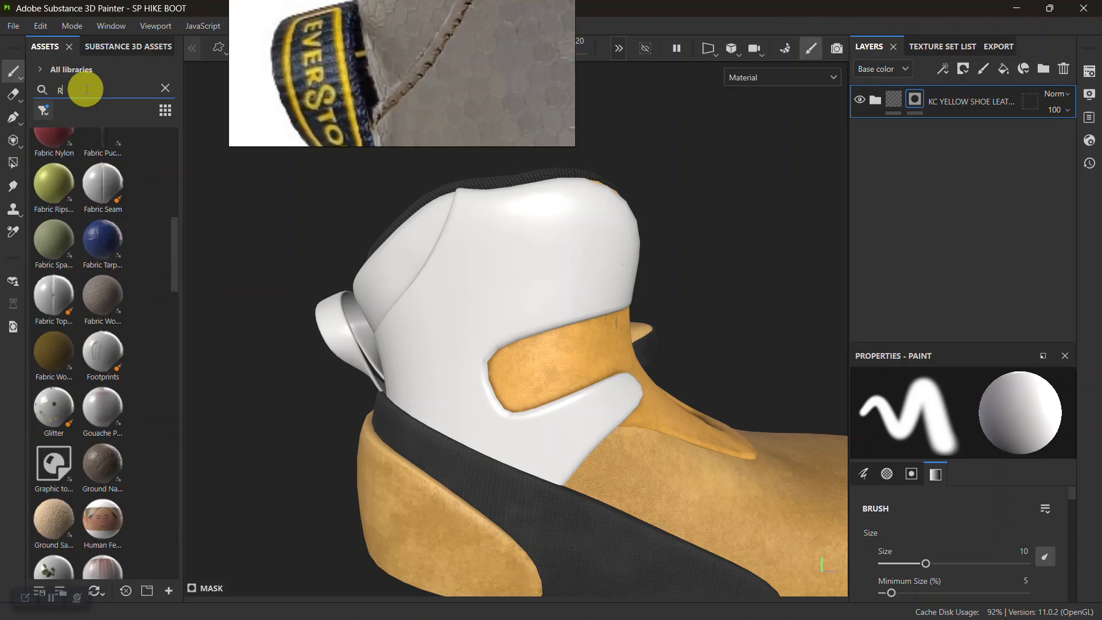
text(UBB)
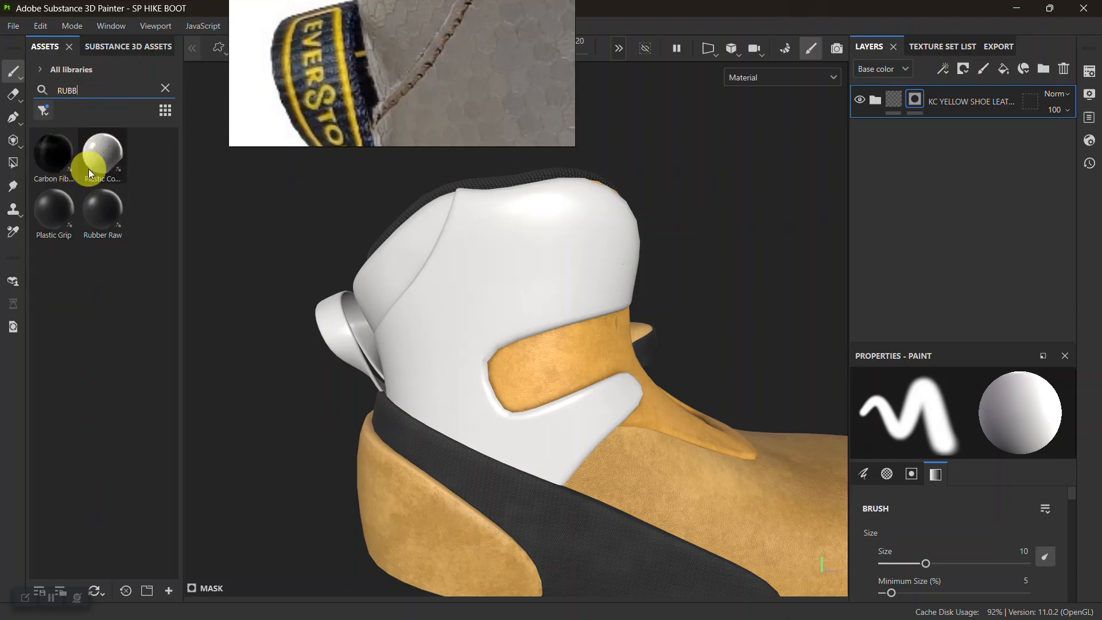
mouse_move(58, 201)
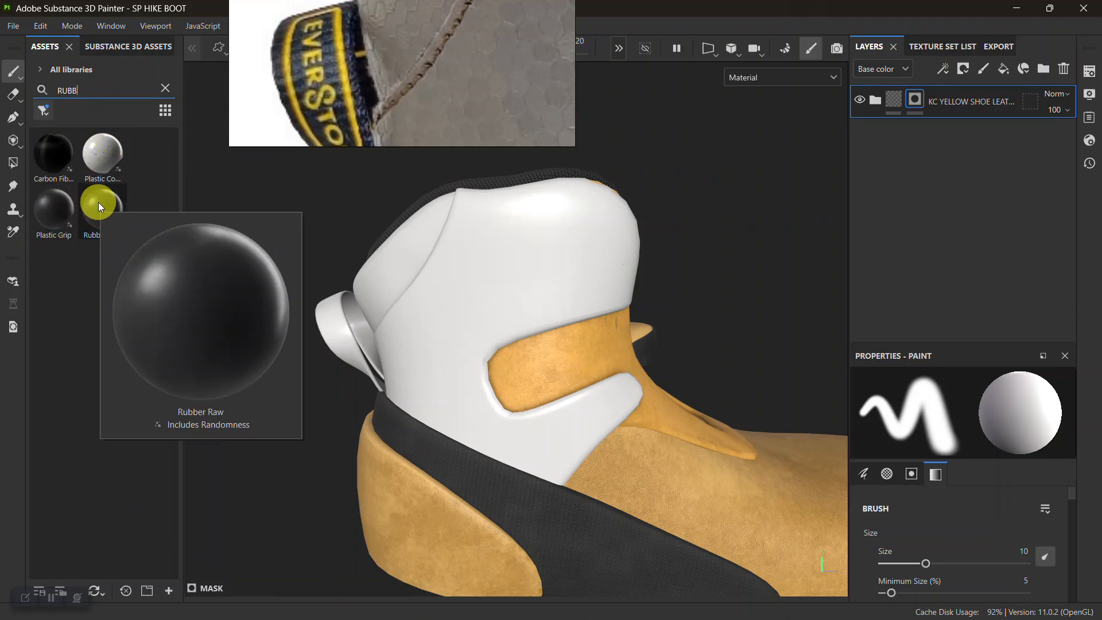
mouse_move(62, 154)
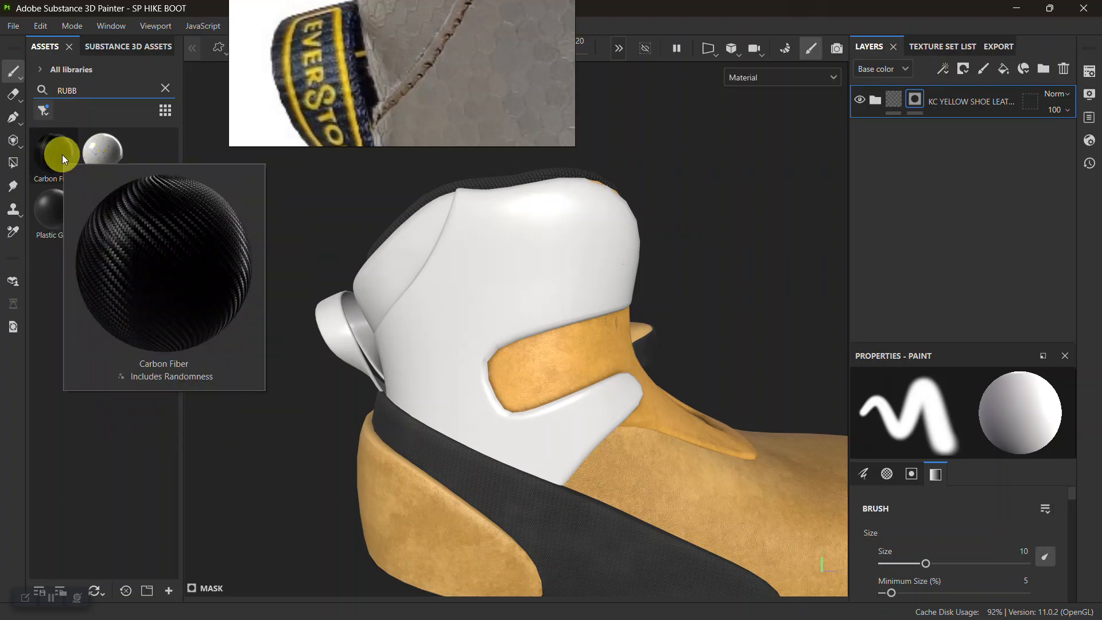
Add the Carbon Fiber material as a fill layer beneath the yellow shoe leather folder to cover the ankle panels
click(62, 153)
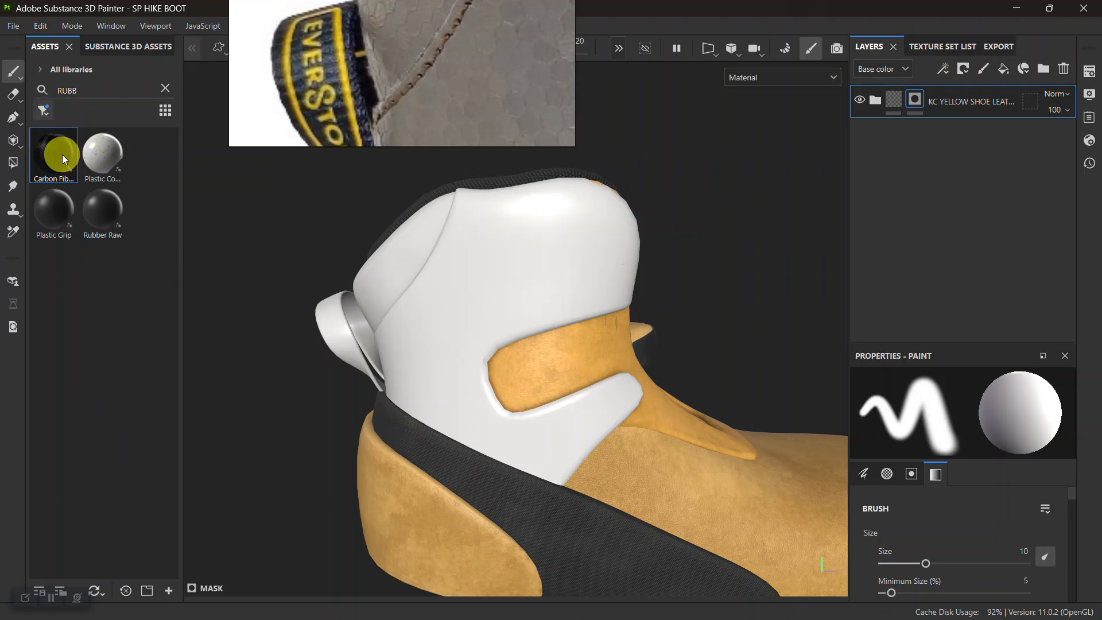
drag(52, 151, 970, 185)
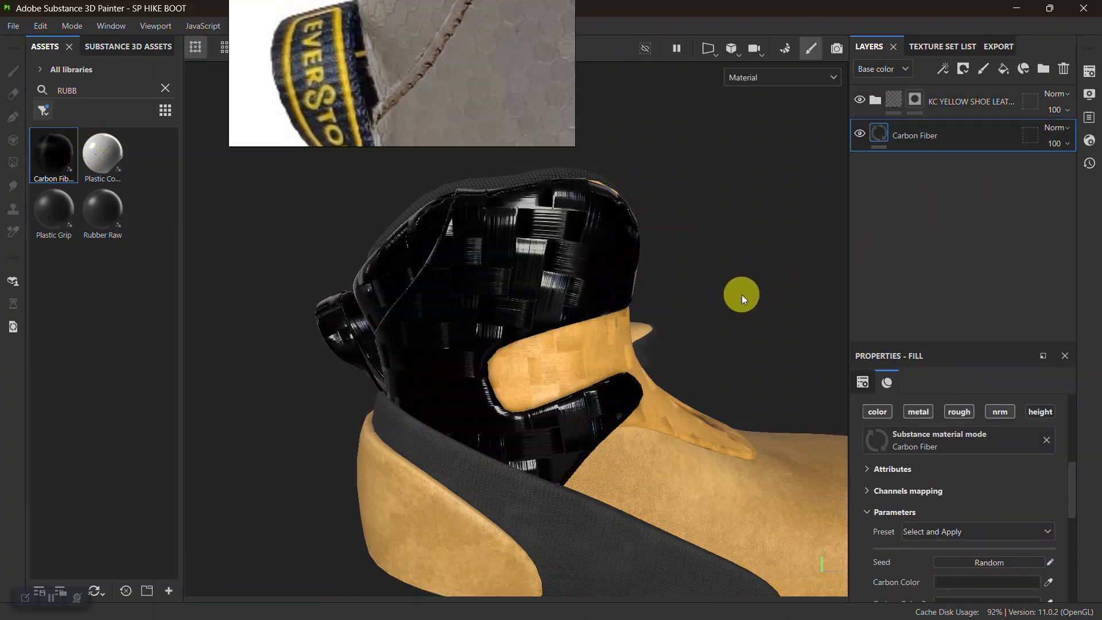
alt+drag(621, 342, 608, 344)
alt+right_drag(607, 344, 585, 482)
alt+middle_drag(585, 482, 634, 369)
shift+right_drag(634, 369, 664, 345)
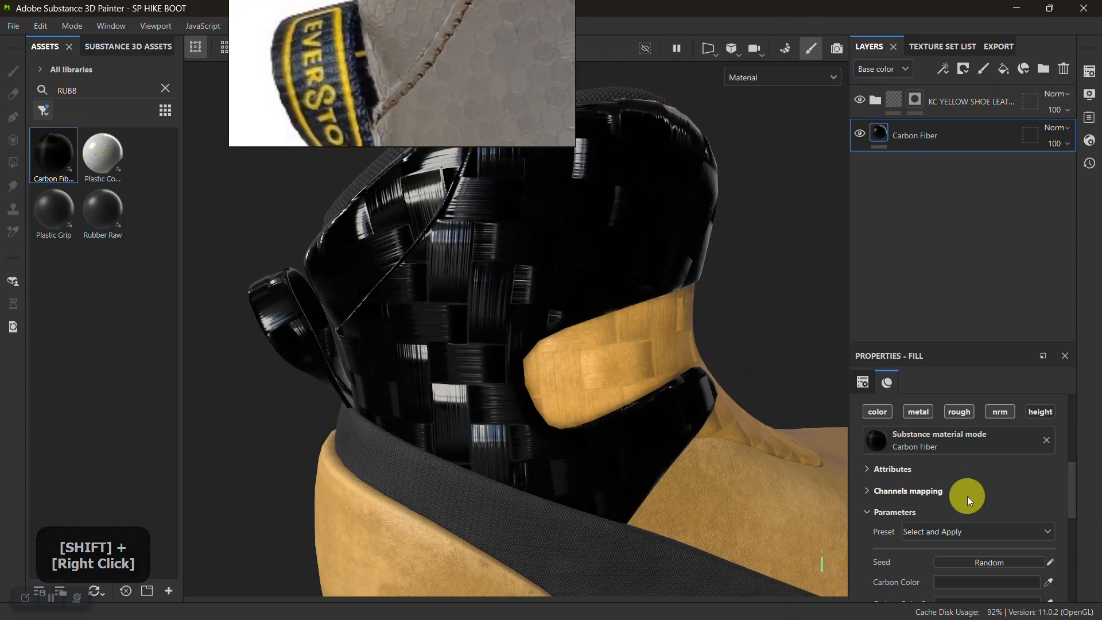
Look through the Carbon Fiber layer's parameters and apply the Tensed Carbon Fiber preset
scroll(949, 504, down, 10)
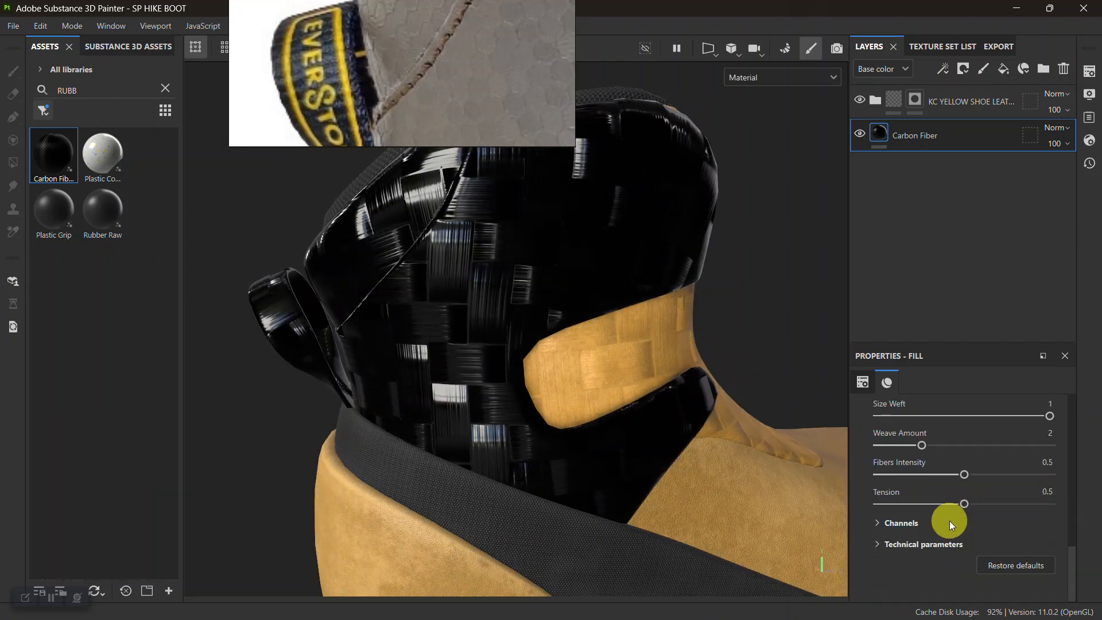
scroll(949, 521, up, 10)
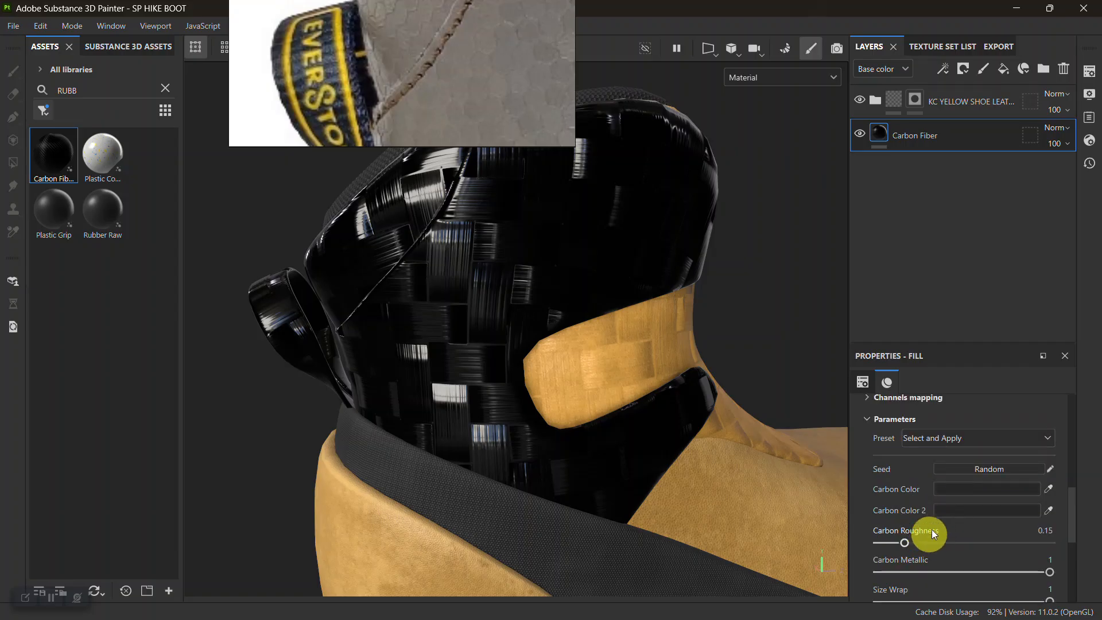
scroll(931, 529, up, 3)
scroll(949, 459, up, 2)
scroll(950, 533, down, 4)
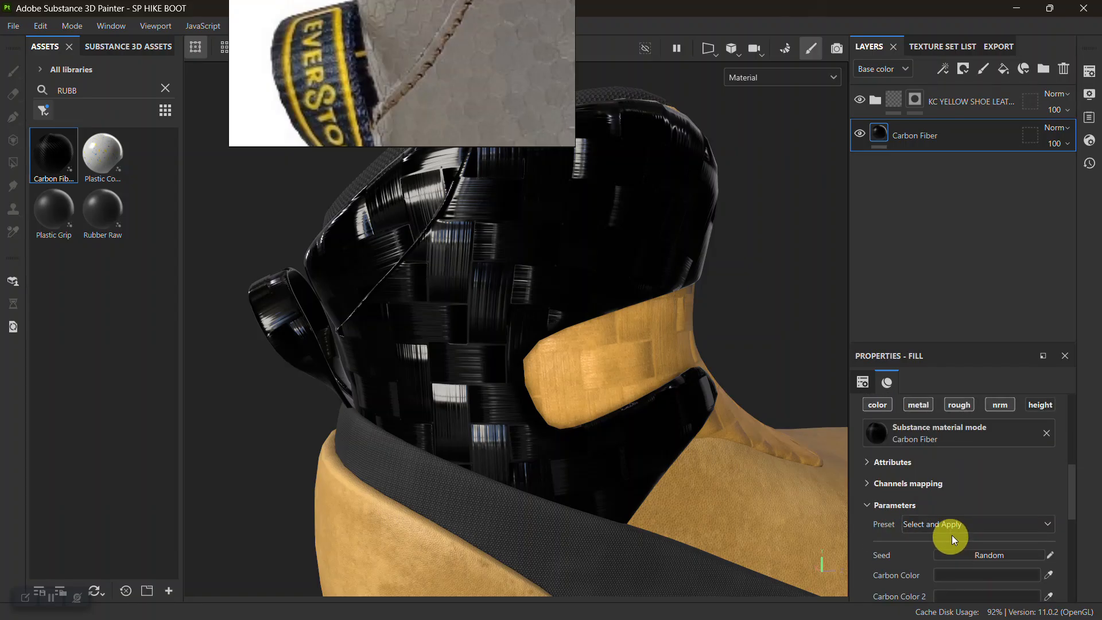
click(958, 523)
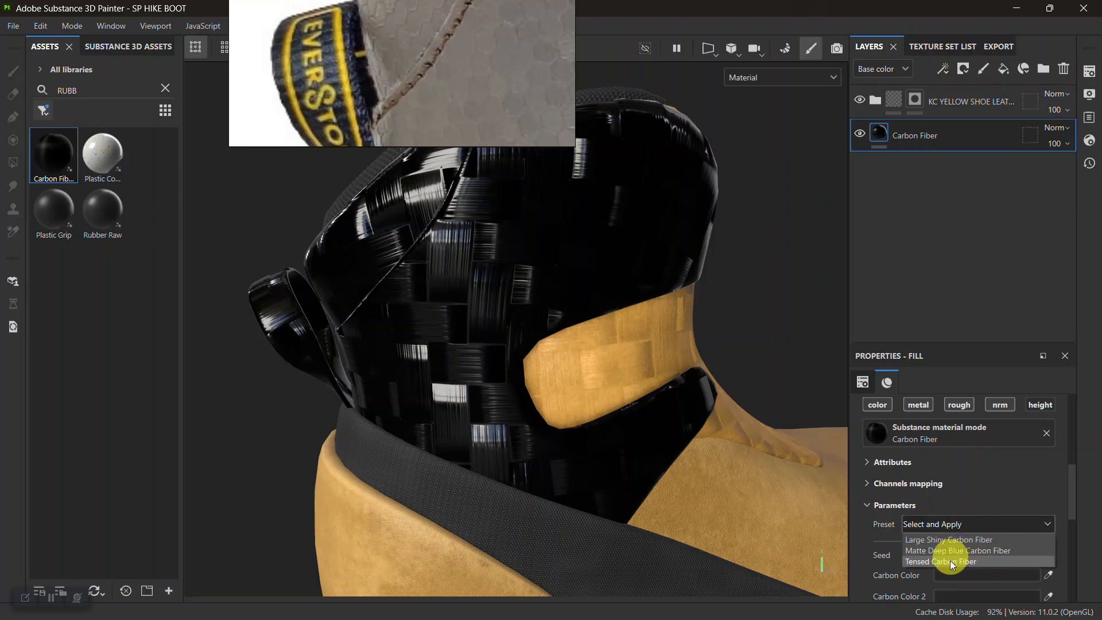
click(947, 561)
Try the Matte Deep Blue Carbon Fiber and Large Shiny Carbon Fiber presets on the layer
click(947, 524)
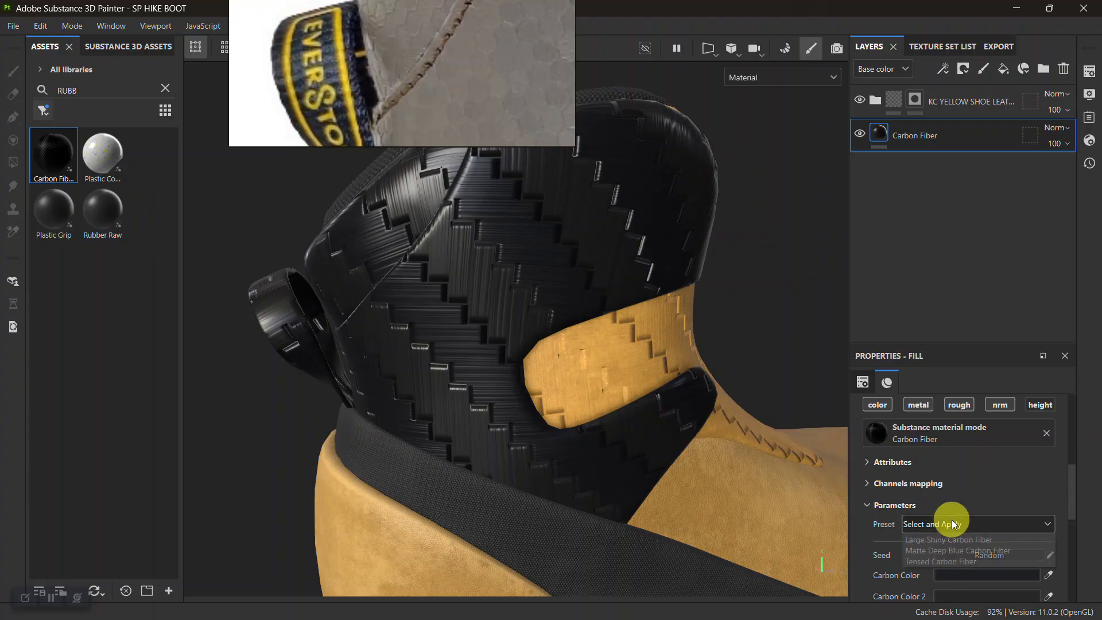
click(952, 552)
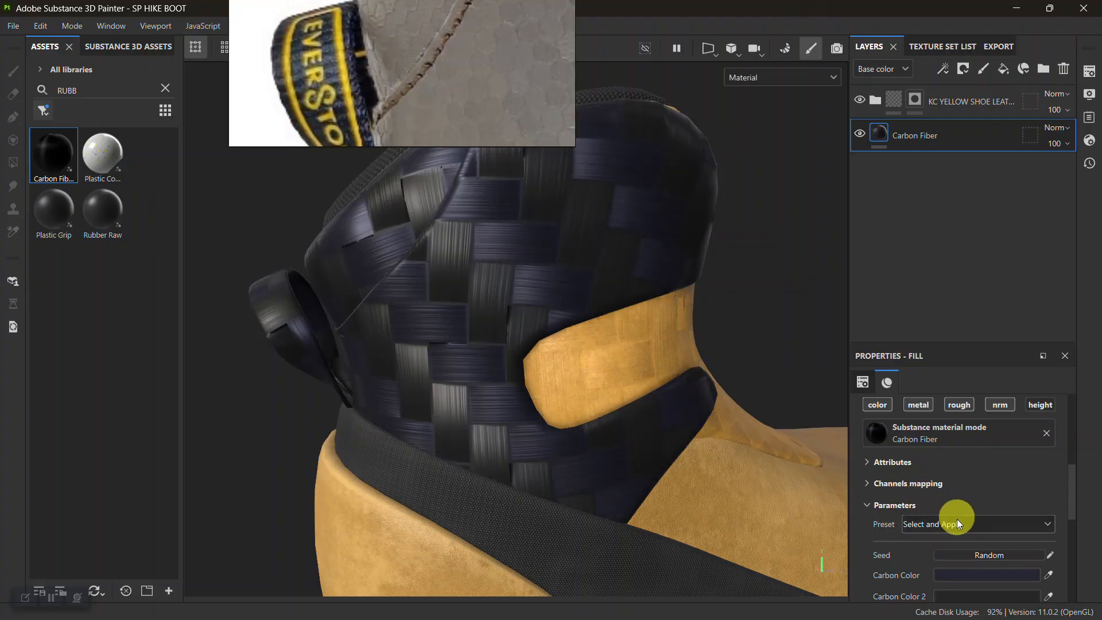
scroll(956, 520, down, 3)
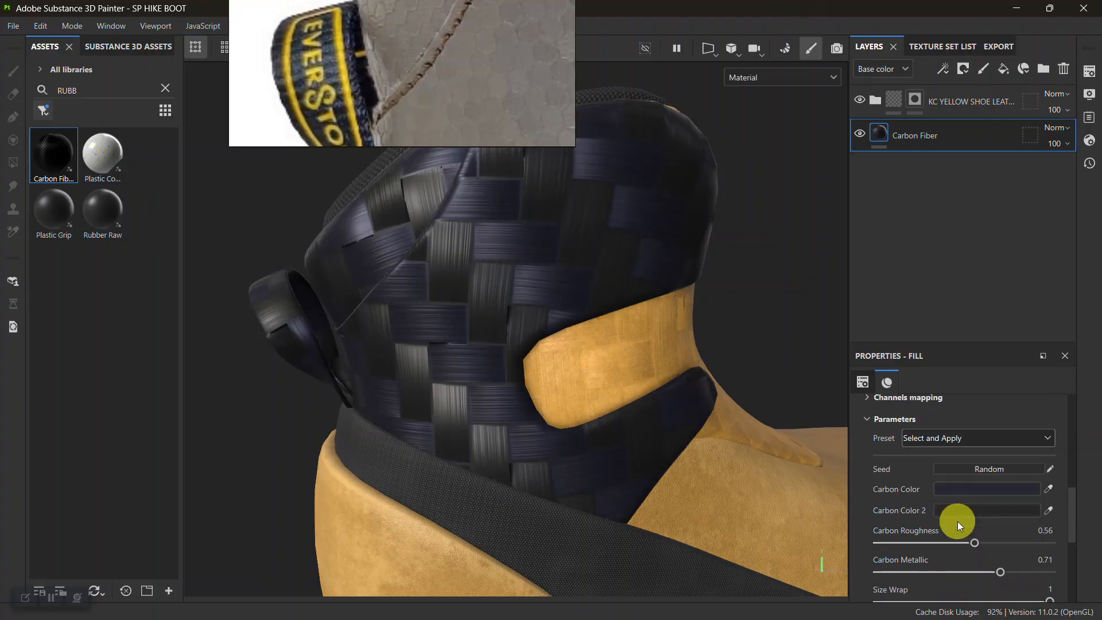
click(952, 440)
click(952, 458)
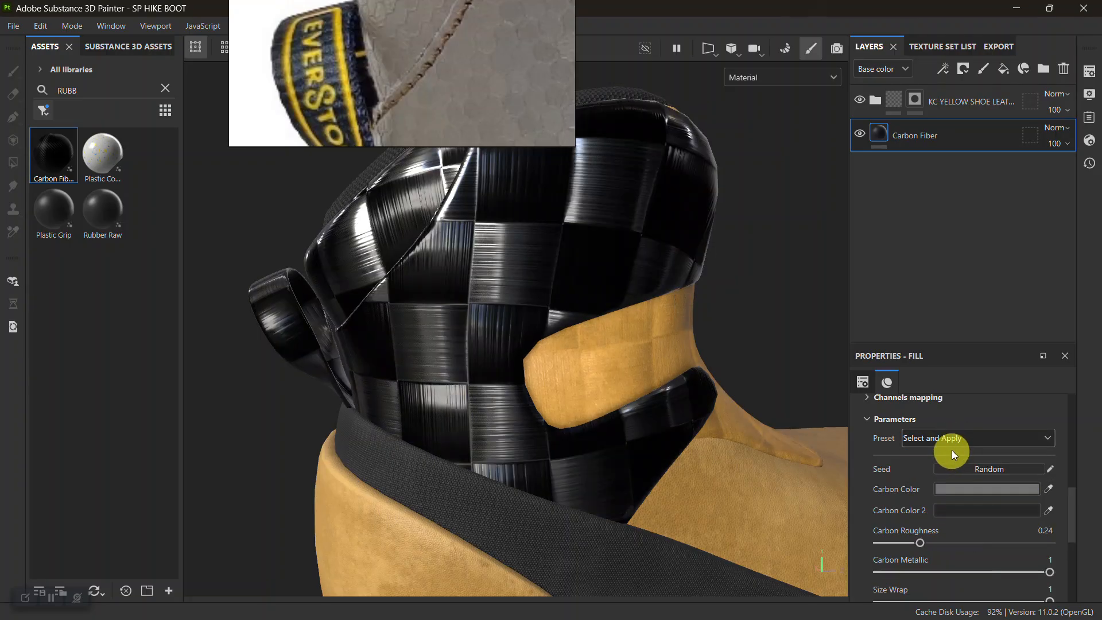
Examine the carbon weave on the ankle panels and check the layer's parameters for a way to adapt it
alt+drag(539, 437, 601, 384)
shift+right_drag(601, 383, 512, 399)
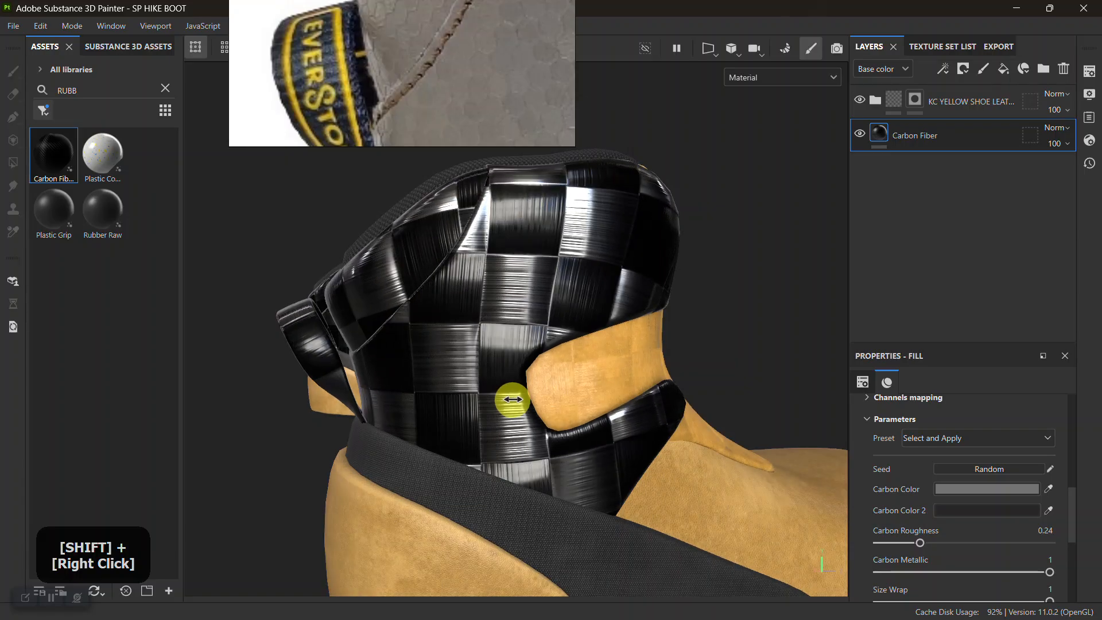
alt+drag(622, 447, 779, 477)
scroll(959, 510, down, 3)
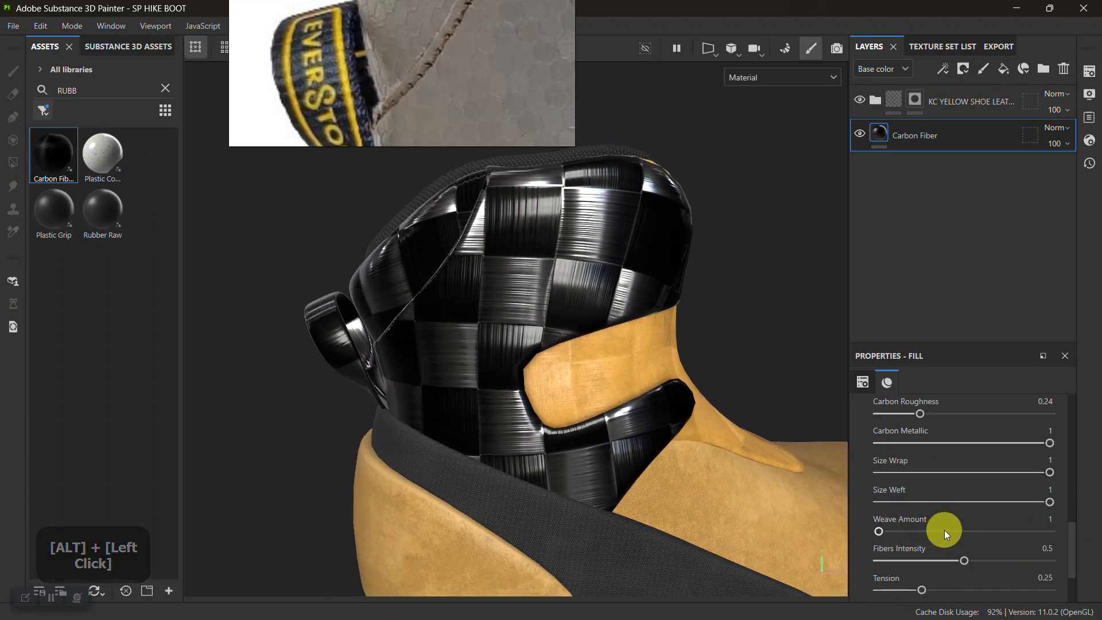
scroll(942, 529, down, 2)
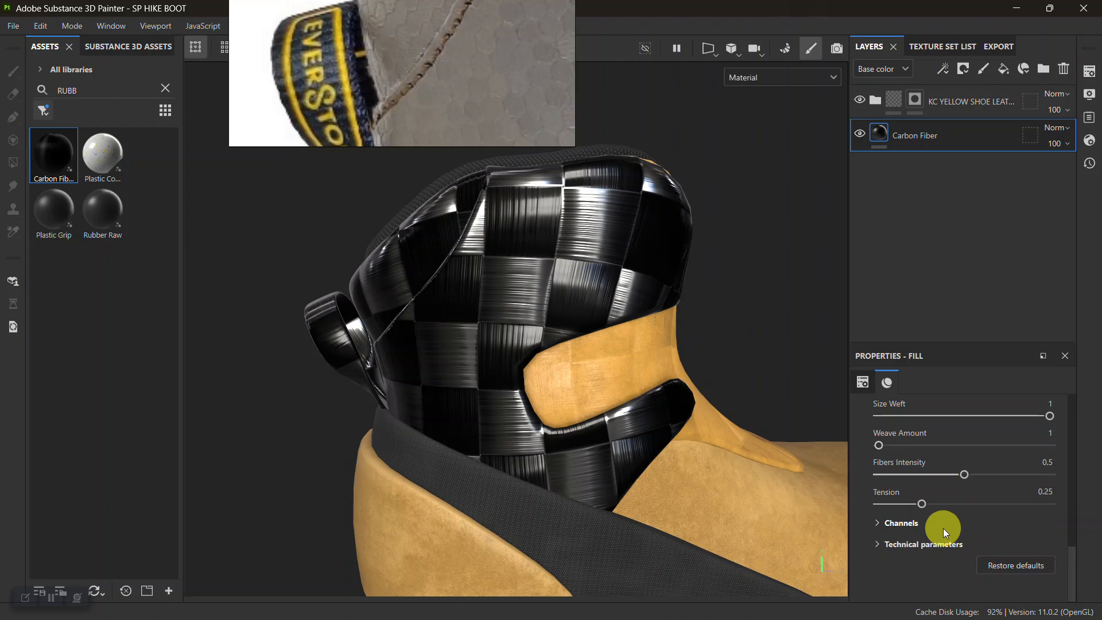
click(879, 522)
click(883, 522)
scroll(898, 523, up, 4)
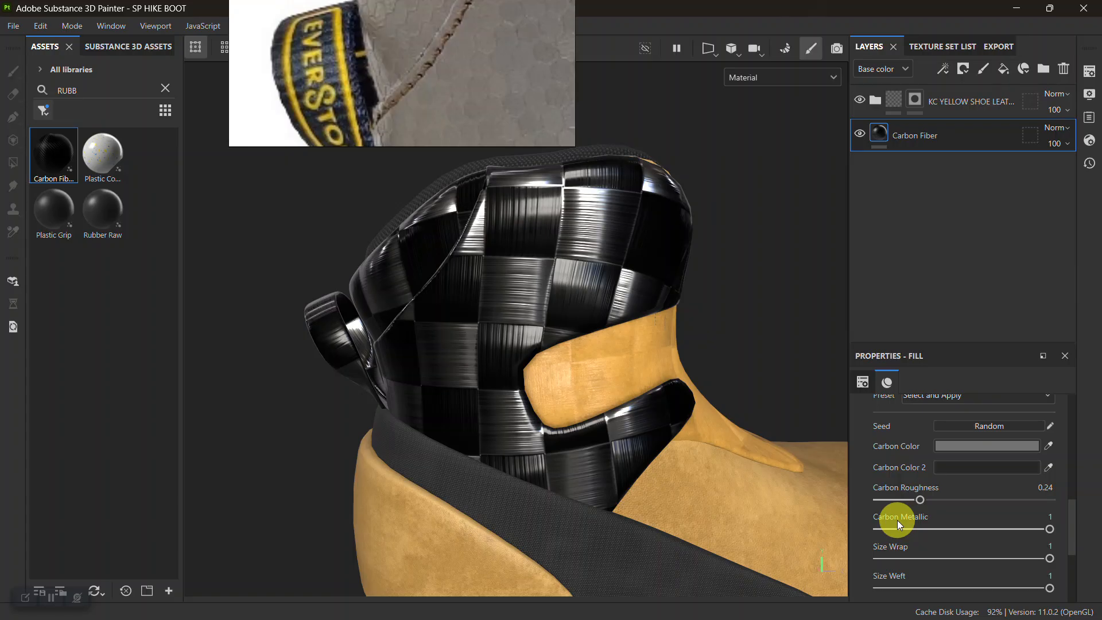
scroll(920, 515, up, 1)
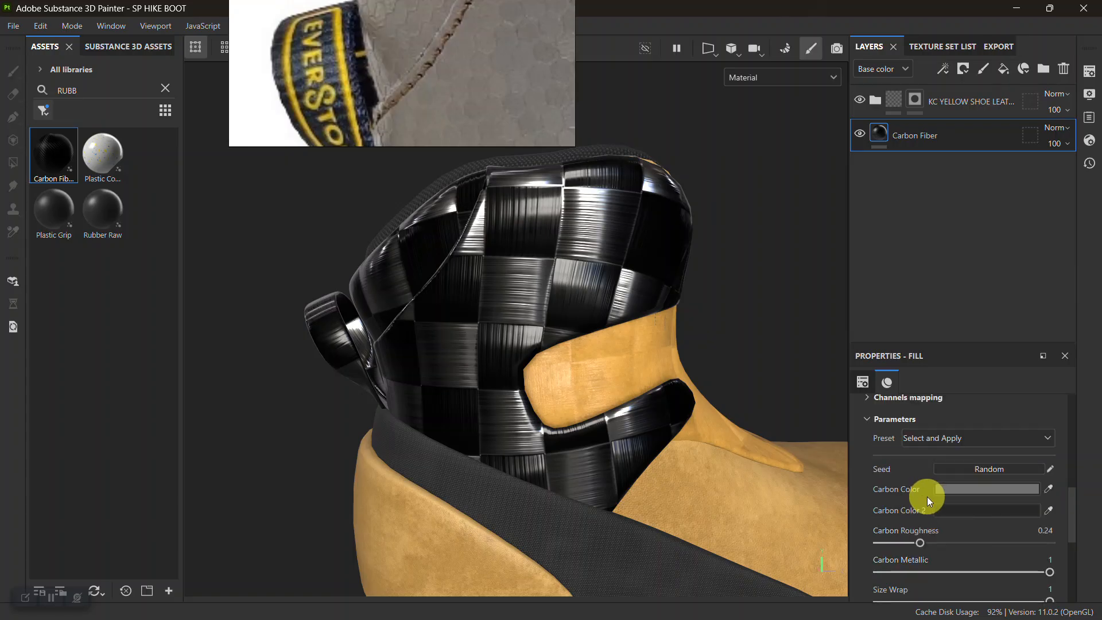
scroll(927, 495, up, 4)
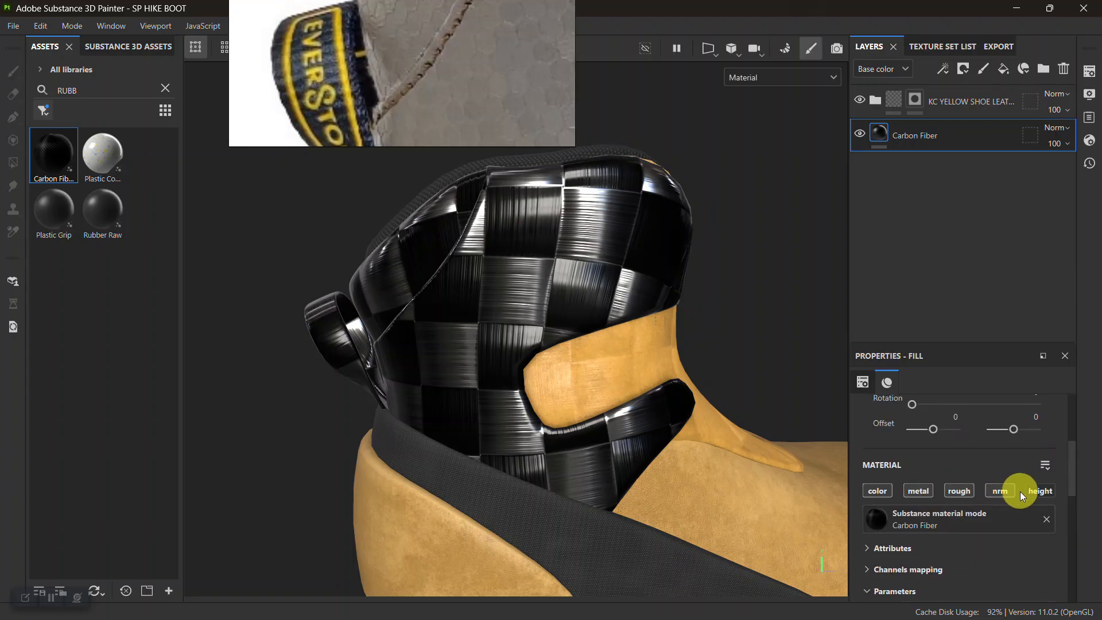
scroll(983, 521, down, 8)
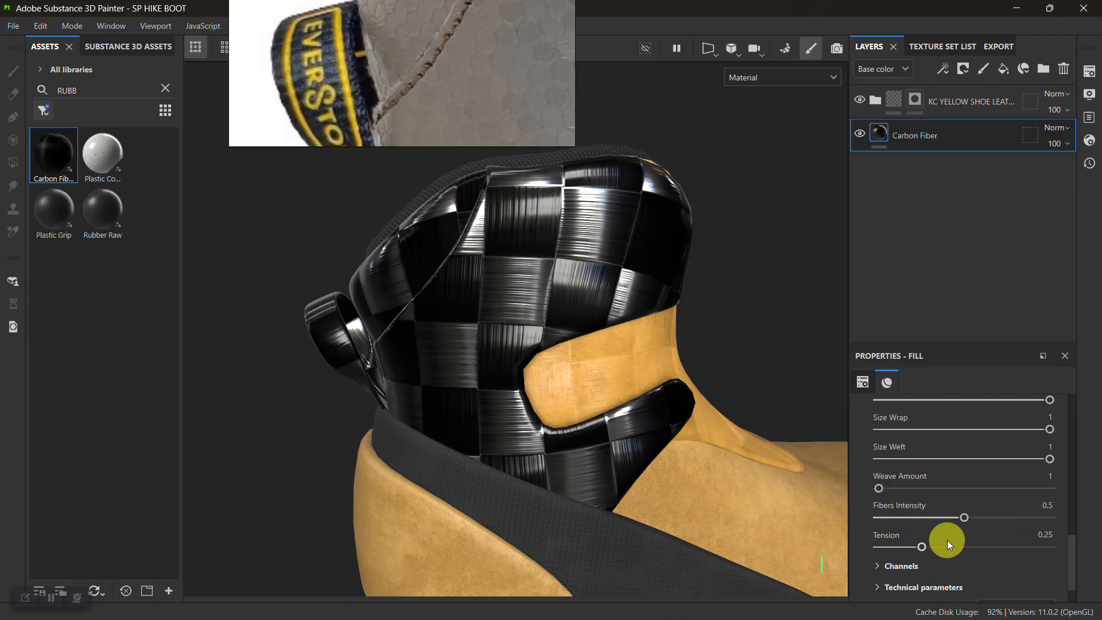
Hide the Carbon Fiber layer to compare the ankle panels without it, and delete the layer
alt+right_drag(631, 378, 685, 440)
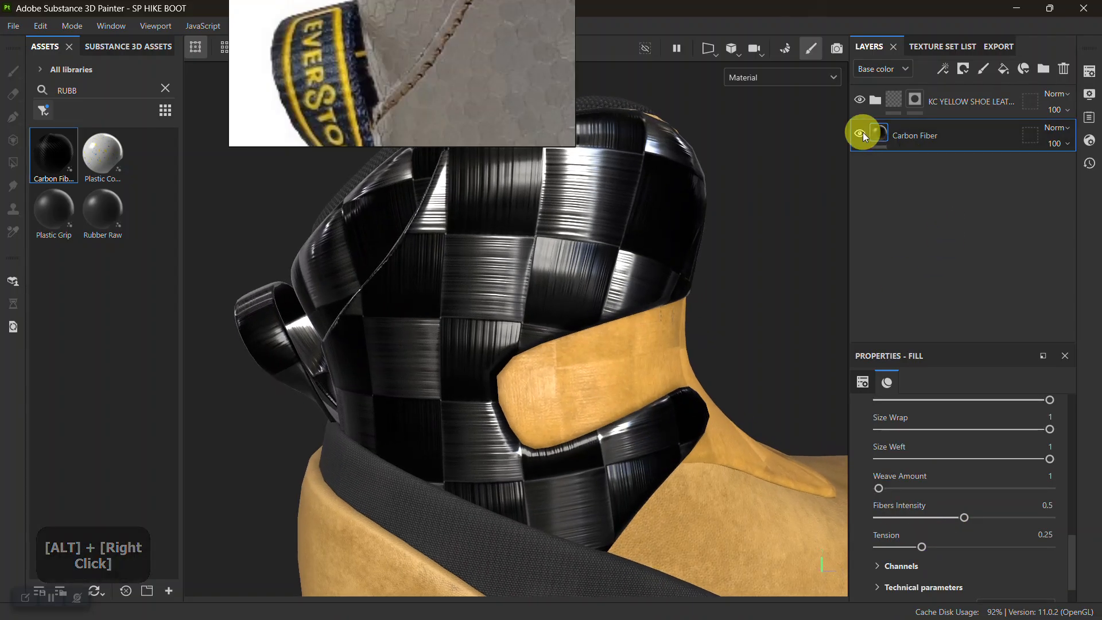
click(863, 132)
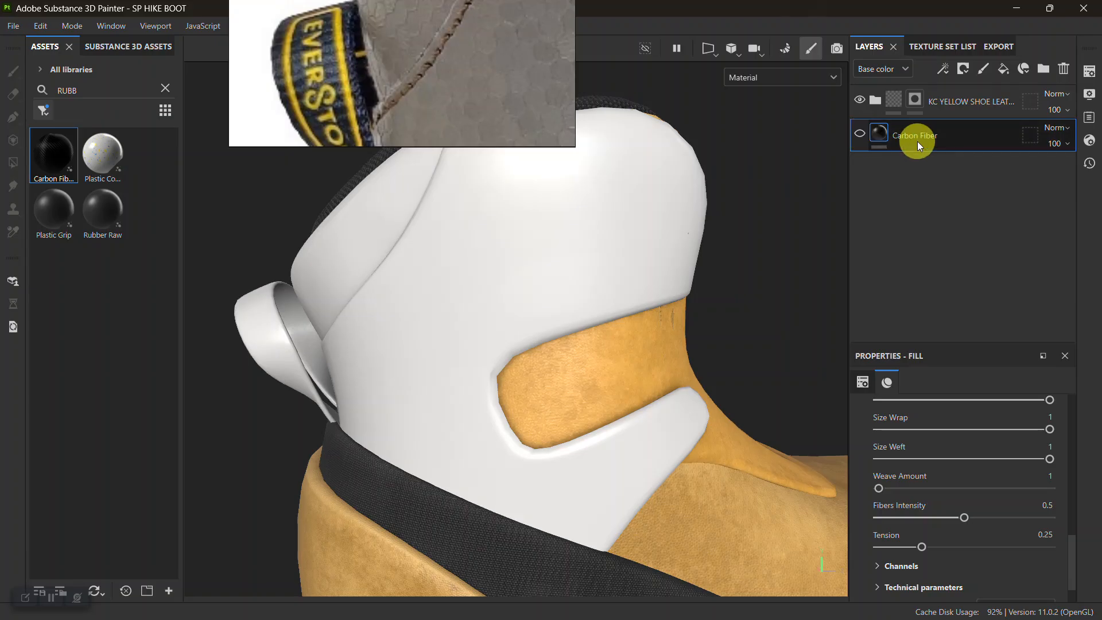
key(Delete)
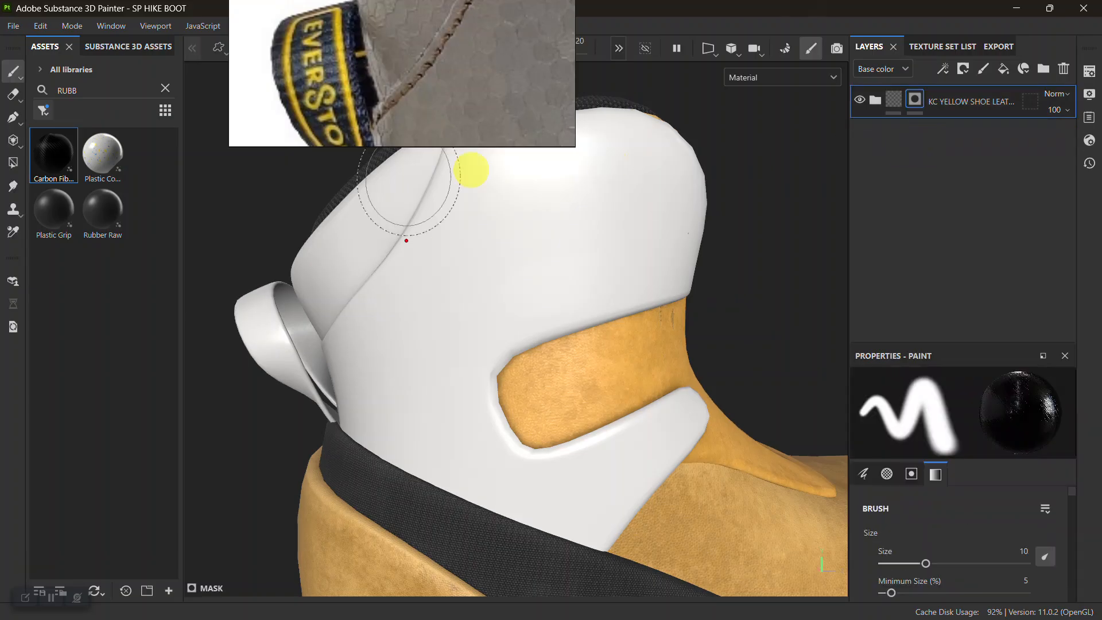
Try the Rubber Raw material beneath the yellow shoe leather folder, undo it, and preview Plastic Grip and Carbon Fiber
drag(98, 219, 878, 162)
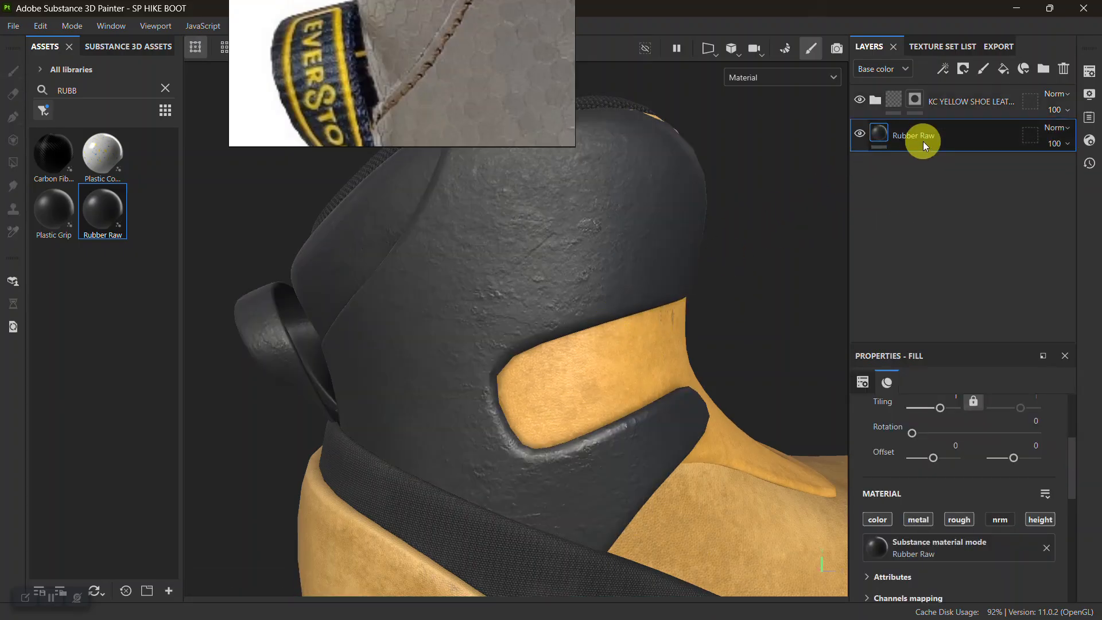
key(ctrl+z)
mouse_move(49, 219)
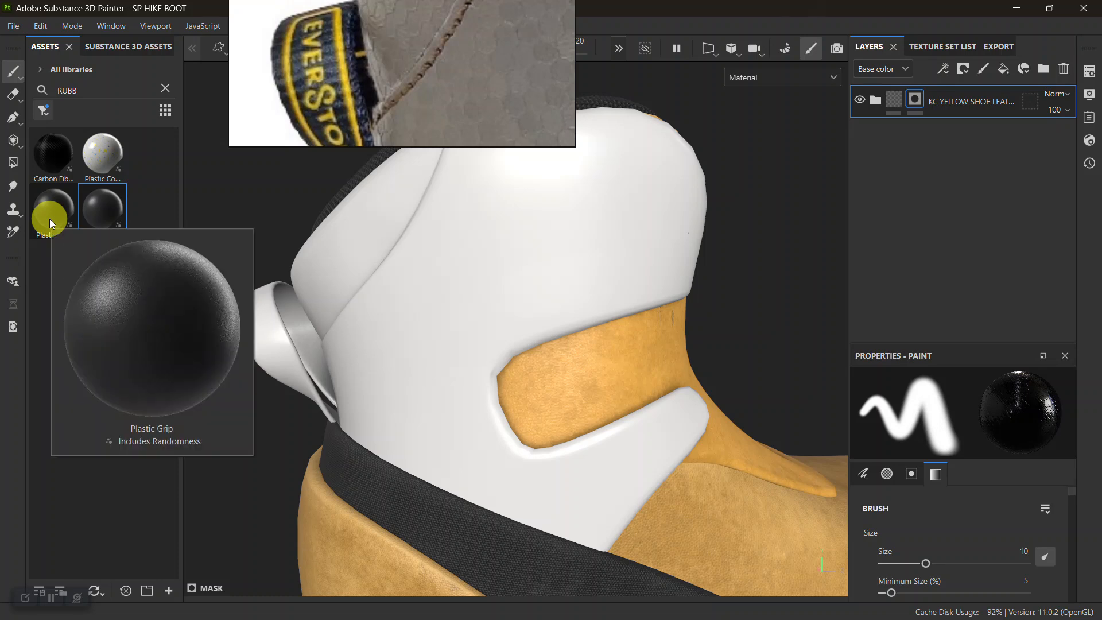
mouse_move(47, 146)
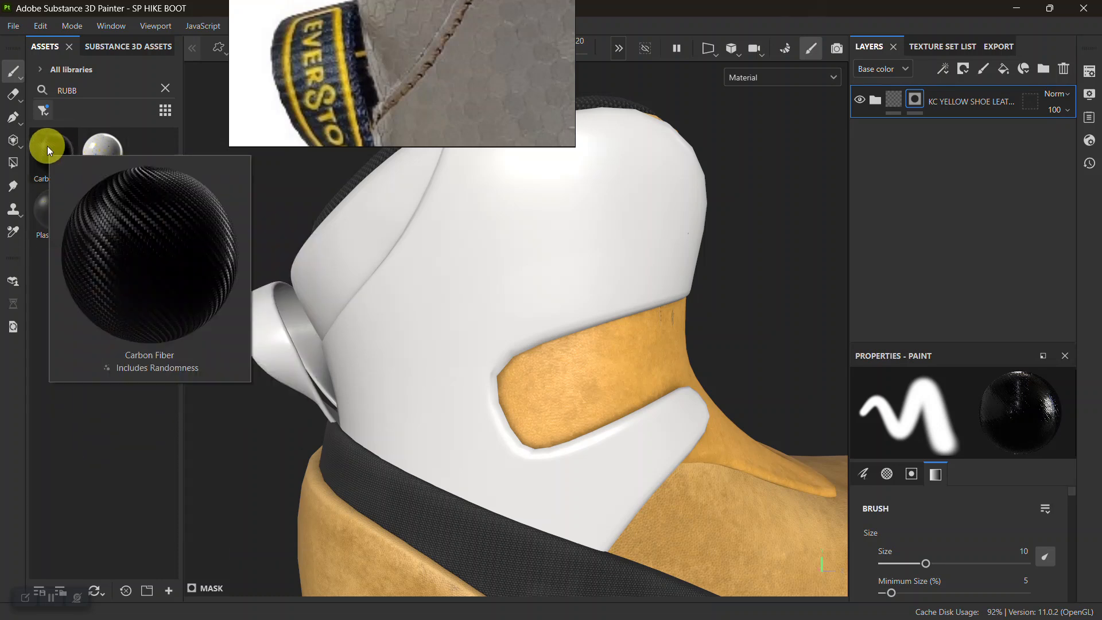
Switch the asset filter to Smart materials for the RUBB search
click(42, 110)
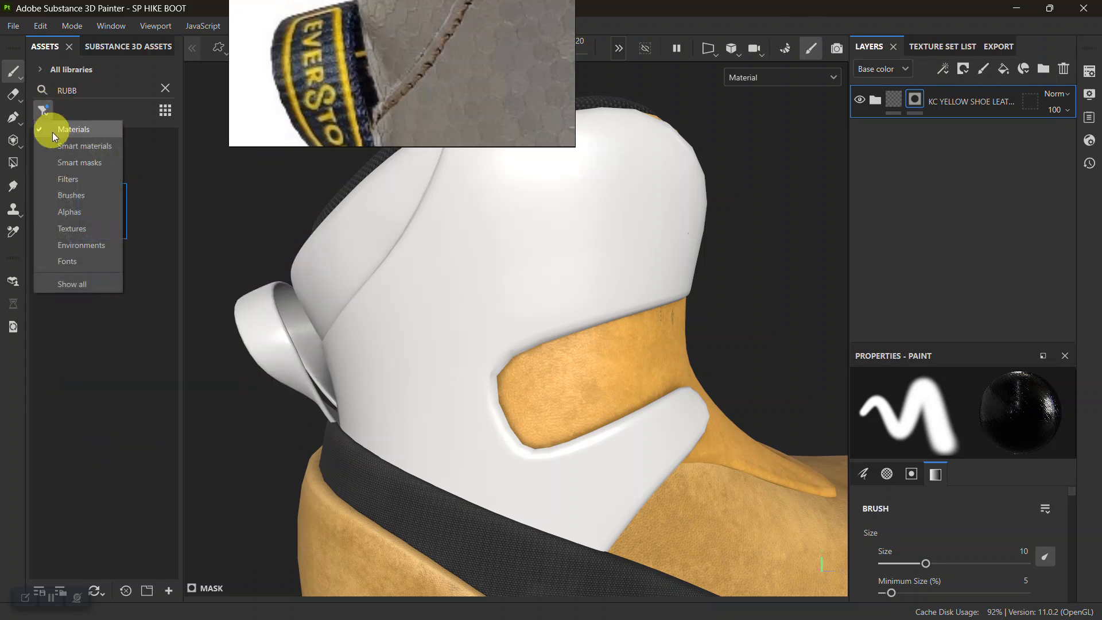
click(60, 147)
click(85, 90)
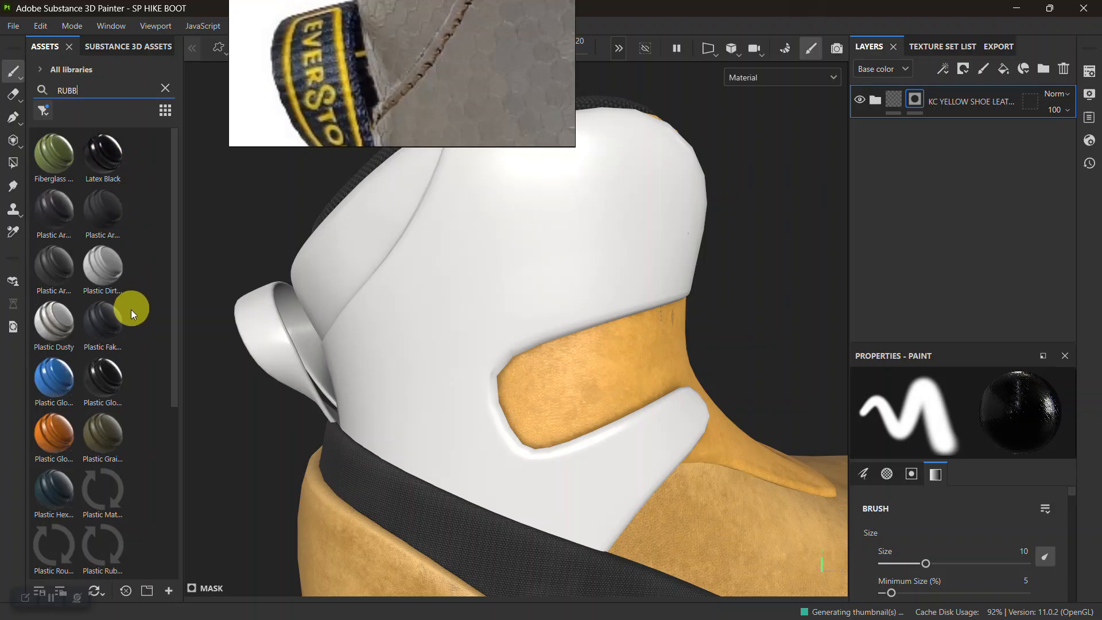
Try the Plastic Armor Simple smart material beneath the yellow shoe leather folder, inspect it on the ankle panels, and delete it
scroll(116, 338, down, 3)
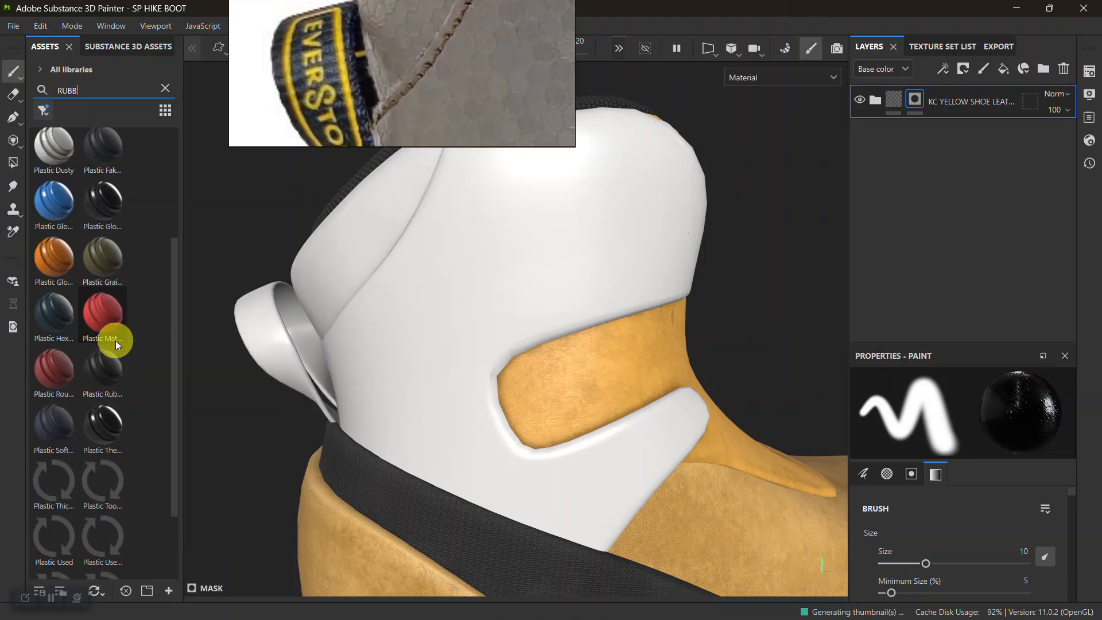
scroll(116, 340, down, 2)
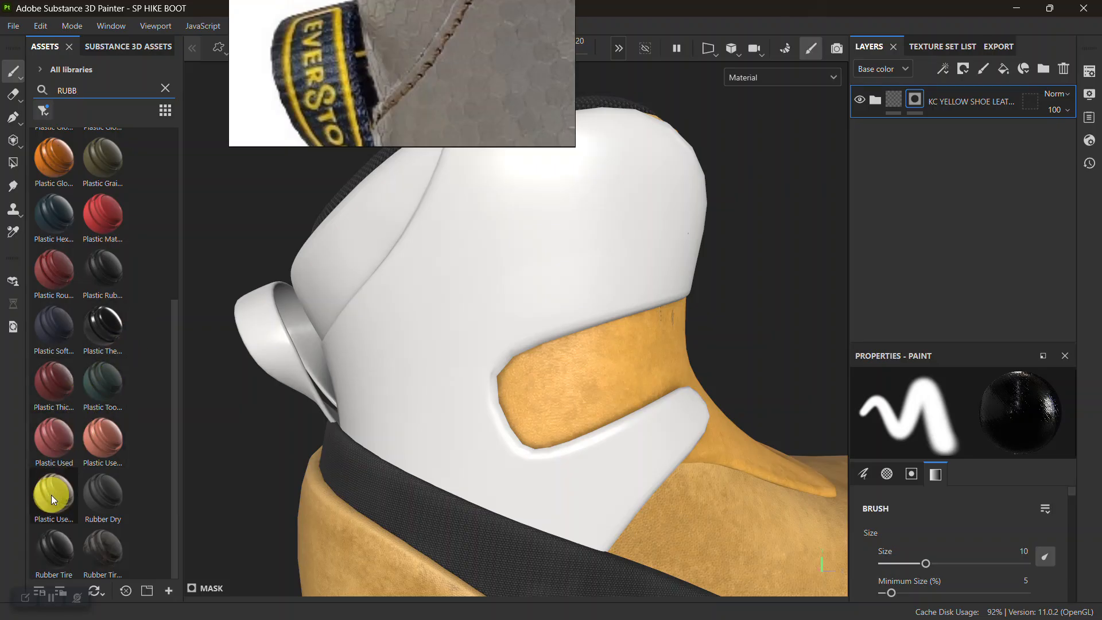
mouse_move(104, 437)
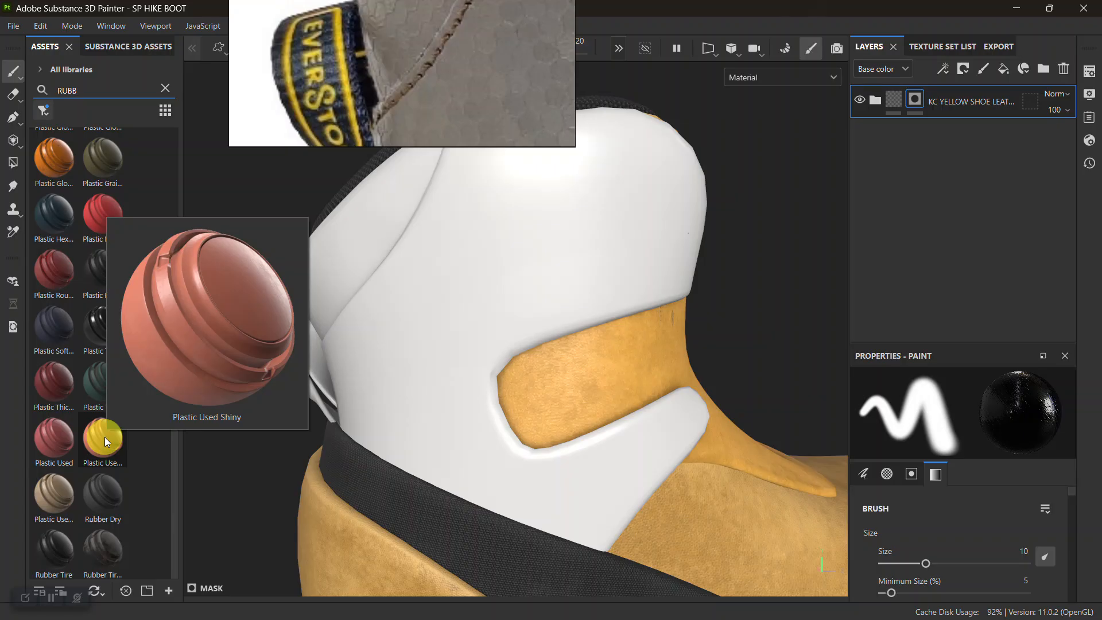
scroll(104, 436, up, 5)
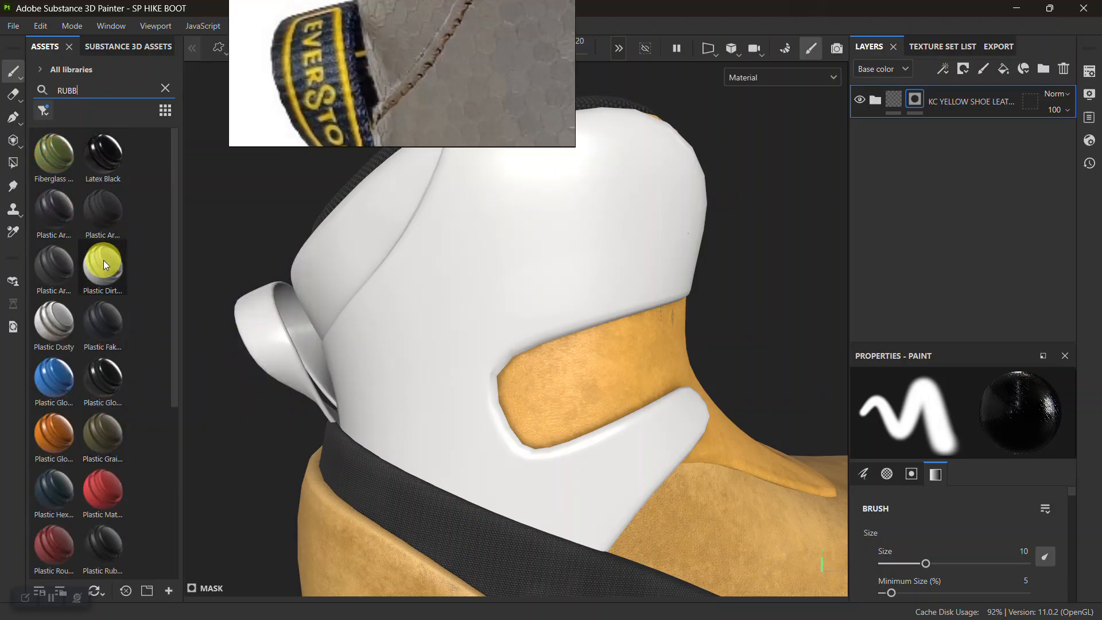
mouse_move(102, 367)
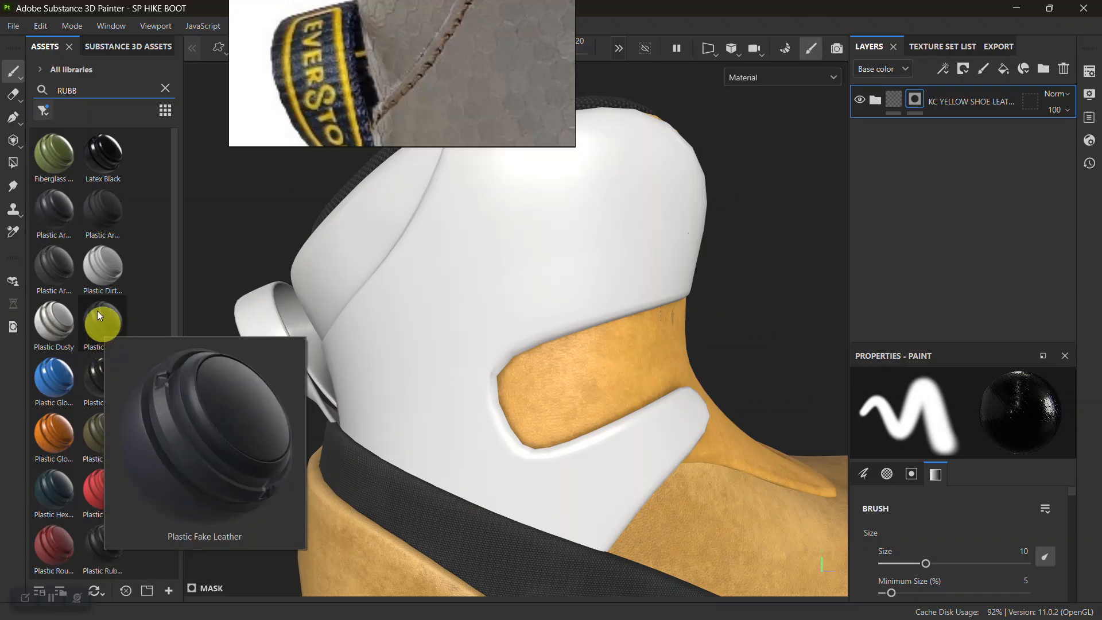
mouse_move(77, 284)
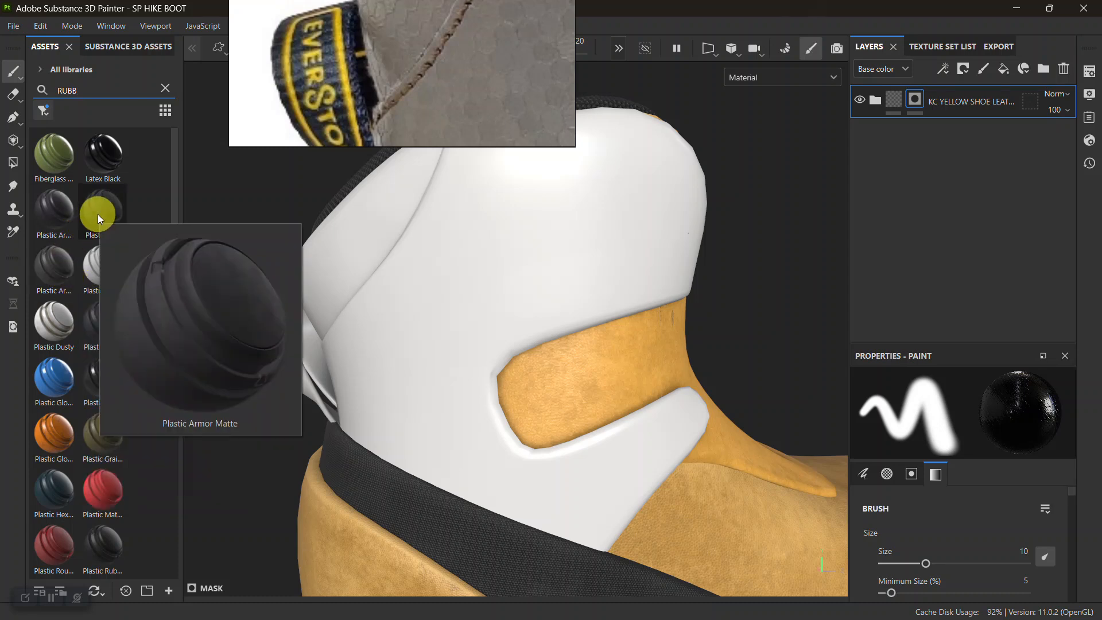
mouse_move(62, 261)
drag(62, 262, 1010, 185)
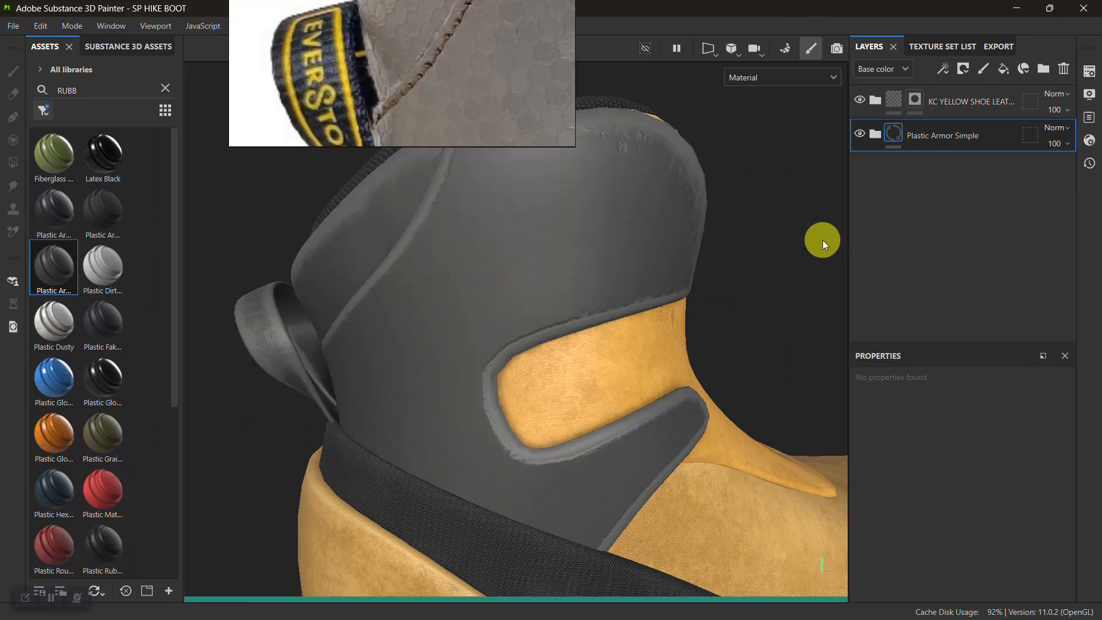
alt+drag(677, 311, 539, 333)
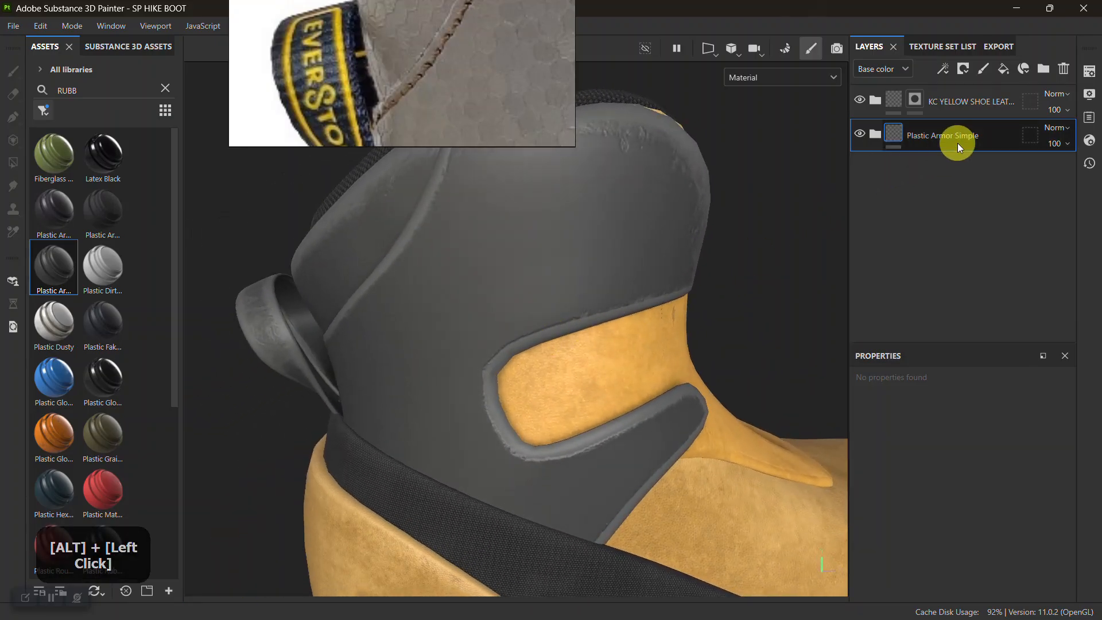
key(Delete)
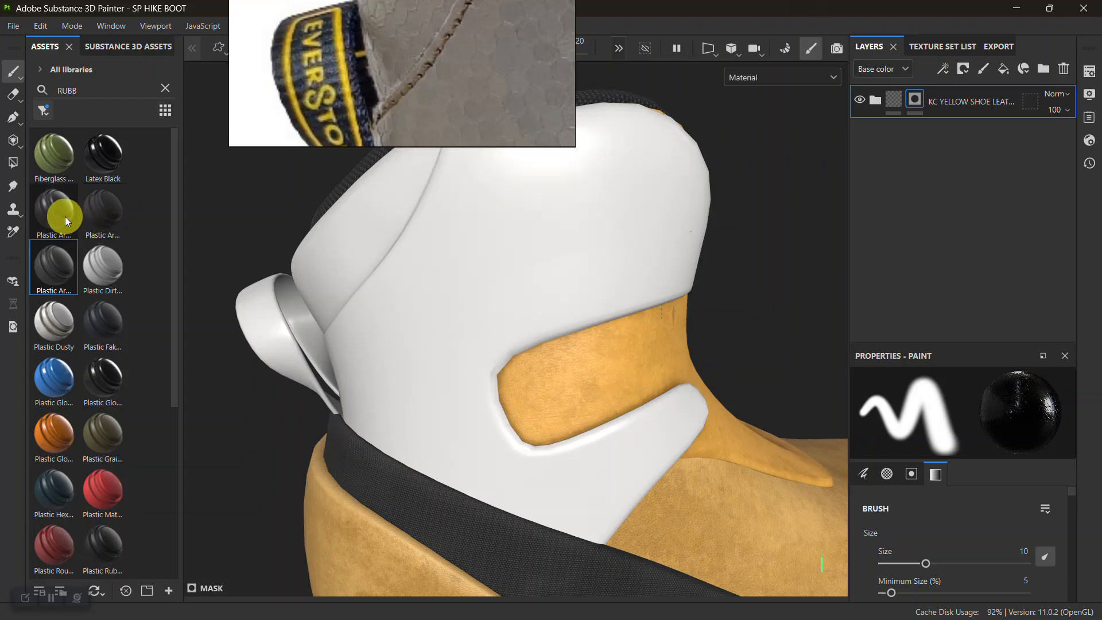
Add the Plastic Glossy smart material beneath the yellow shoe leather folder
mouse_move(64, 215)
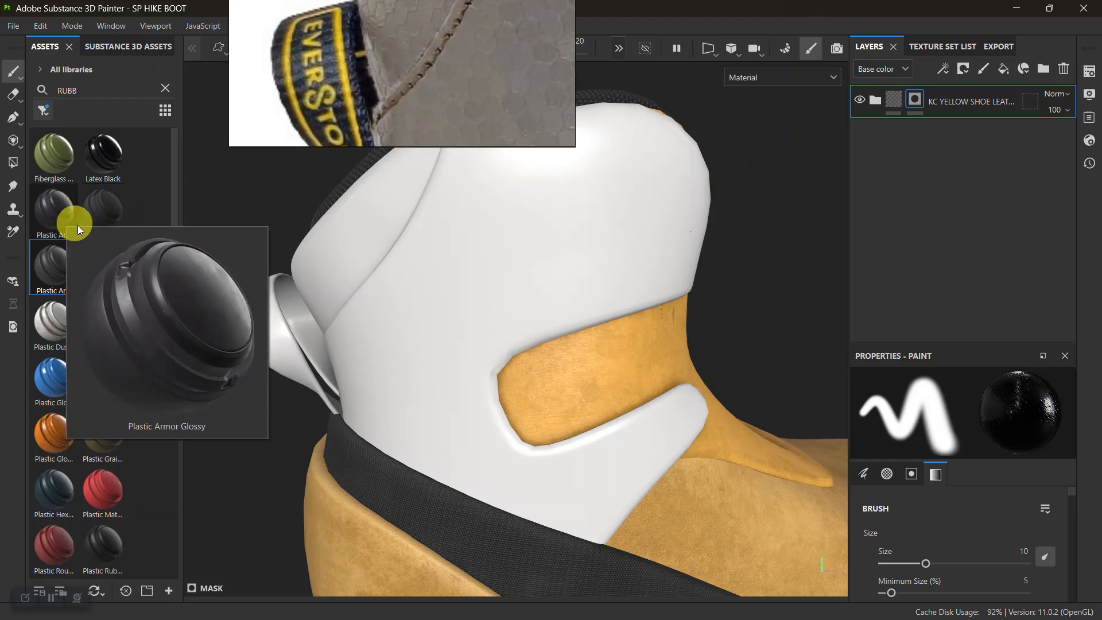
click(102, 165)
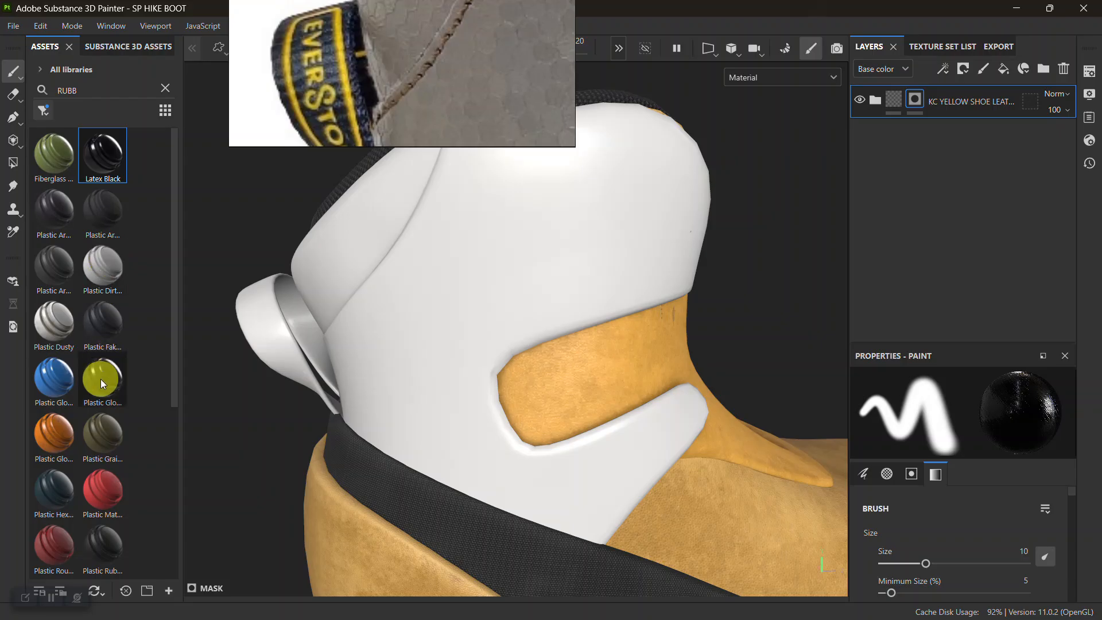
mouse_move(70, 379)
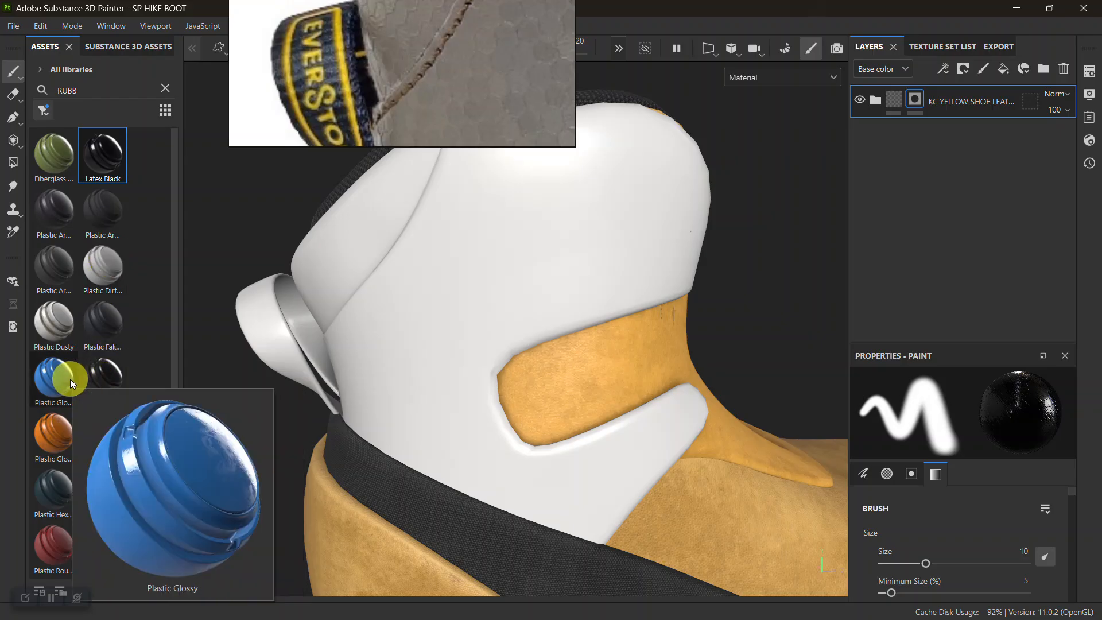
drag(70, 378, 858, 184)
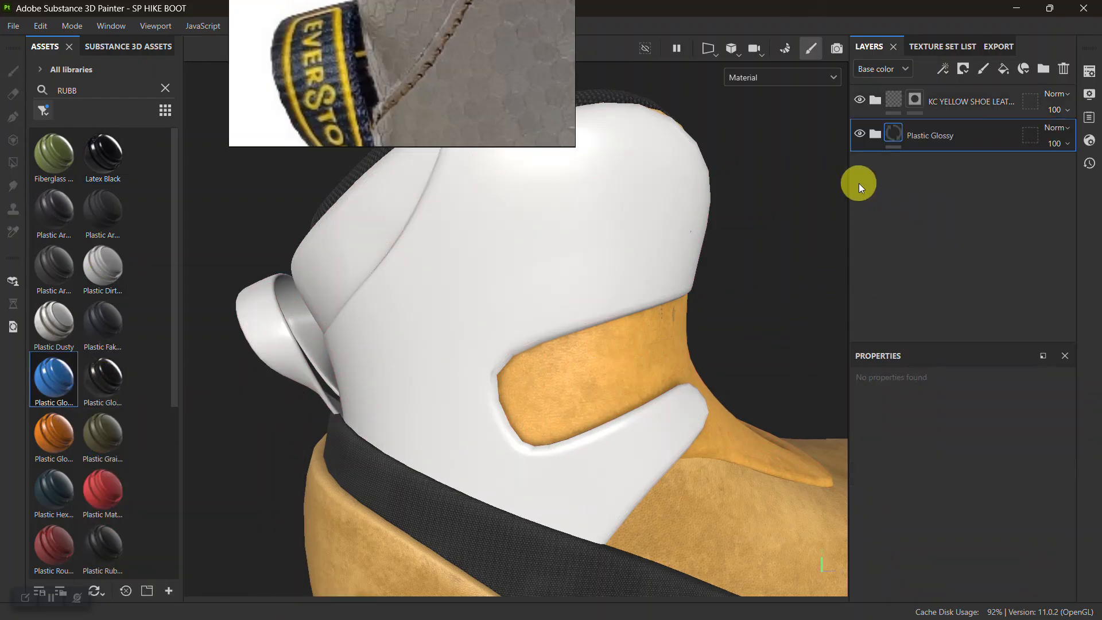
alt+drag(624, 325, 658, 277)
Turn off the height channel in the Plastic Base layer's fill effect inside the Plastic Glossy folder
click(927, 139)
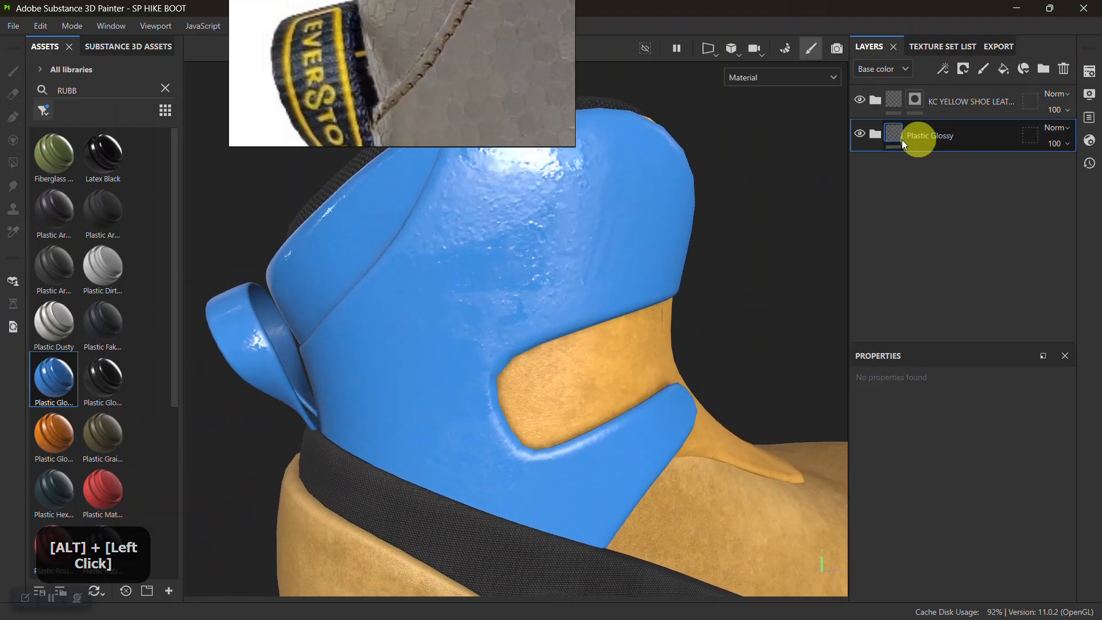
click(874, 136)
click(913, 201)
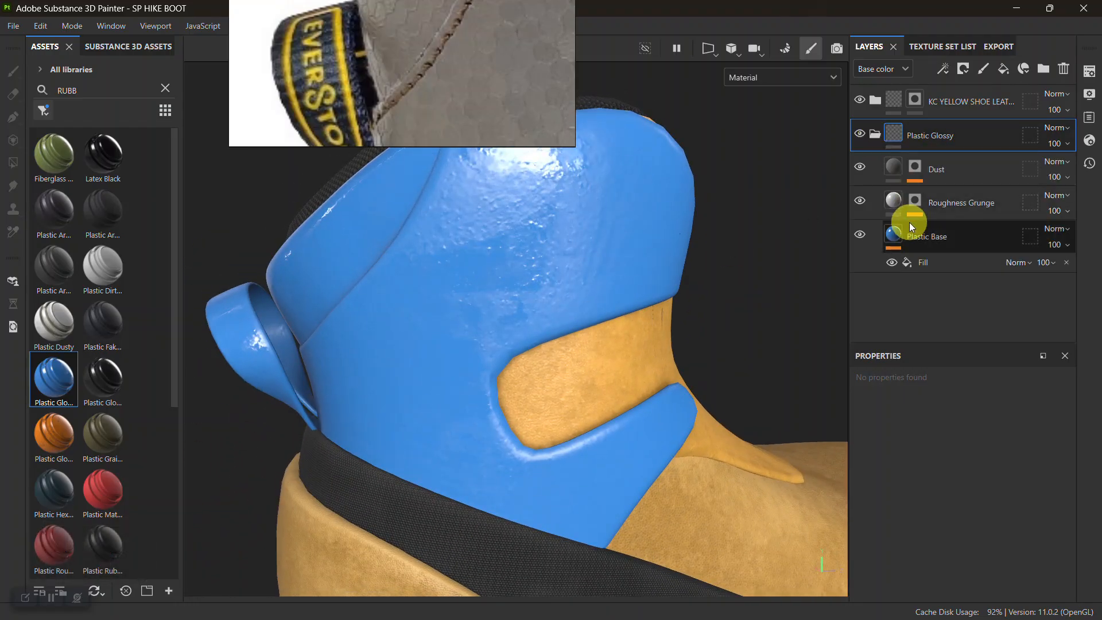
click(922, 263)
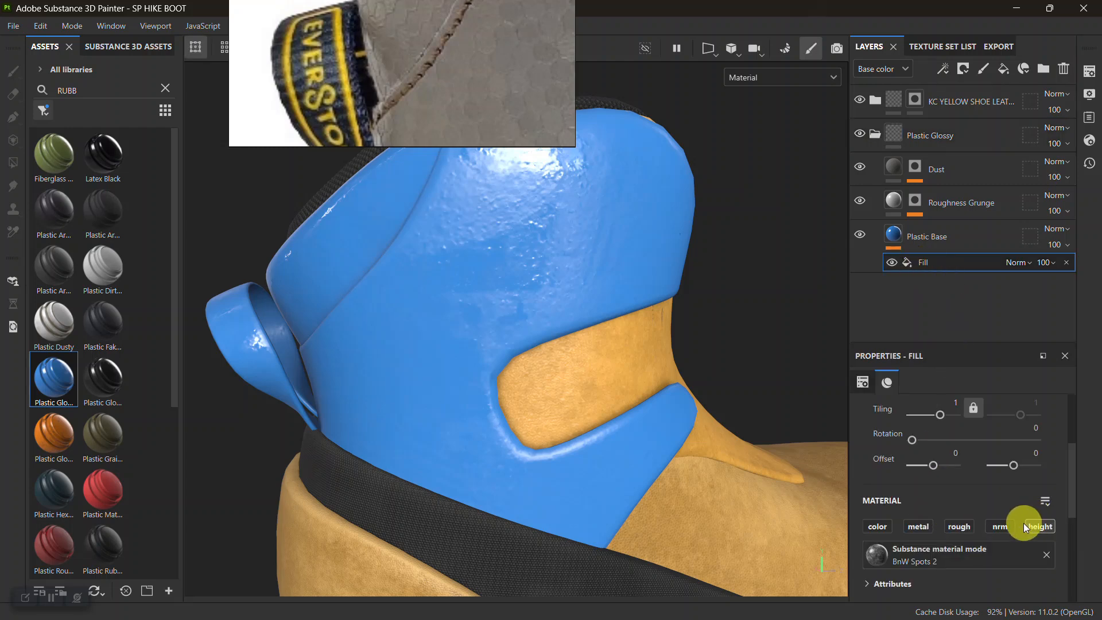
scroll(1022, 525, down, 5)
scroll(987, 465, up, 3)
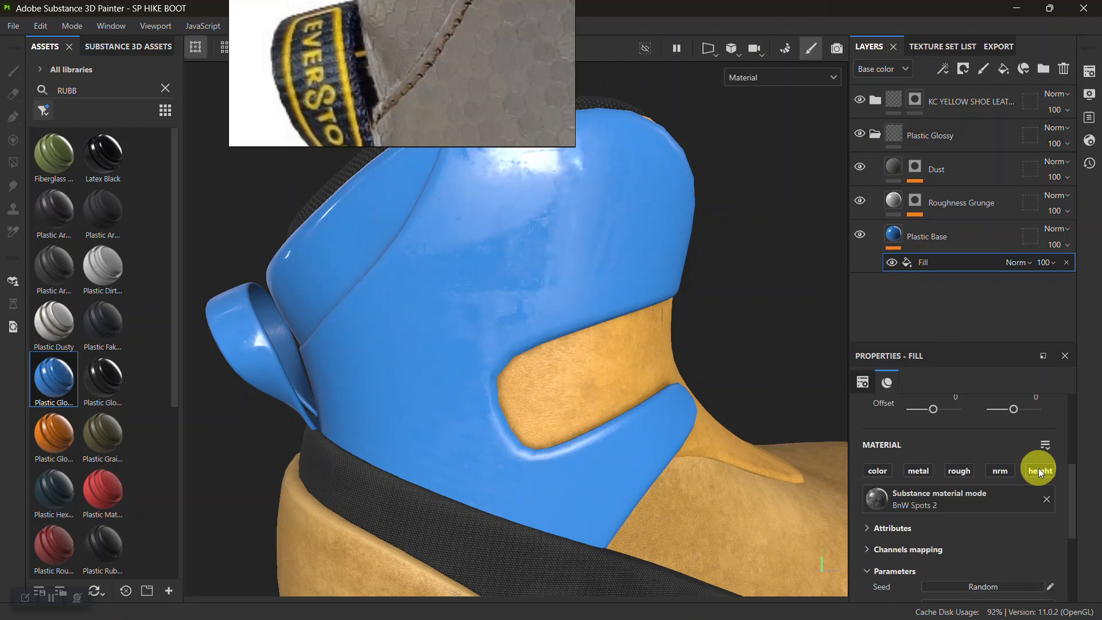
alt+drag(699, 395, 562, 330)
alt+right_drag(562, 325, 598, 306)
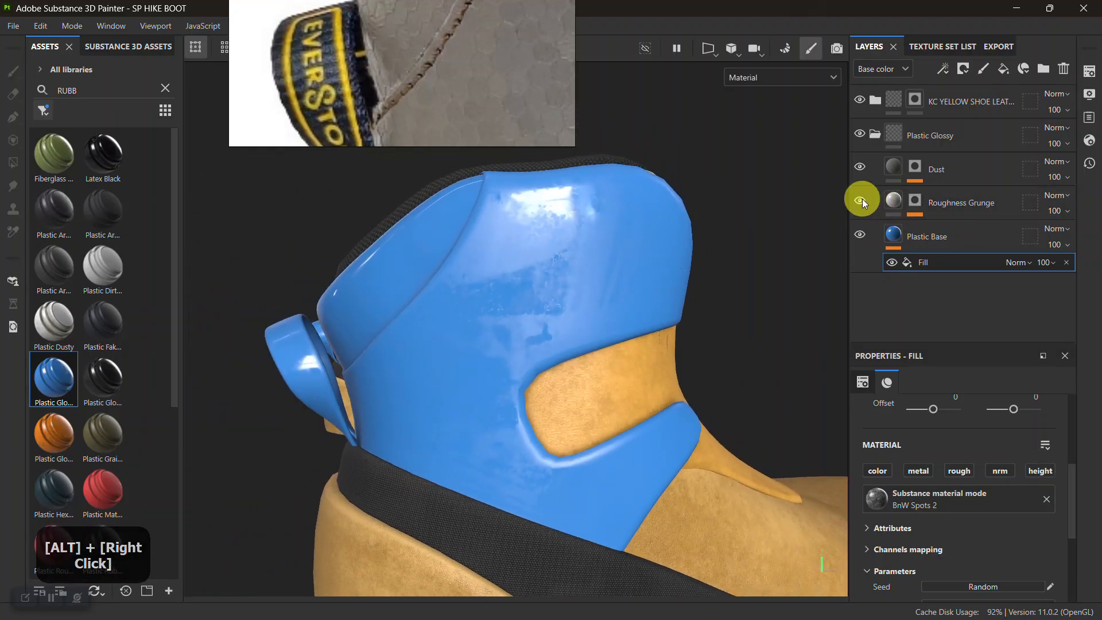
Hide the Roughness Grunge layer of the Plastic Glossy material and inspect the ankle panels' surface
click(915, 202)
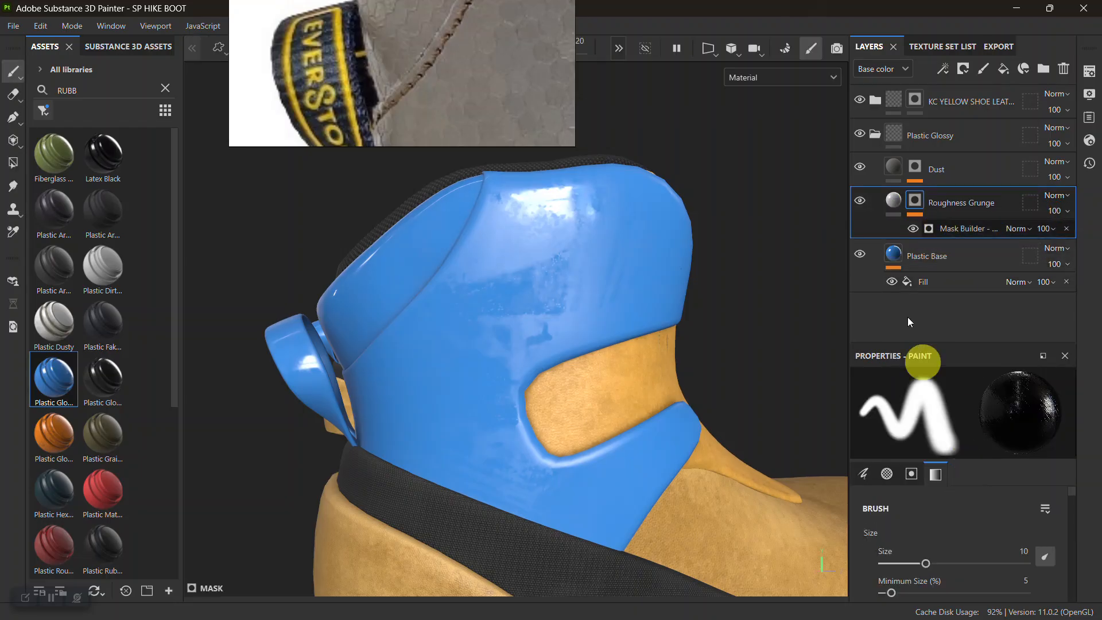
click(952, 228)
click(860, 201)
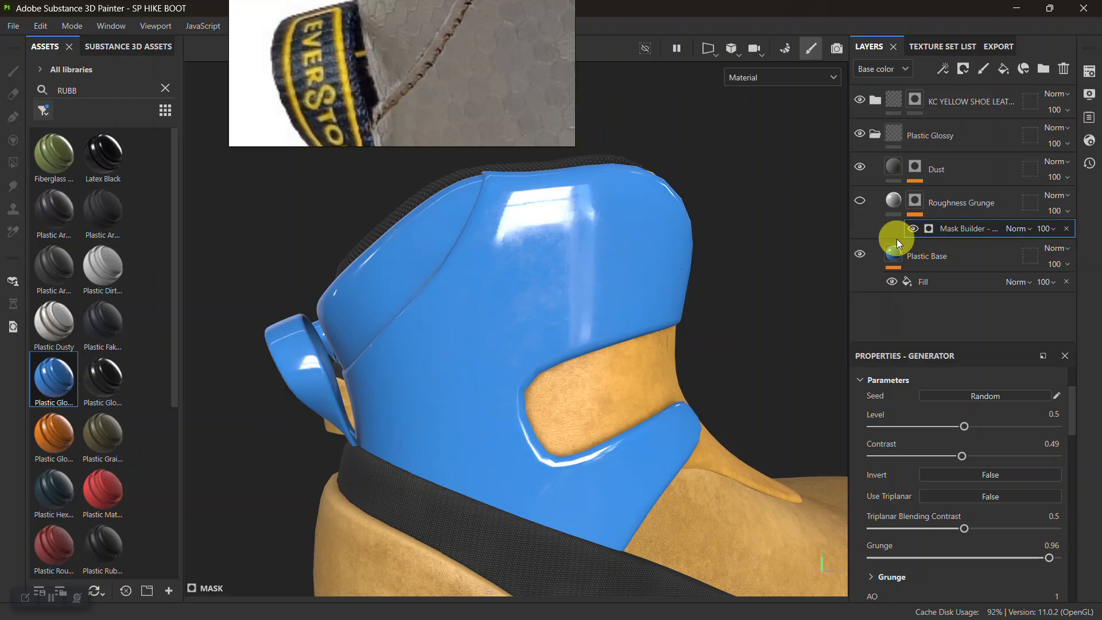
alt+right_drag(658, 338, 671, 398)
alt+drag(671, 398, 648, 397)
alt+right_drag(649, 397, 578, 279)
alt+middle_drag(578, 280, 621, 312)
alt+right_drag(622, 312, 568, 359)
alt+drag(568, 359, 605, 405)
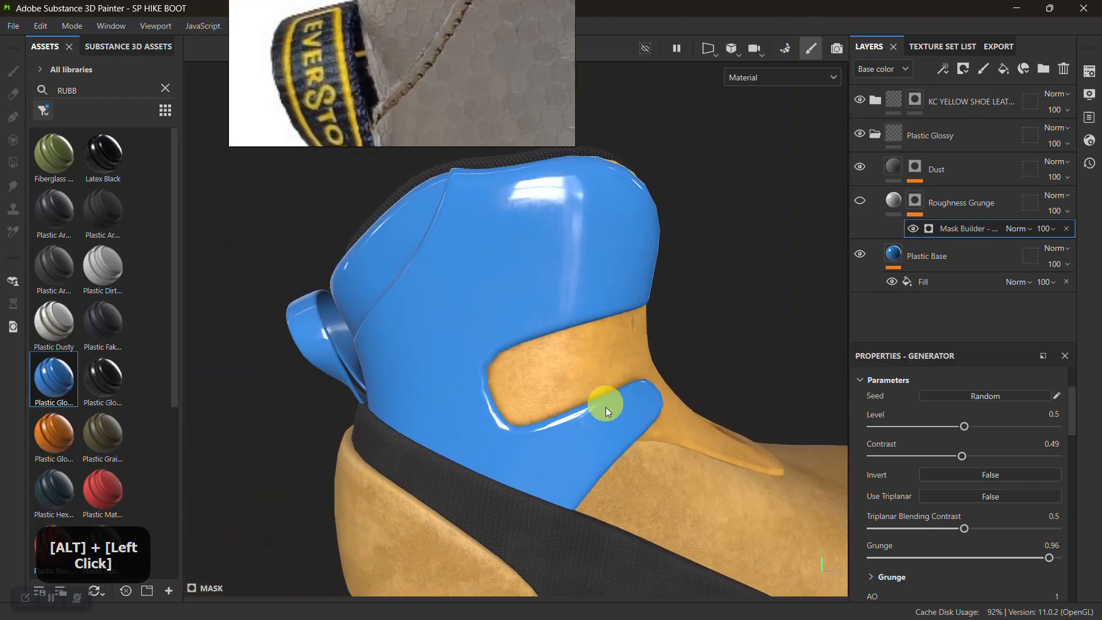
alt+right_drag(604, 405, 581, 370)
Add a black mask to the Plastic Glossy folder and reveal the side ankle panel and rear collar panel with Polygon Fill
click(876, 133)
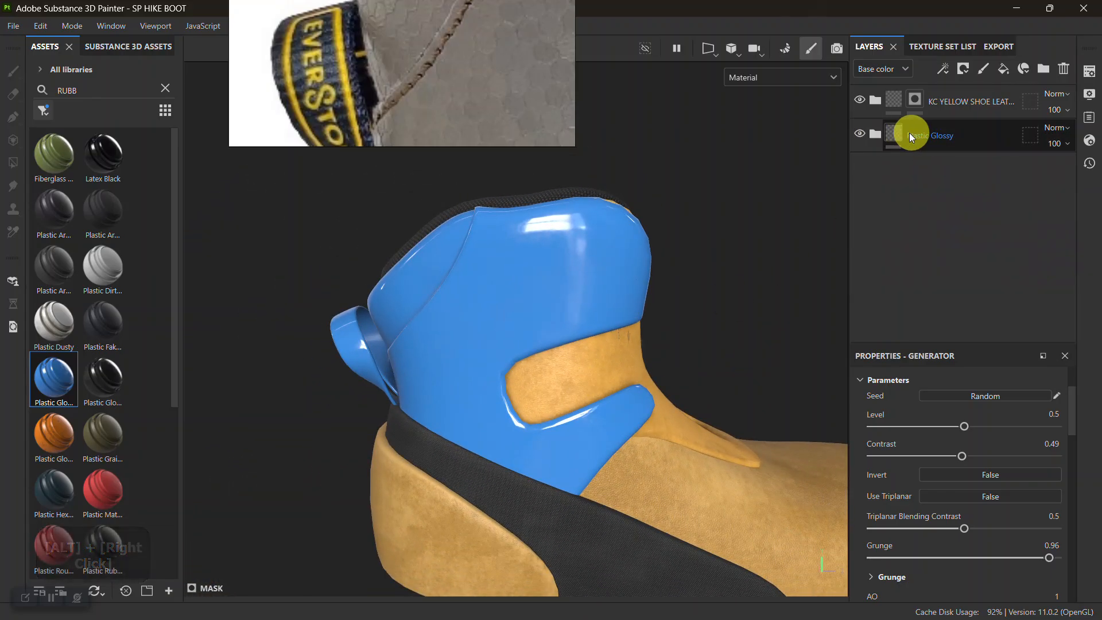
click(876, 134)
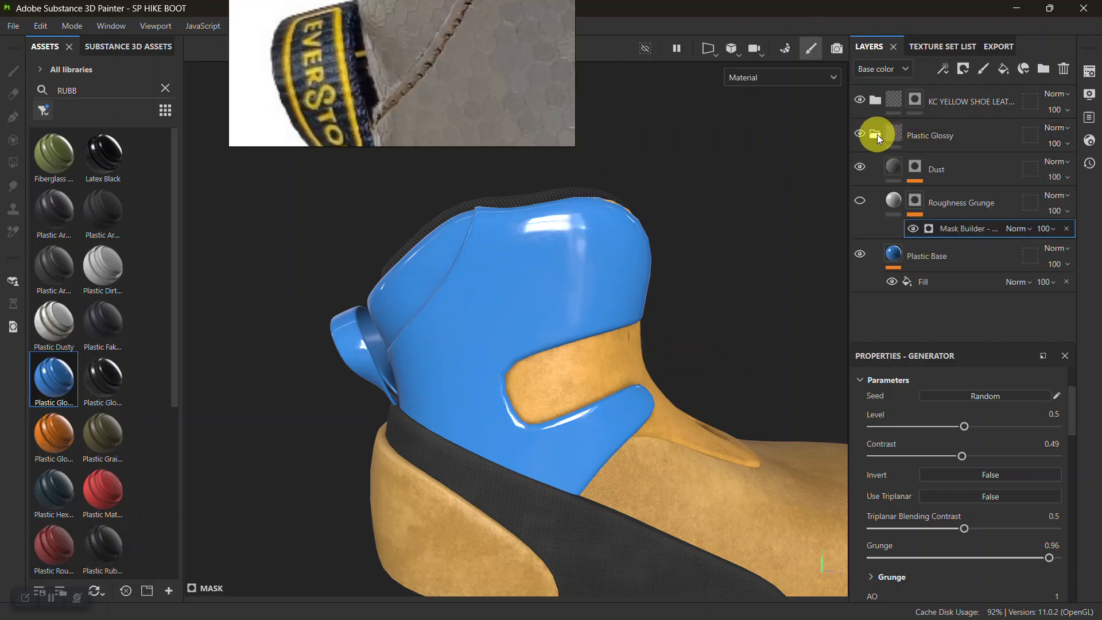
right_click(893, 137)
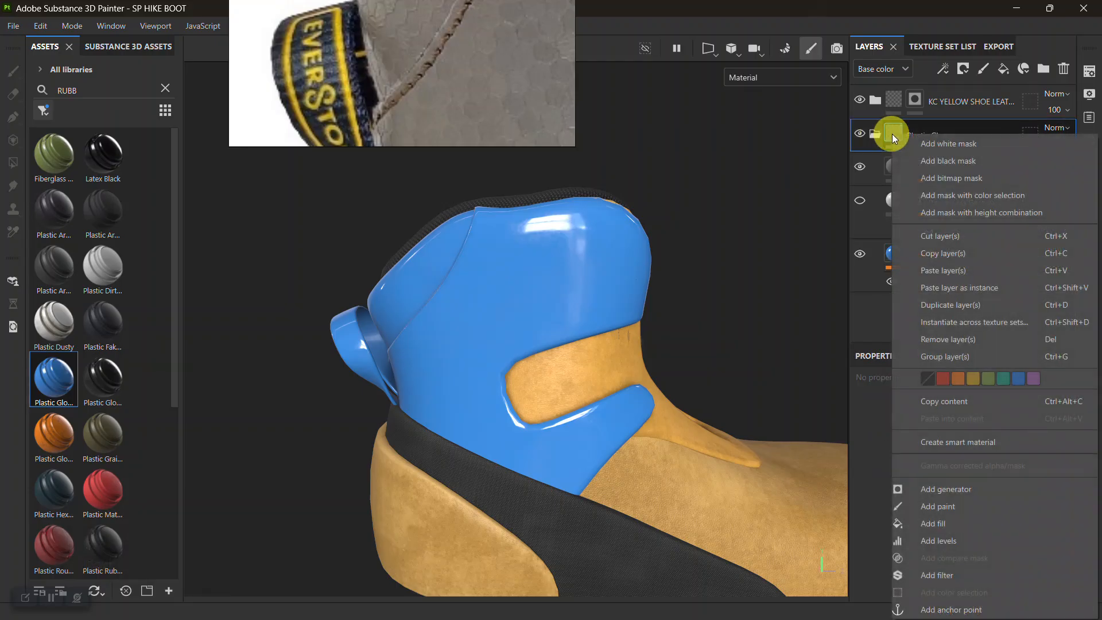
click(919, 161)
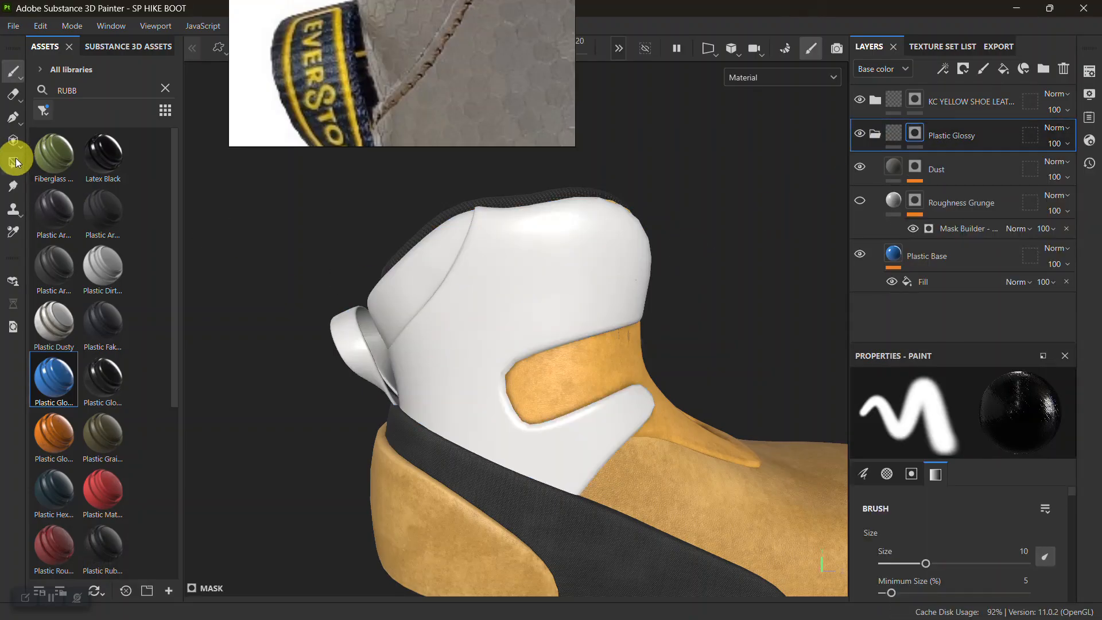
click(13, 163)
click(500, 301)
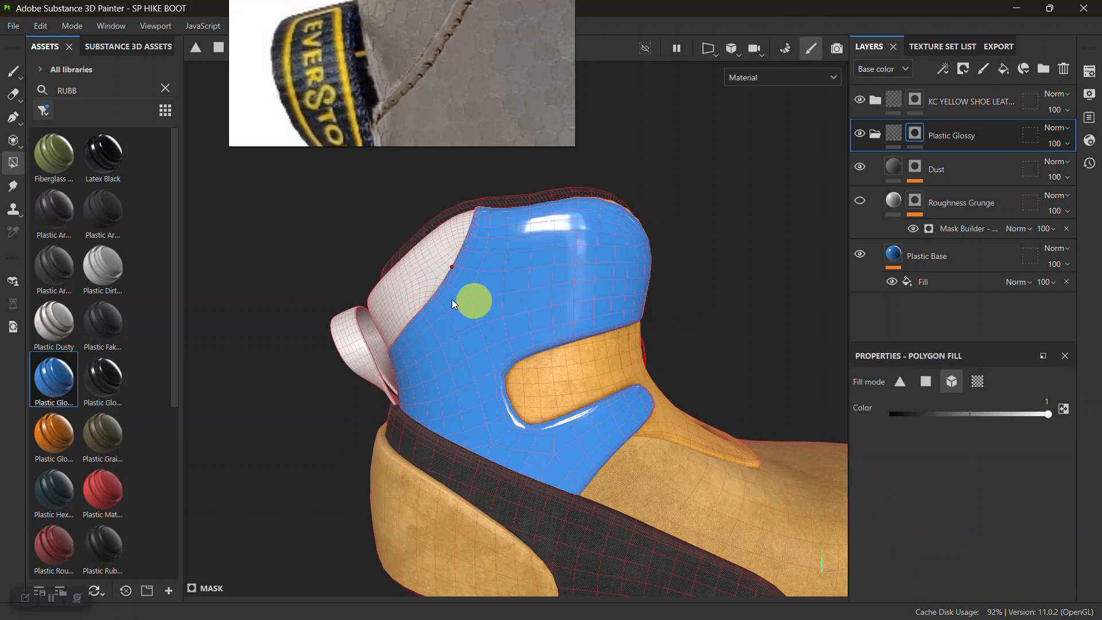
click(411, 284)
click(23, 72)
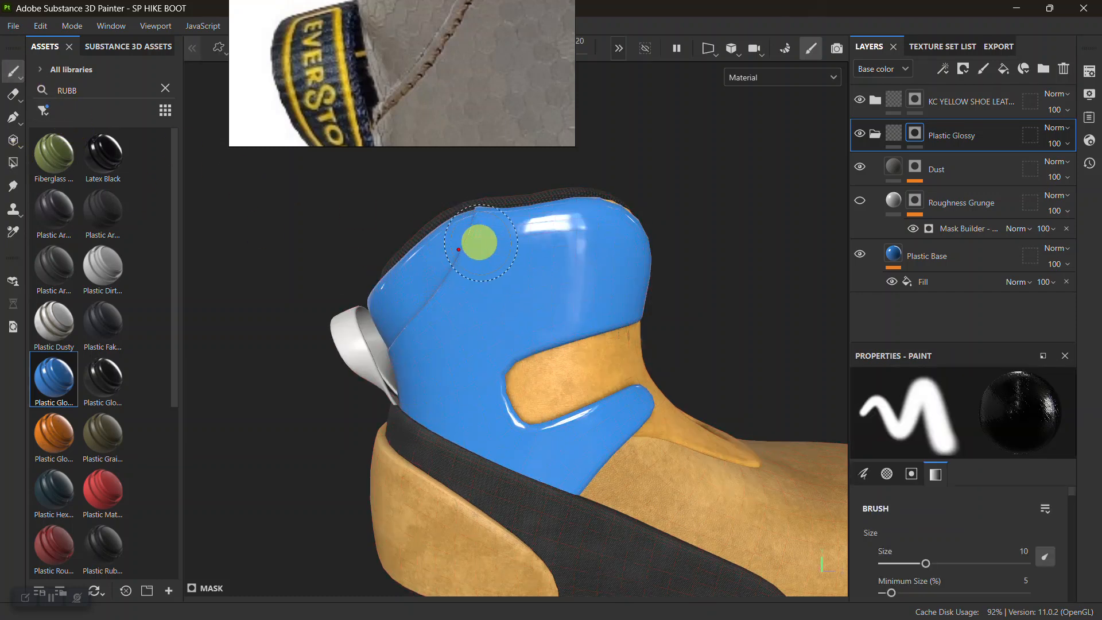
Set the Plastic Base layer's base color to grey-brown 777068, sampled from the ankle panel in the reference photo
click(919, 170)
click(920, 263)
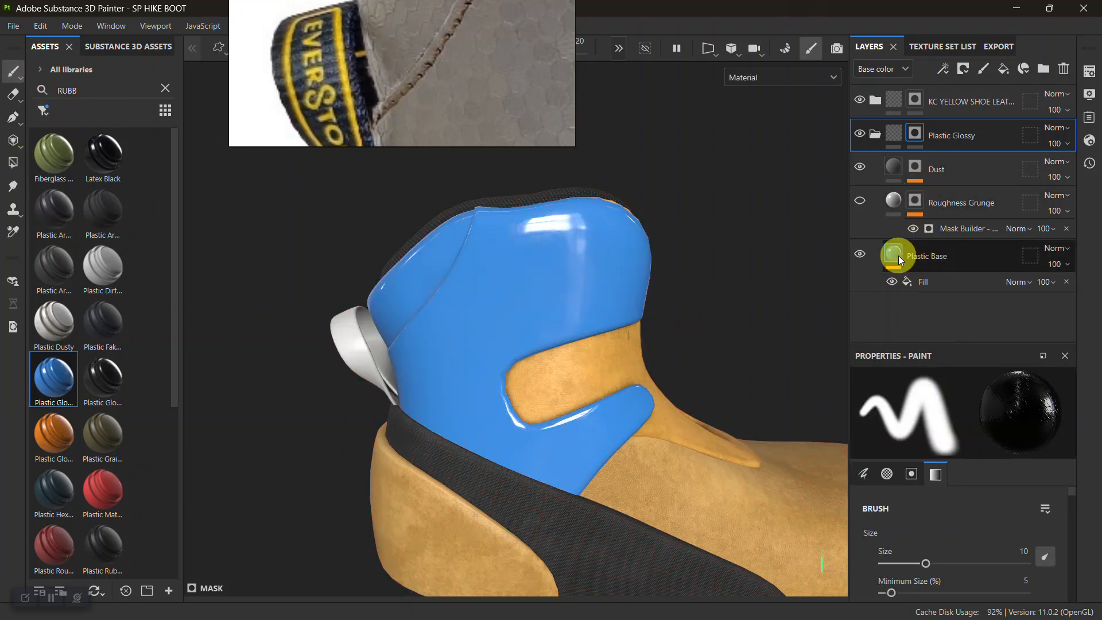
click(893, 254)
scroll(932, 576, down, 2)
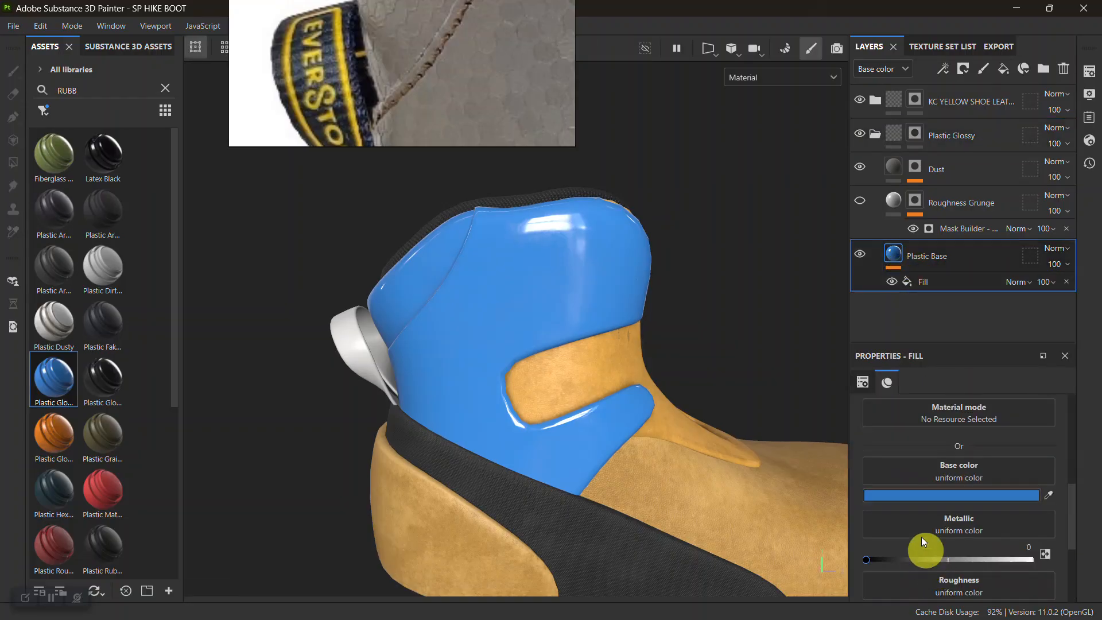
click(917, 495)
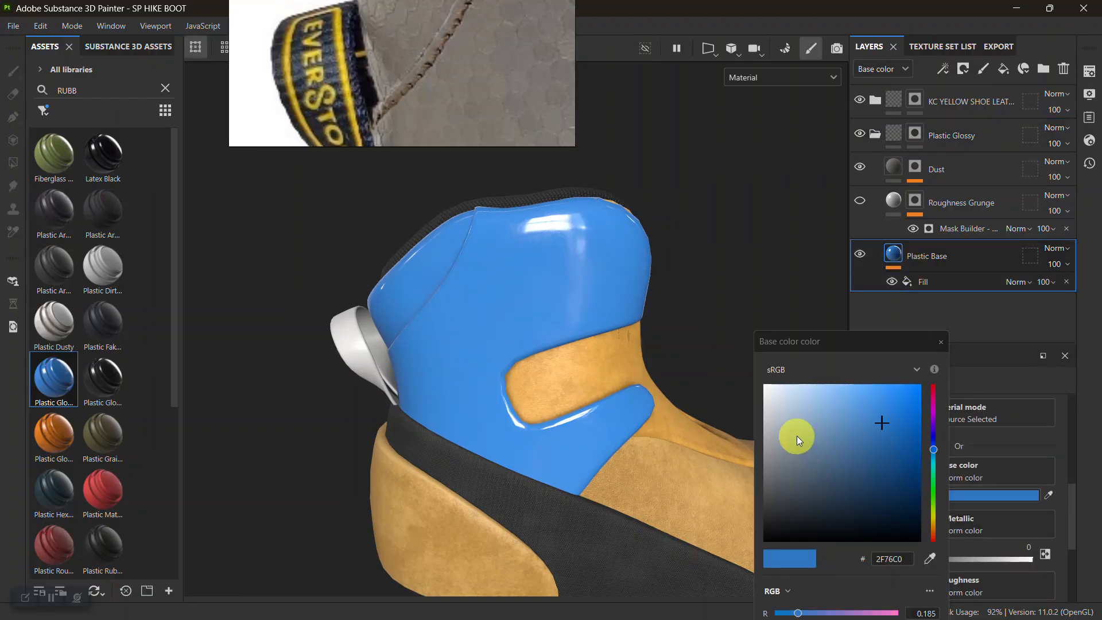
click(929, 558)
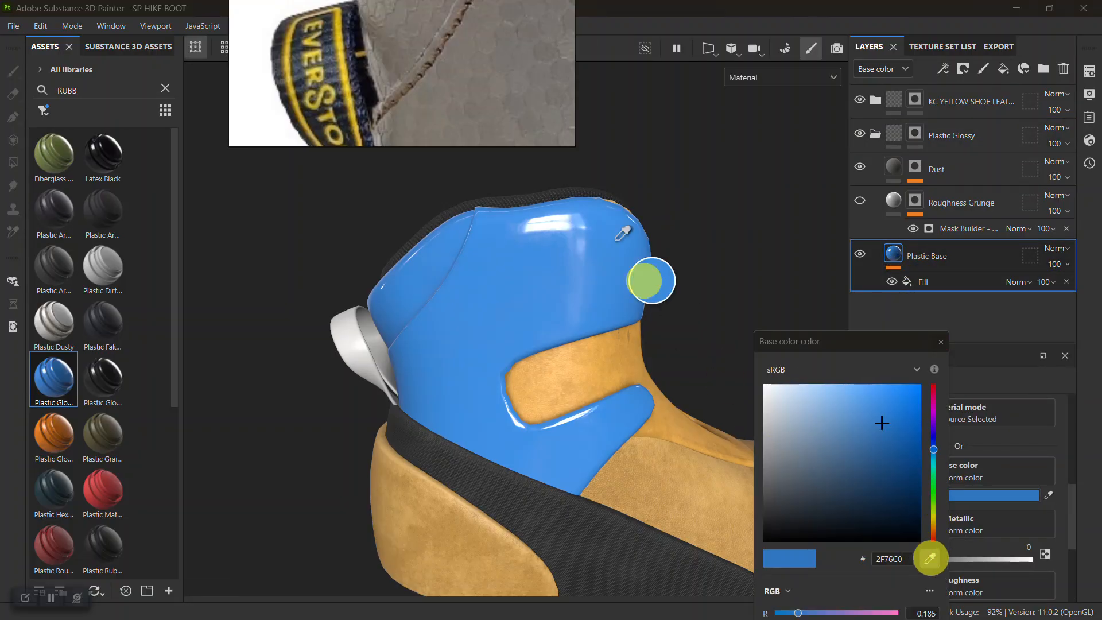
click(477, 121)
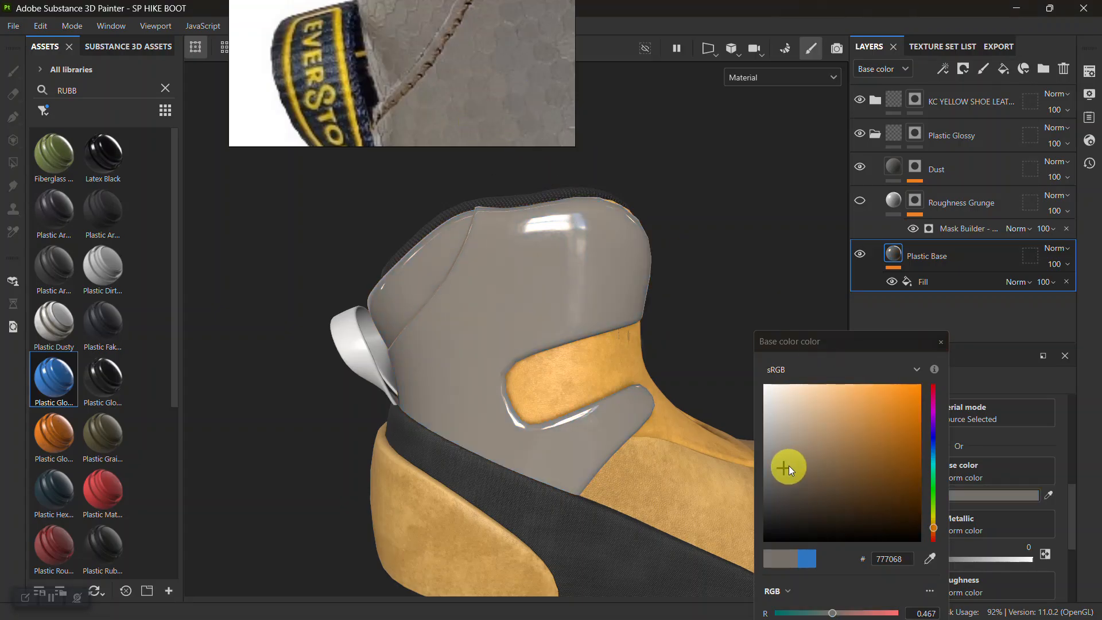
scroll(449, 88, down, 6)
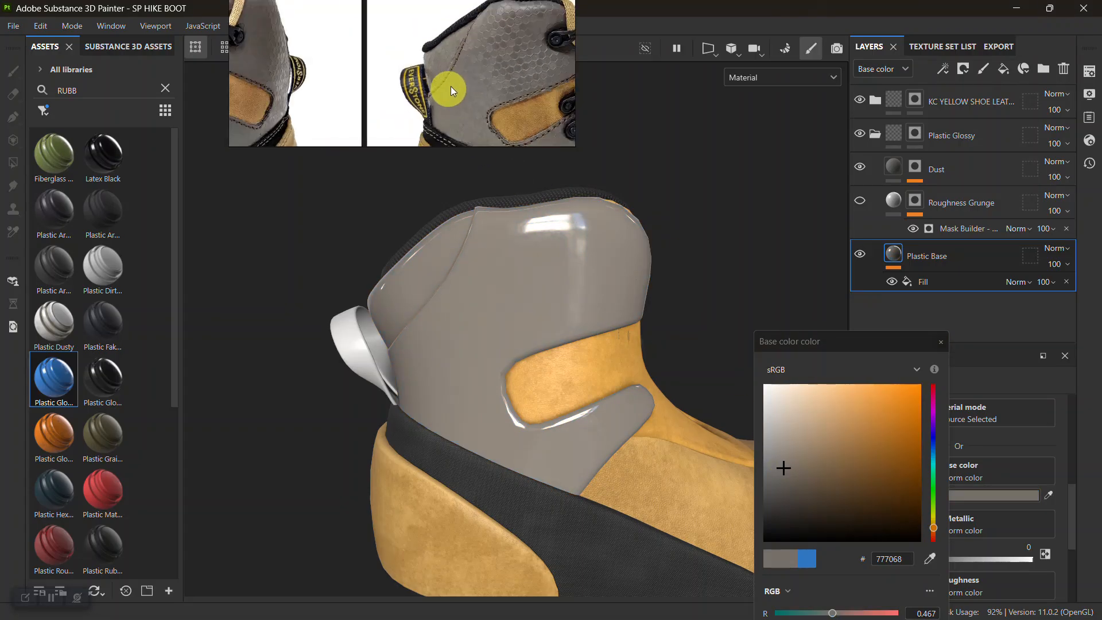
right_drag(449, 88, 391, 82)
middle_drag(441, 96, 382, 90)
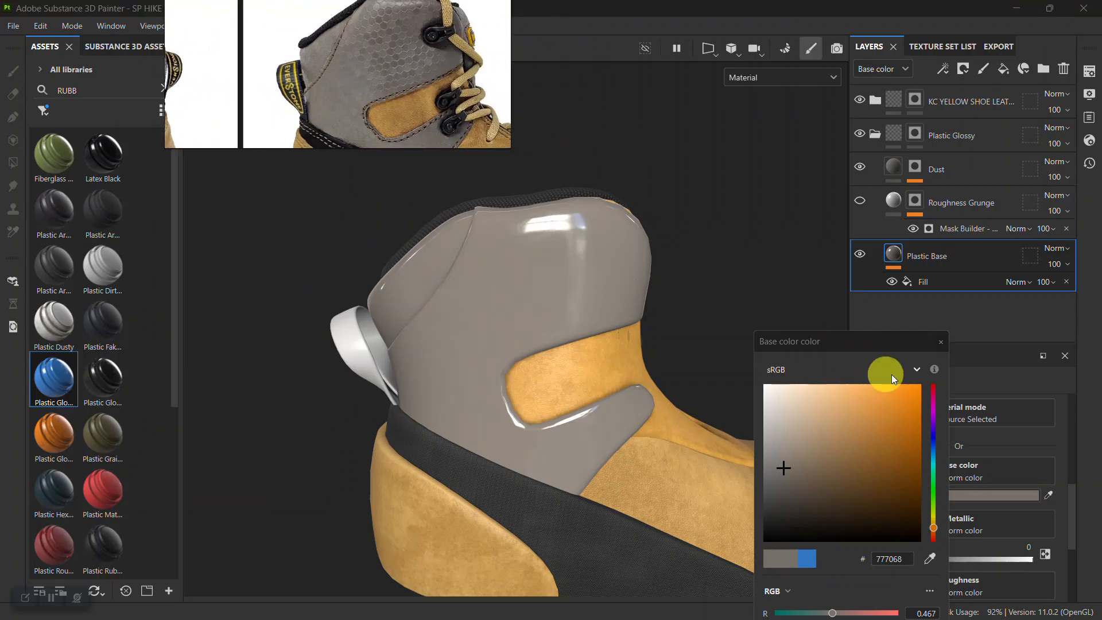
click(939, 343)
Compare the boot's ankle panels with the hexagonal pattern in the reference photo
alt+right_drag(608, 261, 546, 377)
alt+drag(546, 376, 427, 85)
scroll(395, 69, up, 5)
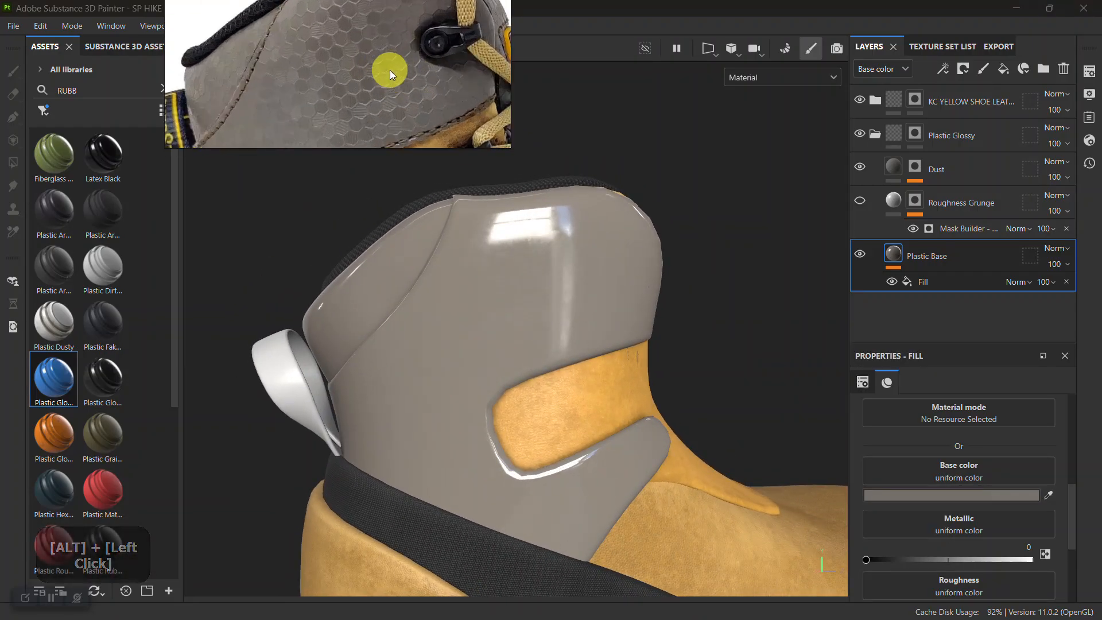
Set the Plastic Base layer's base color to the lighter, less saturated grey 827F7C
scroll(388, 70, down, 6)
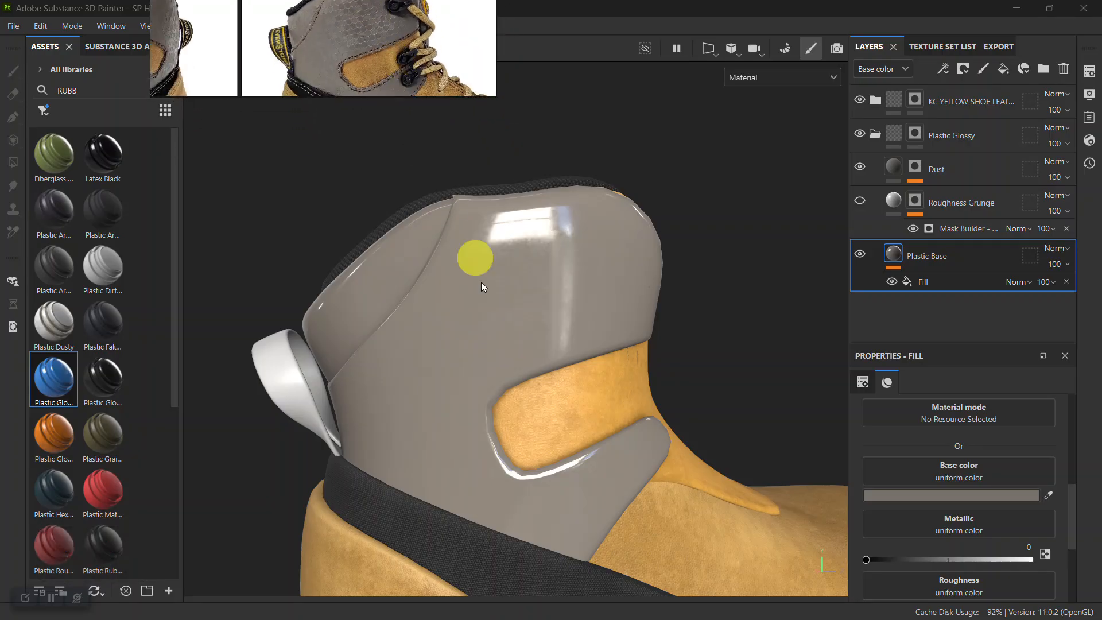
alt+middle_drag(422, 147, 517, 284)
alt+right_drag(517, 284, 524, 373)
alt+middle_drag(524, 374, 536, 308)
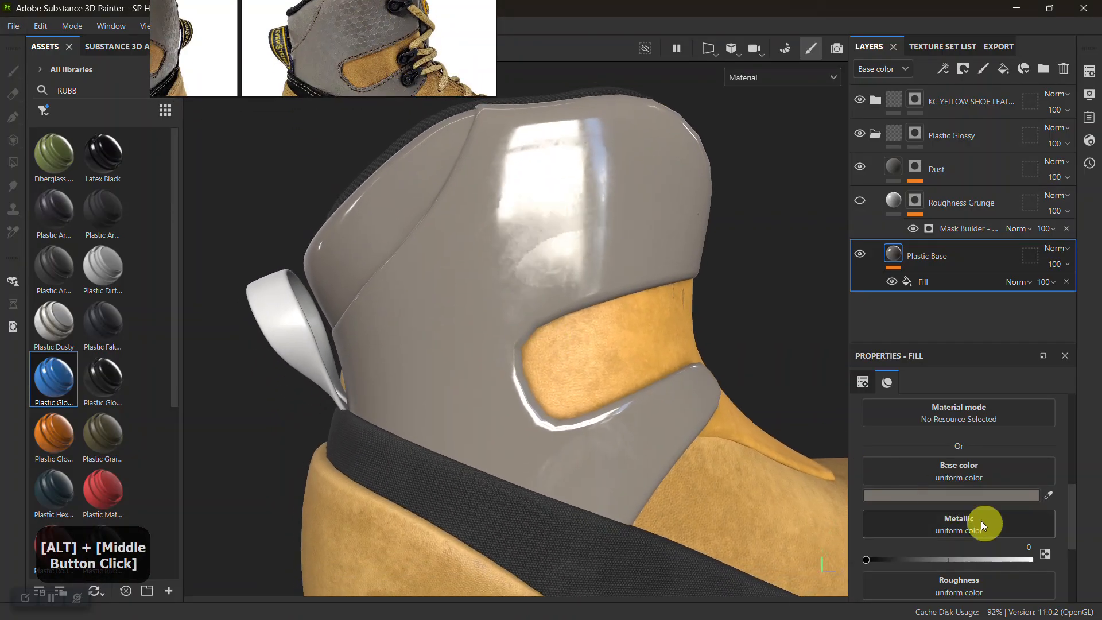
click(935, 493)
drag(780, 455, 769, 461)
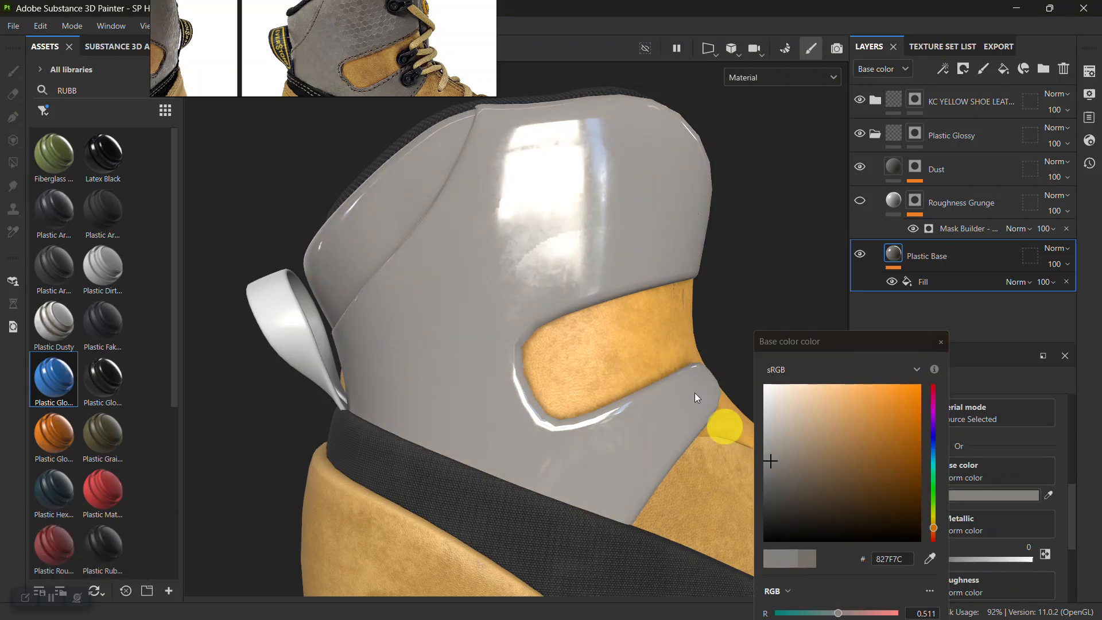
click(939, 342)
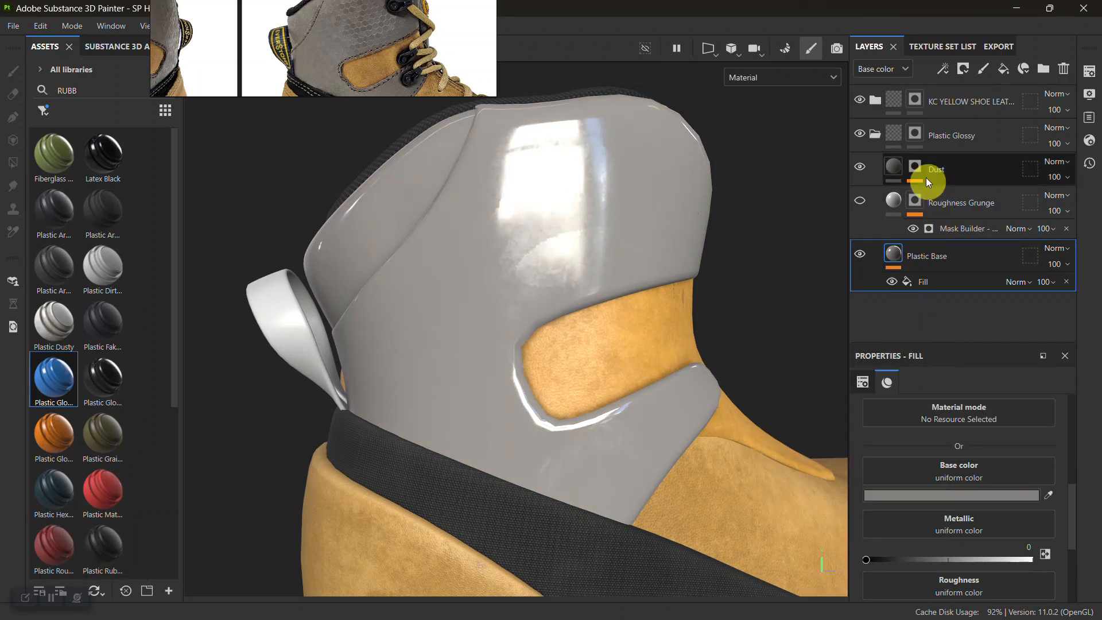
Add a fill layer directly above Plastic Base and give it a black mask
click(944, 169)
click(936, 257)
click(1000, 68)
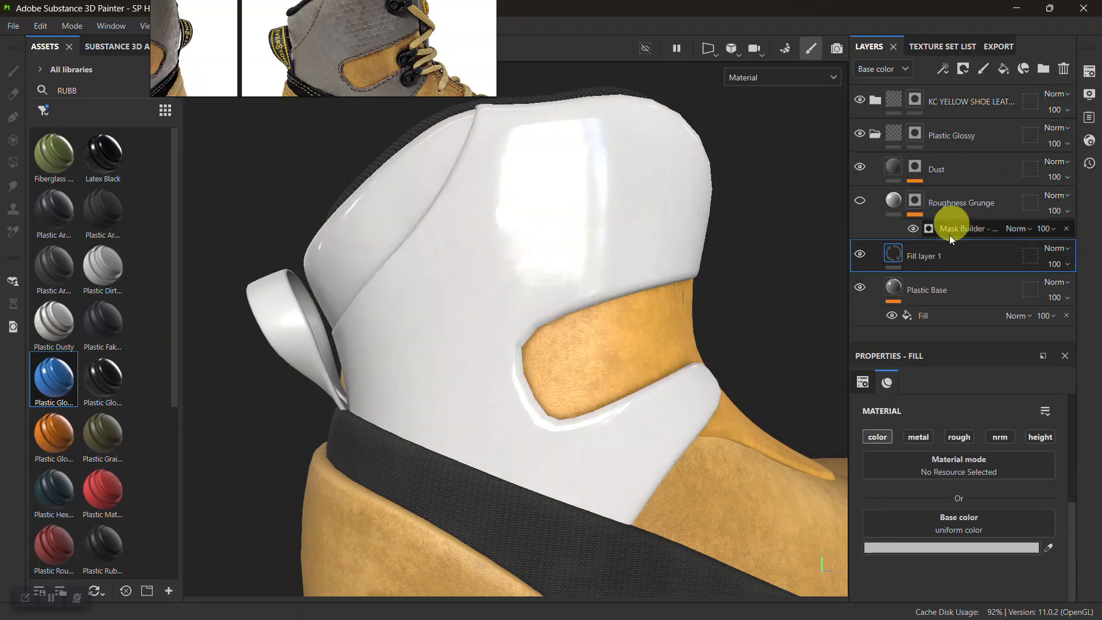
right_click(897, 254)
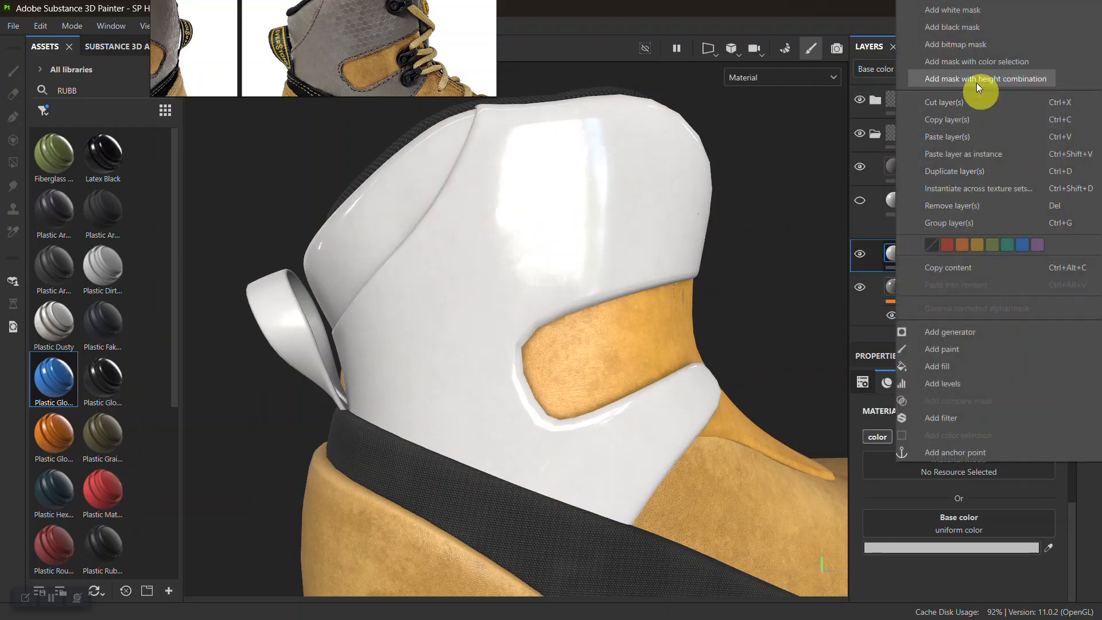
click(955, 30)
Turn off the color channel of Fill layer 1 and enable only its height channel
click(890, 254)
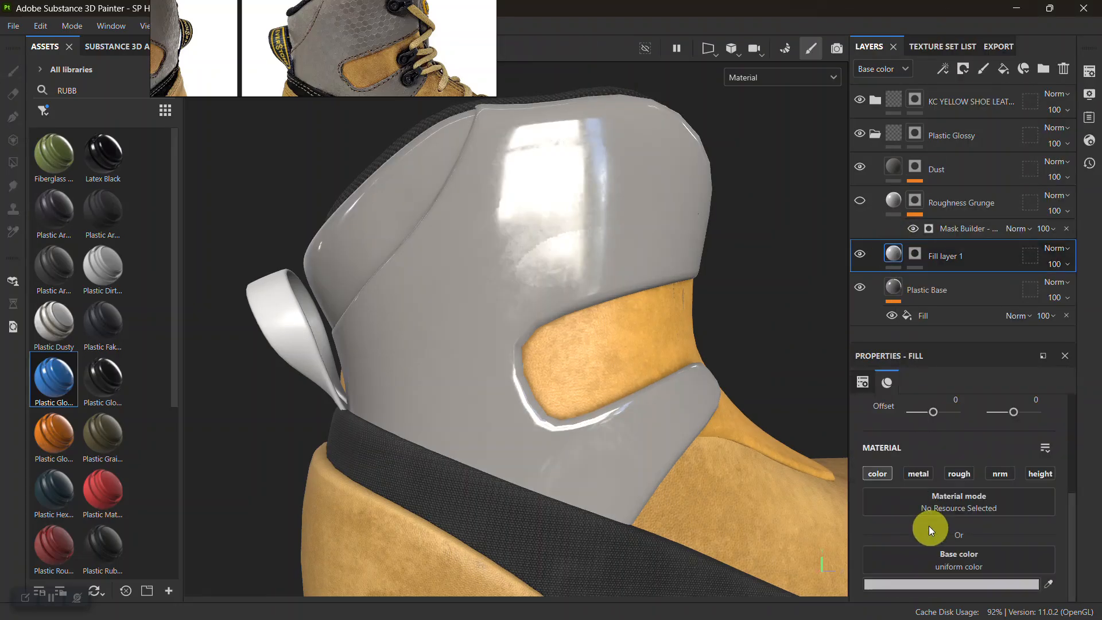
click(877, 473)
click(1040, 473)
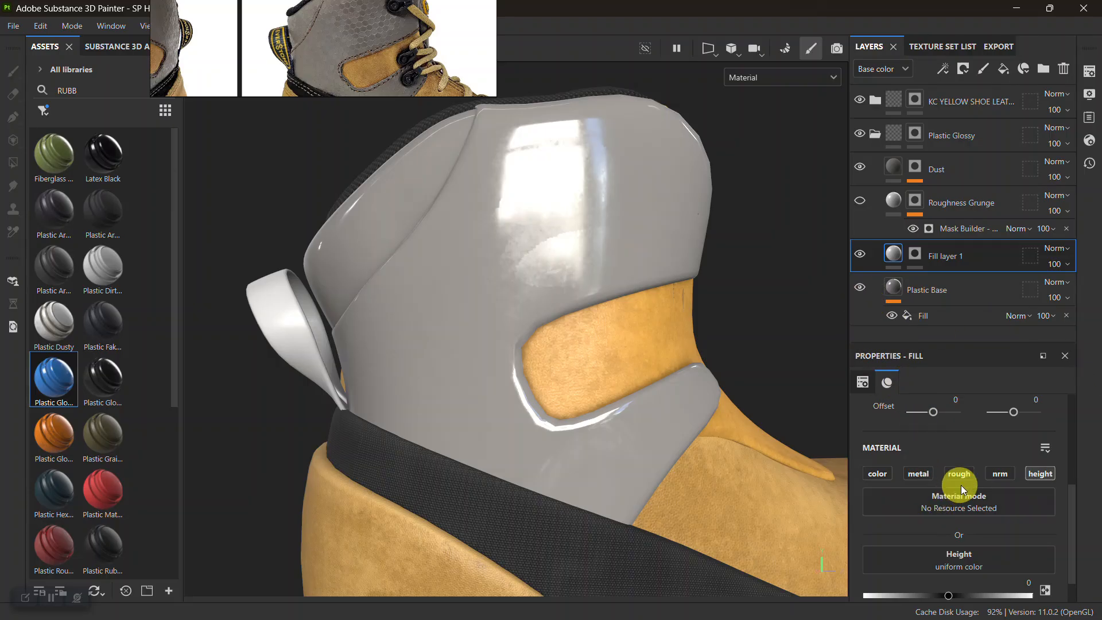
scroll(959, 505, down, 1)
Search the resources for Fill layer 1's height source for HEX
click(955, 521)
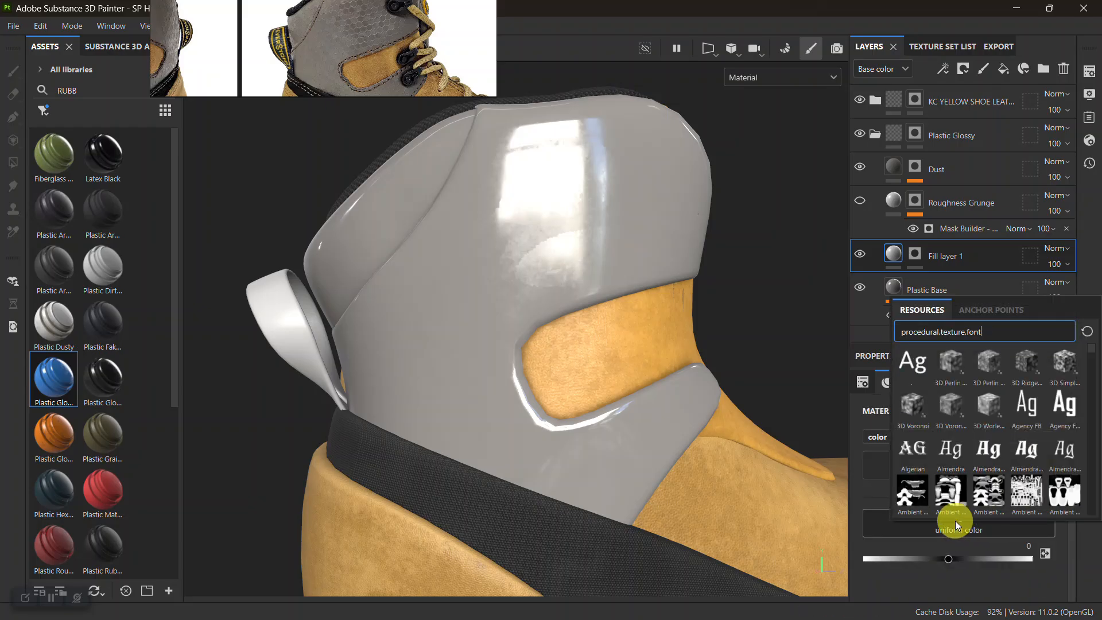
key(BackSpace)
key(BackSpace)
key(BackSpace)
key(BackSpace)
key(BackSpace)
key(BackSpace)
key(BackSpace)
key(BackSpace)
key(BackSpace)
key(BackSpace)
key(BackSpace)
key(BackSpace)
key(BackSpace)
key(BackSpace)
key(BackSpace)
key(BackSpace)
key(BackSpace)
key(BackSpace)
key(BackSpace)
key(BackSpace)
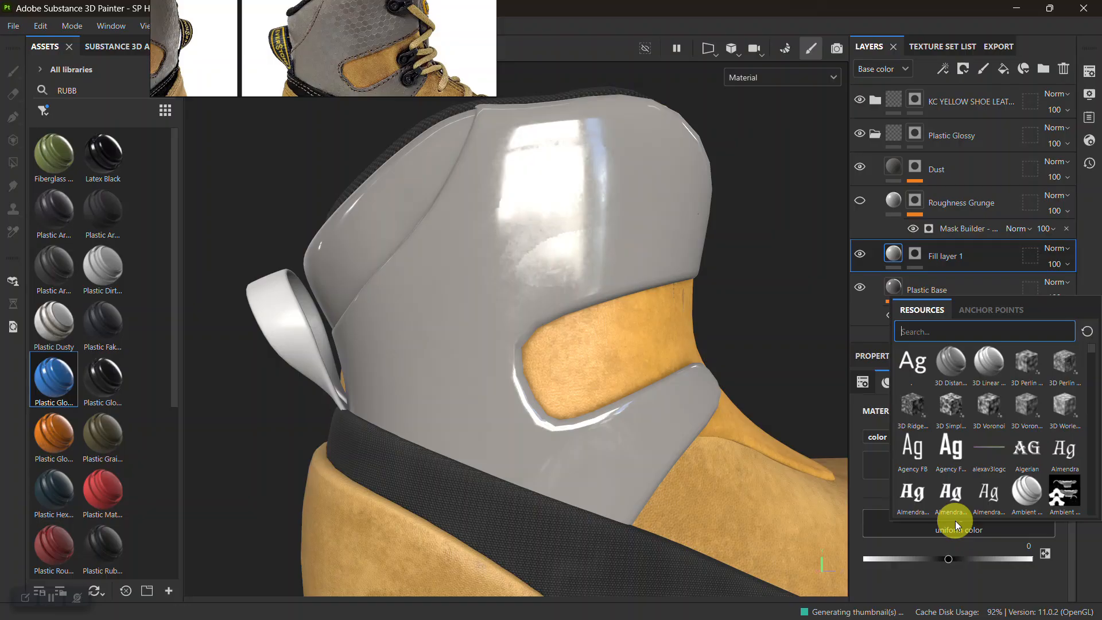
text(HEXE)
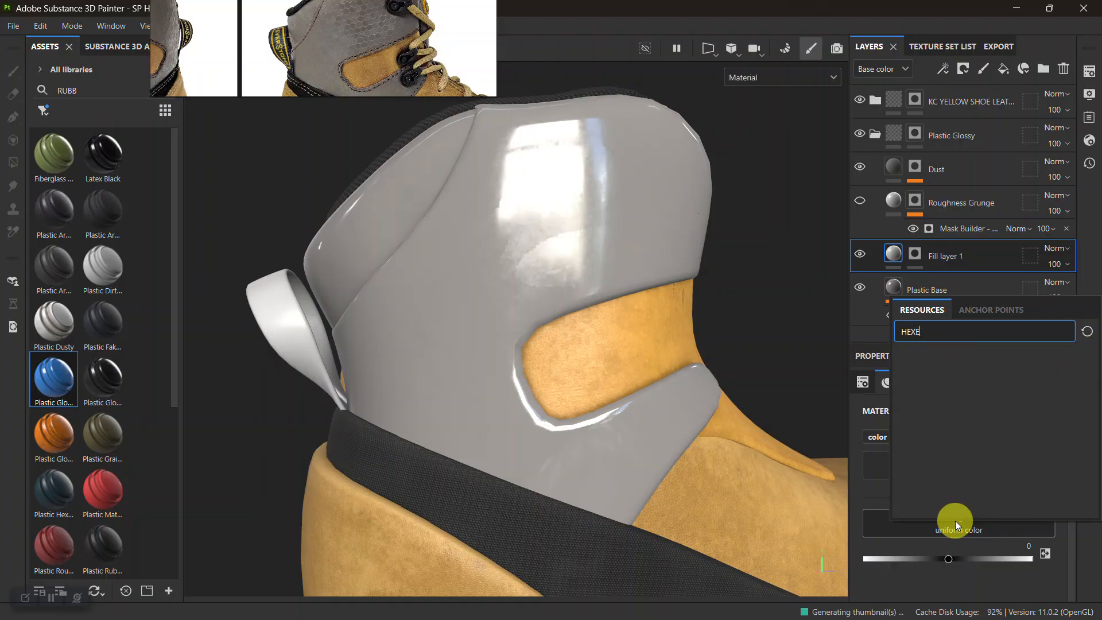
key(BackSpace)
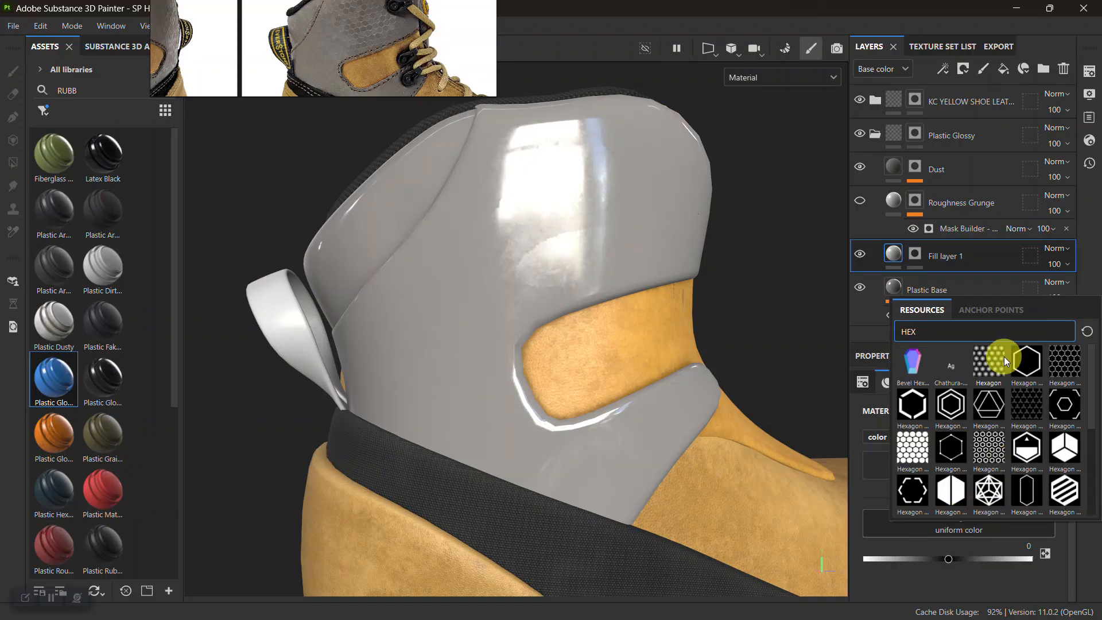
Browse the hexagon pattern previews, including Hexagon, Hexagon Dots and Hexagon Double, for one that suits the boot's ankle panels
mouse_move(994, 363)
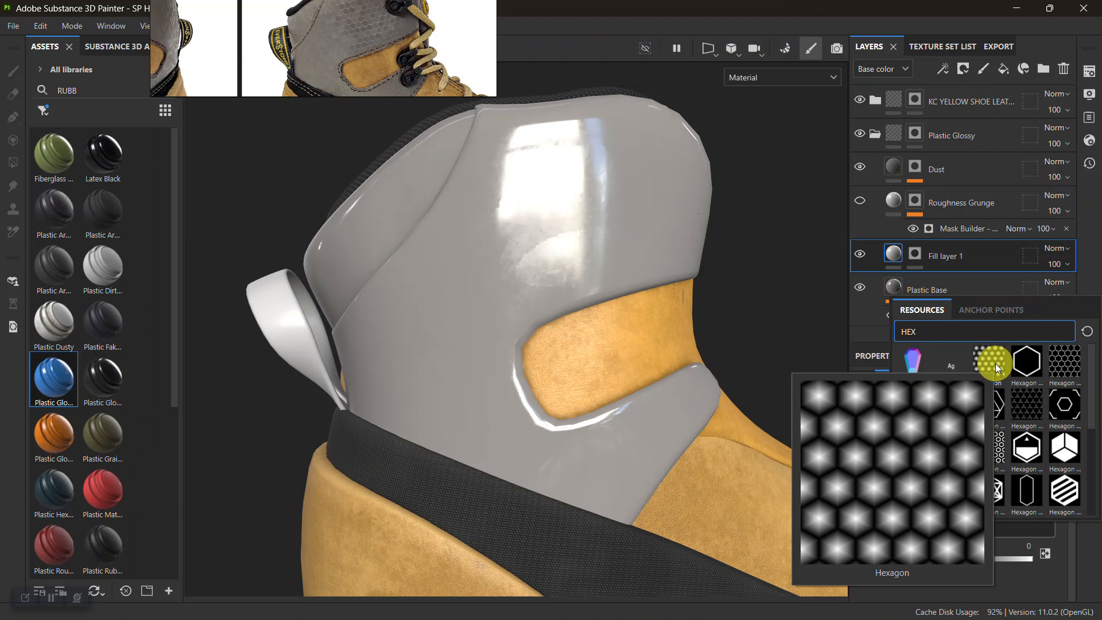
mouse_move(1067, 447)
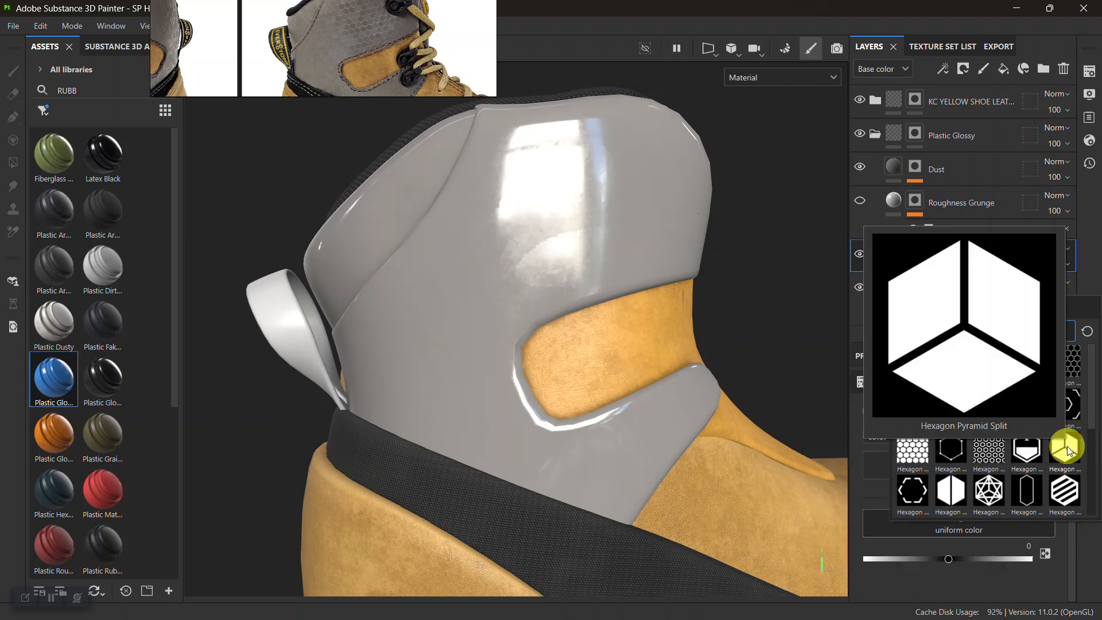
mouse_move(992, 470)
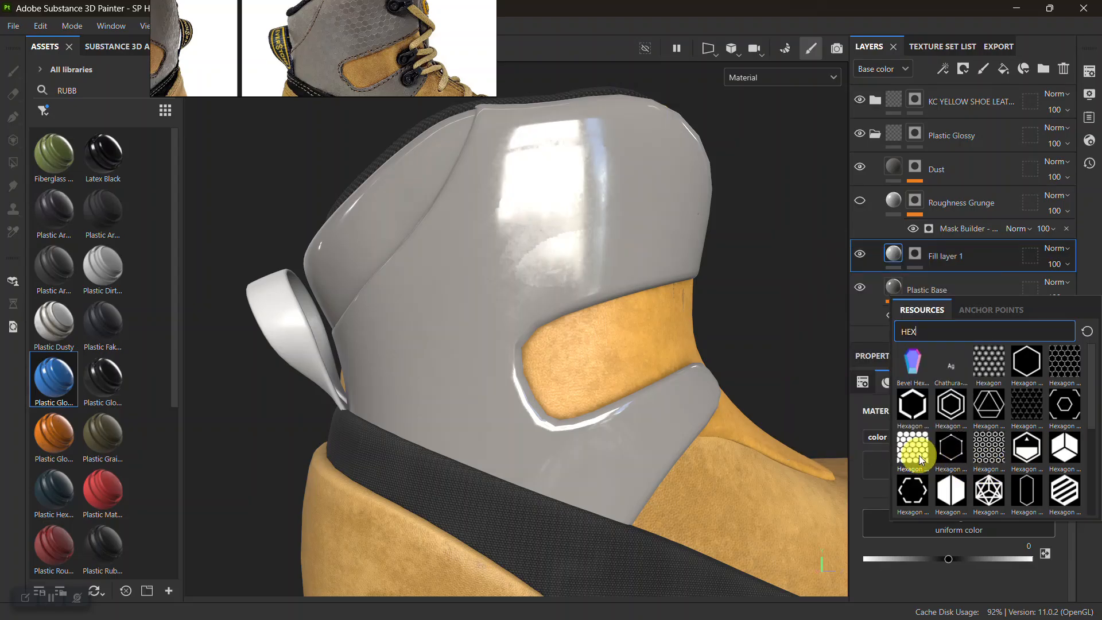
mouse_move(920, 459)
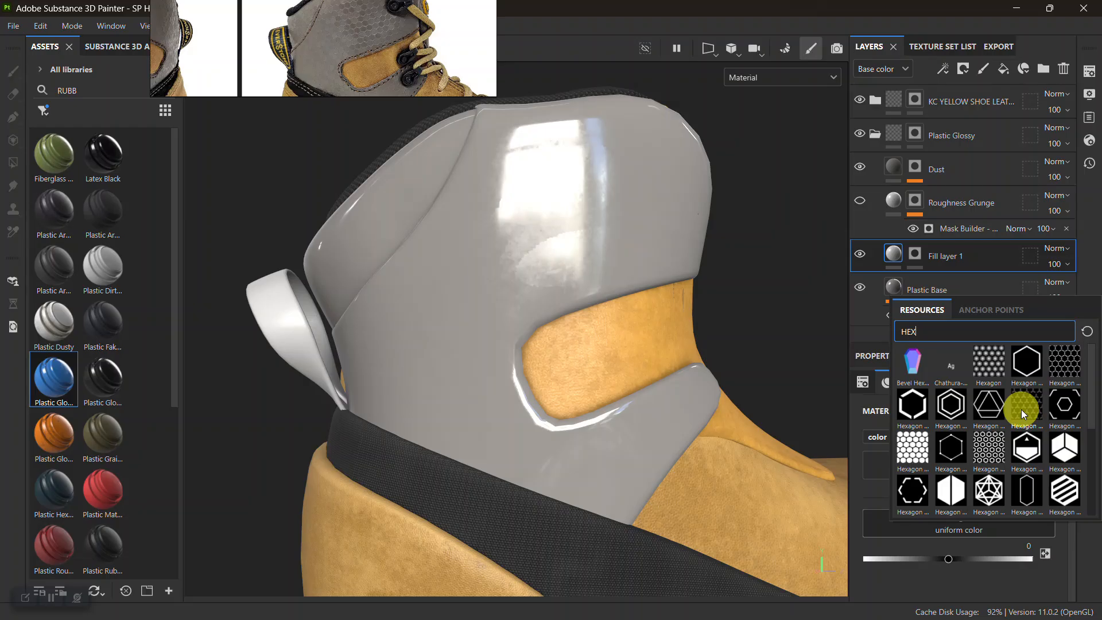
mouse_move(1021, 409)
scroll(1003, 457, down, 3)
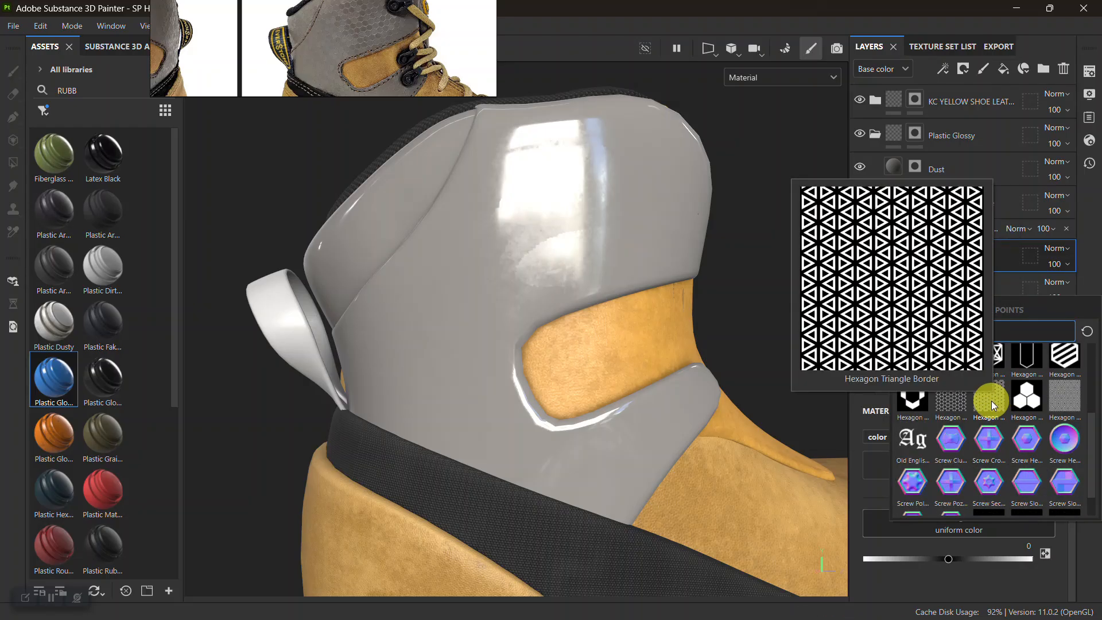
mouse_move(955, 402)
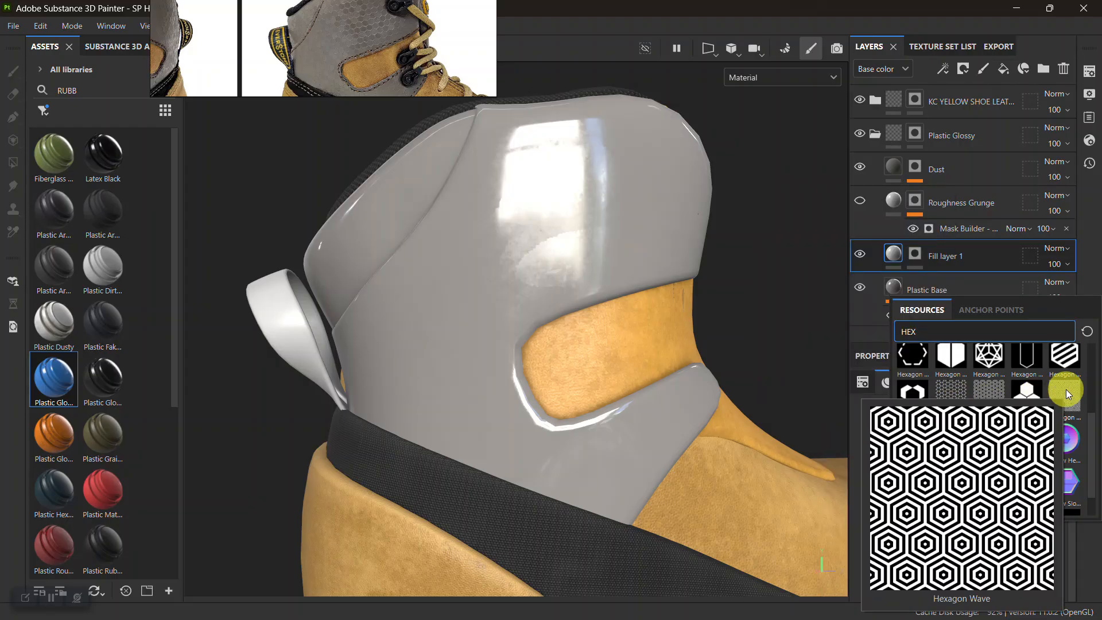
scroll(957, 405, up, 3)
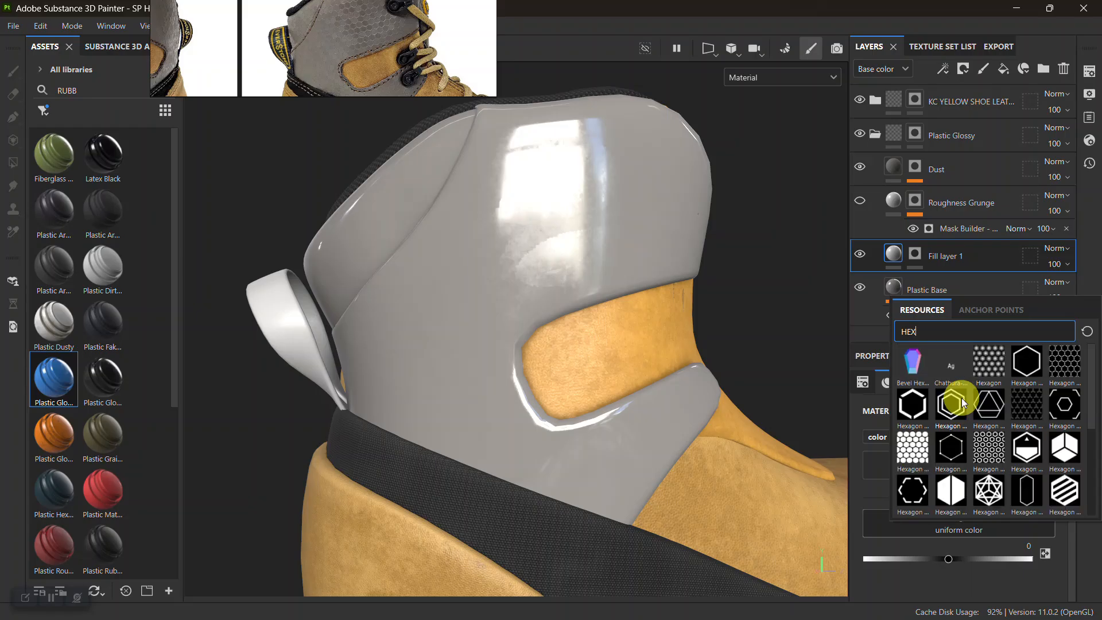
mouse_move(919, 446)
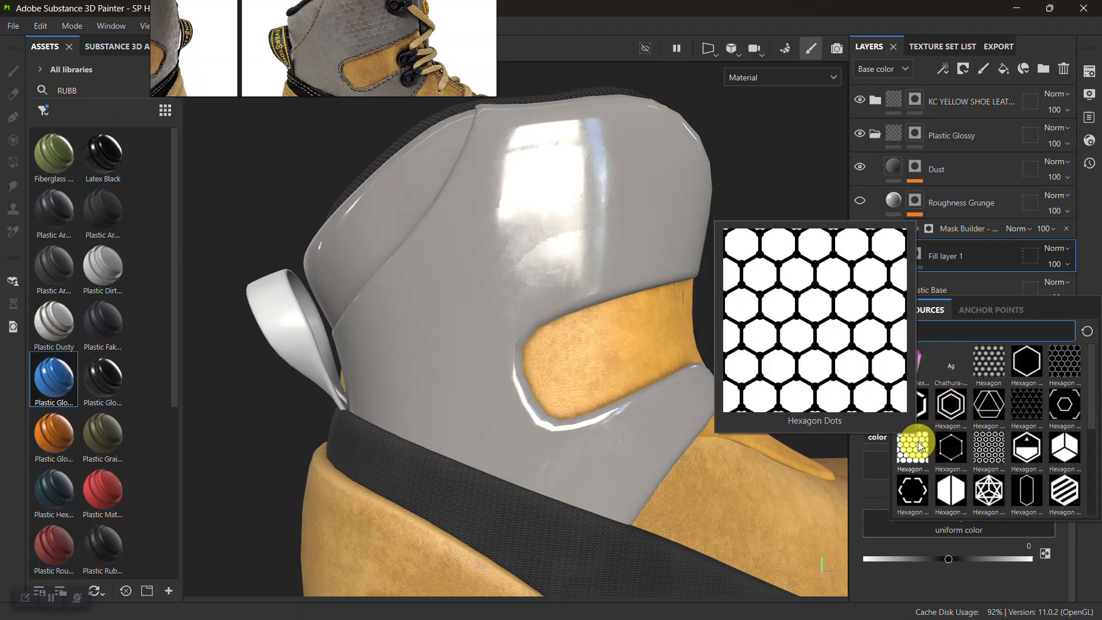
mouse_move(988, 450)
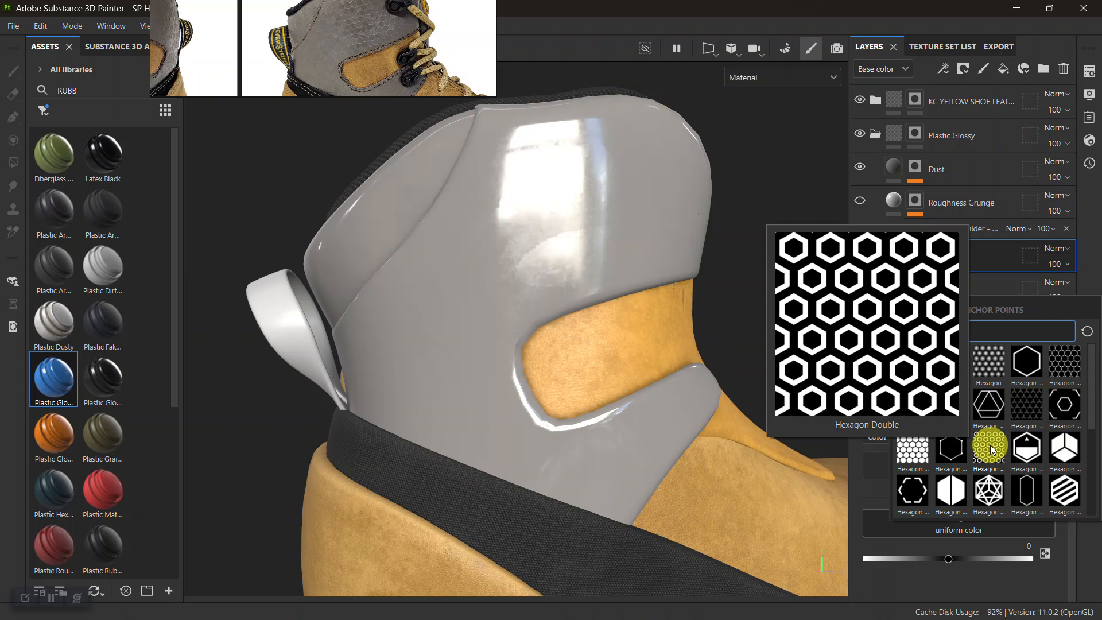
mouse_move(987, 370)
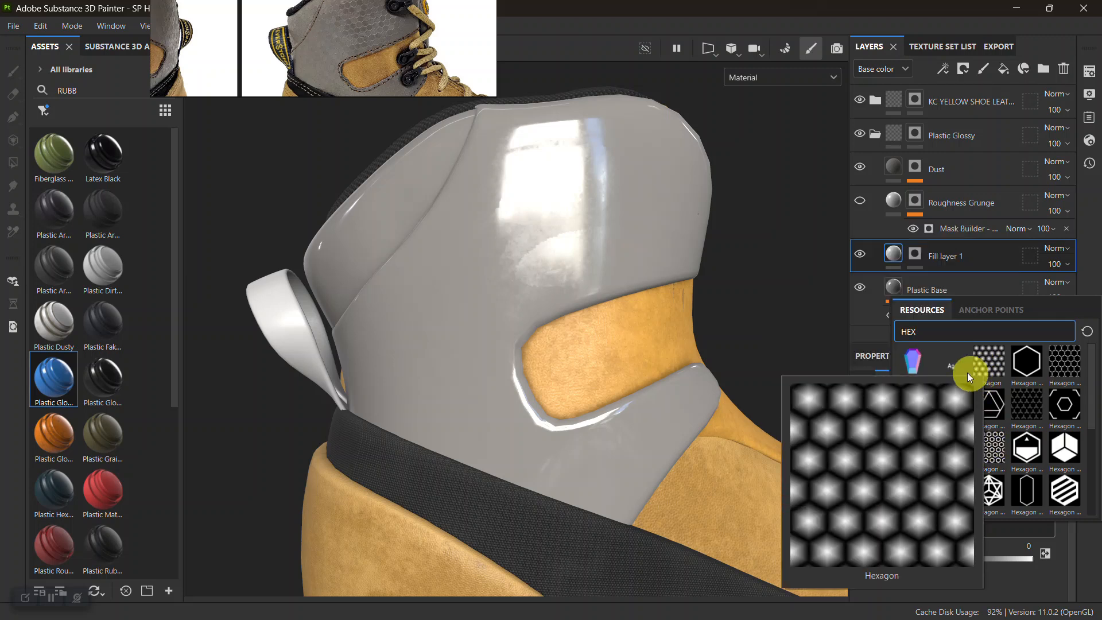
Try Hexagon Double as the height source of Fill layer 1 and undo the assignment
click(988, 447)
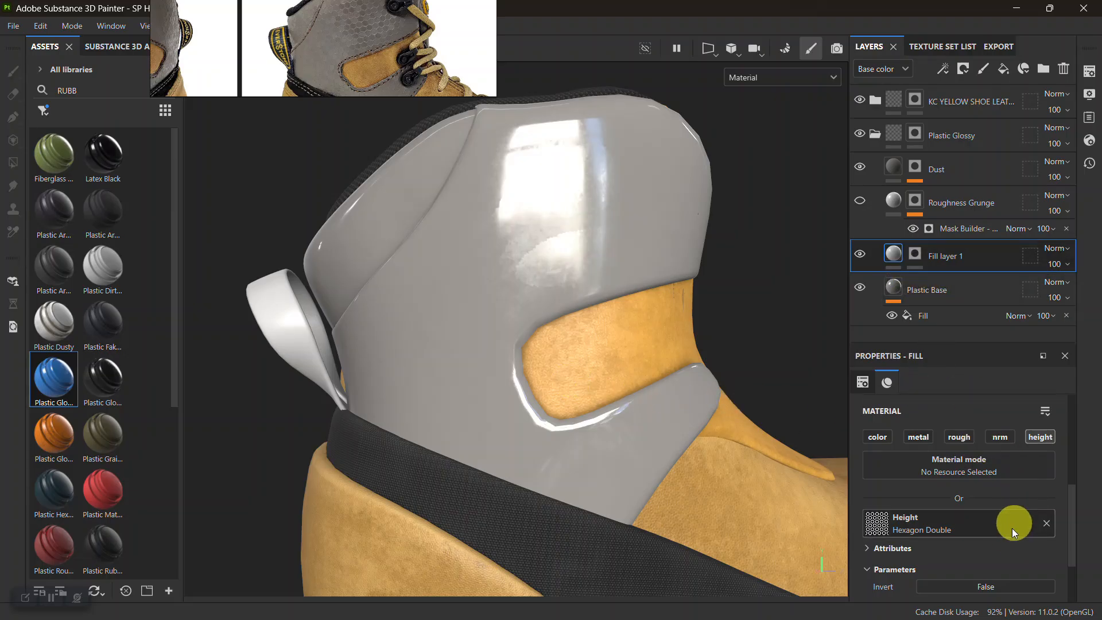
scroll(1009, 528, down, 3)
key(ctrl+z)
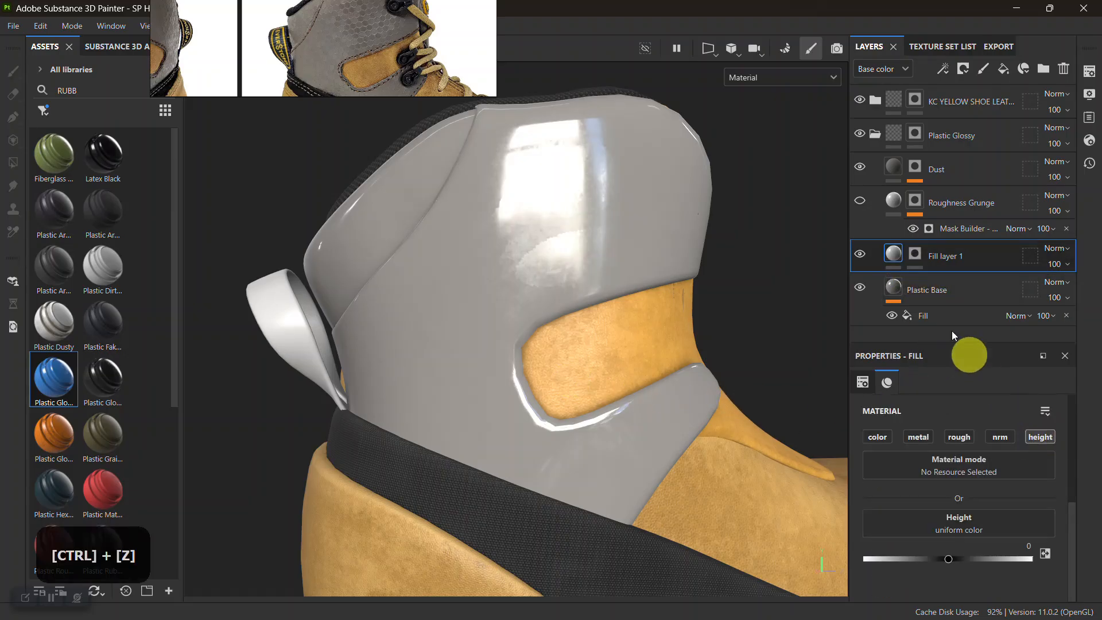
Set the uniform height of Fill layer 1 to 1
click(918, 251)
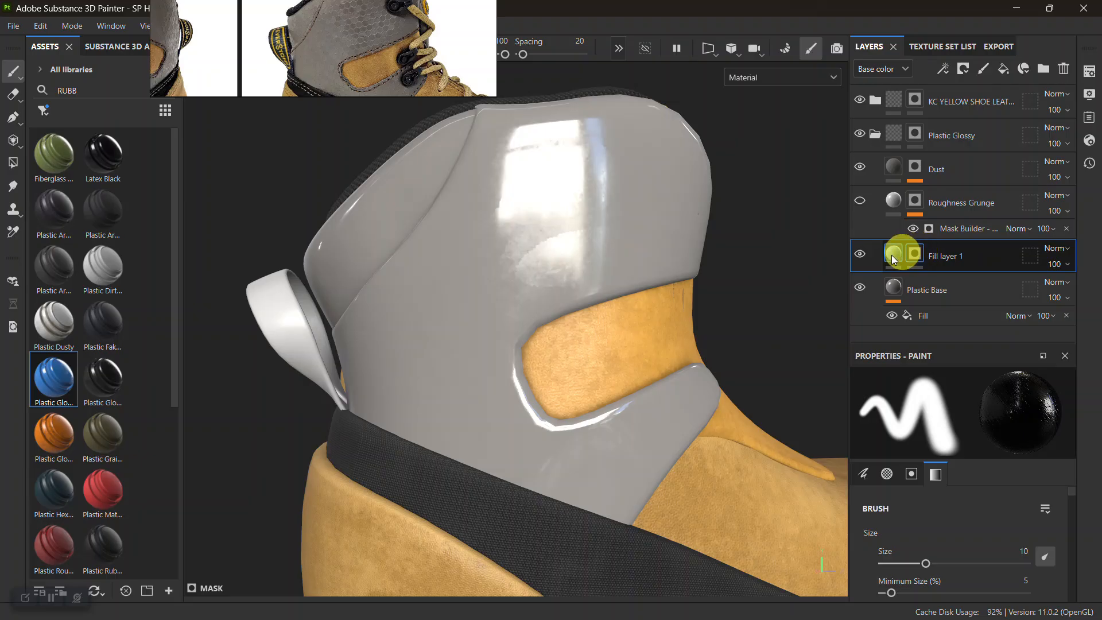
click(894, 253)
drag(980, 590, 1028, 585)
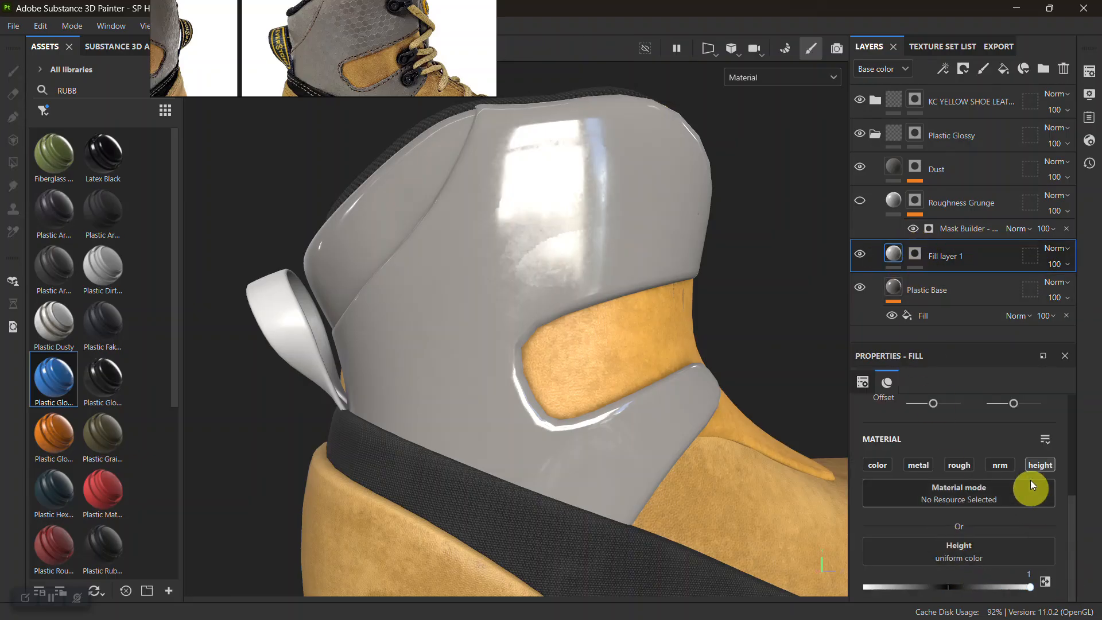
Add a fill effect to Fill layer 1's mask and use Hexagon Double as its grayscale source
right_click(912, 254)
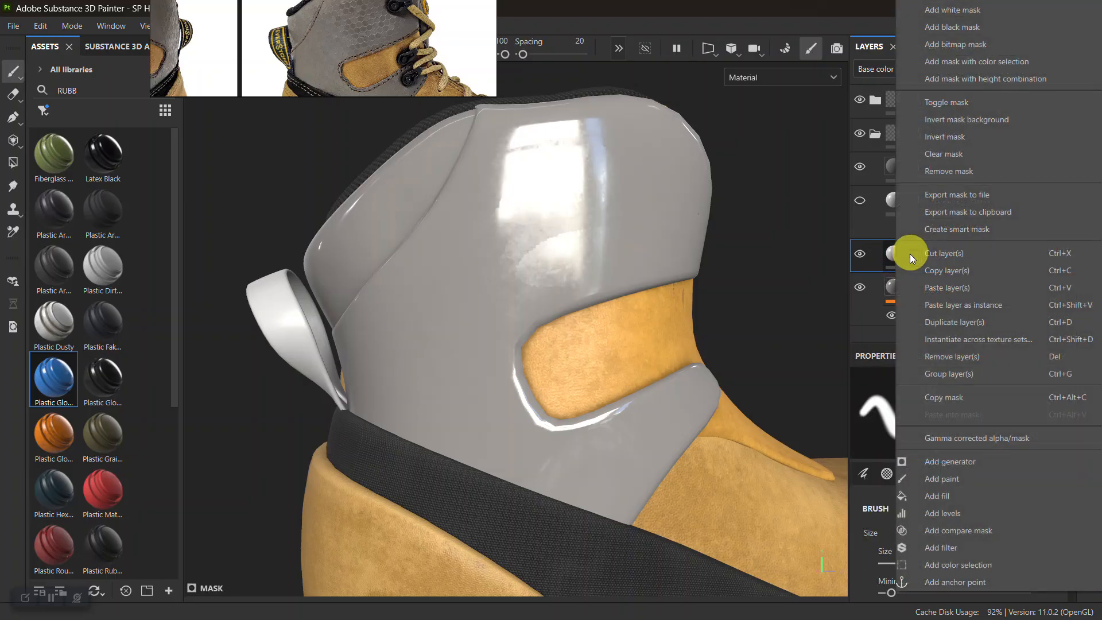
click(949, 489)
click(951, 466)
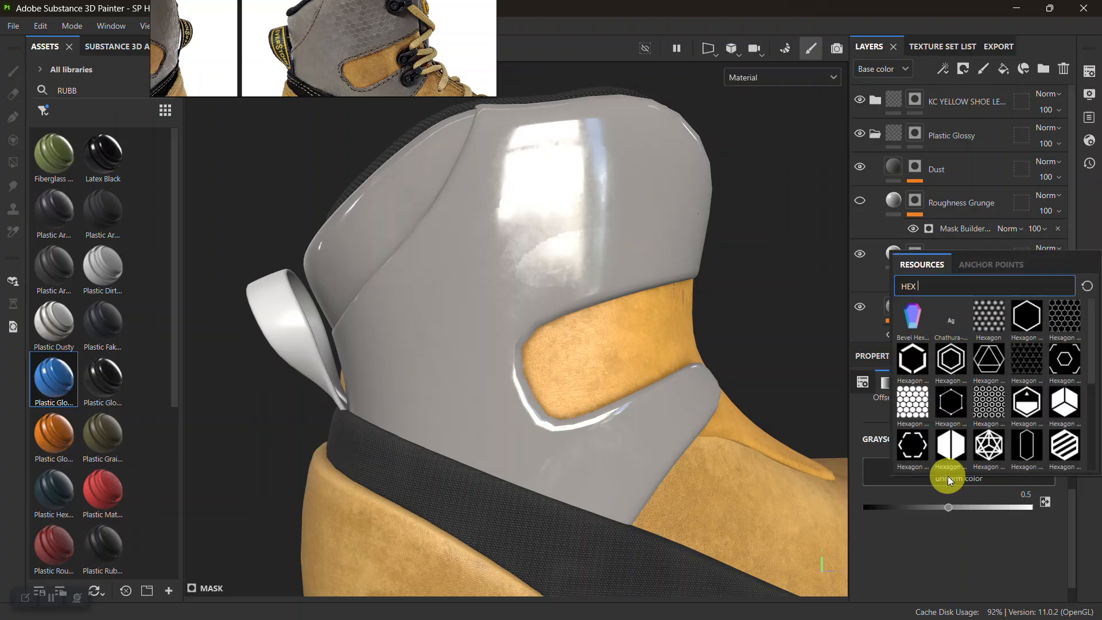
click(986, 411)
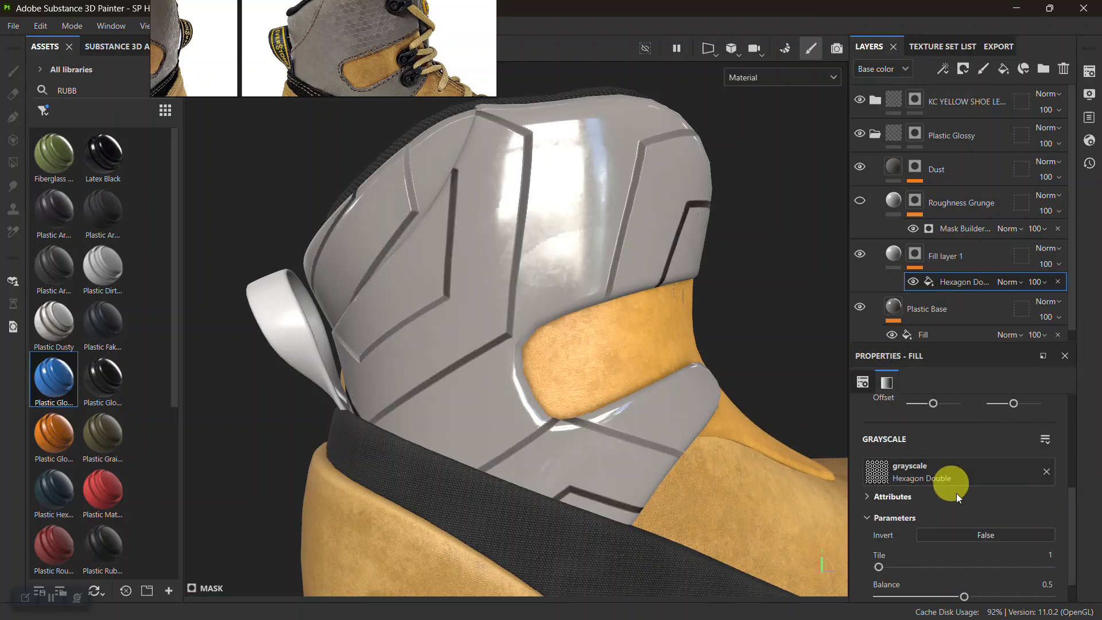
Set the UV tiling of the mask's Hexagon Double fill to 20.83
scroll(952, 490, up, 4)
click(941, 544)
drag(944, 543, 951, 545)
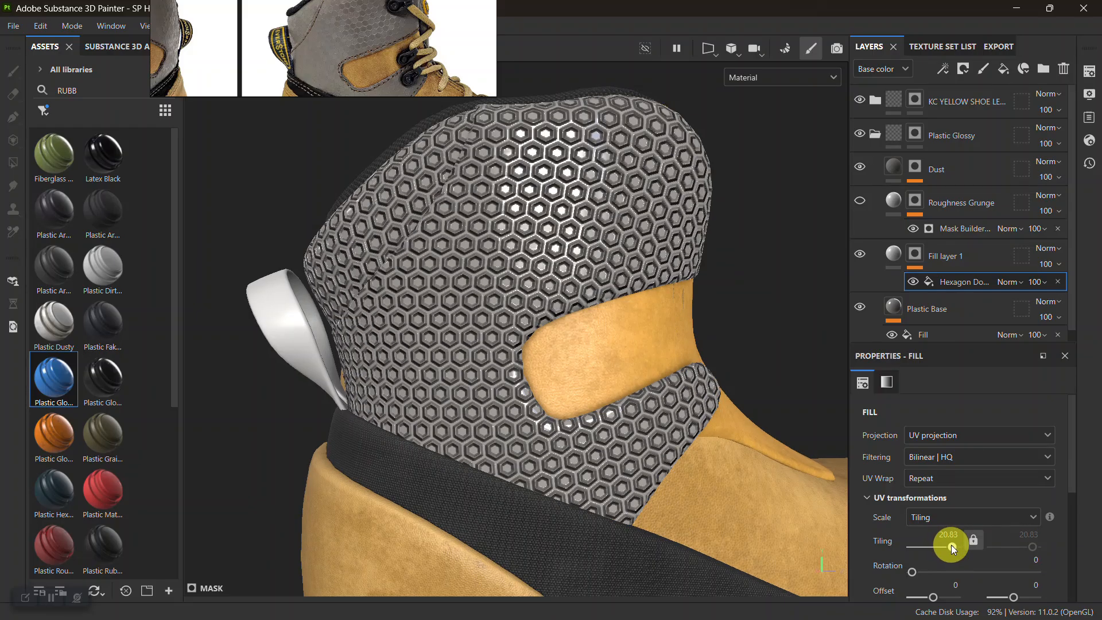
Set the Balance parameter of the mask's Hexagon Double fill to 0.74
alt+middle_drag(721, 470, 585, 363)
scroll(945, 547, down, 4)
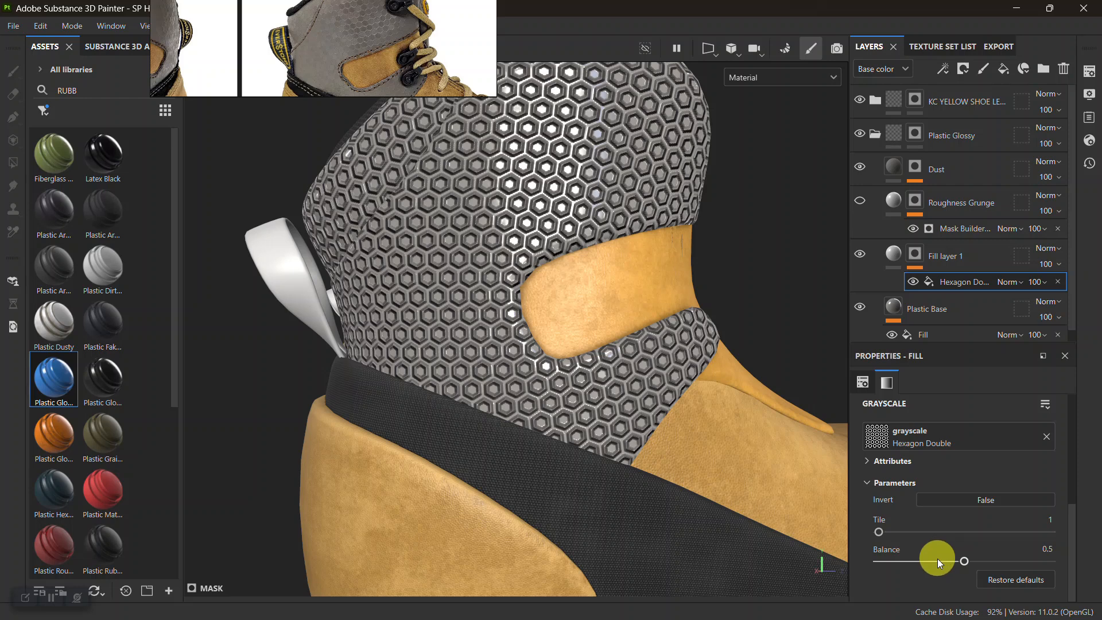
drag(941, 561, 1004, 559)
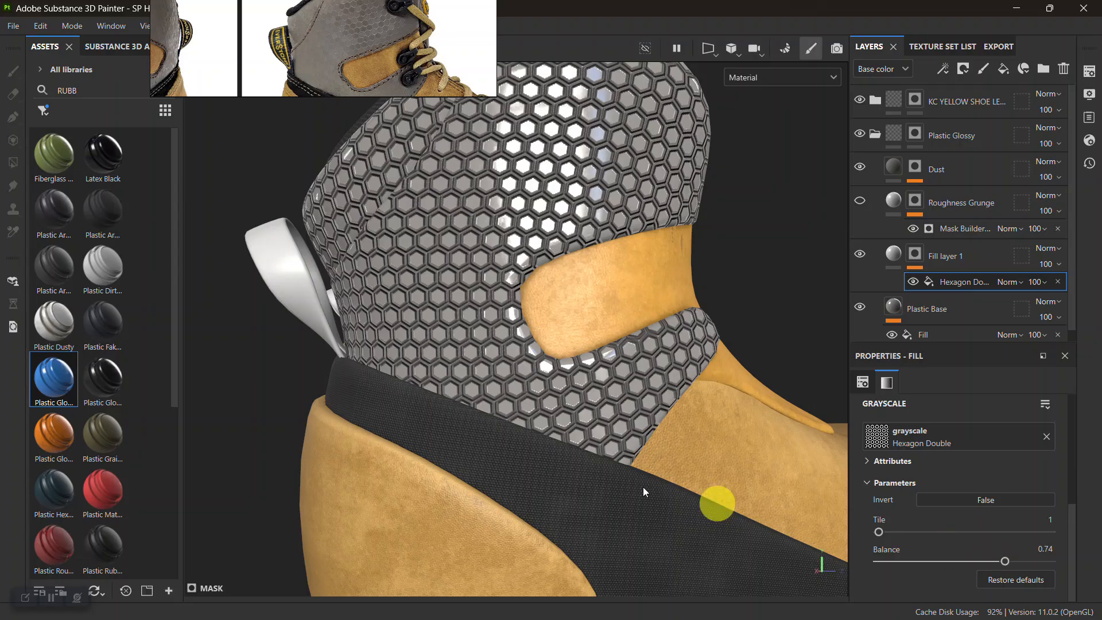
Set the UV tiling of the mask's Hexagon Double fill to 32
alt+right_drag(716, 503, 570, 459)
alt+drag(570, 459, 595, 363)
alt+right_drag(595, 363, 712, 472)
alt+right_drag(528, 226, 558, 265)
scroll(926, 495, up, 2)
scroll(924, 493, up, 2)
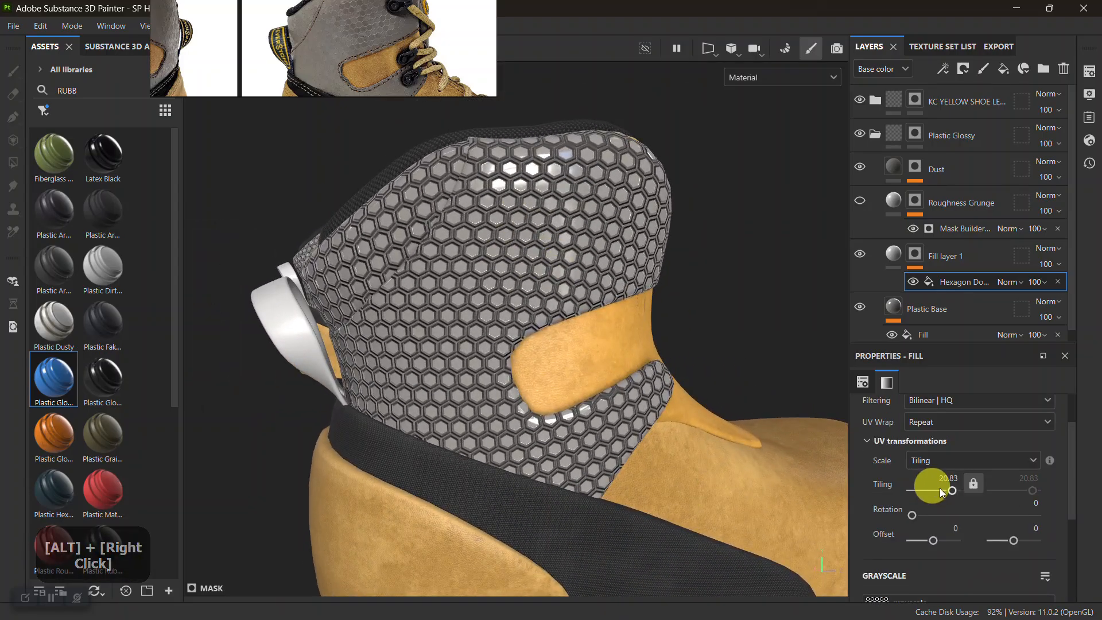
drag(952, 490, 956, 490)
Compare the size and density of the ankle panels' hexagons with a close-up of the reference photo
right_drag(394, 74, 468, 265)
scroll(380, 176, up, 5)
scroll(441, 216, up, 1)
right_drag(441, 216, 315, 107)
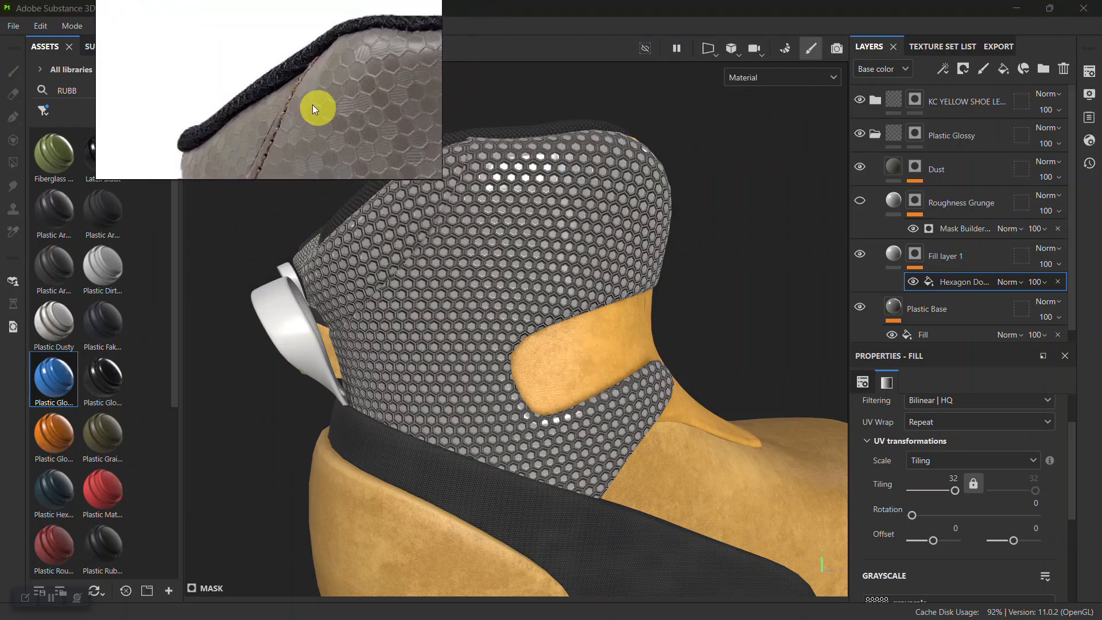
alt+drag(601, 264, 600, 246)
alt+right_drag(600, 246, 688, 436)
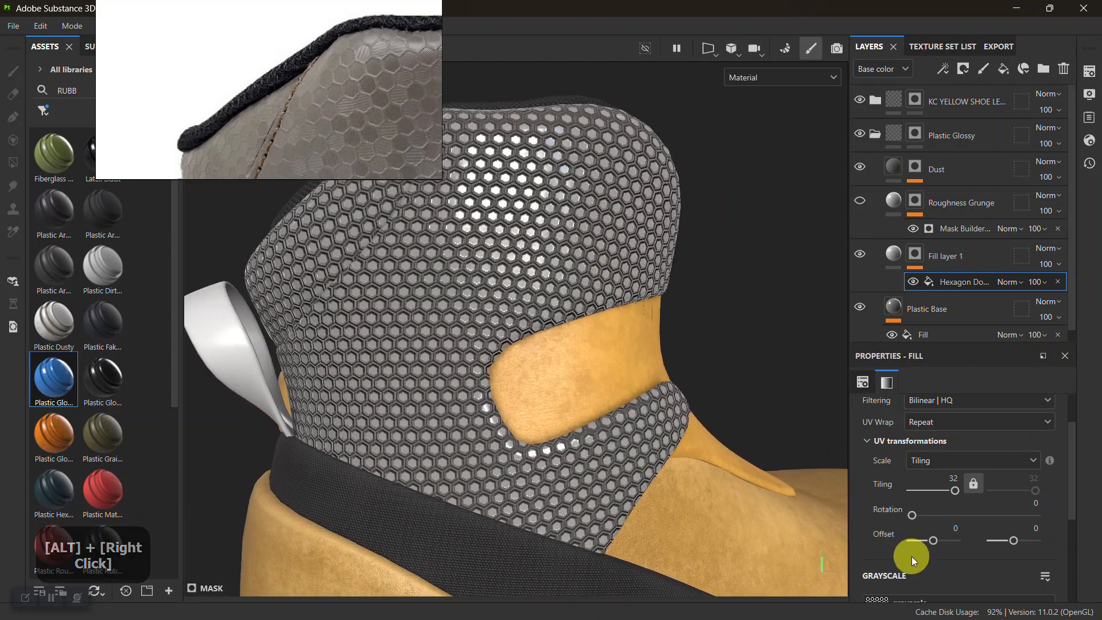
Set the Balance of the mask's Hexagon Double fill to 0.66 and turn its Invert option on
scroll(911, 553, down, 4)
drag(997, 559, 991, 559)
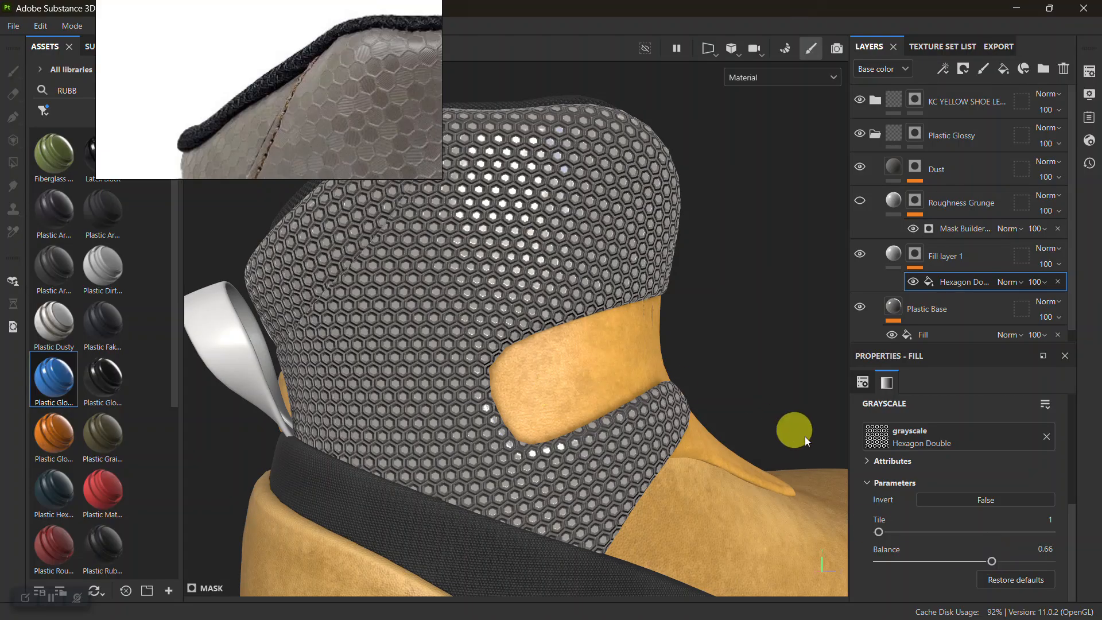
click(941, 501)
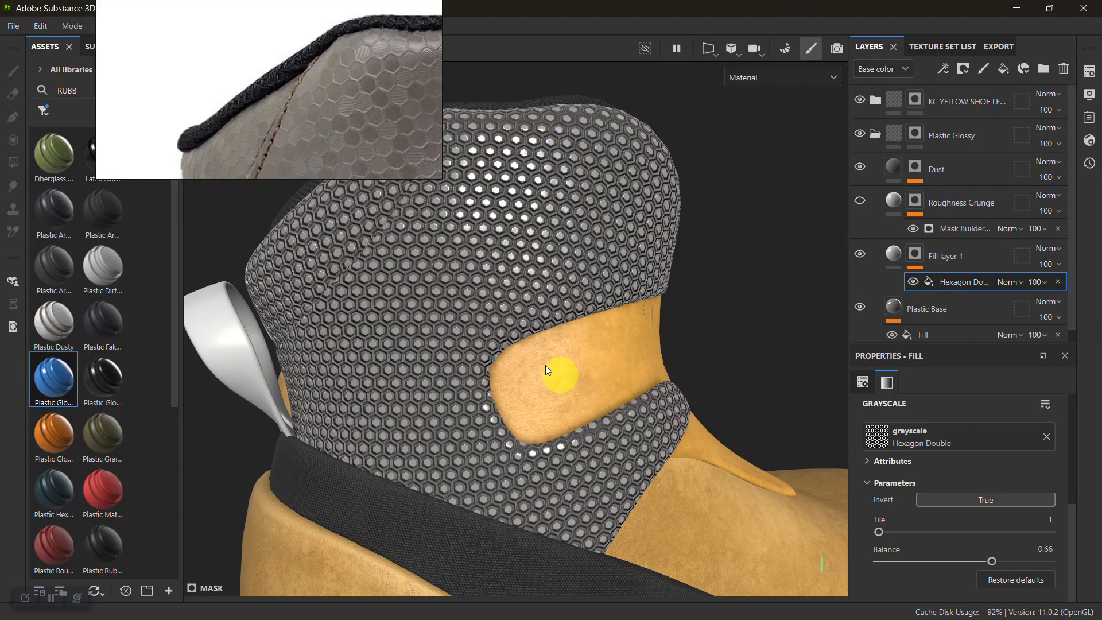
alt+drag(494, 321, 588, 336)
alt+middle_drag(588, 336, 648, 308)
alt+drag(649, 304, 801, 411)
Set the UV tiling of the mask's Hexagon Double fill to 23.33
scroll(937, 479, up, 3)
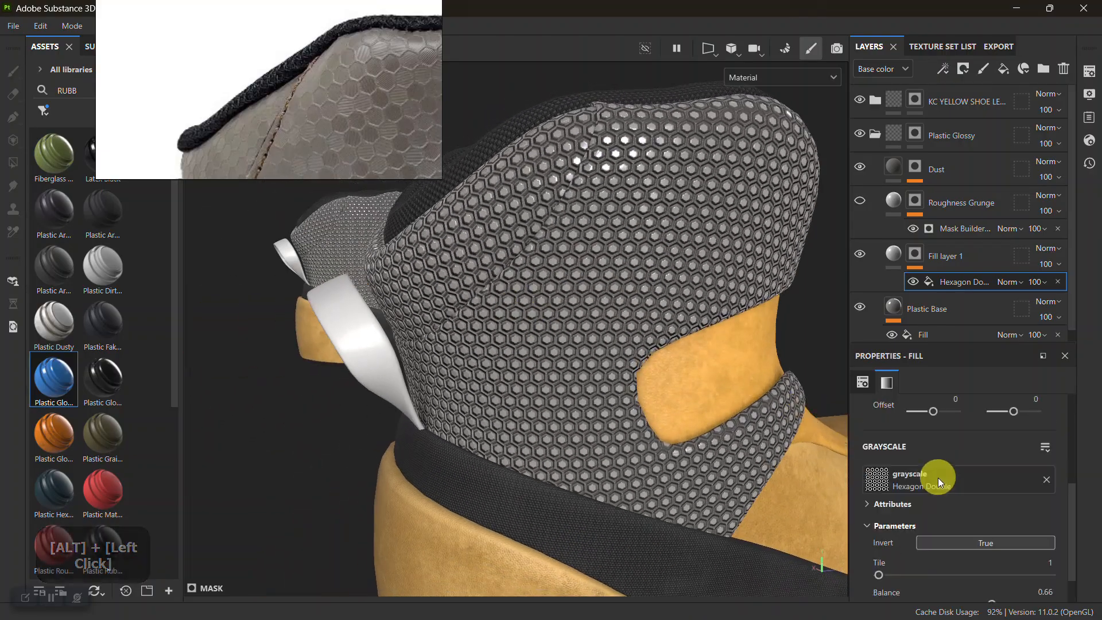
drag(948, 487, 951, 489)
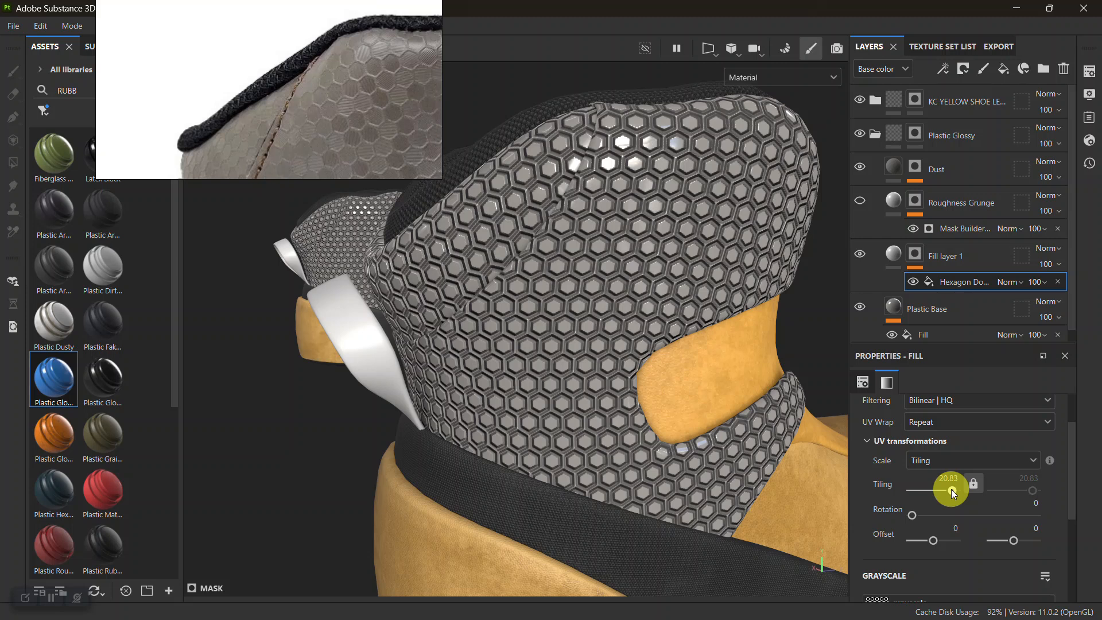
drag(951, 487, 952, 487)
alt+right_drag(615, 457, 776, 408)
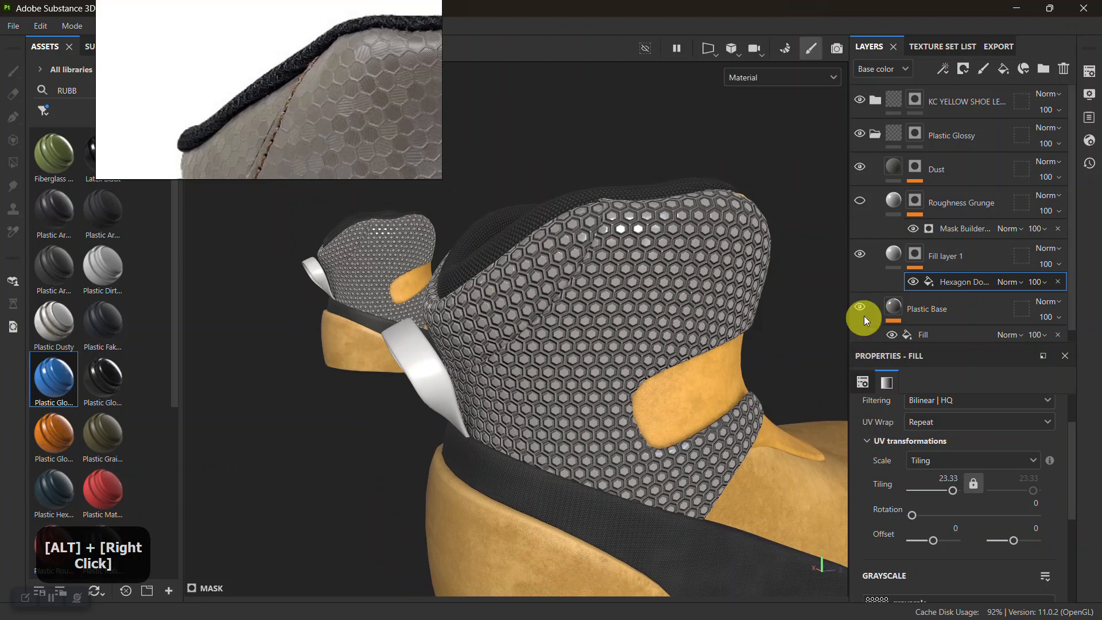
Set the height value of Fill layer 1 to 0.0424 for a subtler hexagon relief
click(892, 261)
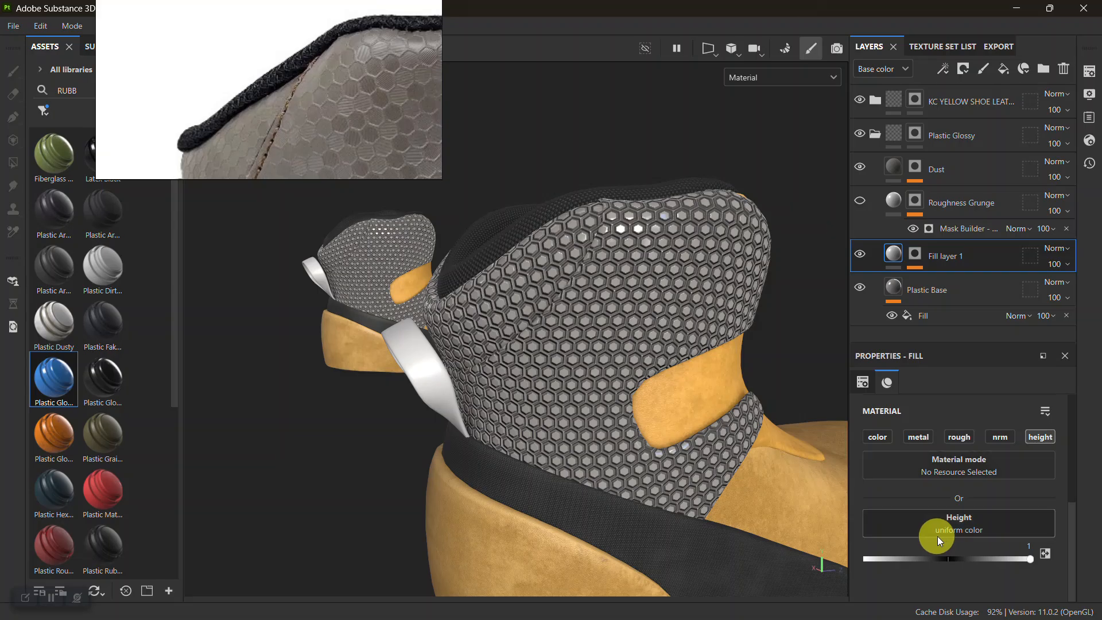
drag(989, 546, 948, 552)
alt+right_drag(553, 398, 555, 328)
alt+middle_drag(555, 329, 530, 348)
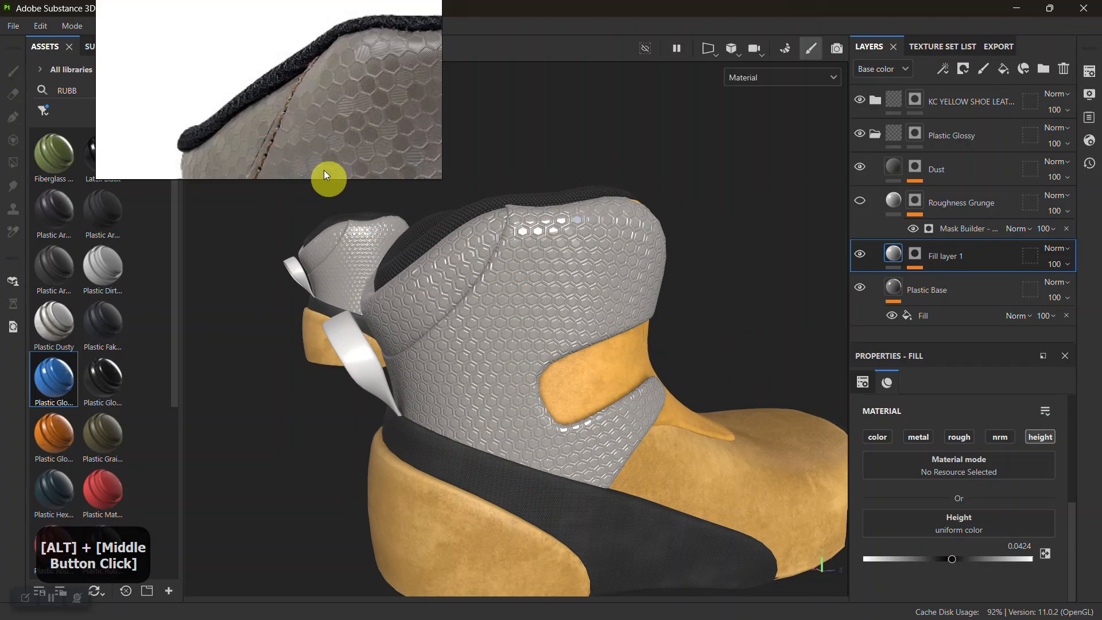
Compare the ankle panels' hexagon relief and surface detail with close-ups of the reference photo
scroll(262, 117, down, 3)
scroll(256, 136, up, 5)
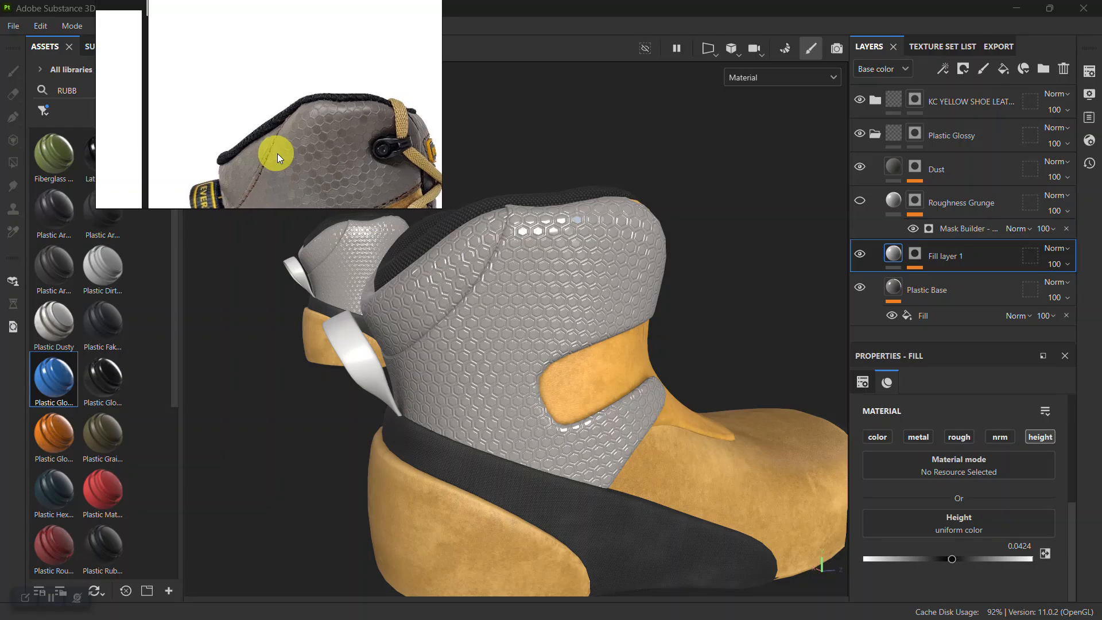
scroll(318, 150, up, 3)
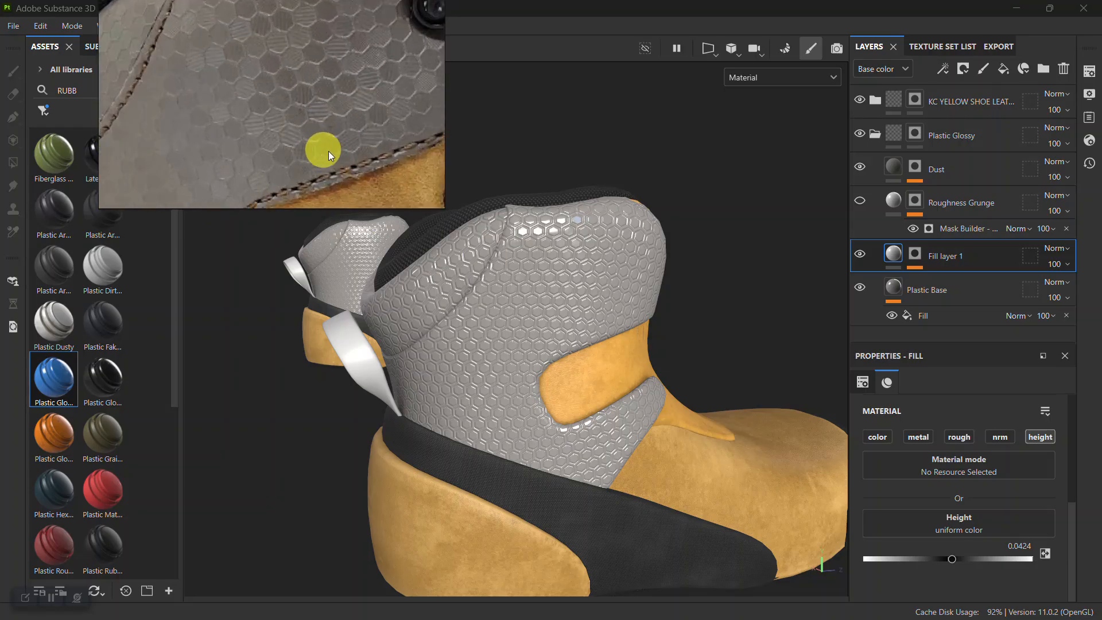
scroll(344, 137, up, 5)
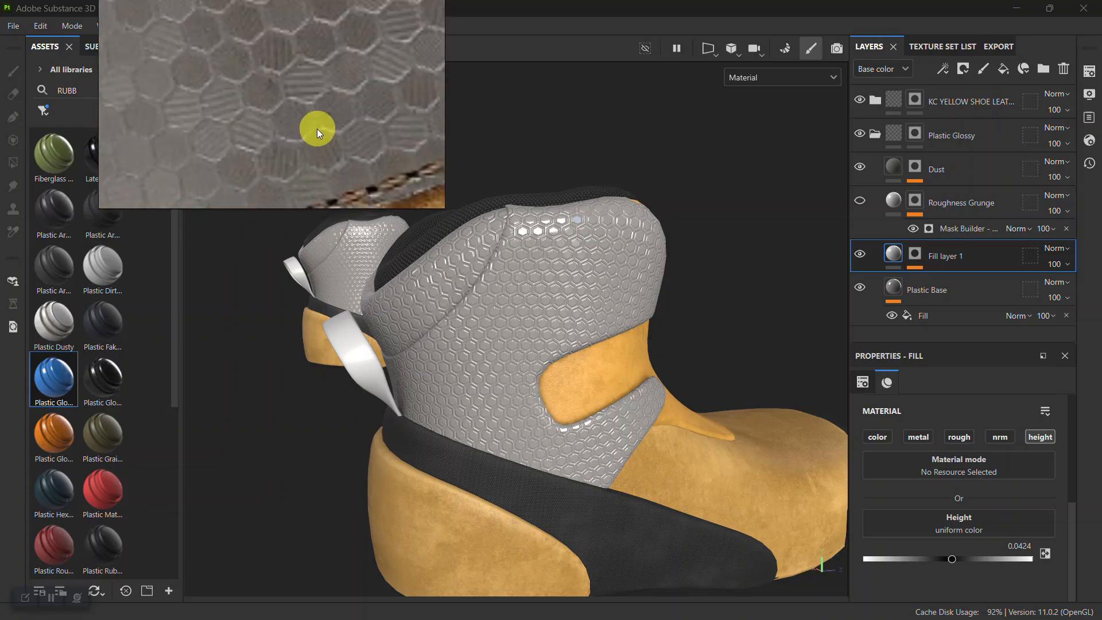
alt+right_drag(542, 309, 504, 258)
alt+drag(505, 258, 509, 315)
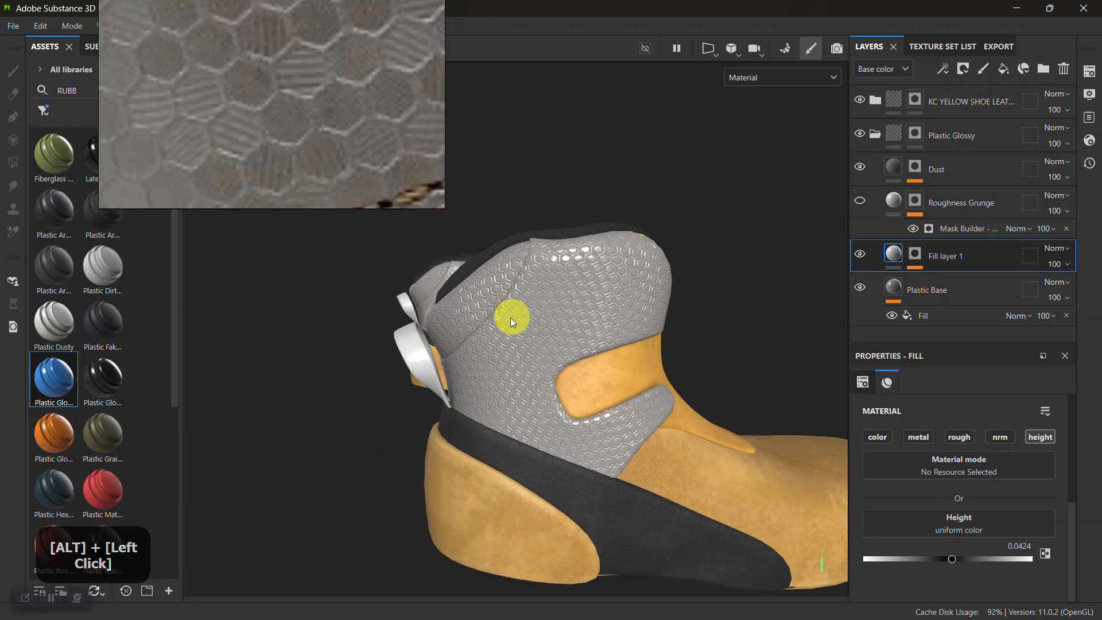
alt+right_drag(573, 339, 491, 311)
alt+drag(492, 311, 468, 313)
scroll(279, 140, down, 5)
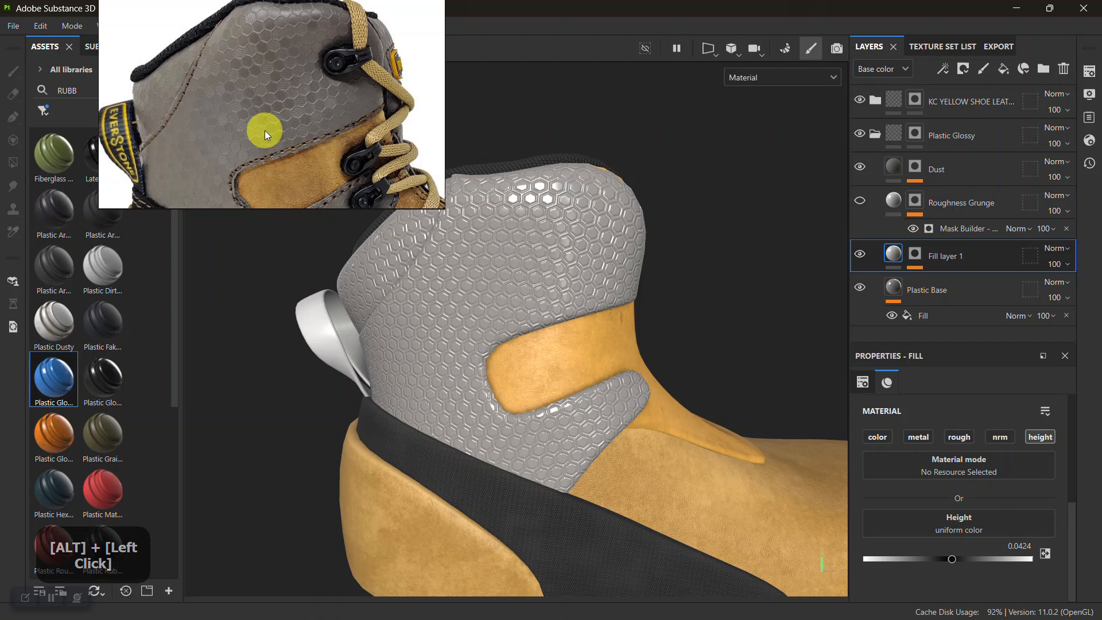
Set the roughness of the Plastic Base layer to 0.2585
click(918, 286)
scroll(947, 459, down, 4)
drag(932, 502, 907, 500)
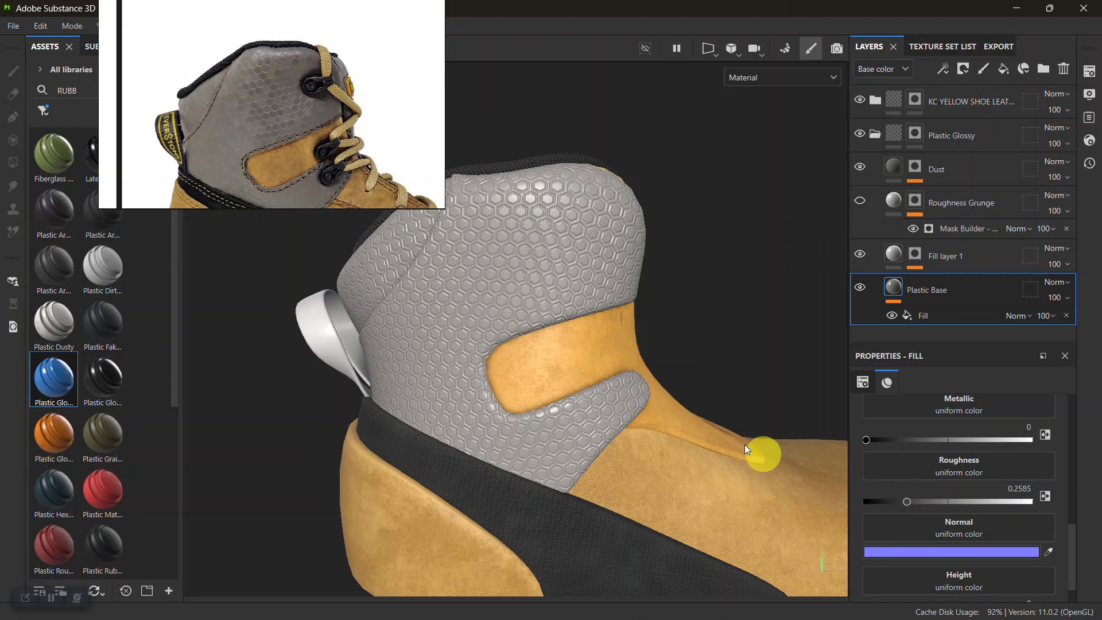
Examine the gloss and hexagon relief of the ankle panels from several angles and distances
alt+right_drag(810, 470, 487, 337)
alt+middle_drag(487, 336, 533, 303)
alt+drag(532, 303, 659, 283)
alt+right_drag(658, 283, 595, 431)
alt+middle_drag(595, 430, 586, 360)
alt+right_drag(572, 344, 561, 307)
alt+middle_drag(560, 307, 578, 286)
alt+drag(578, 285, 549, 275)
alt+right_drag(549, 274, 580, 378)
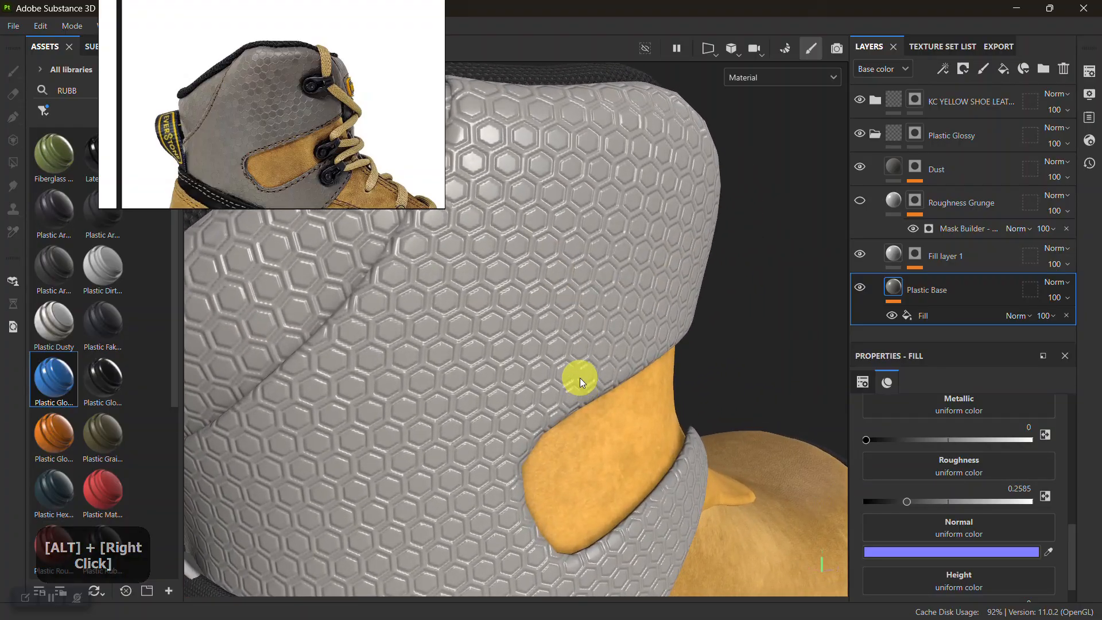
Rename Fill layer 1 as HEX GRID
double_click(948, 256)
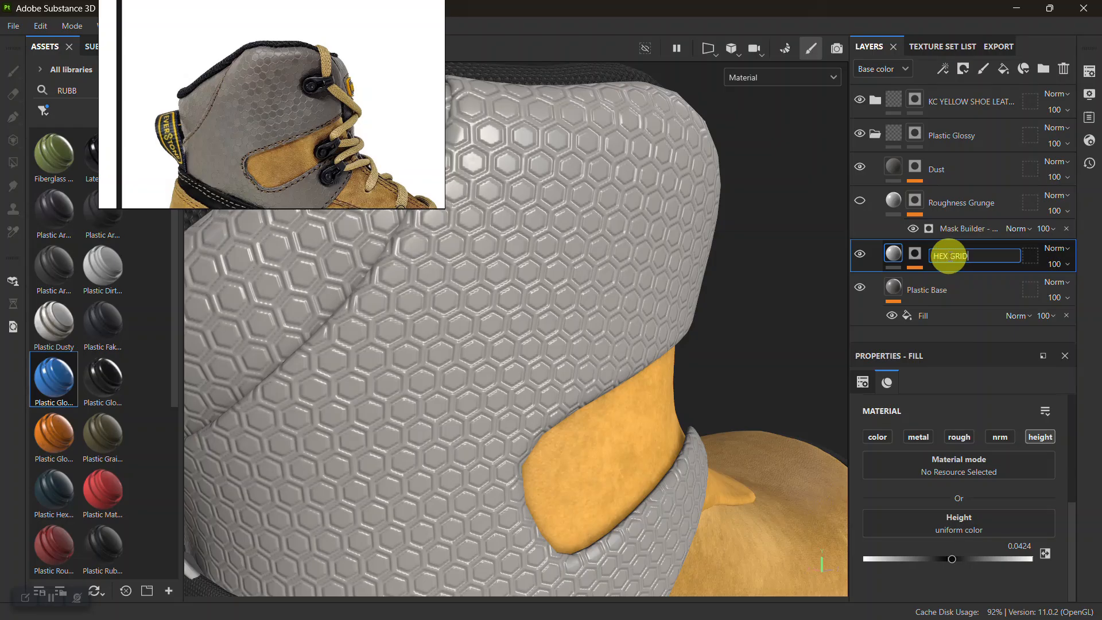
key(Return)
alt+right_drag(751, 330, 688, 329)
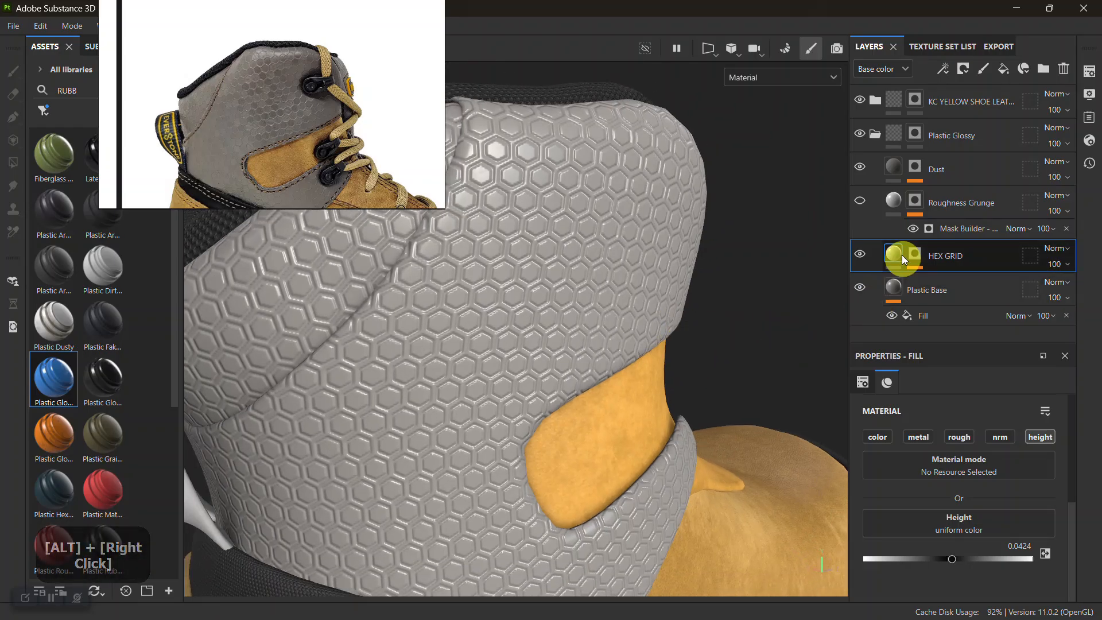
Set the Balance of the HEX GRID mask's Hexagon Double fill to 0.85 and turn its Invert option off
click(916, 253)
scroll(955, 531, down, 8)
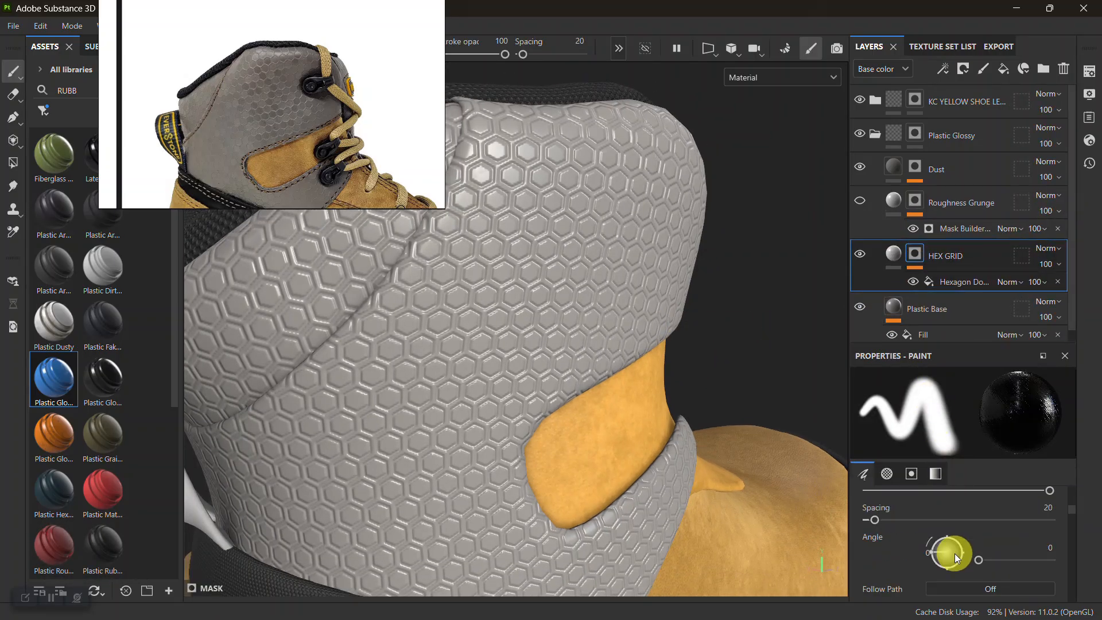
click(952, 282)
scroll(943, 559, down, 1)
drag(993, 555, 1013, 560)
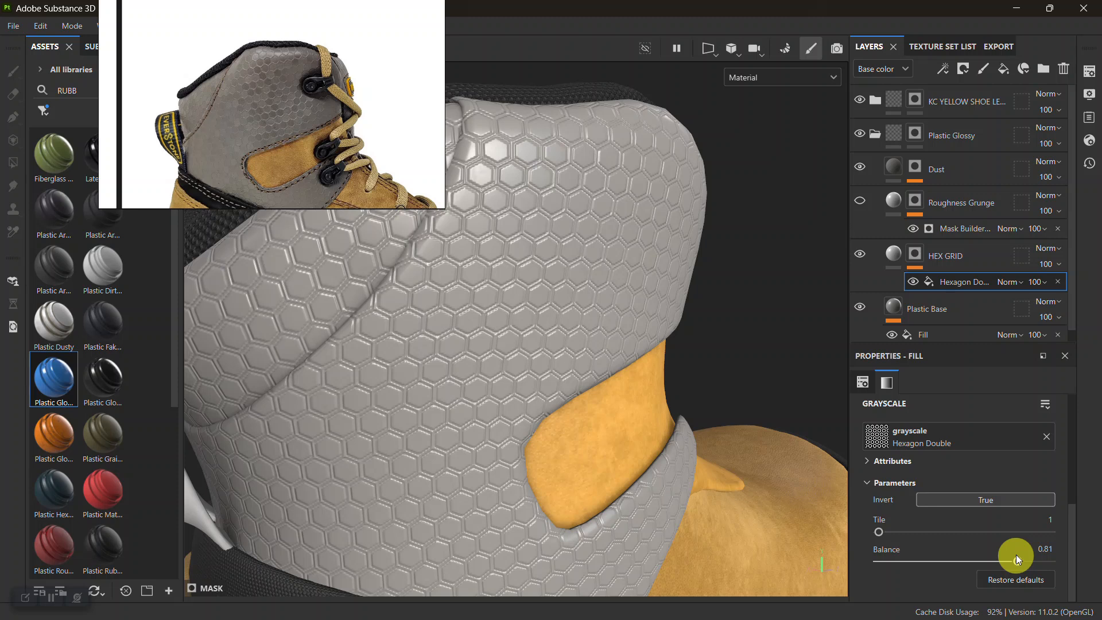
scroll(267, 133, up, 5)
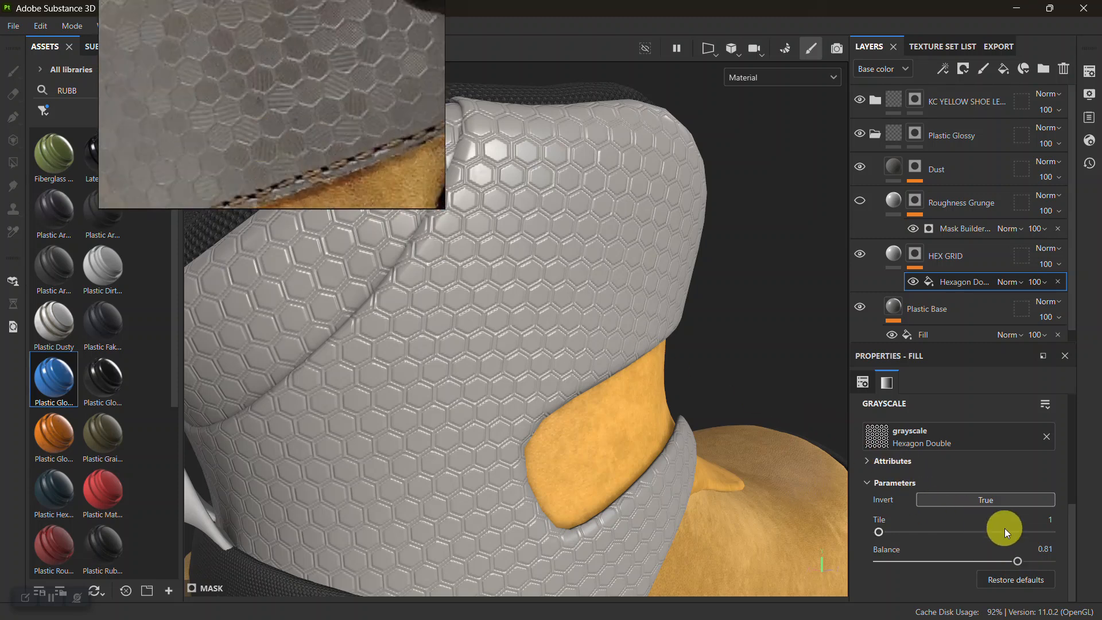
drag(1020, 559, 1026, 559)
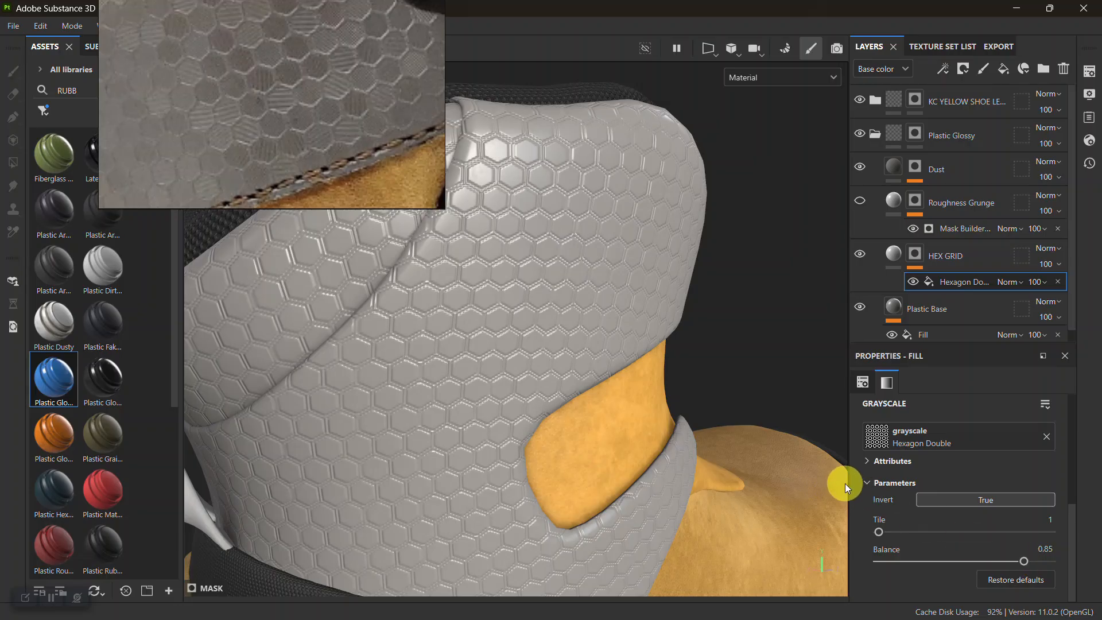
click(987, 500)
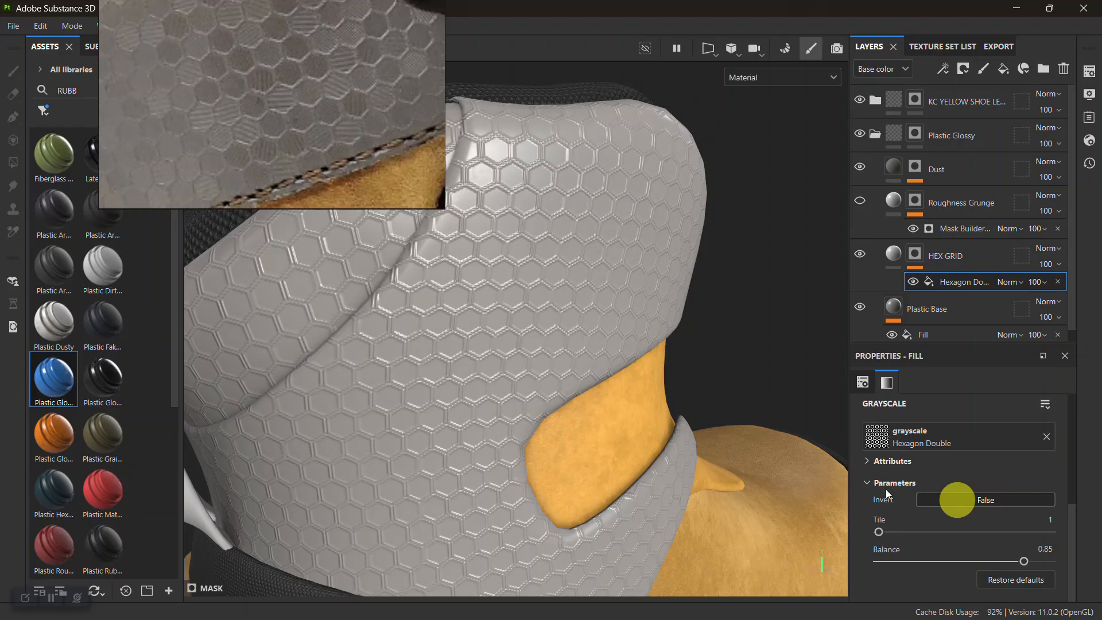
Inspect the adjusted hexagon pattern from the back and side of the boot against the reference photo
alt+right_drag(574, 402, 536, 386)
alt+drag(535, 386, 508, 349)
alt+middle_drag(509, 349, 519, 285)
alt+right_drag(519, 285, 401, 108)
alt+right_drag(451, 182, 591, 264)
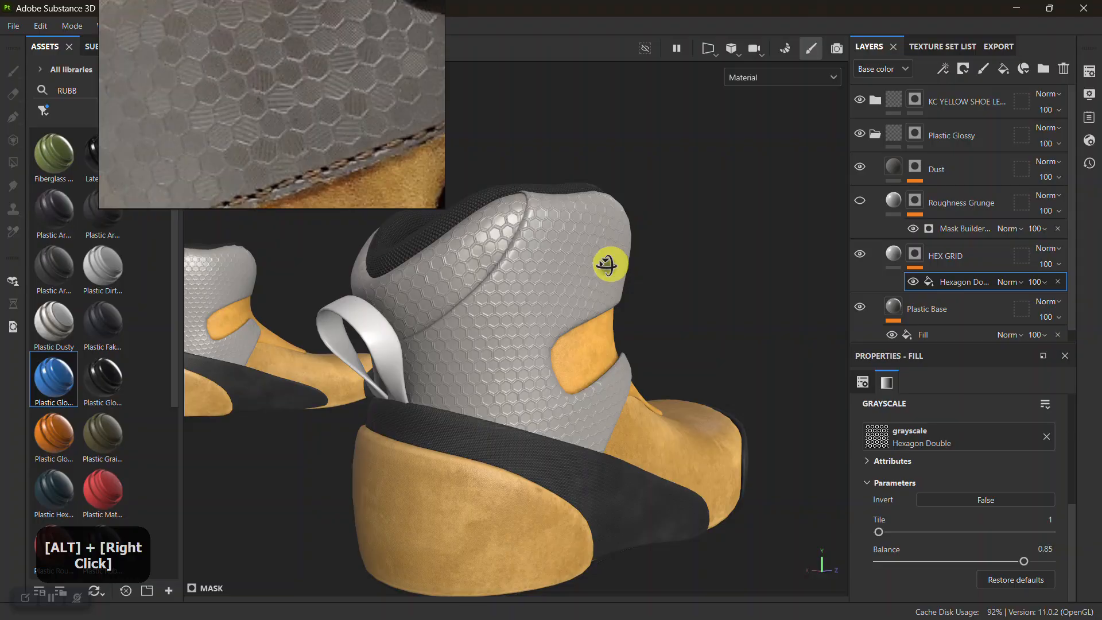
alt+drag(591, 263, 539, 285)
alt+middle_drag(539, 285, 526, 276)
alt+right_drag(526, 276, 587, 402)
alt+middle_drag(588, 402, 524, 302)
alt+right_drag(524, 302, 553, 357)
alt+drag(553, 357, 534, 323)
alt+right_drag(533, 323, 561, 266)
alt+middle_drag(561, 266, 585, 304)
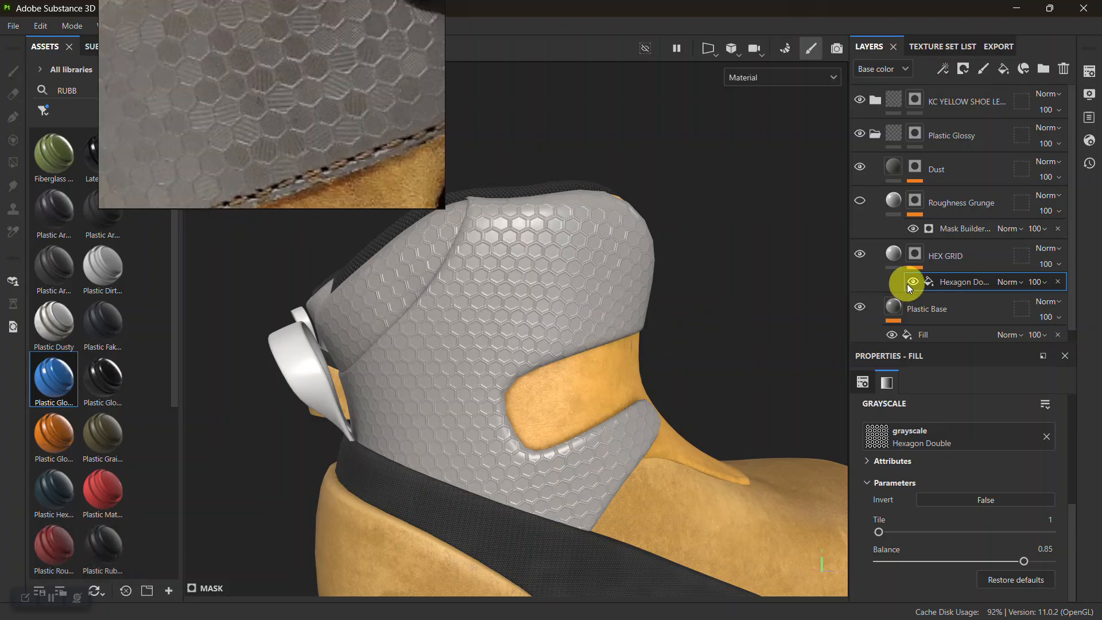
alt+right_drag(657, 304, 609, 405)
alt+middle_drag(609, 405, 583, 339)
alt+drag(583, 339, 549, 320)
alt+right_drag(549, 320, 528, 273)
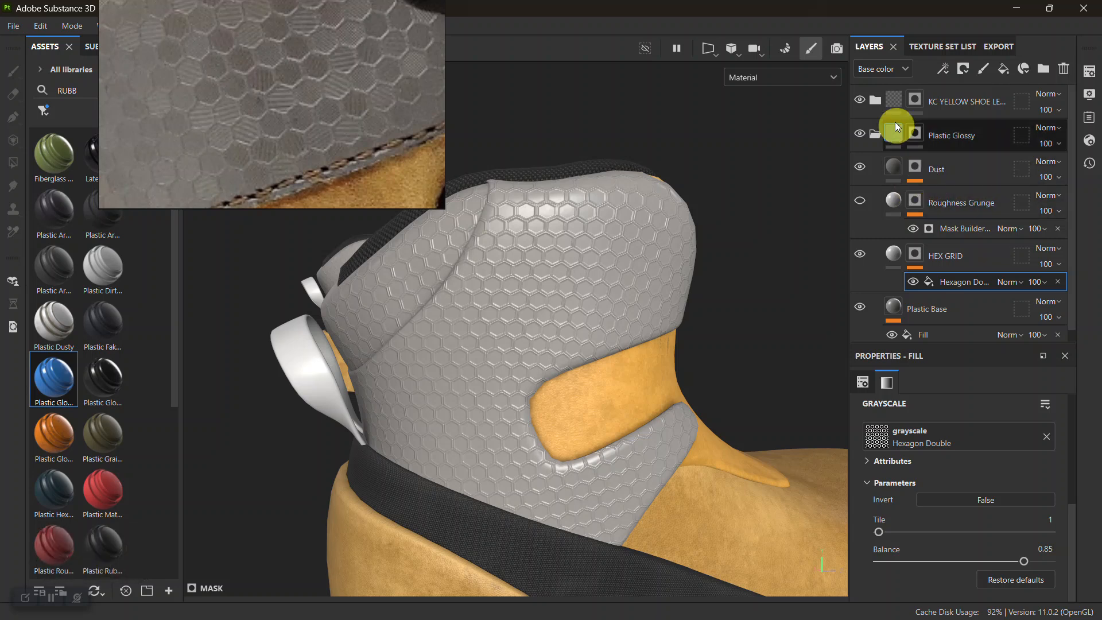
Copy the STAIN layer from the yellow shoe leather group and paste it above Dust in the Plastic Glossy group
click(874, 100)
click(937, 167)
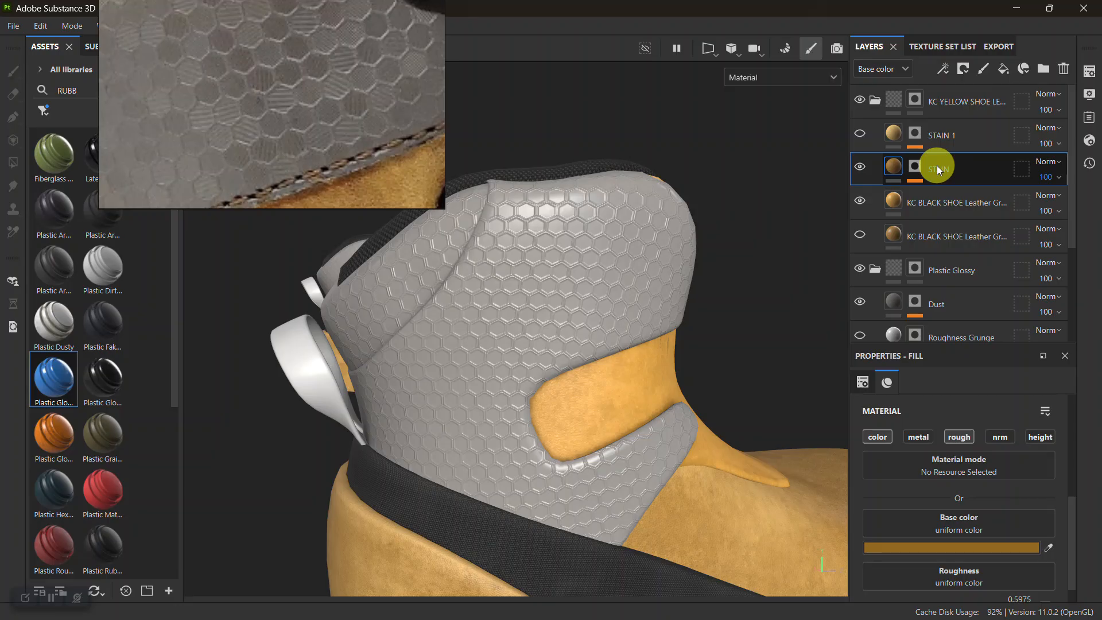
key(ctrl+c)
scroll(948, 258, down, 5)
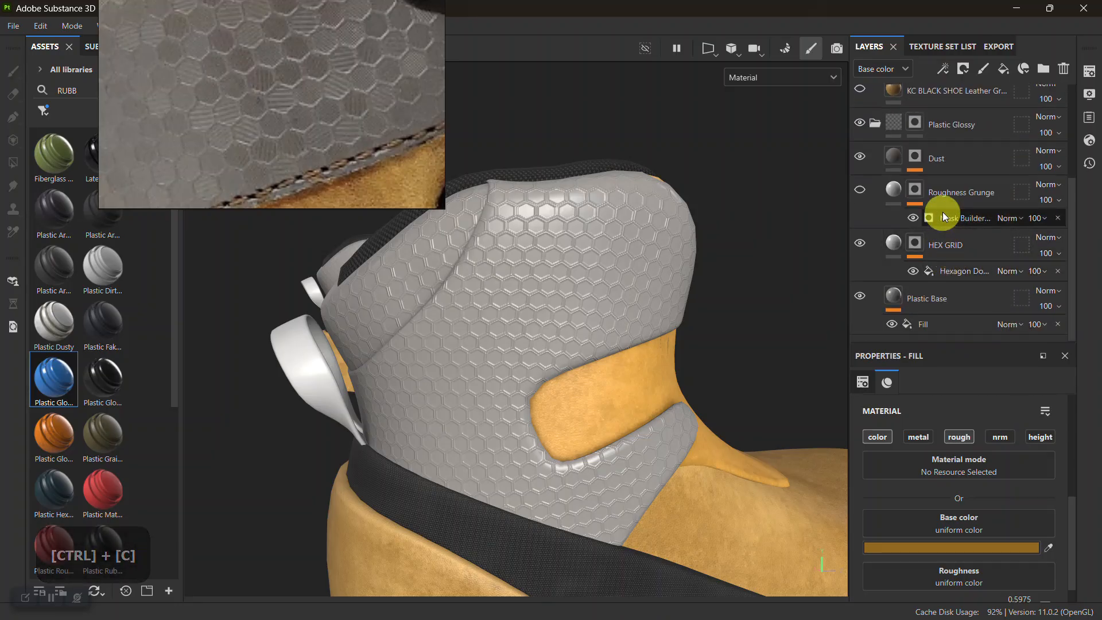
click(951, 189)
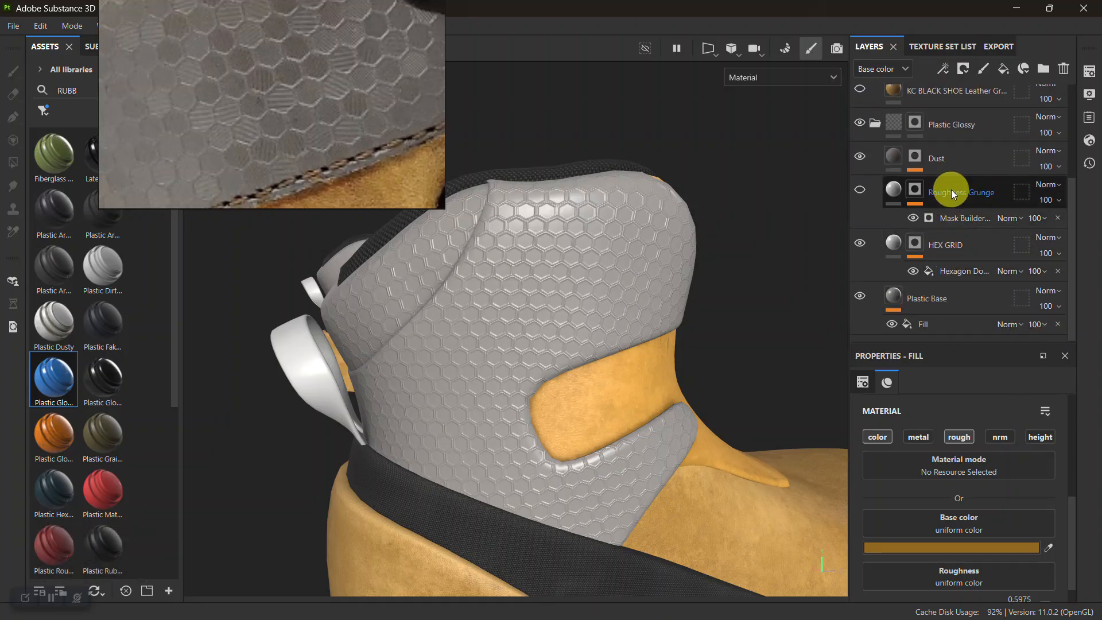
click(949, 166)
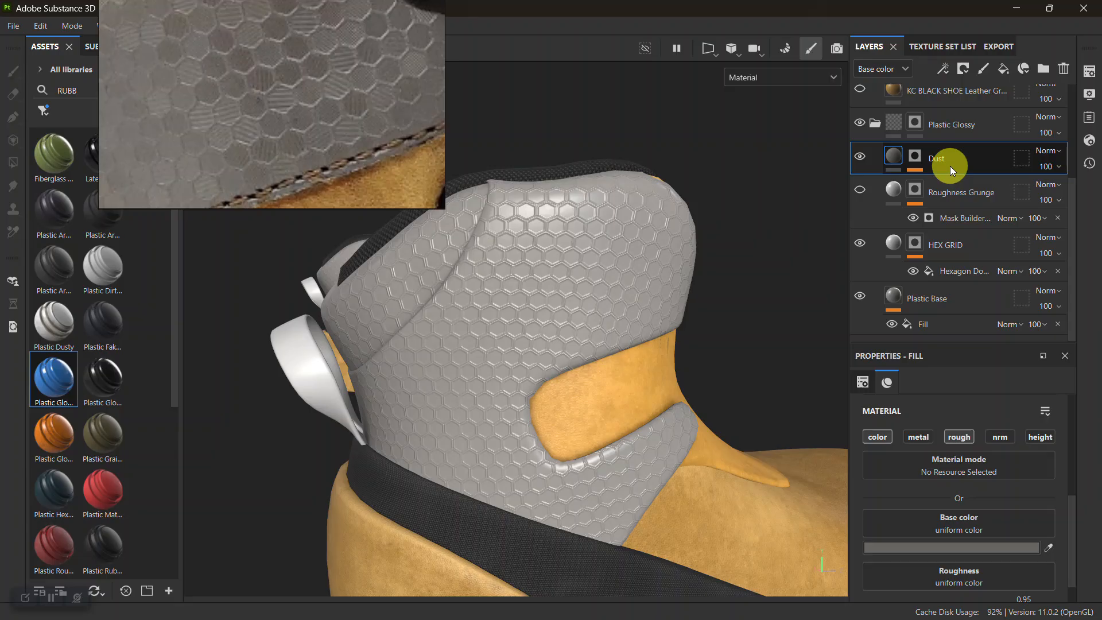
key(ctrl+v)
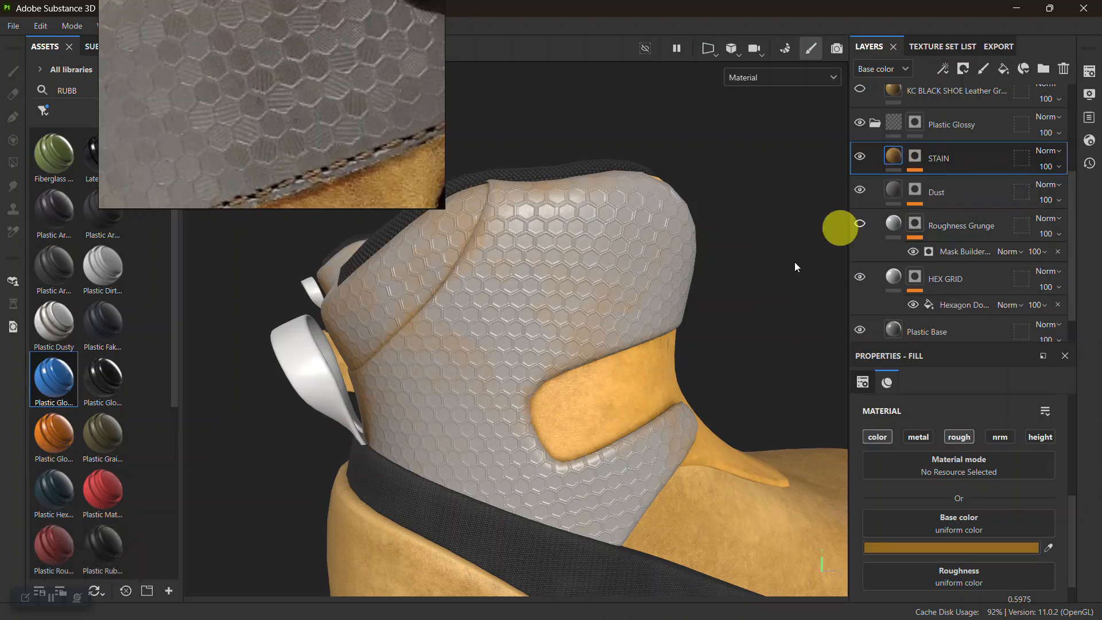
Add a plain fill effect to the STAIN layer's mask in the Plastic Glossy group
alt+middle_drag(639, 364, 639, 374)
alt+drag(639, 373, 683, 321)
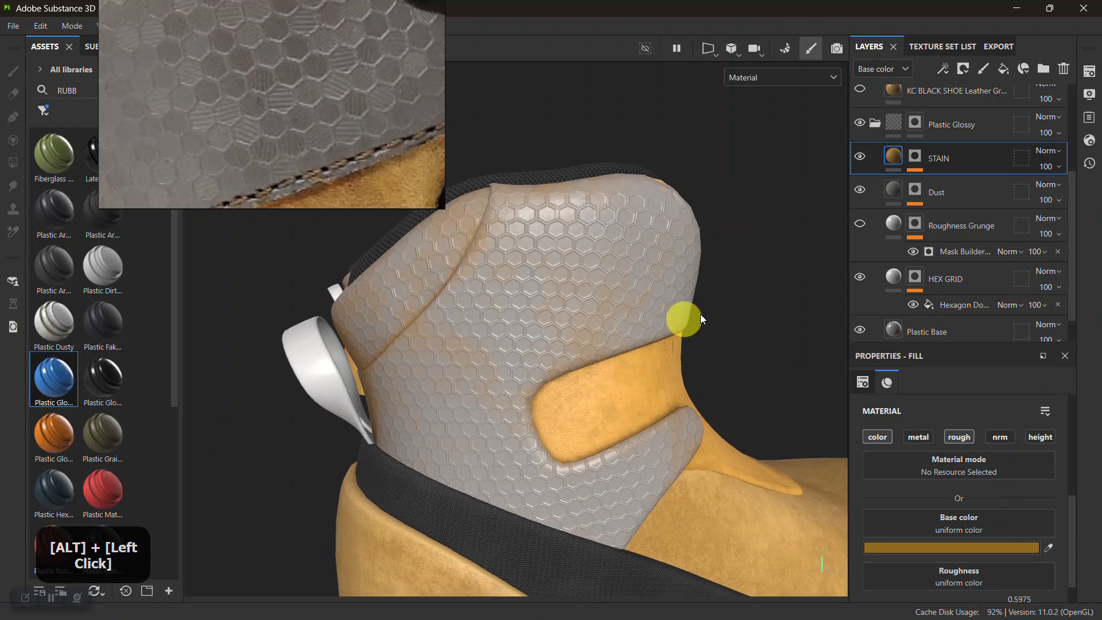
click(916, 156)
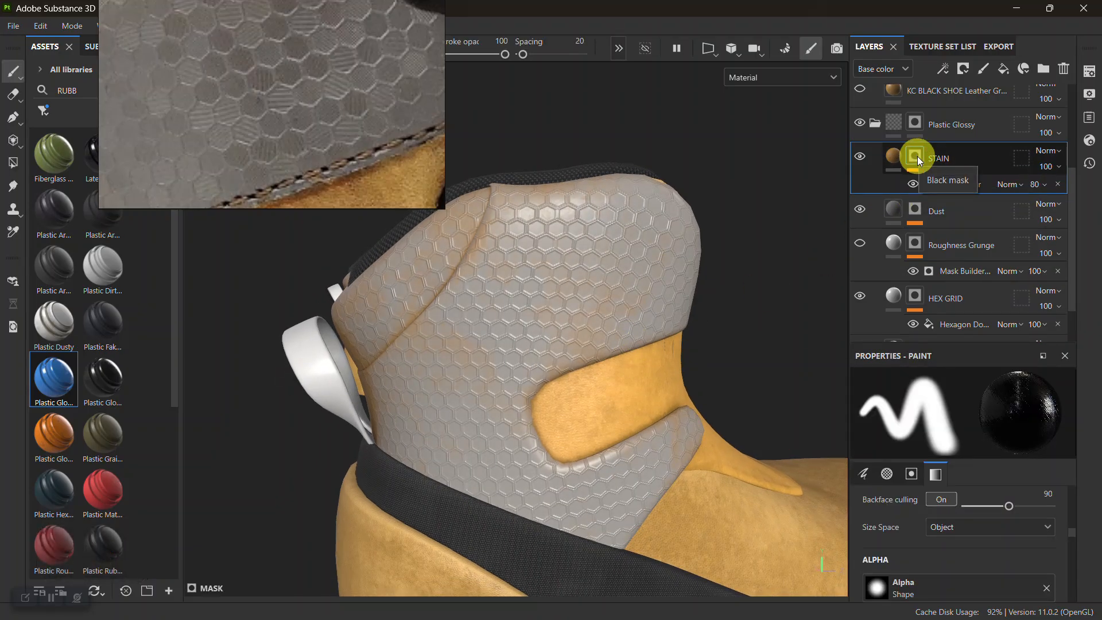
alt+right_drag(400, 226, 295, 140)
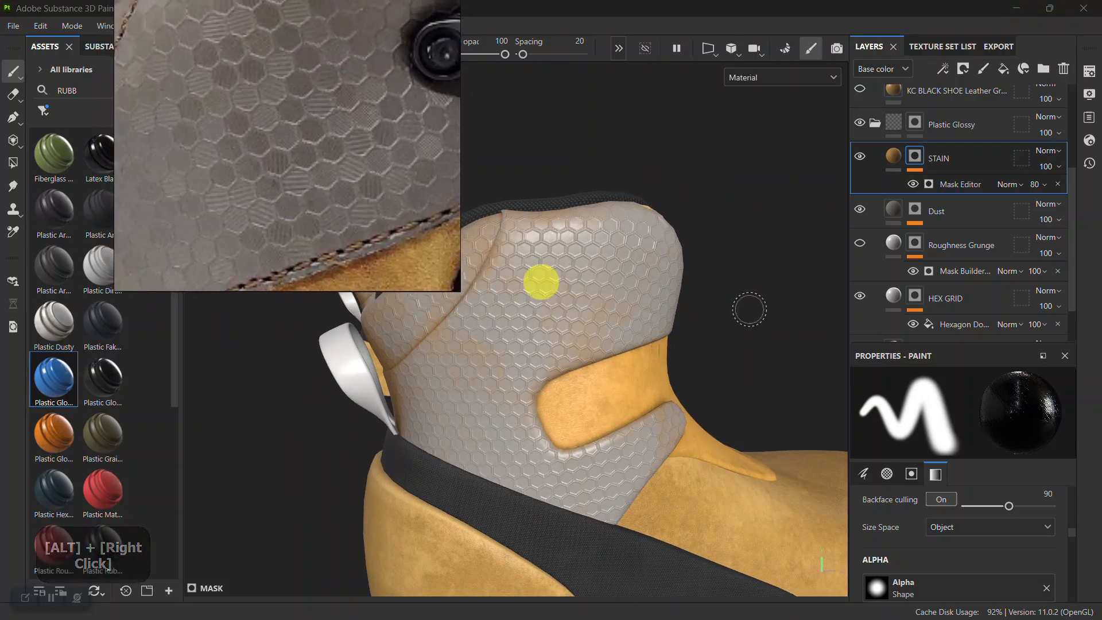
alt+right_drag(708, 275, 843, 276)
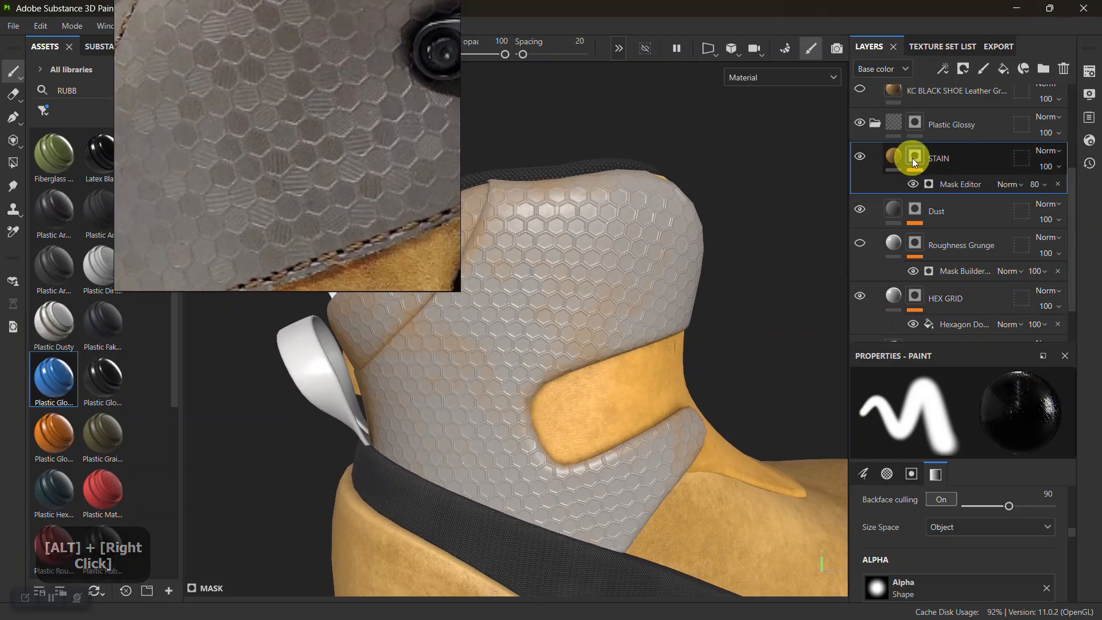
alt+middle_drag(670, 347, 659, 369)
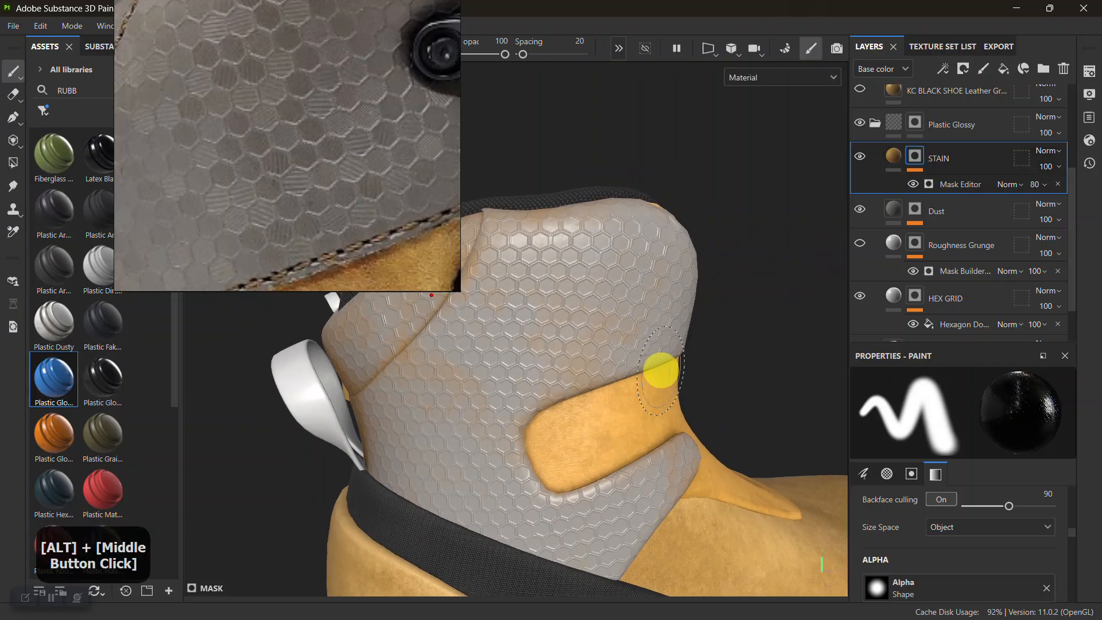
right_click(906, 165)
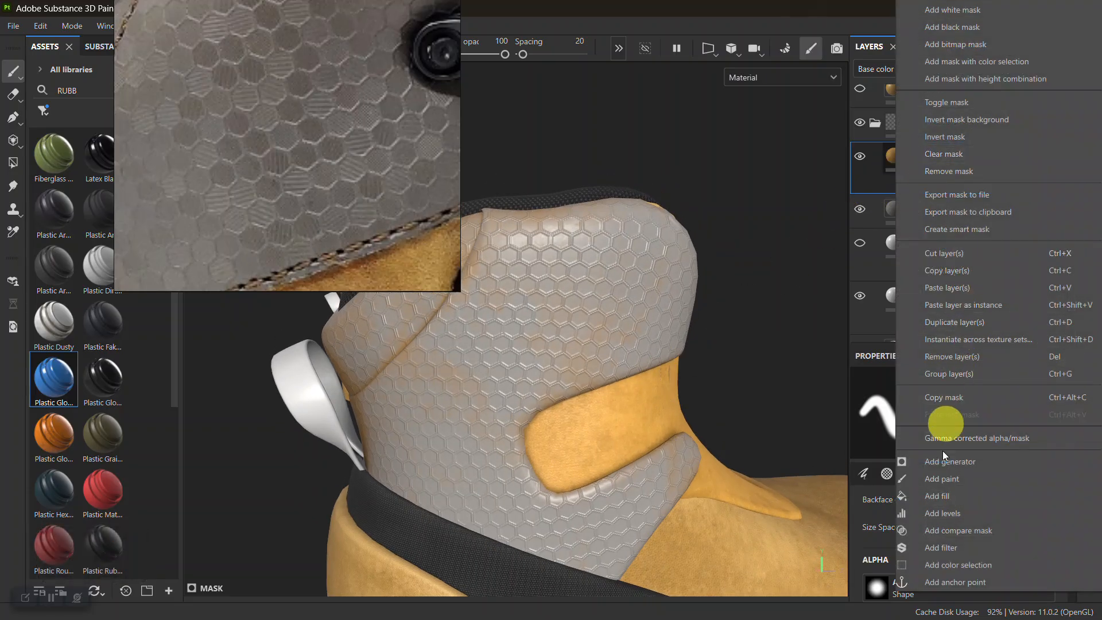
click(940, 497)
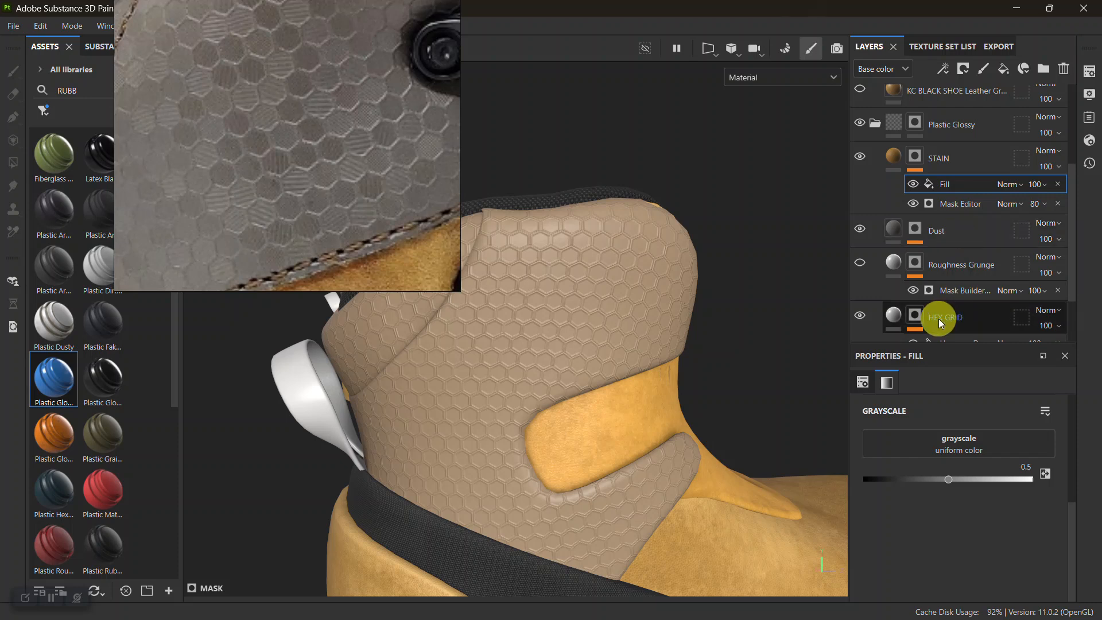
Copy the Hexagon Double fill from the HEX GRID mask into the STAIN layer's mask and remove the plain Fill effect there
scroll(938, 318, down, 2)
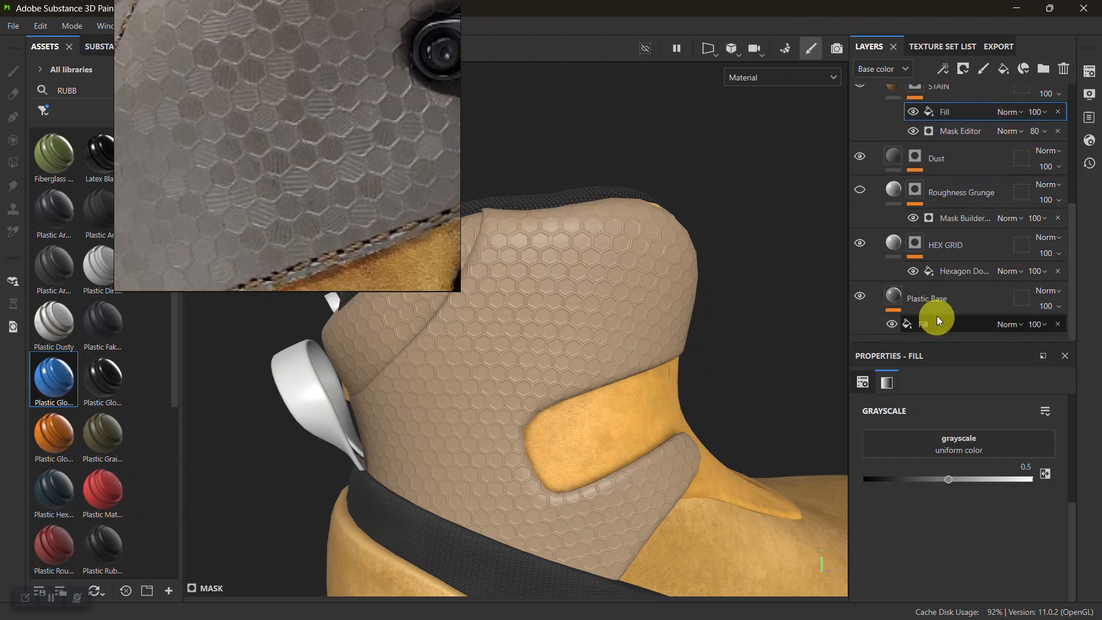
click(951, 272)
right_click(954, 268)
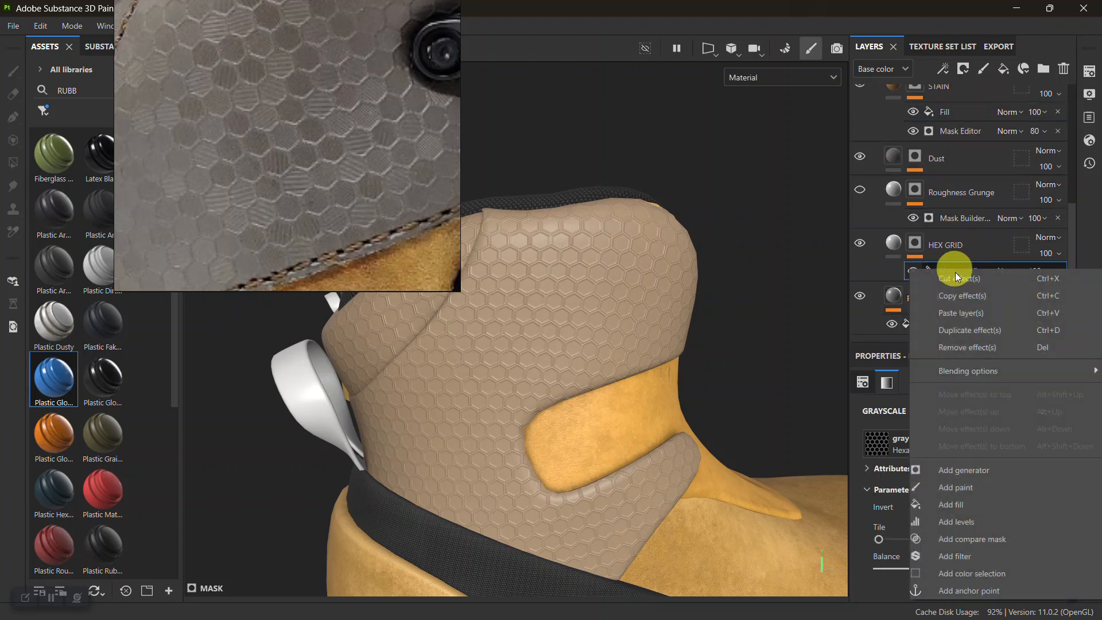
click(959, 296)
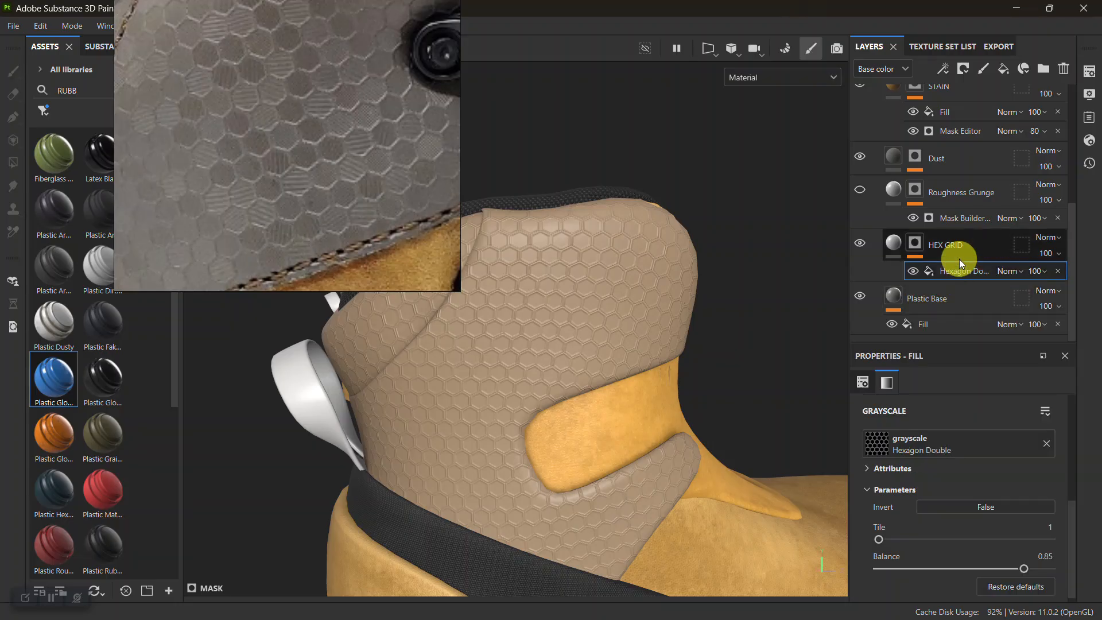
scroll(959, 259, up, 4)
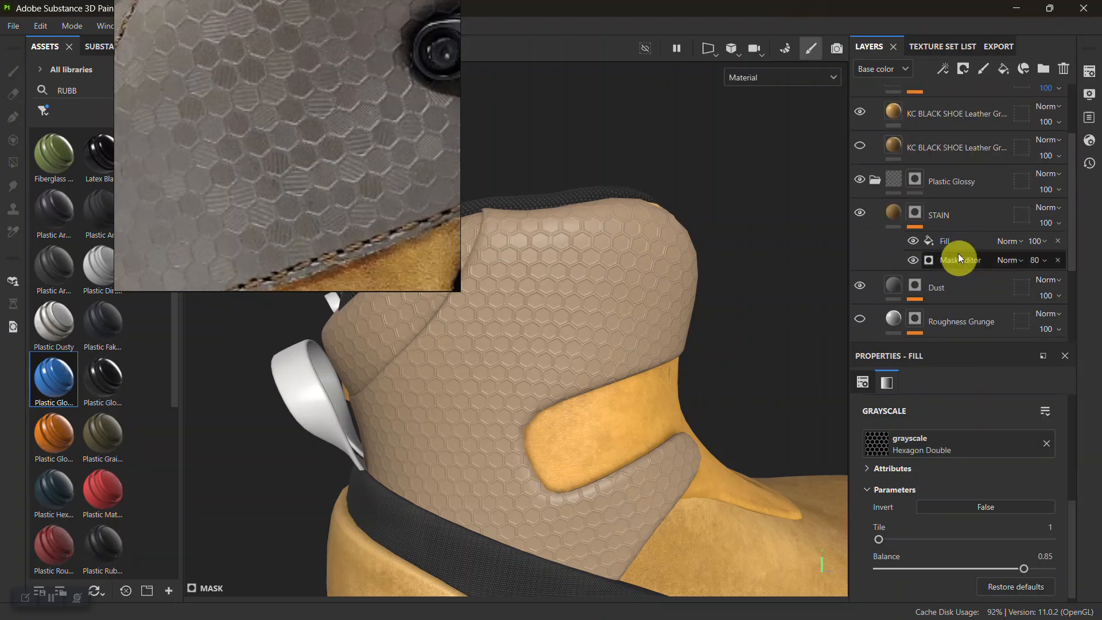
right_click(915, 215)
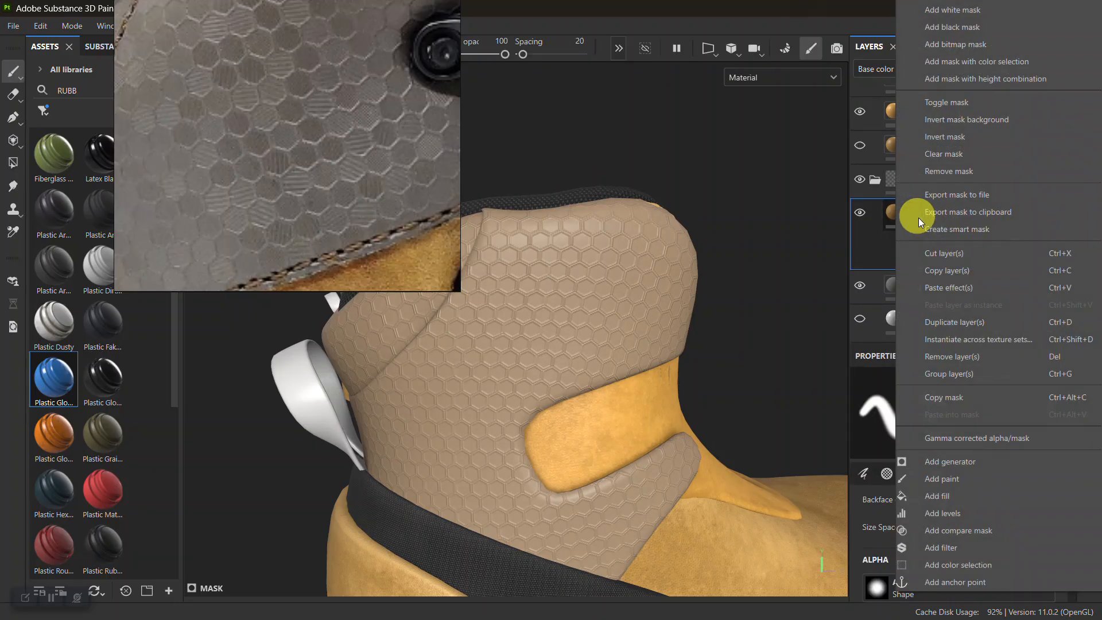
click(955, 286)
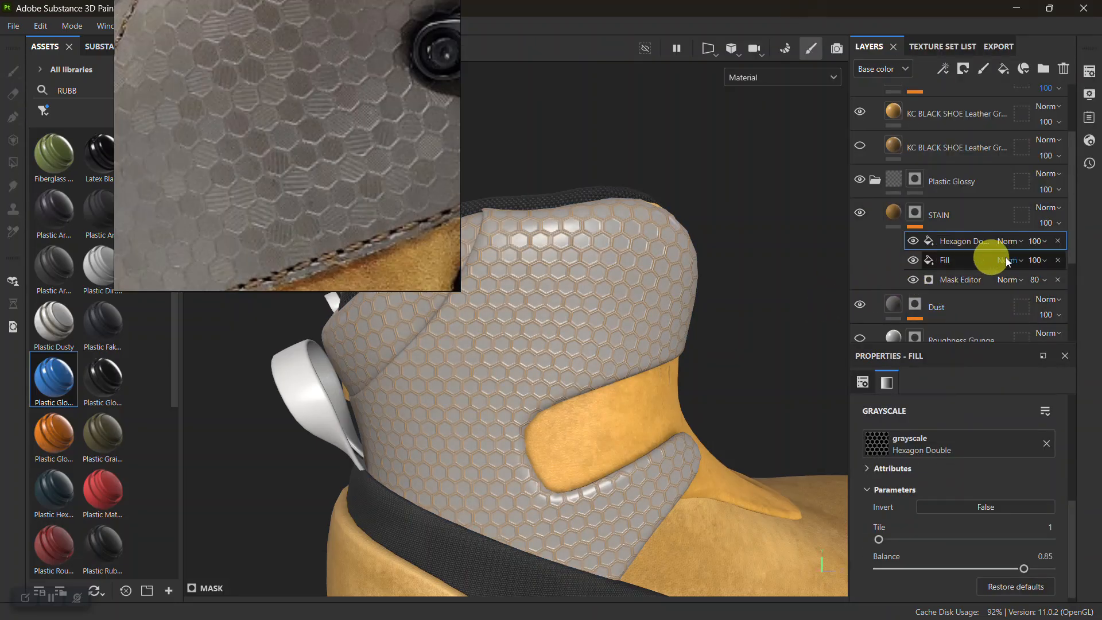
click(1058, 259)
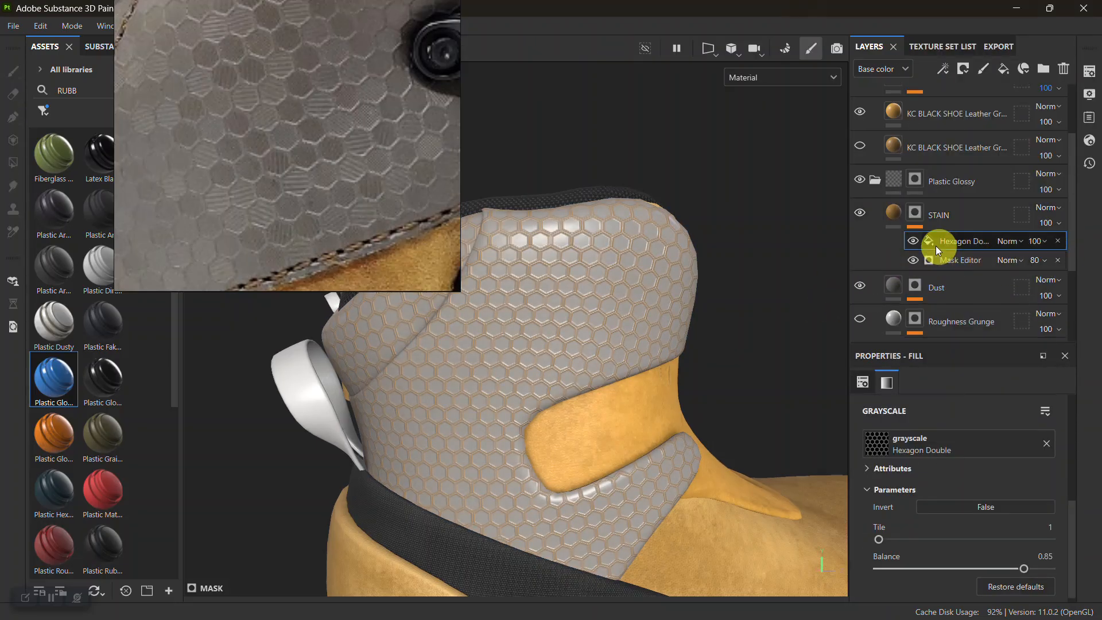
Change the STAIN layer's base color to dark brown 281A04
alt+middle_drag(716, 367, 699, 364)
alt+right_drag(698, 363, 700, 319)
alt+middle_drag(701, 320, 724, 338)
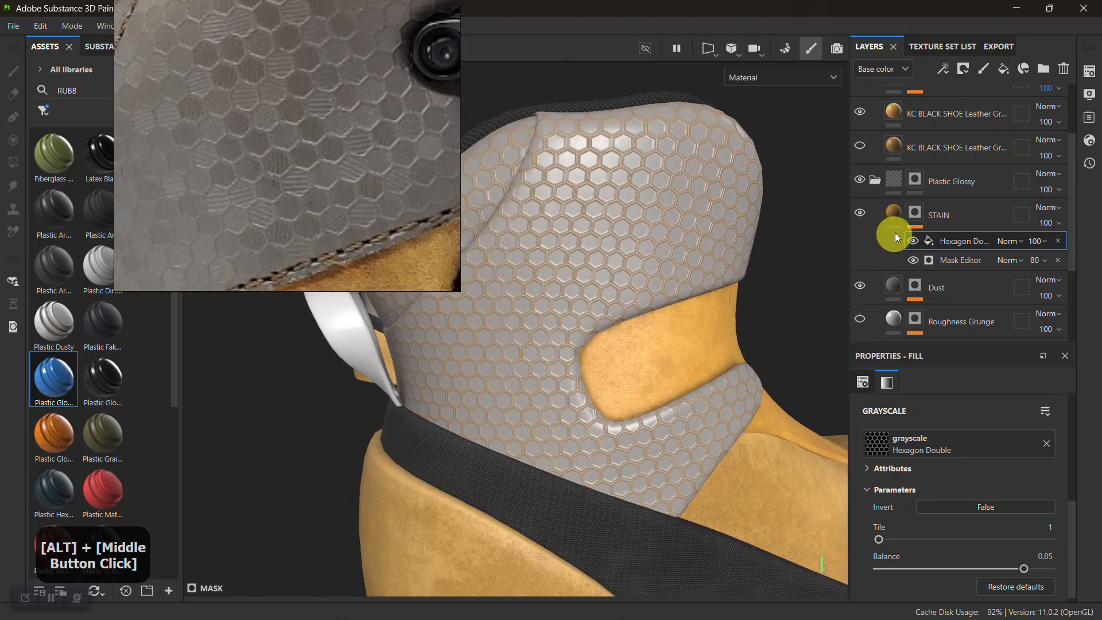
click(893, 213)
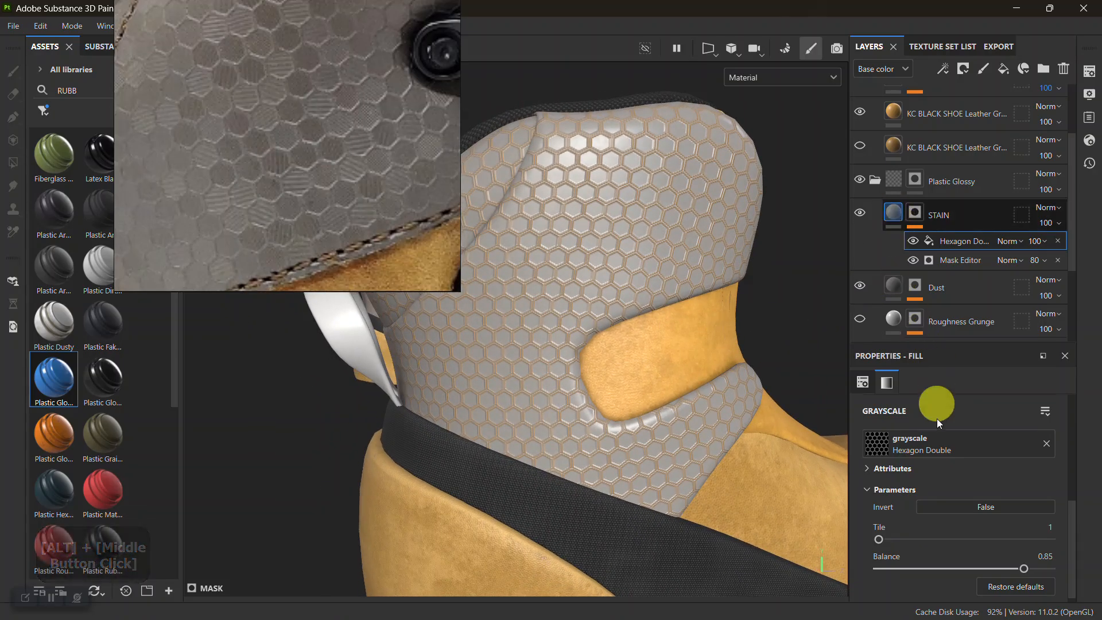
click(922, 548)
drag(778, 501, 790, 526)
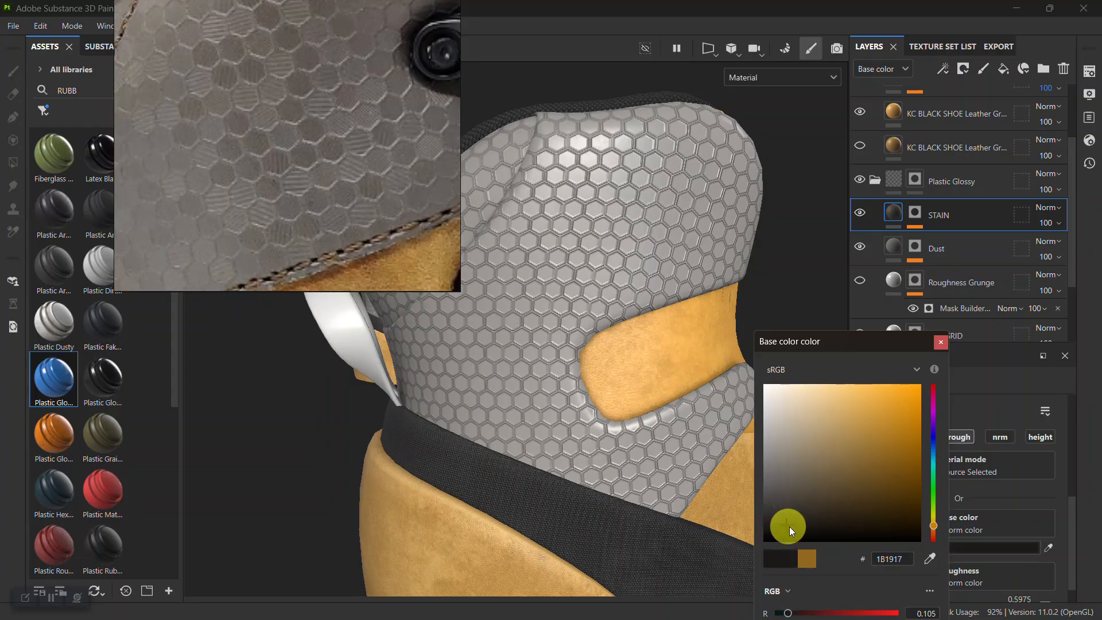
drag(865, 526, 906, 516)
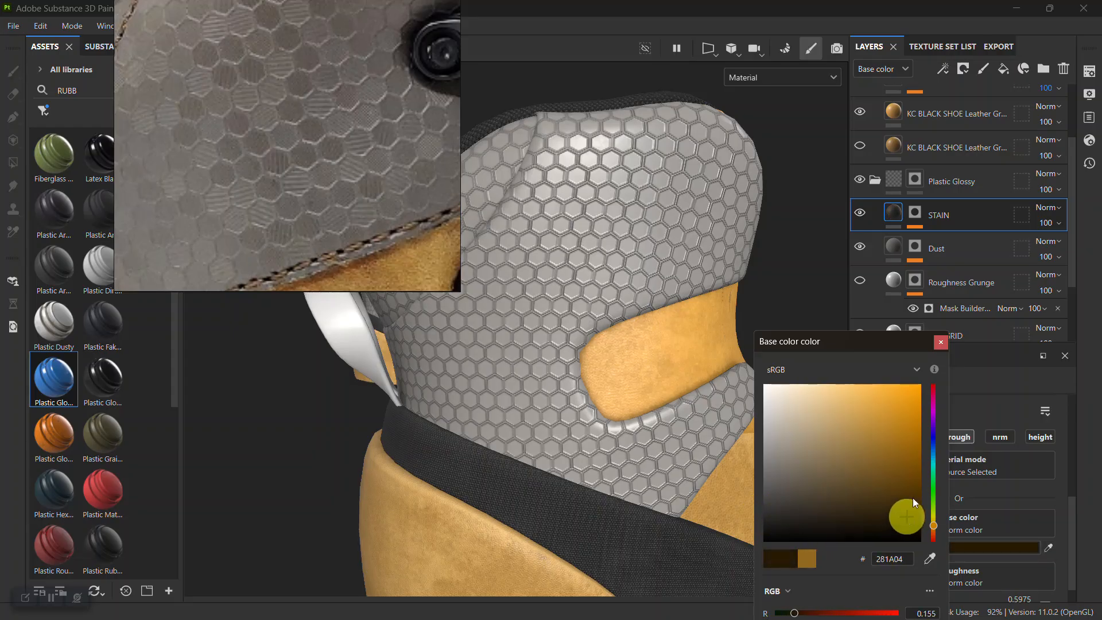
click(941, 343)
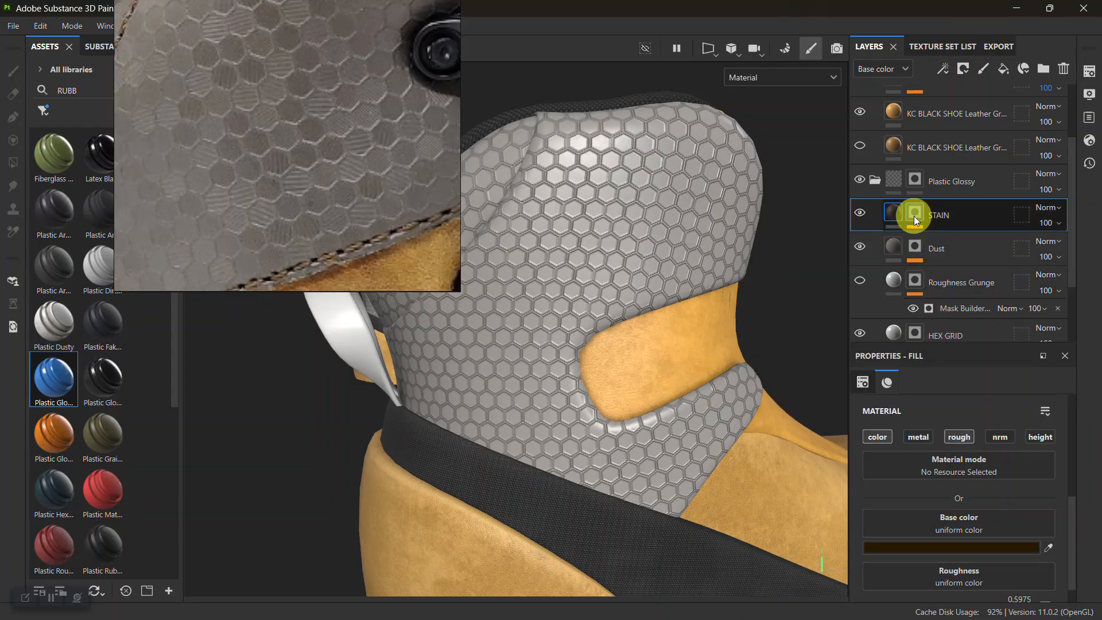
Turn on Invert for the Hexagon Double fill in the STAIN mask
click(916, 213)
click(942, 240)
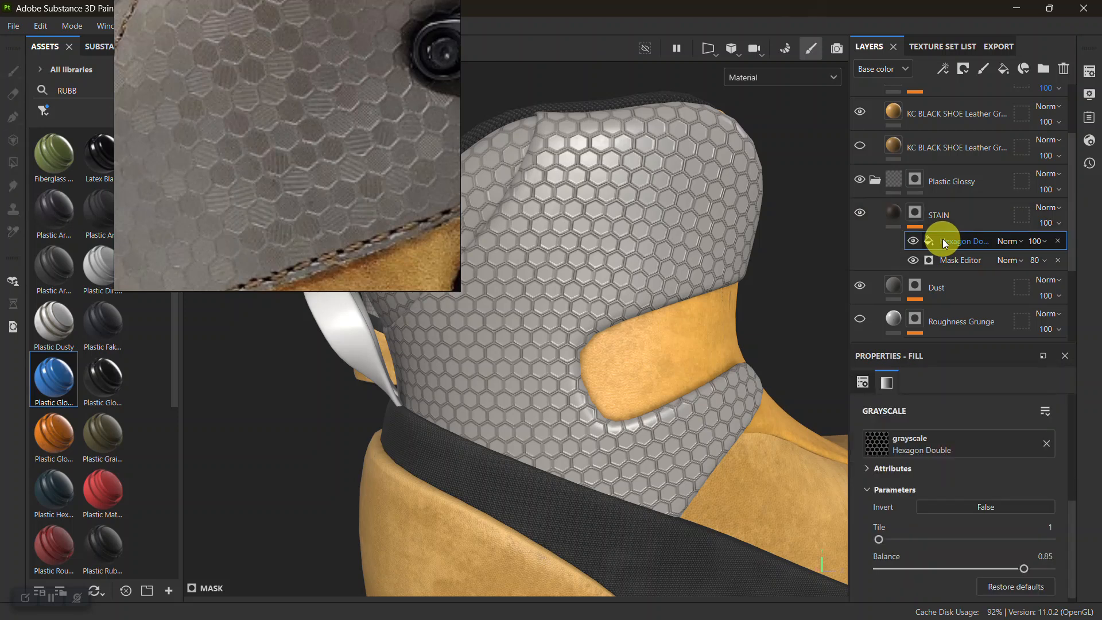
click(964, 504)
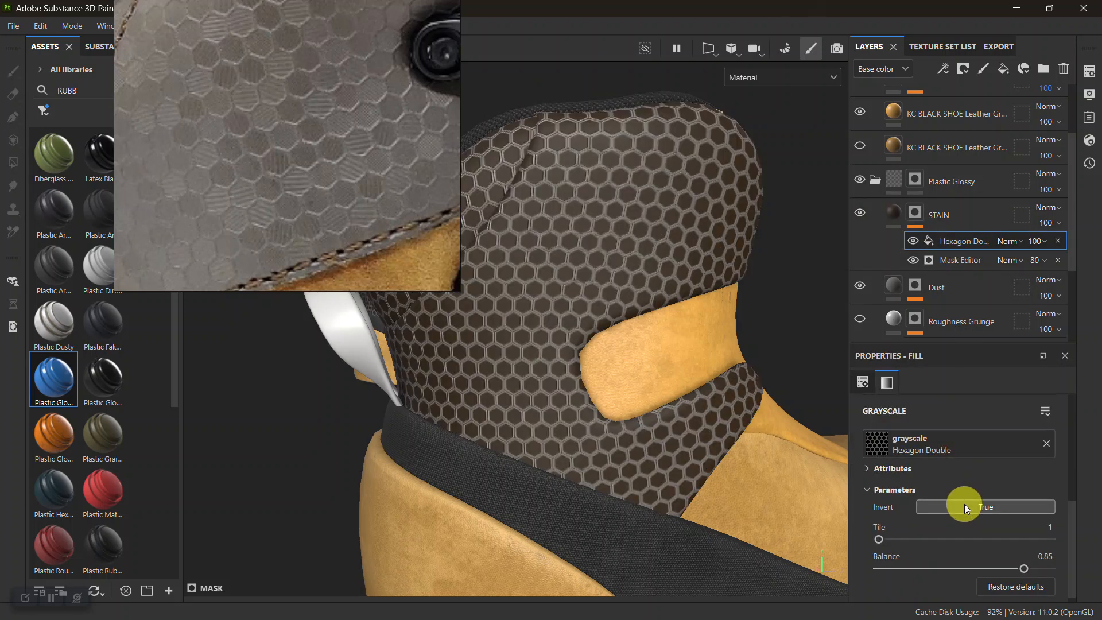
Examine the dark hexagon stain on the ankle panels from several angles and compare it with the wider reference photo
alt+right_drag(713, 381, 645, 450)
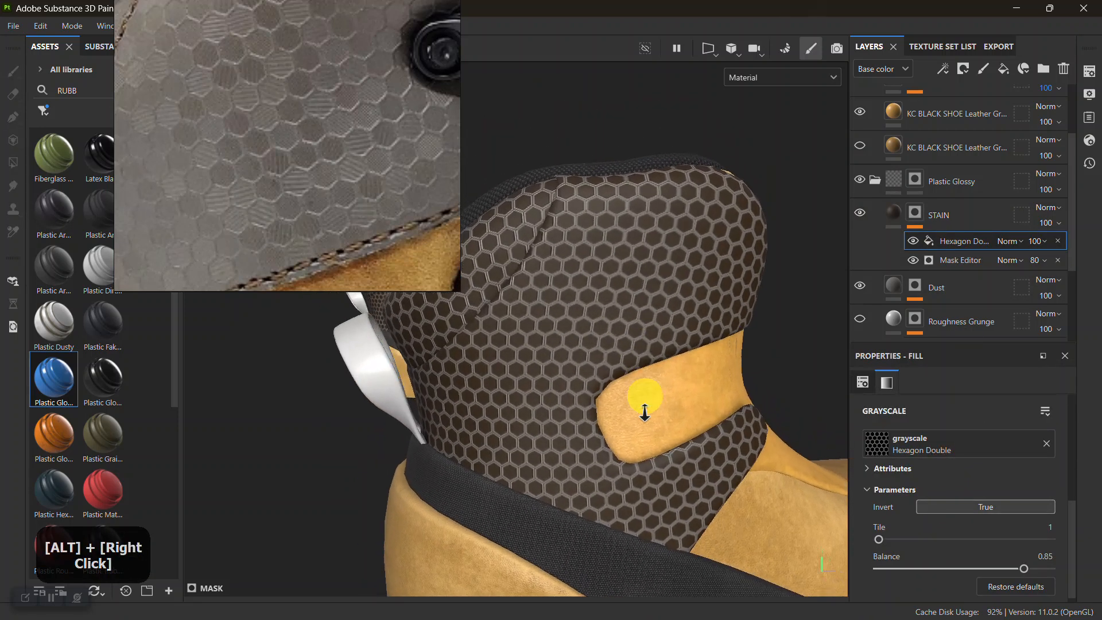
alt+drag(644, 450, 669, 432)
alt+right_drag(669, 433, 659, 414)
alt+middle_drag(659, 414, 634, 324)
alt+drag(634, 325, 622, 324)
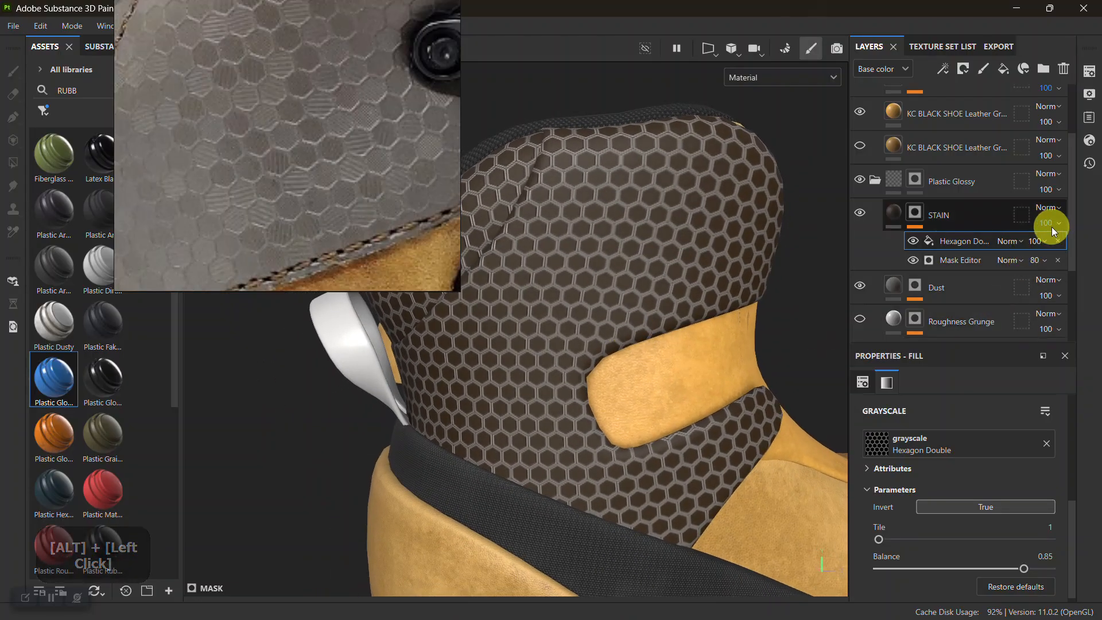
alt+right_drag(656, 357, 718, 551)
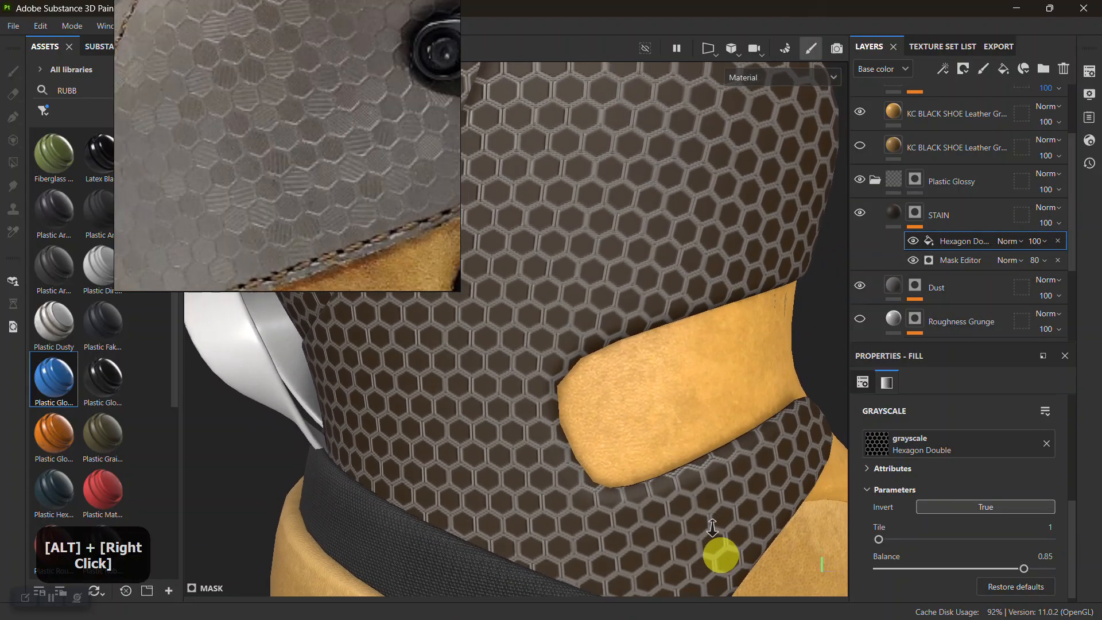
alt+middle_drag(631, 392, 657, 397)
mouse_move(657, 397)
alt+right_down()
mouse_move(659, 377)
mouse_move(688, 472)
mouse_move(656, 376)
alt+right_up()
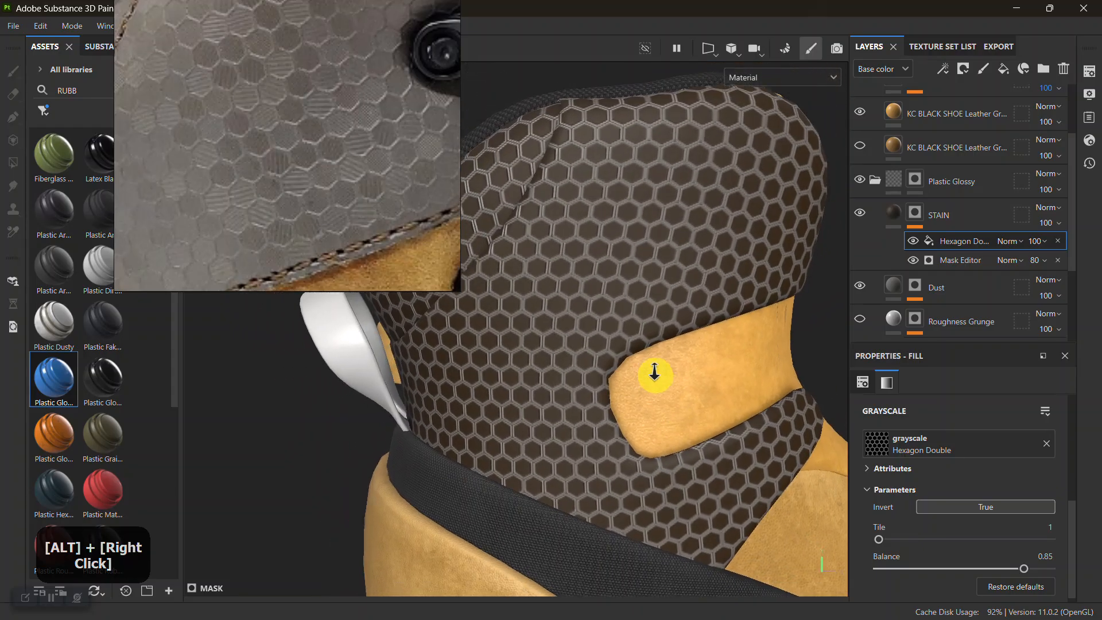
alt+middle_drag(656, 376, 644, 371)
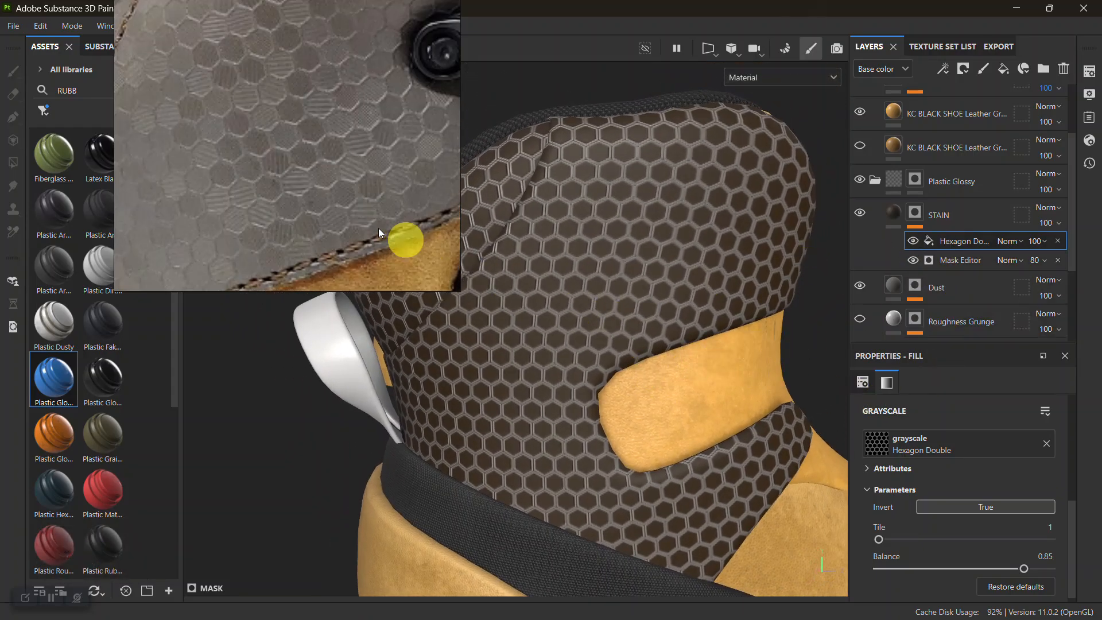
scroll(299, 256, down, 5)
drag(319, 196, 324, 176)
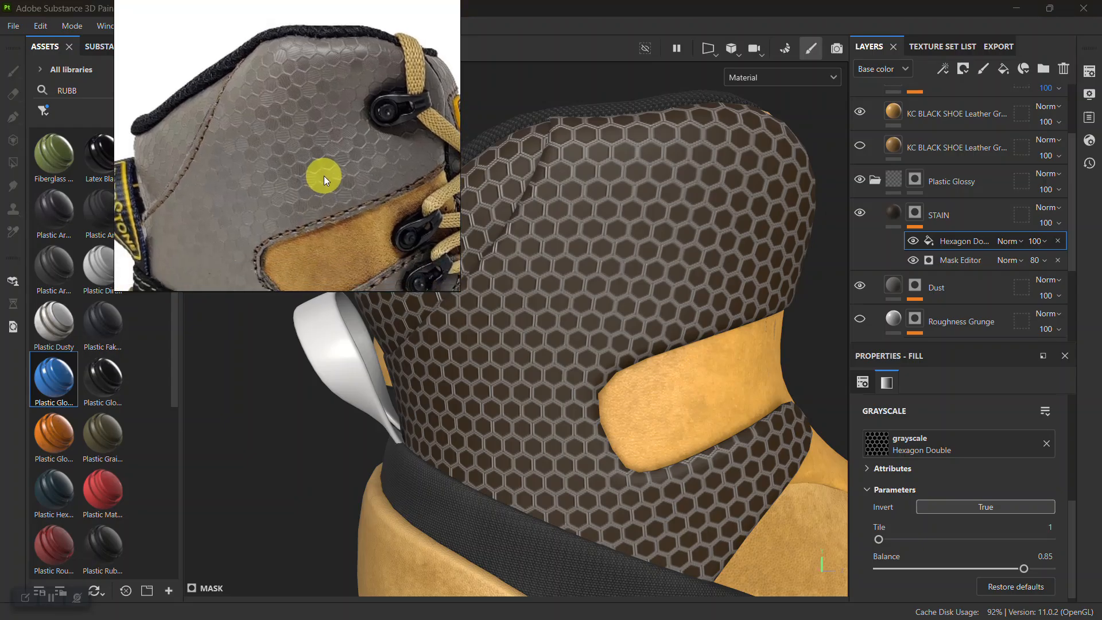
alt+right_drag(594, 292, 686, 369)
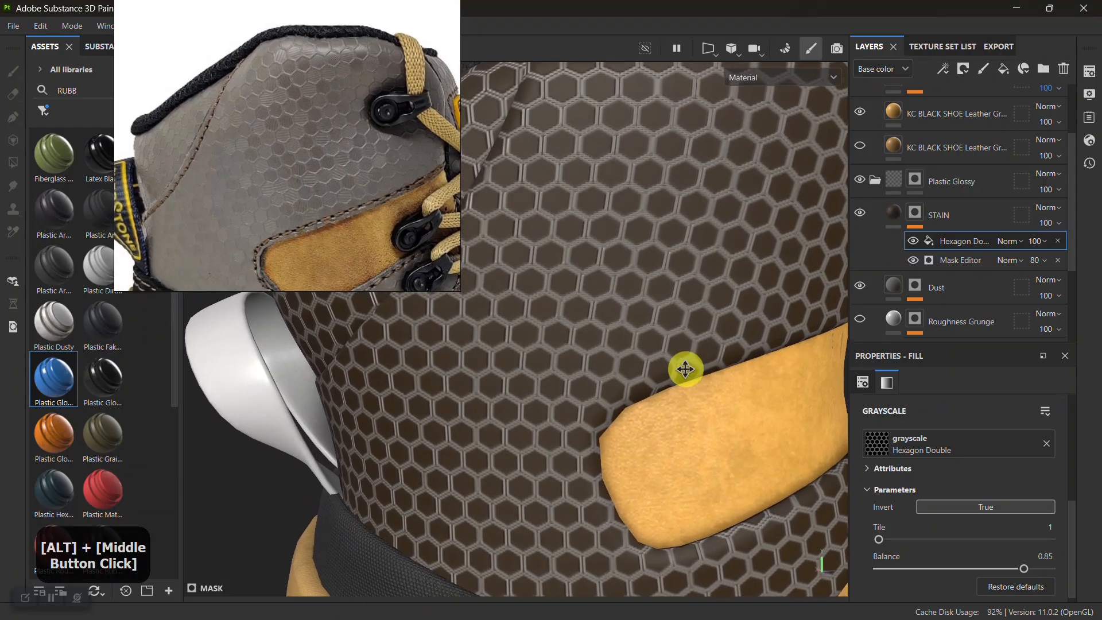
alt+middle_drag(687, 369, 730, 376)
alt+drag(730, 376, 648, 299)
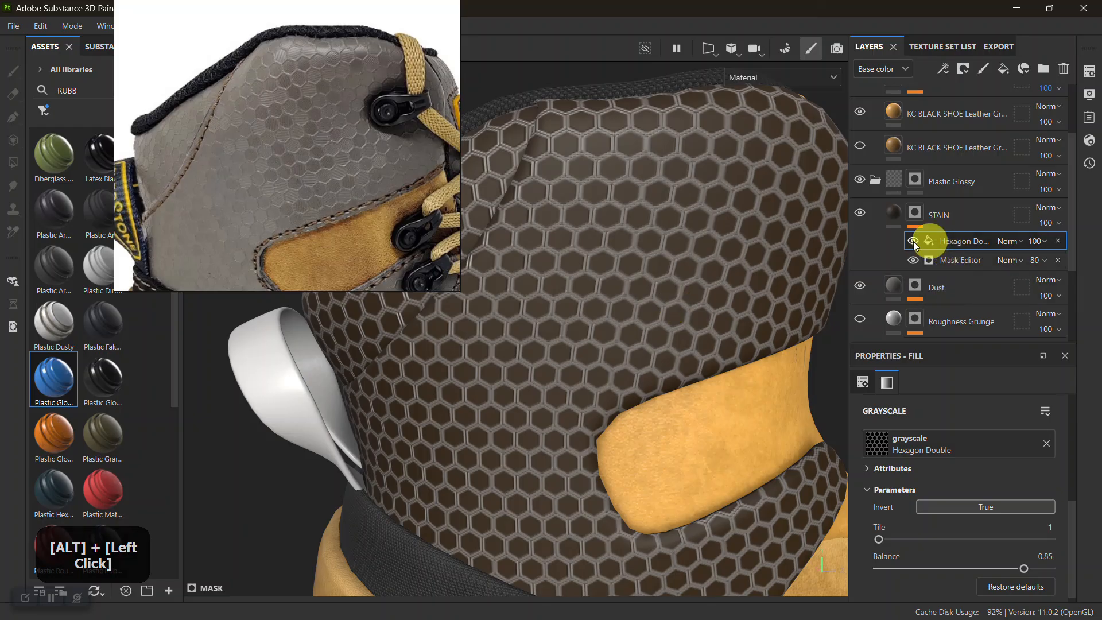
alt+right_drag(738, 295, 654, 419)
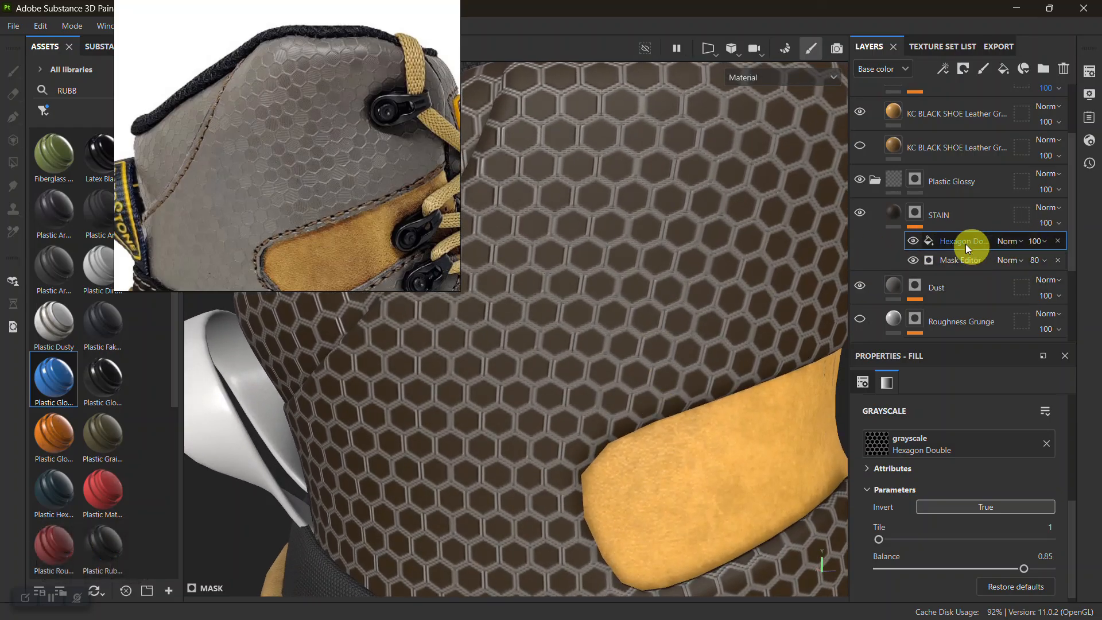
Try the Multiply and Subtract blending modes on the STAIN mask's Hexagon Double fill
click(1020, 239)
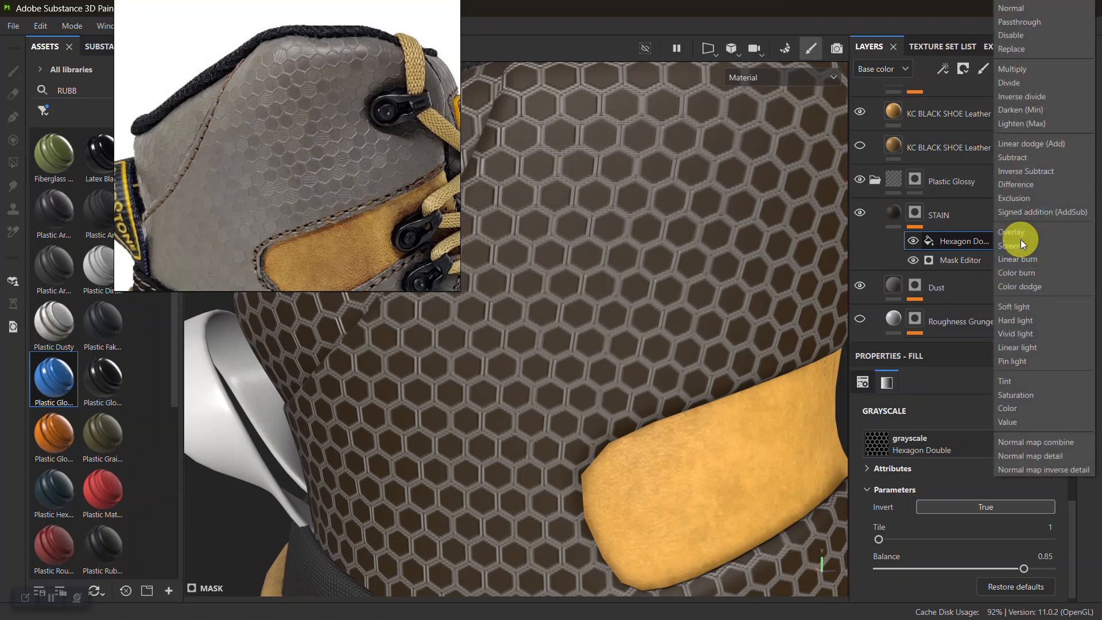
click(1042, 74)
alt+drag(695, 321, 667, 317)
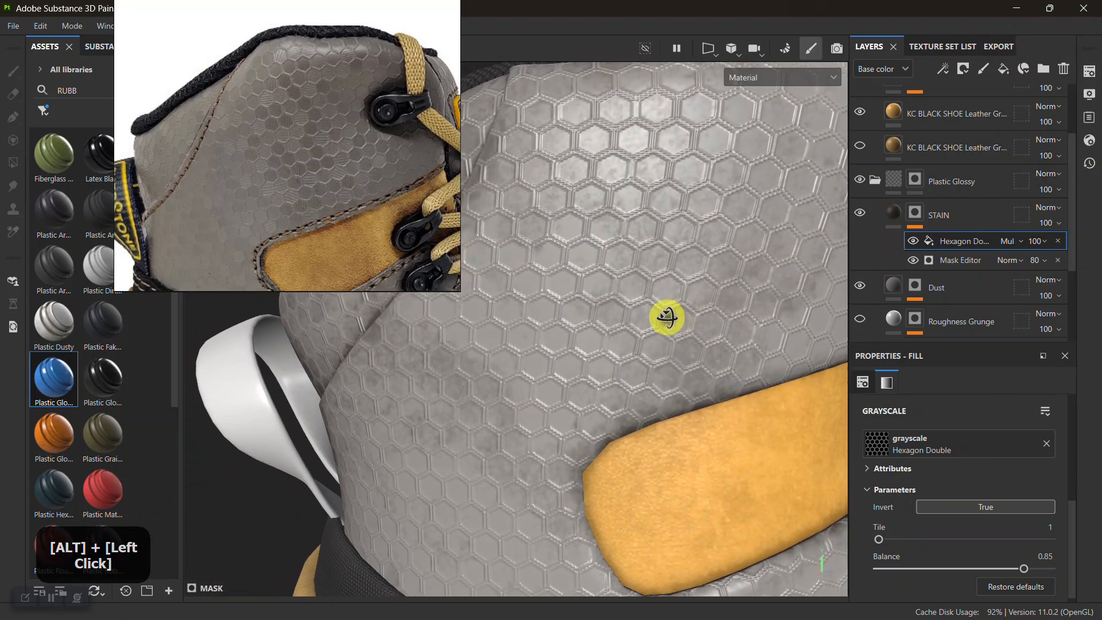
click(1018, 240)
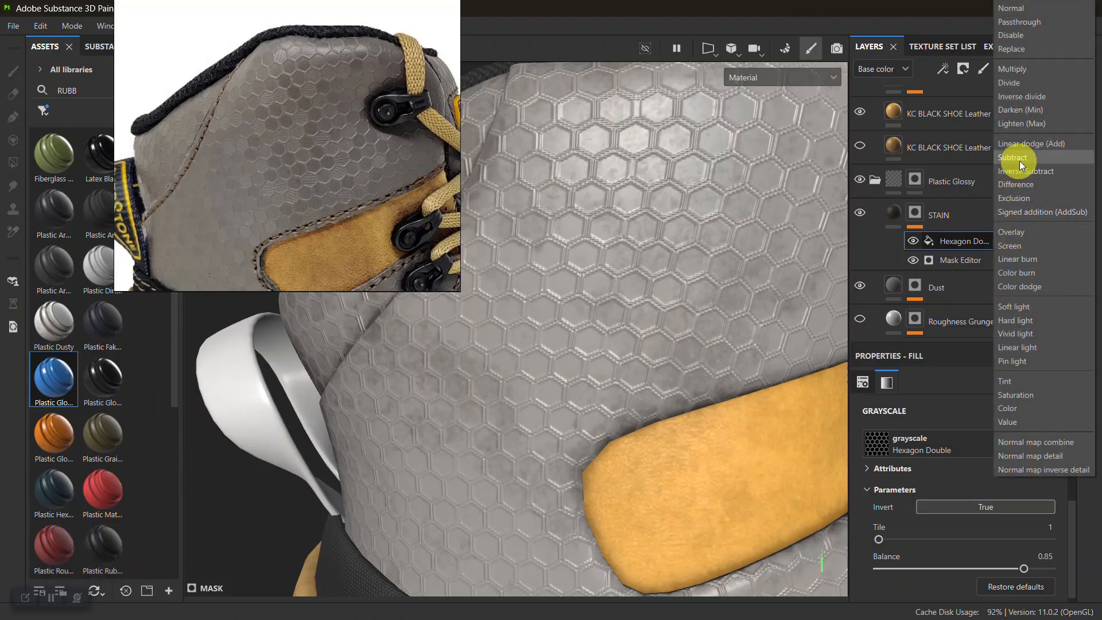
click(1020, 157)
click(1039, 237)
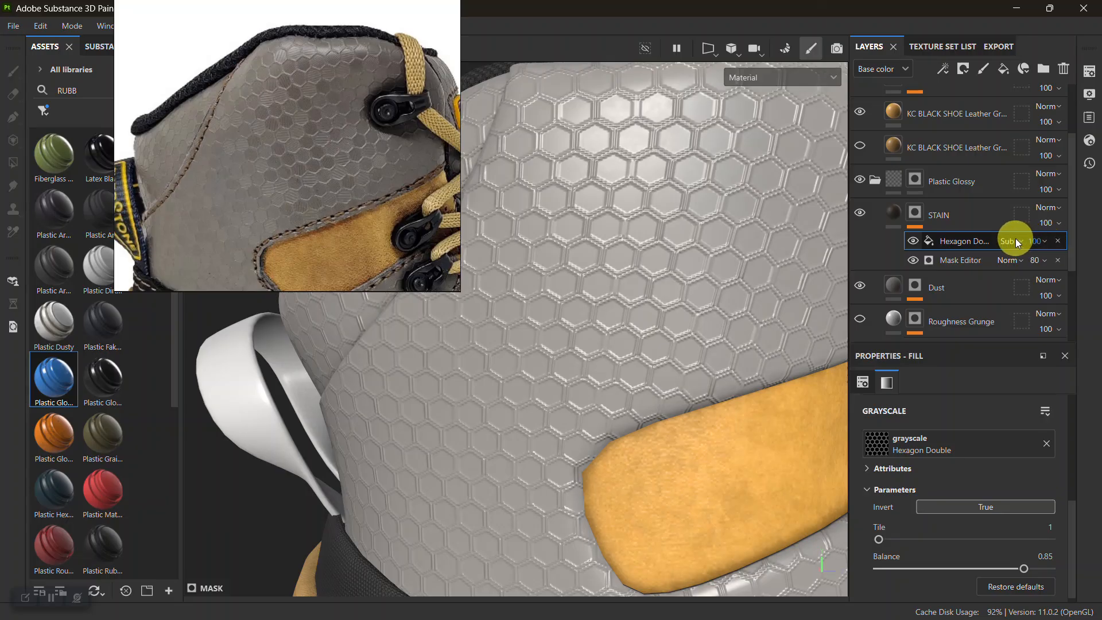
Set the blending mode of the STAIN mask's Hexagon Double fill to Linear dodge (Add)
click(1014, 239)
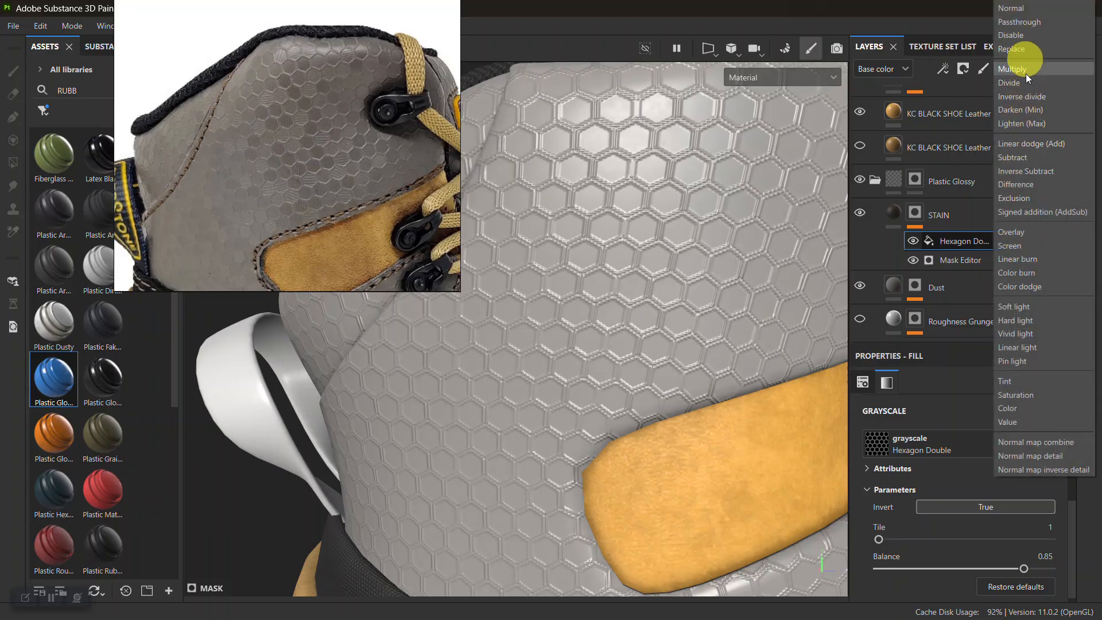
click(1031, 147)
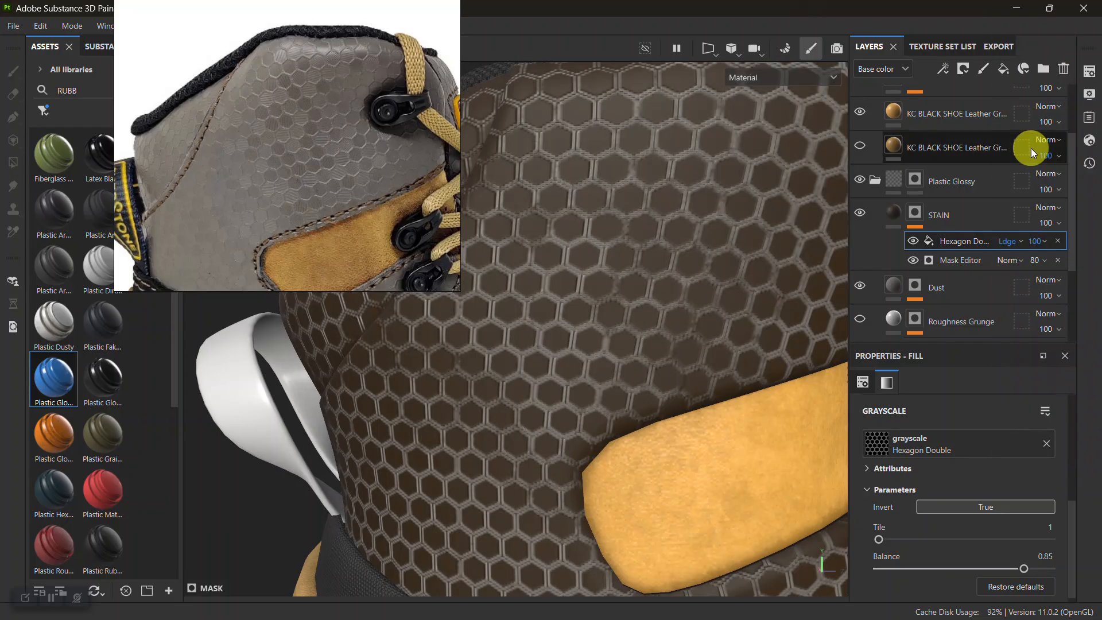
alt+drag(738, 310, 746, 275)
Lower the STAIN layer's opacity to 76 and check the panels against the reference photo
click(1045, 236)
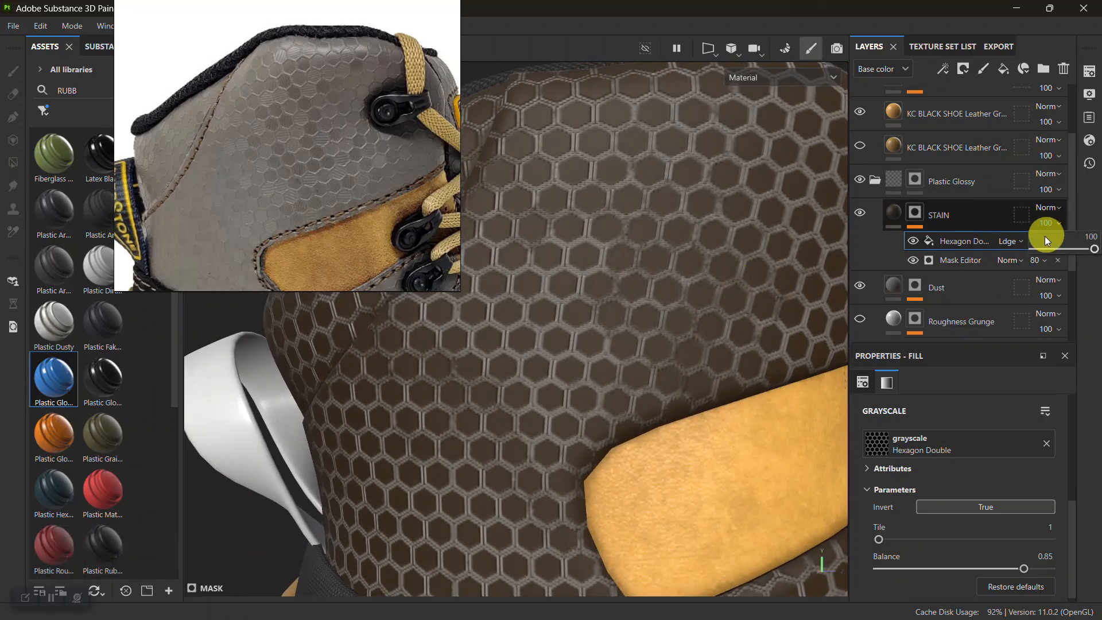
drag(1041, 249, 1088, 248)
alt+right_drag(708, 310, 651, 305)
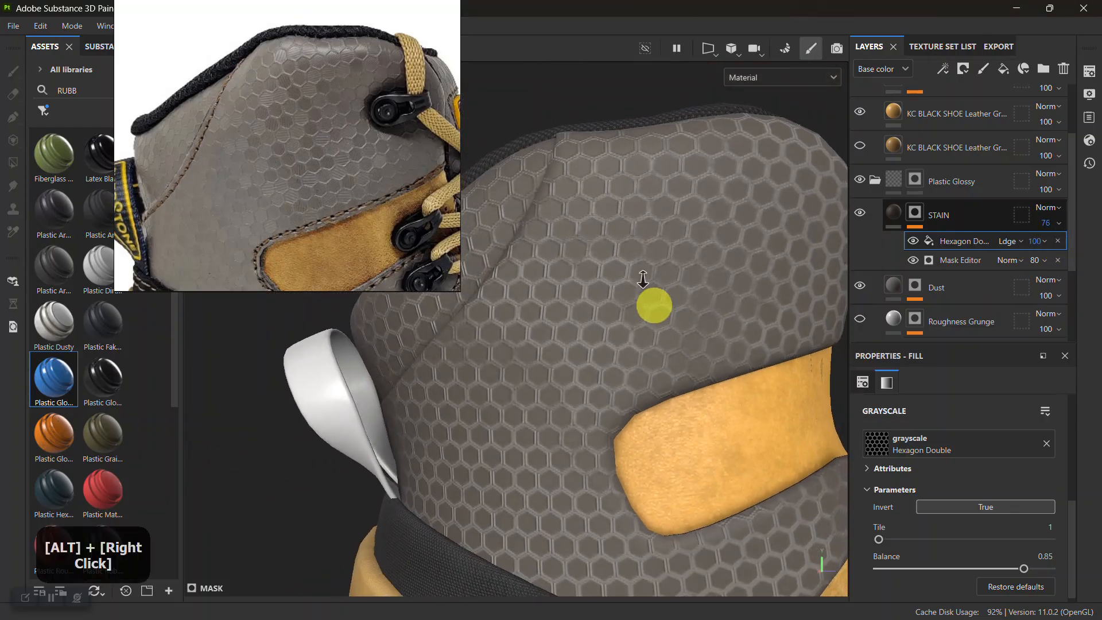
alt+middle_drag(651, 304, 629, 352)
alt+right_drag(629, 351, 665, 396)
alt+drag(664, 396, 838, 269)
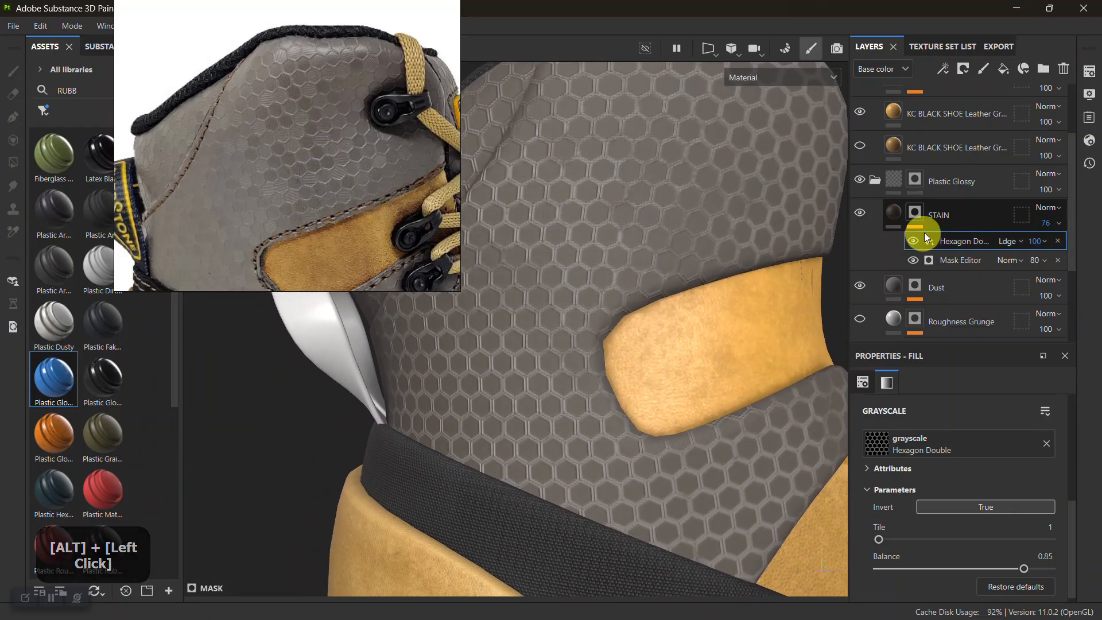
scroll(919, 285, down, 3)
scroll(919, 284, down, 1)
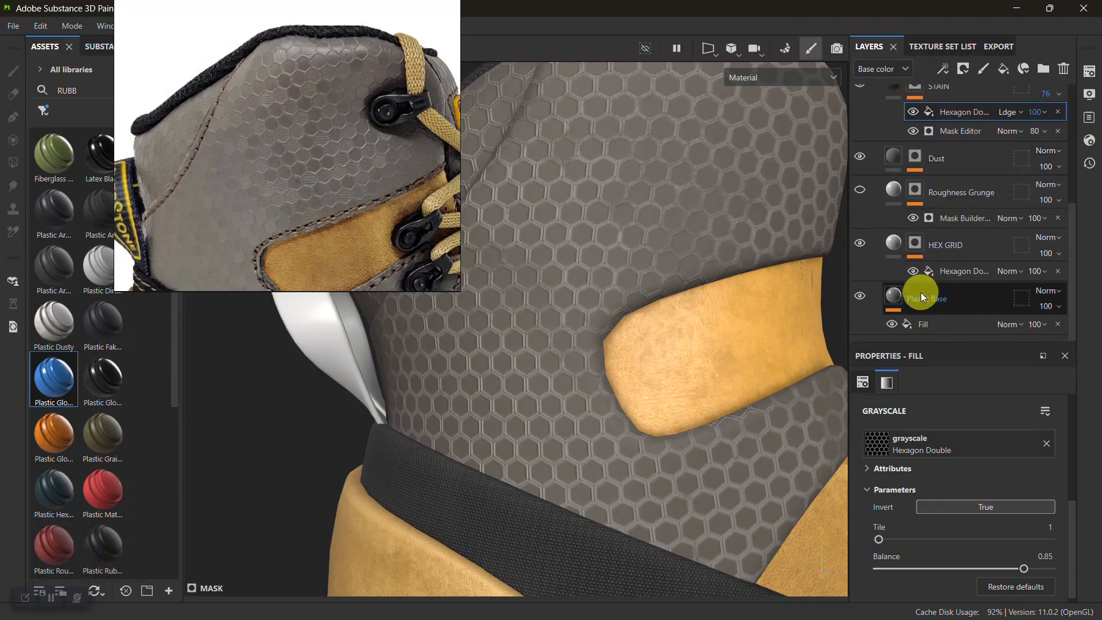
Set the STAIN layer's roughness to 0.3517
scroll(905, 154, up, 1)
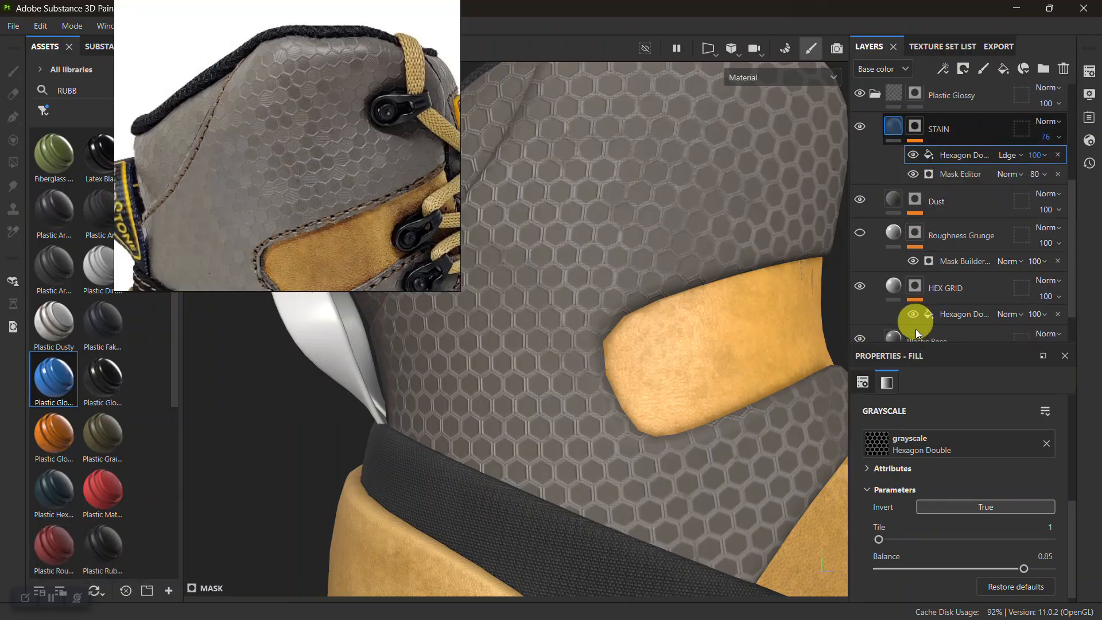
scroll(960, 546, down, 1)
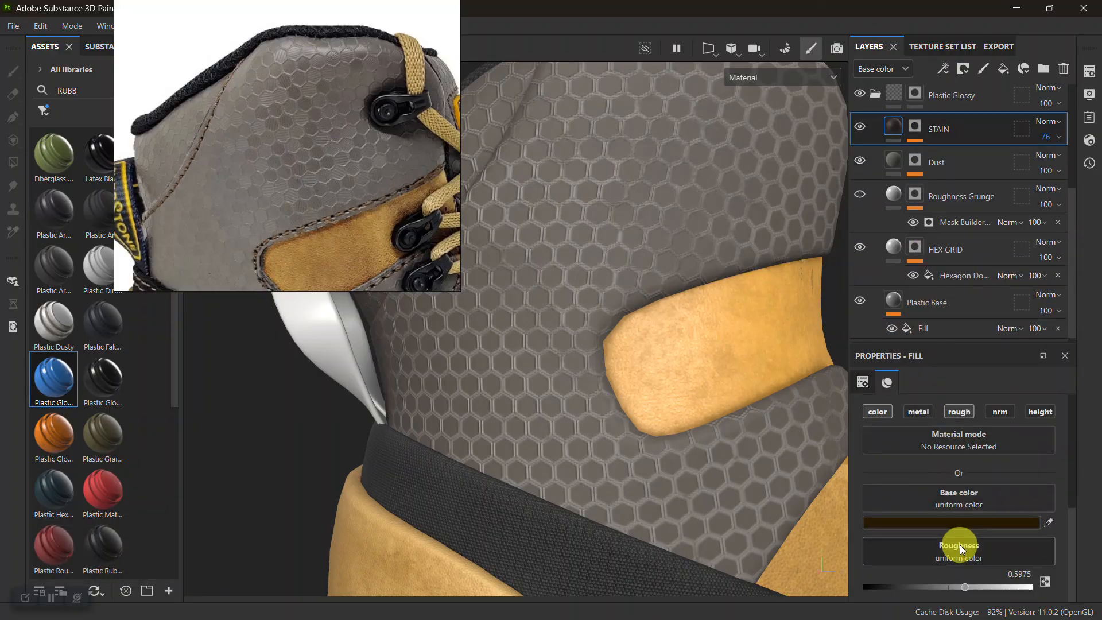
drag(955, 584, 922, 584)
Examine the hexagon-patterned collar of the boot up close from several angles to judge the stain's shine
alt+drag(743, 437, 634, 312)
alt+right_drag(634, 312, 651, 389)
alt+middle_drag(652, 388, 664, 400)
alt+drag(663, 401, 652, 337)
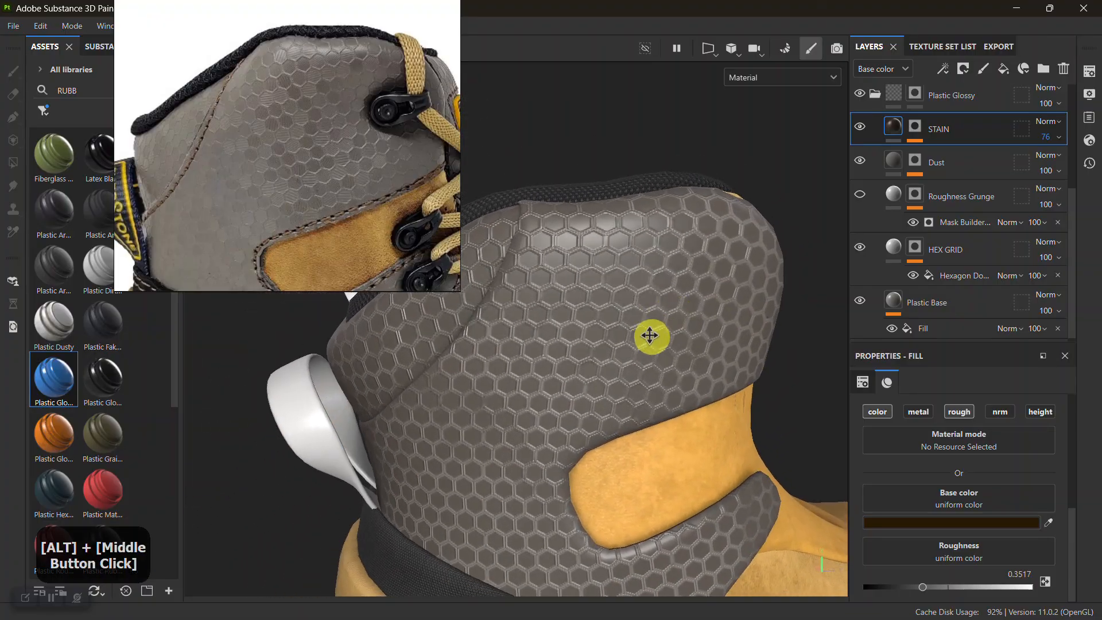
alt+right_drag(652, 337, 659, 418)
alt+middle_drag(659, 418, 681, 386)
mouse_move(681, 386)
alt+mouse_down()
mouse_move(741, 344)
mouse_move(642, 377)
mouse_move(671, 374)
alt+mouse_up()
alt+middle_drag(671, 373, 632, 369)
alt+right_drag(632, 369, 631, 384)
mouse_move(631, 401)
alt+mouse_down()
mouse_move(635, 413)
mouse_move(647, 399)
mouse_move(622, 393)
alt+mouse_up()
alt+right_drag(622, 394, 909, 234)
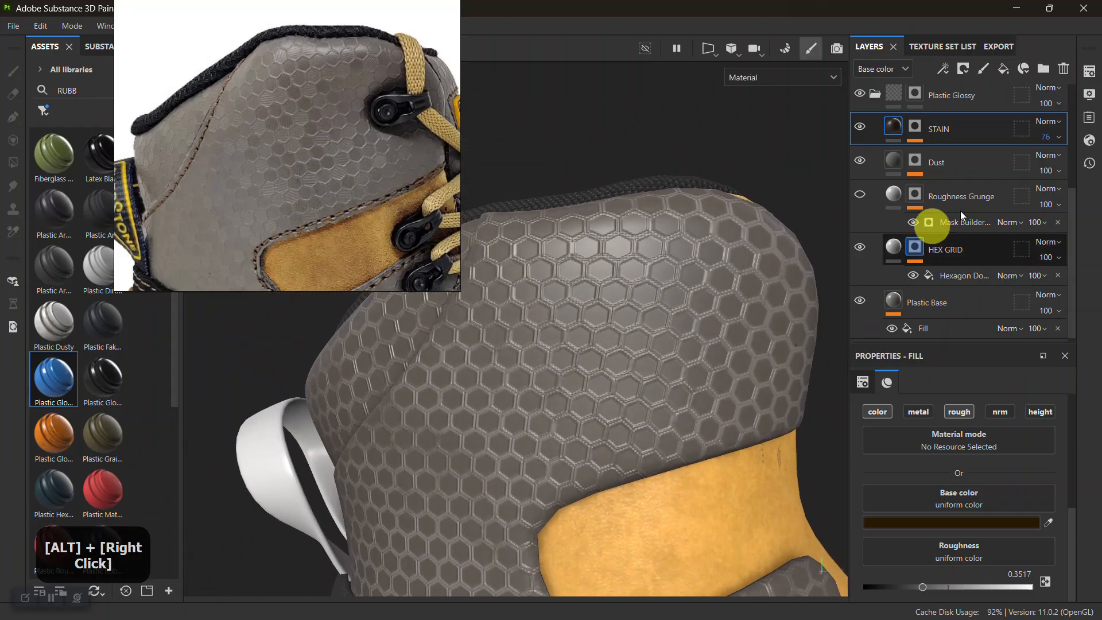
Compare the STAIN layer's Hexagon Double mask effect on the collar with a close-up of the reference photo
click(914, 126)
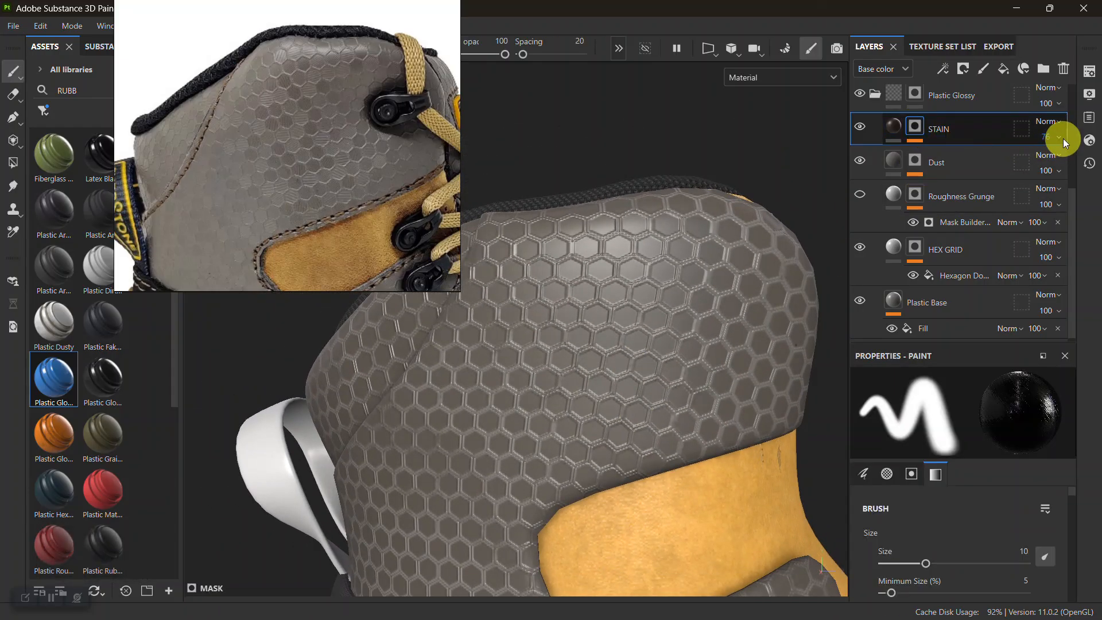
click(945, 154)
alt+right_drag(661, 310, 659, 427)
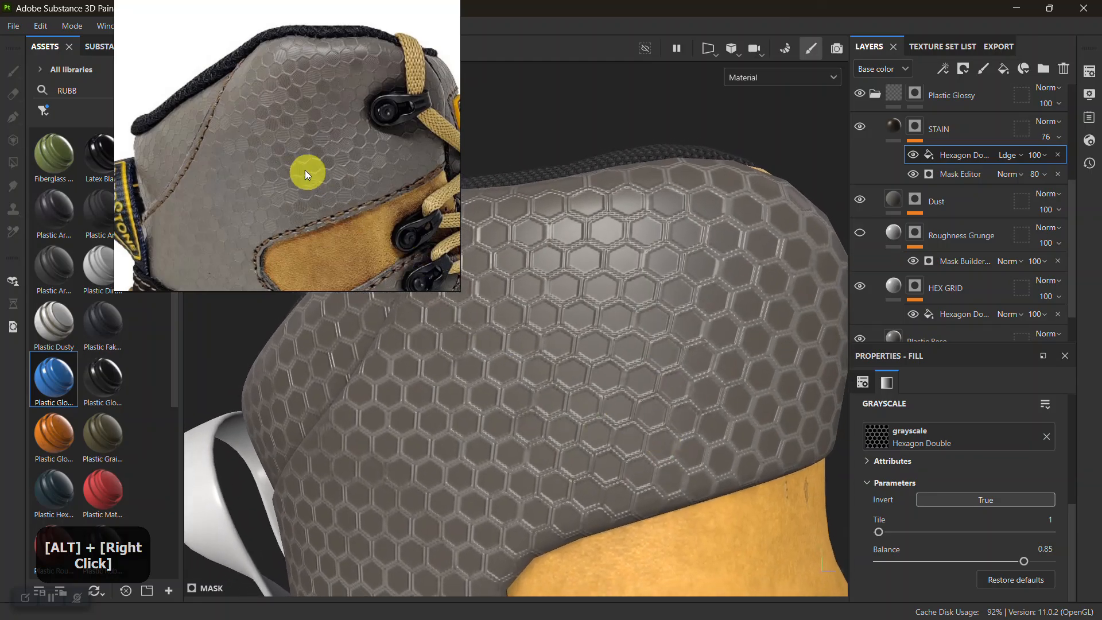
scroll(290, 175, up, 4)
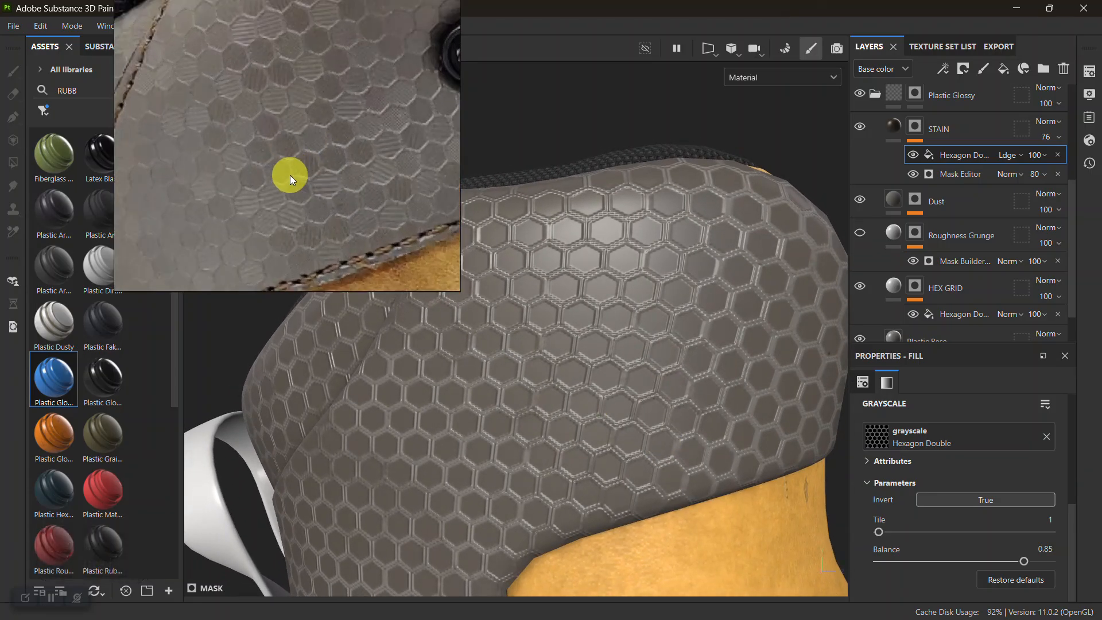
alt+middle_drag(652, 386, 597, 327)
alt+drag(598, 327, 691, 300)
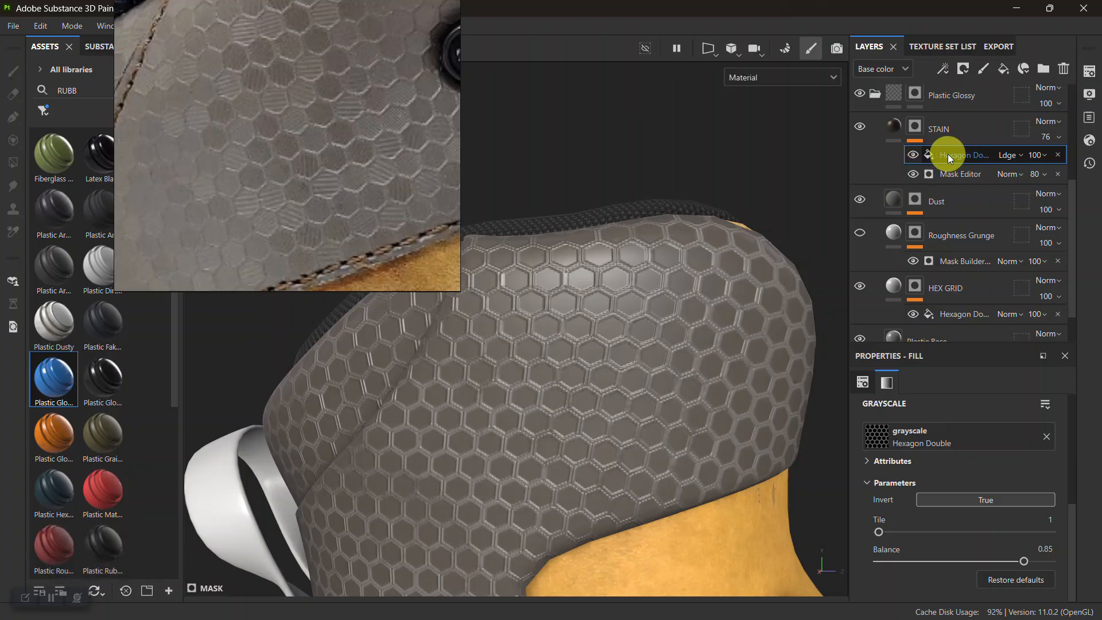
alt+right_drag(640, 319, 597, 326)
alt+middle_drag(597, 325, 611, 311)
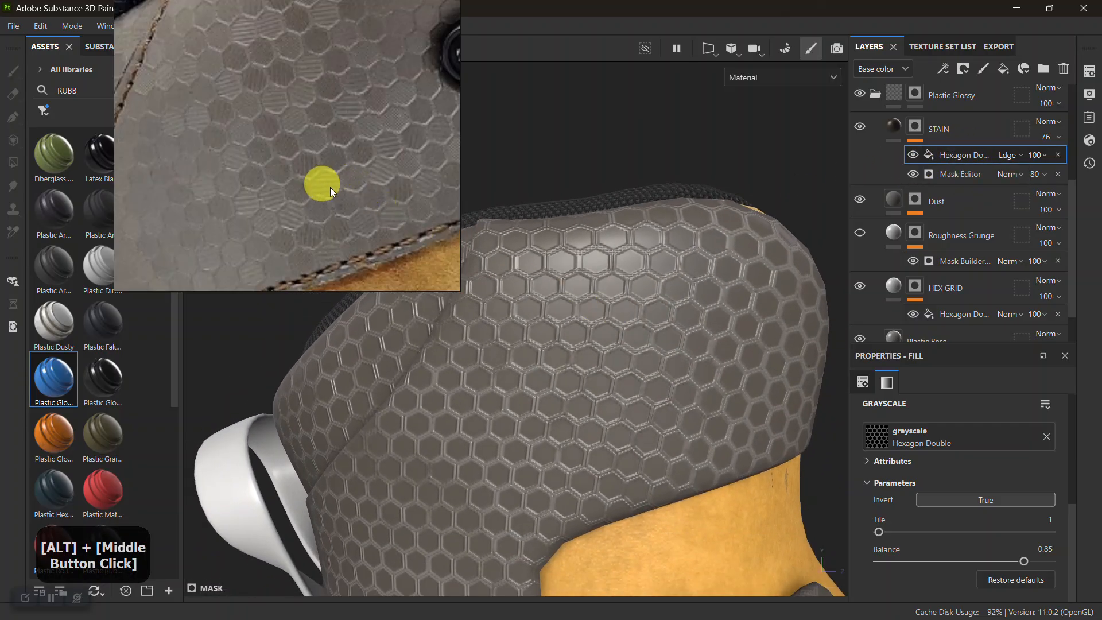
click(52, 598)
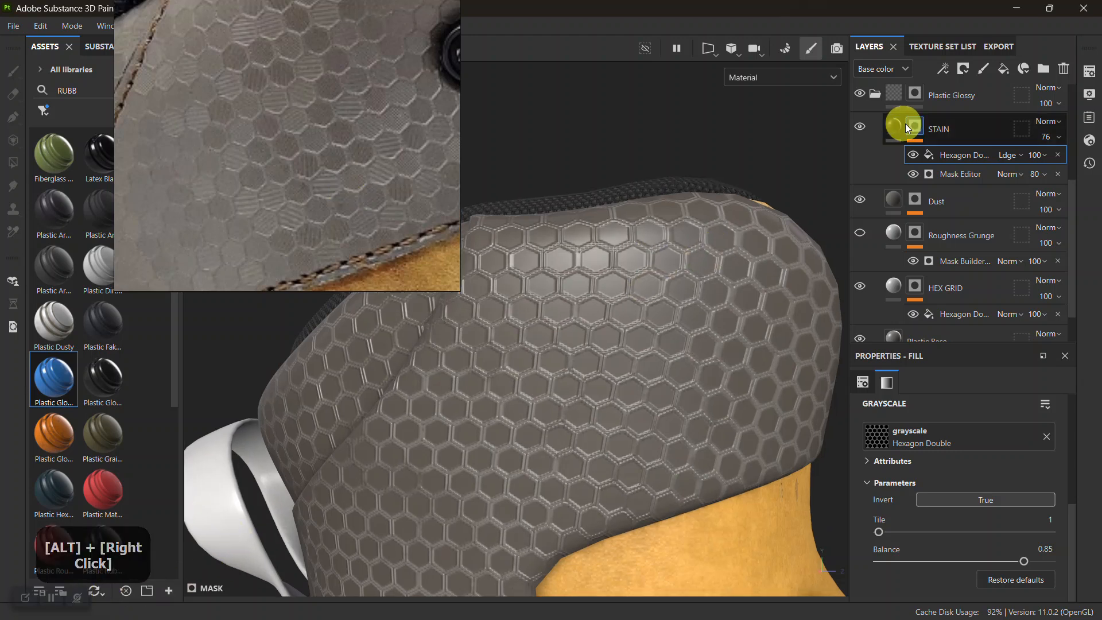
Add a fill effect to the STAIN layer's mask and assign the Clouds 3 texture to it
right_click(911, 123)
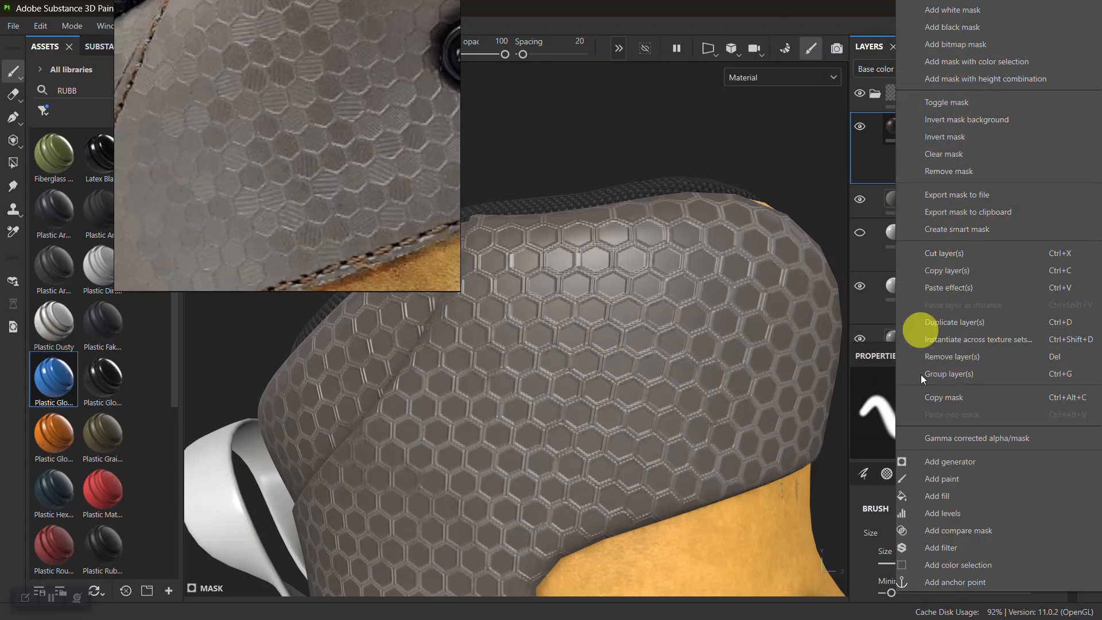
click(944, 494)
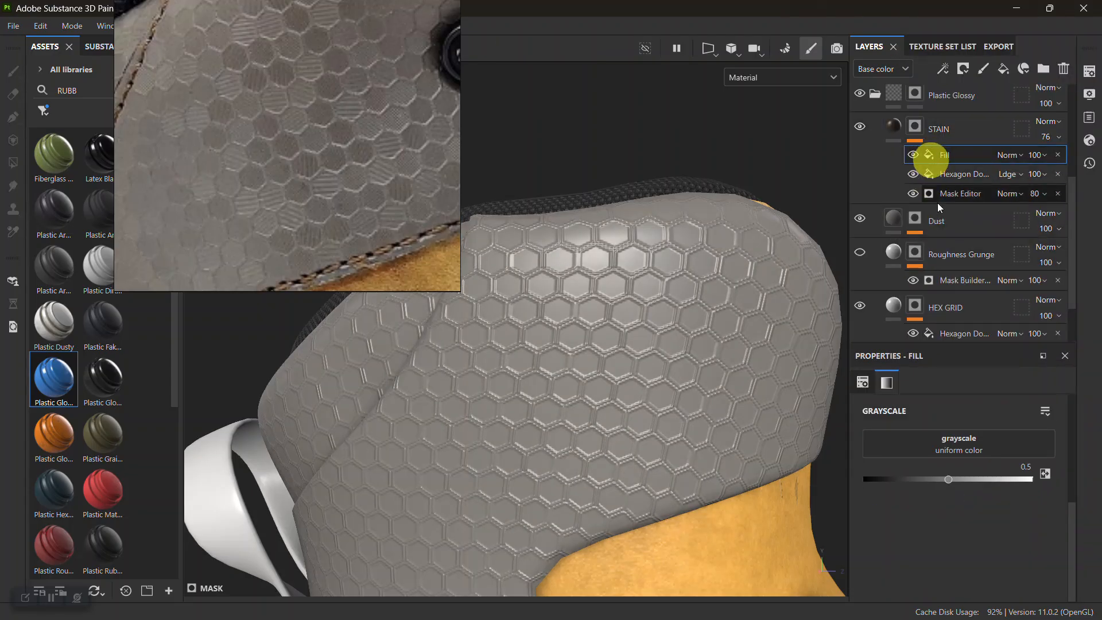
click(934, 444)
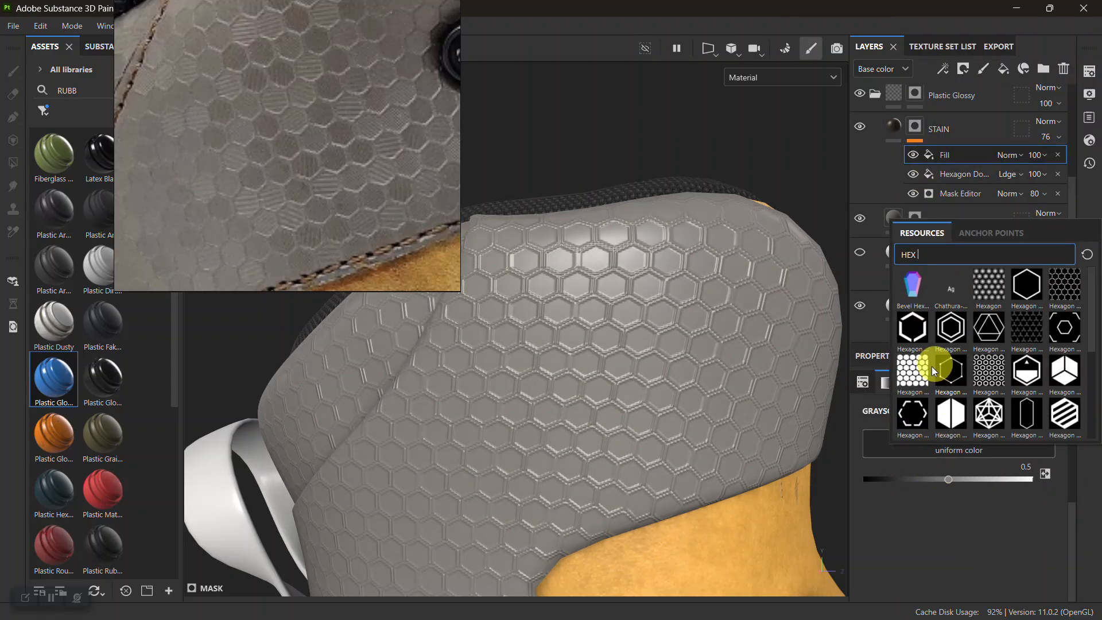
key(BackSpace)
key(BackSpace)
key(BackSpace)
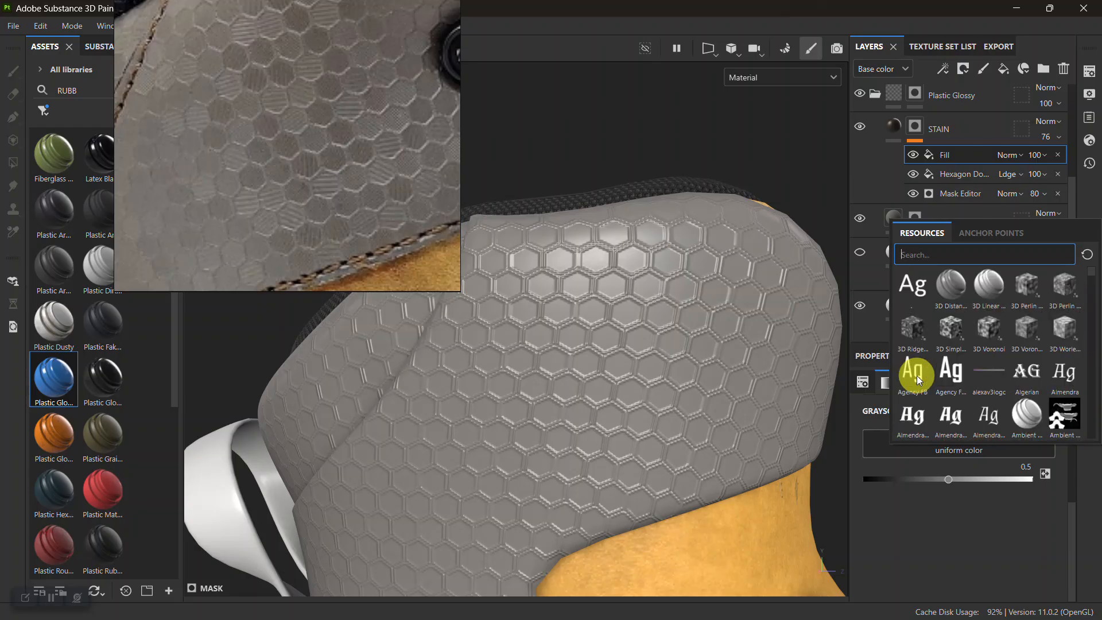
text(CLOUF)
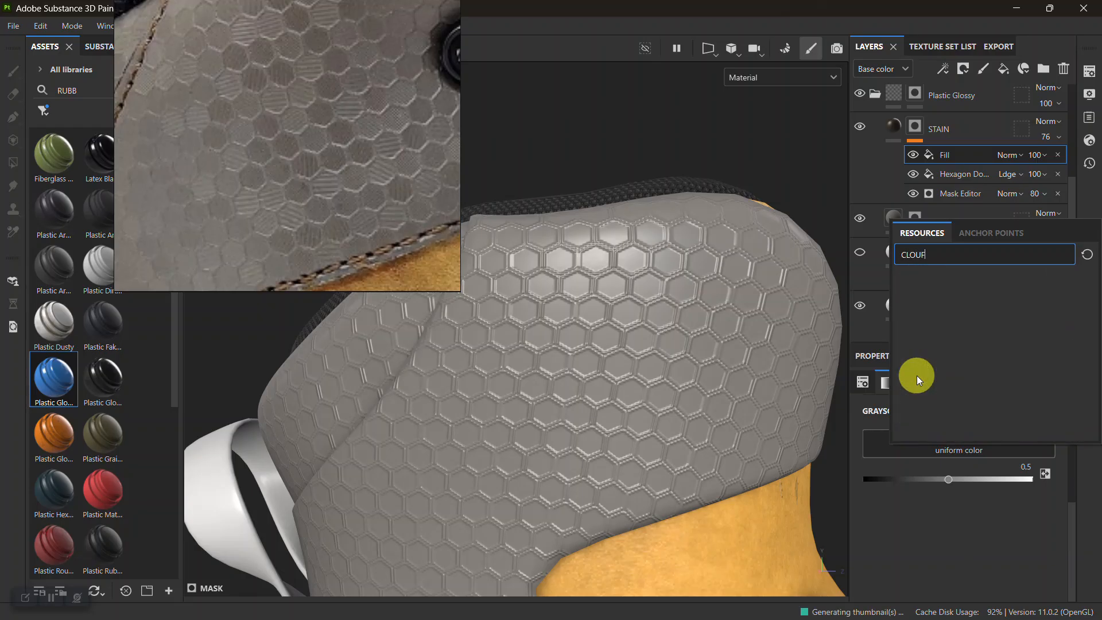
key(BackSpace)
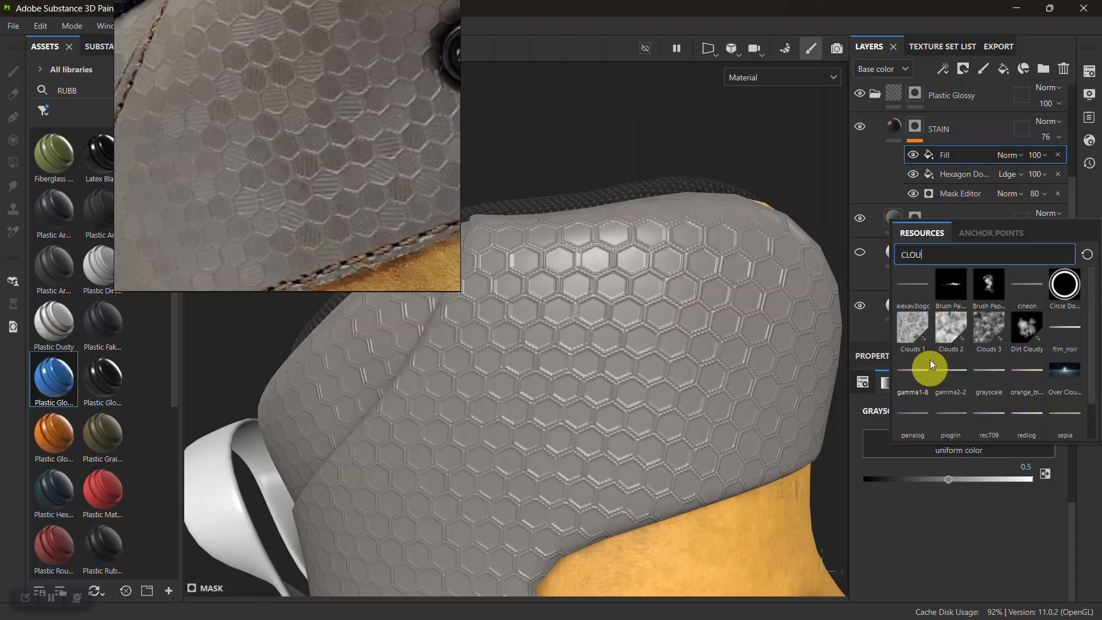
click(988, 326)
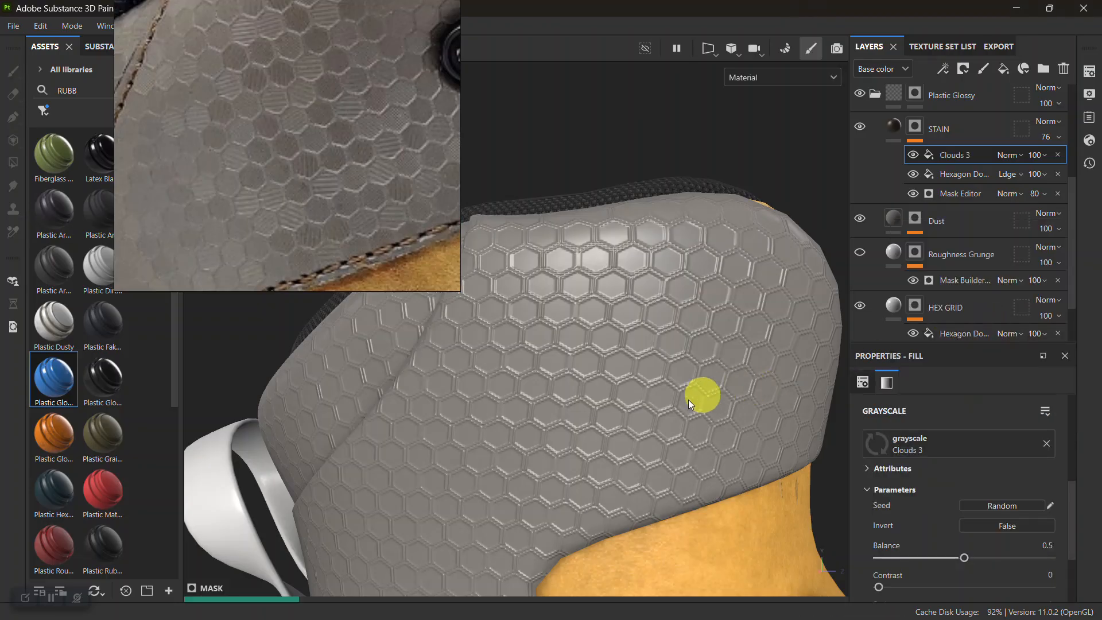
Set the Clouds 3 mask fill's blending mode to Multiply and its Balance to 0.77
alt+right_drag(693, 428, 653, 387)
alt+middle_drag(653, 387, 746, 317)
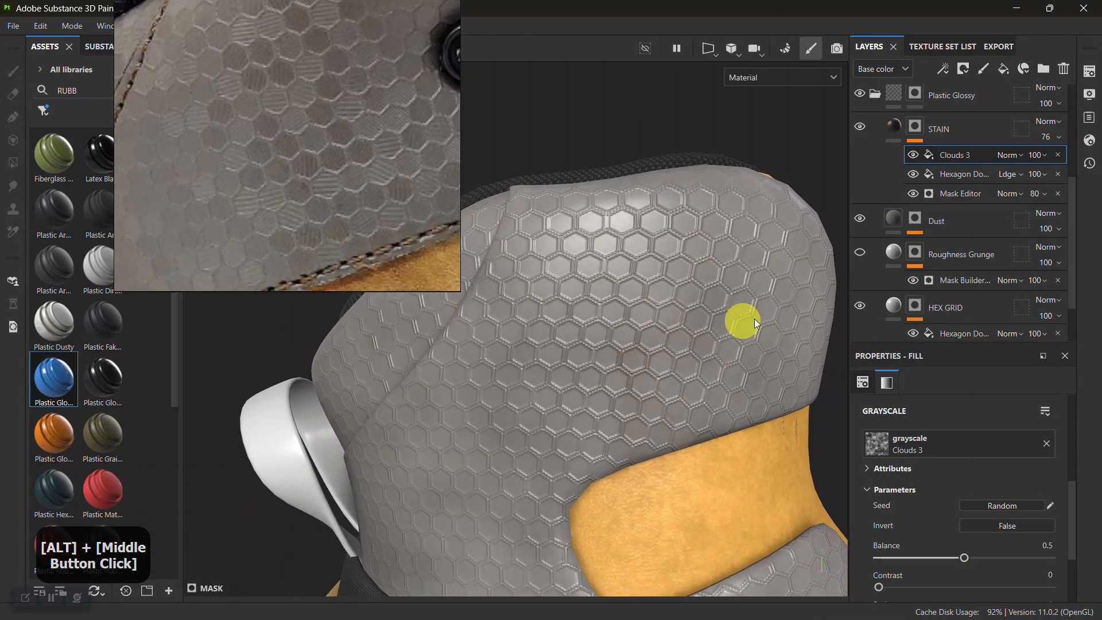
click(1024, 155)
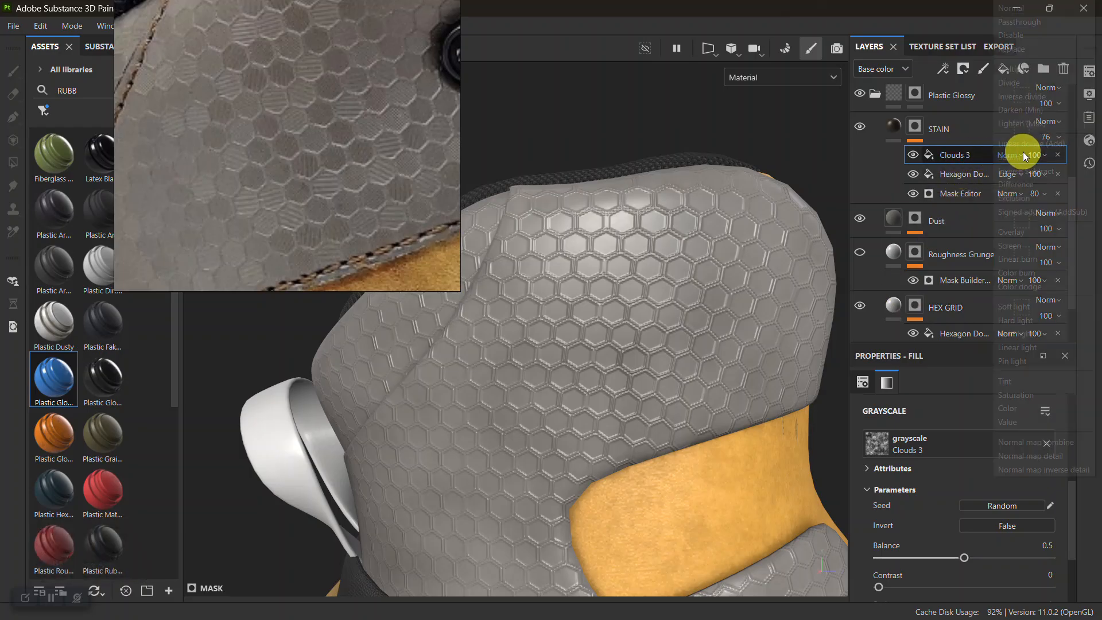
click(1027, 71)
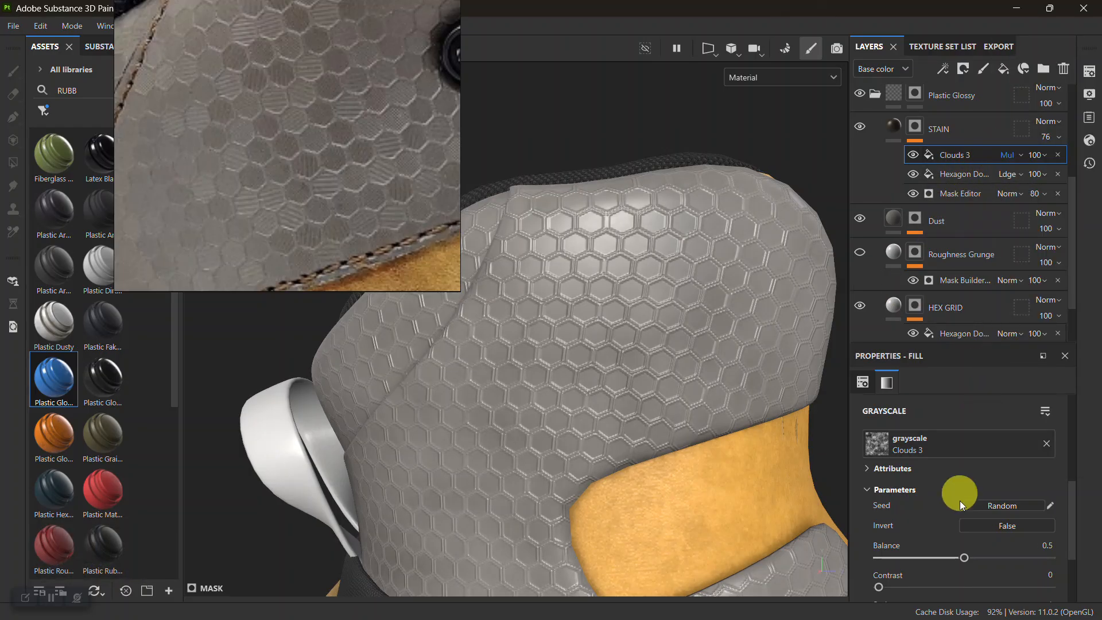
drag(962, 555, 1011, 546)
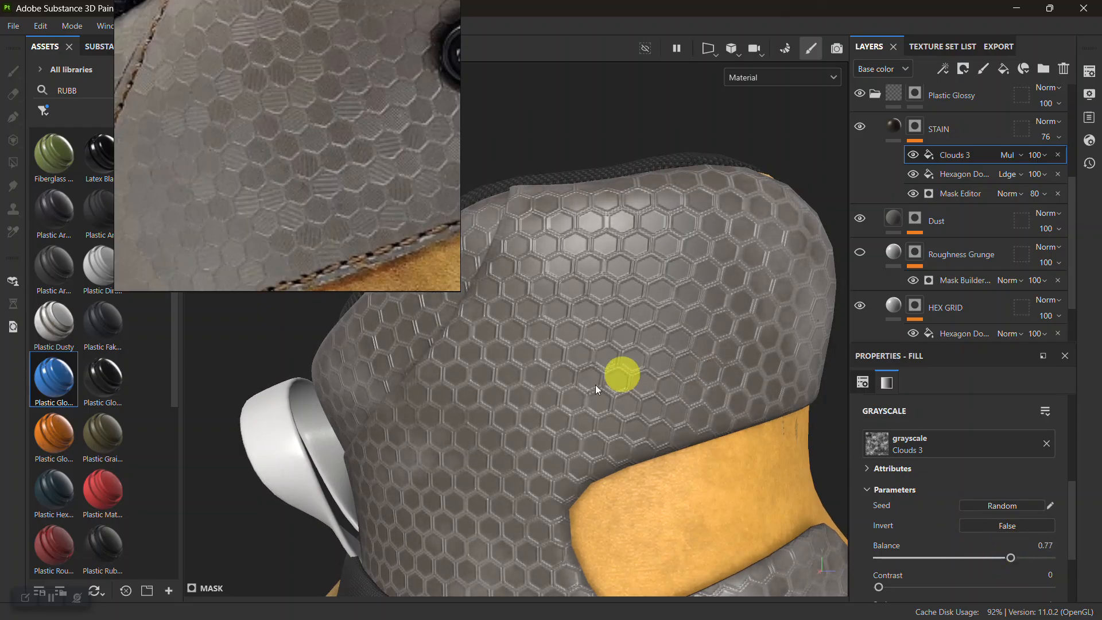
Set the Clouds 3 fill's UV tiling to 18.52 and check it against the reference photo
alt+right_drag(636, 370, 467, 182)
drag(366, 202, 513, 291)
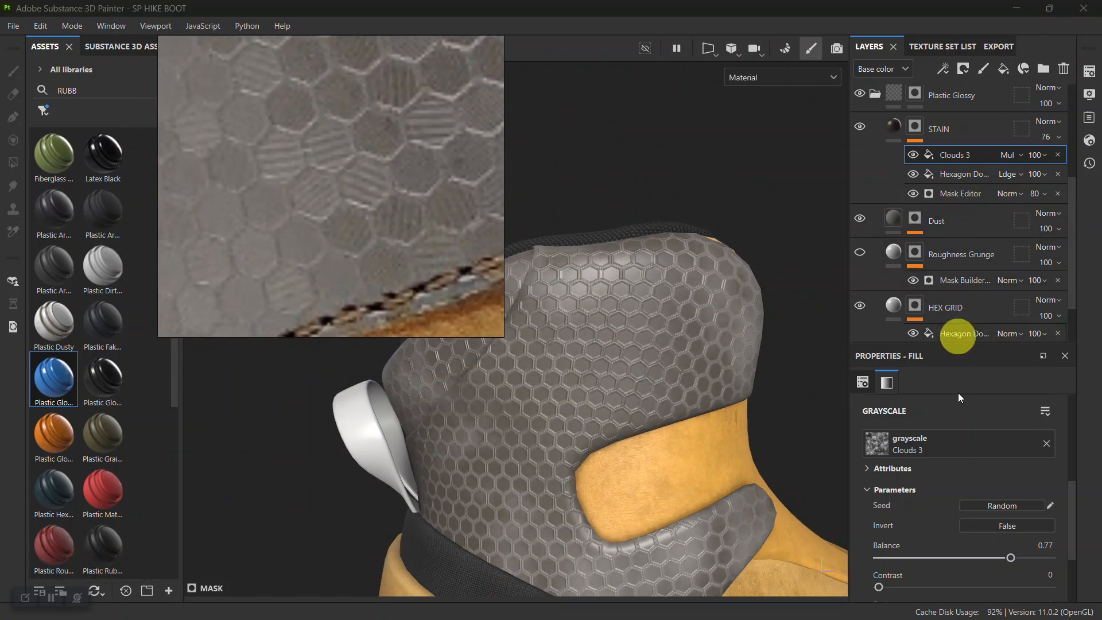
scroll(969, 513, up, 5)
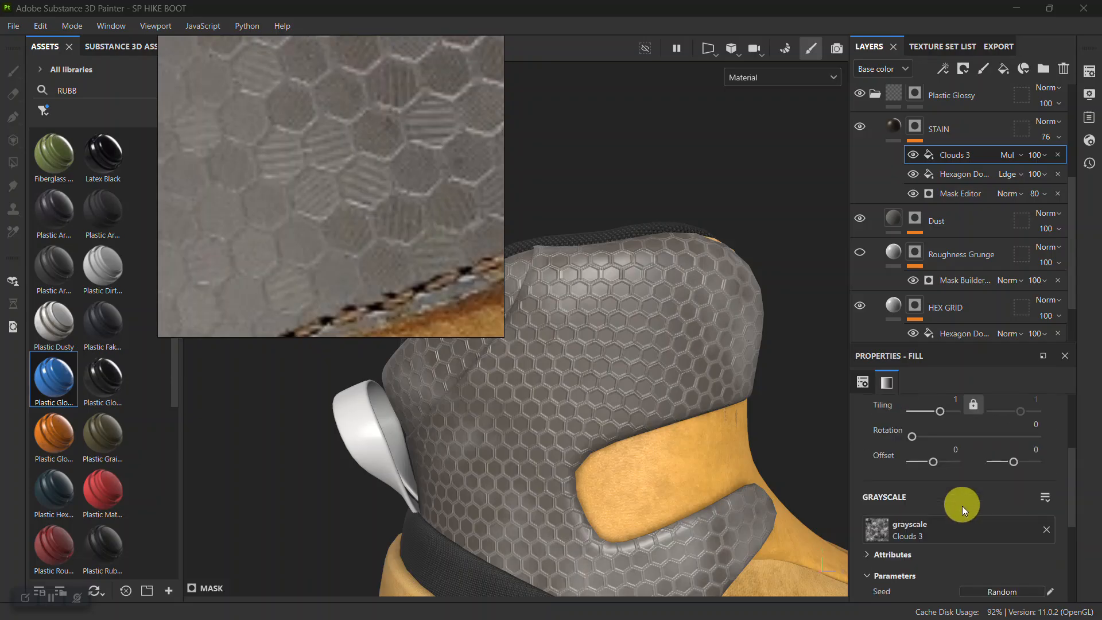
drag(944, 495, 950, 497)
scroll(323, 203, down, 7)
alt+middle_drag(495, 302, 708, 315)
alt+drag(708, 315, 693, 289)
alt+middle_drag(693, 290, 673, 362)
alt+right_drag(673, 362, 639, 381)
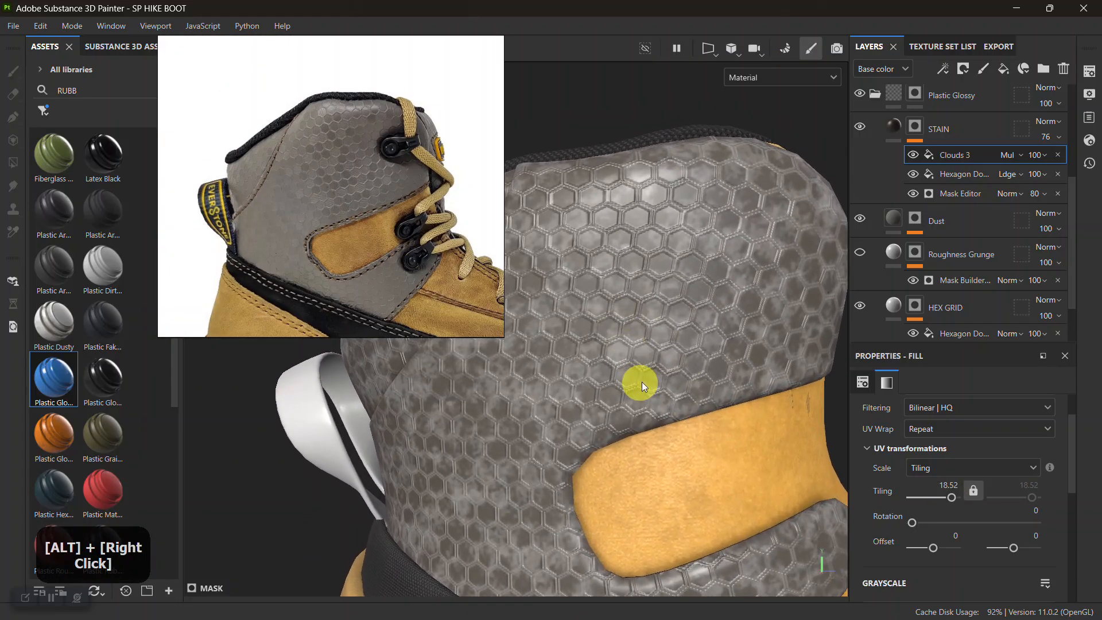
Set the Clouds 3 mask fill's opacity to 38 in the STAIN layer
click(1044, 154)
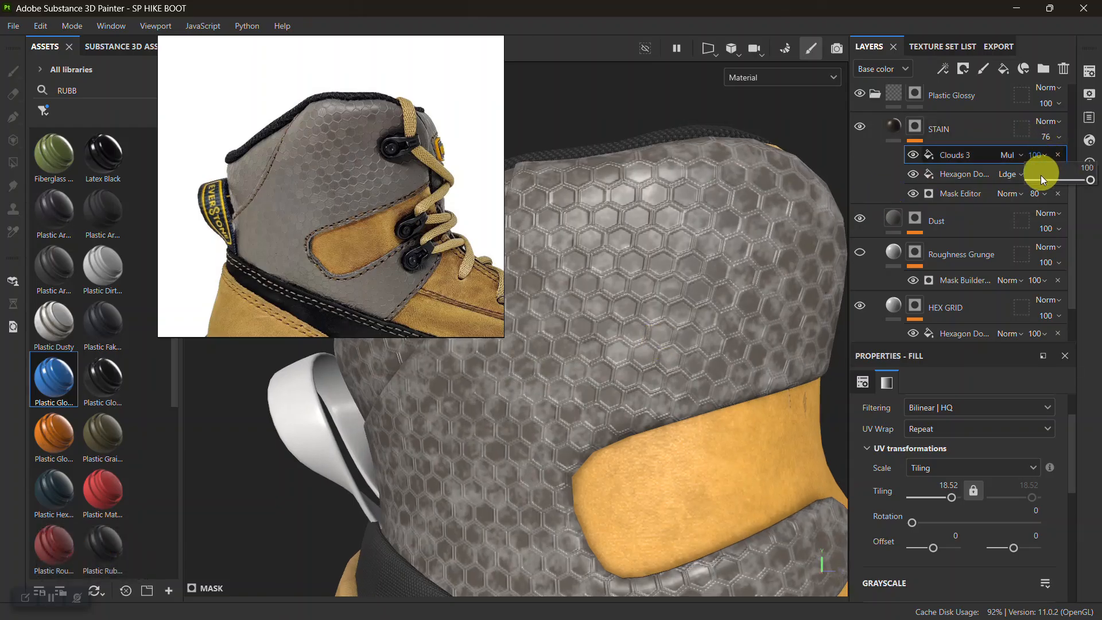
click(1040, 177)
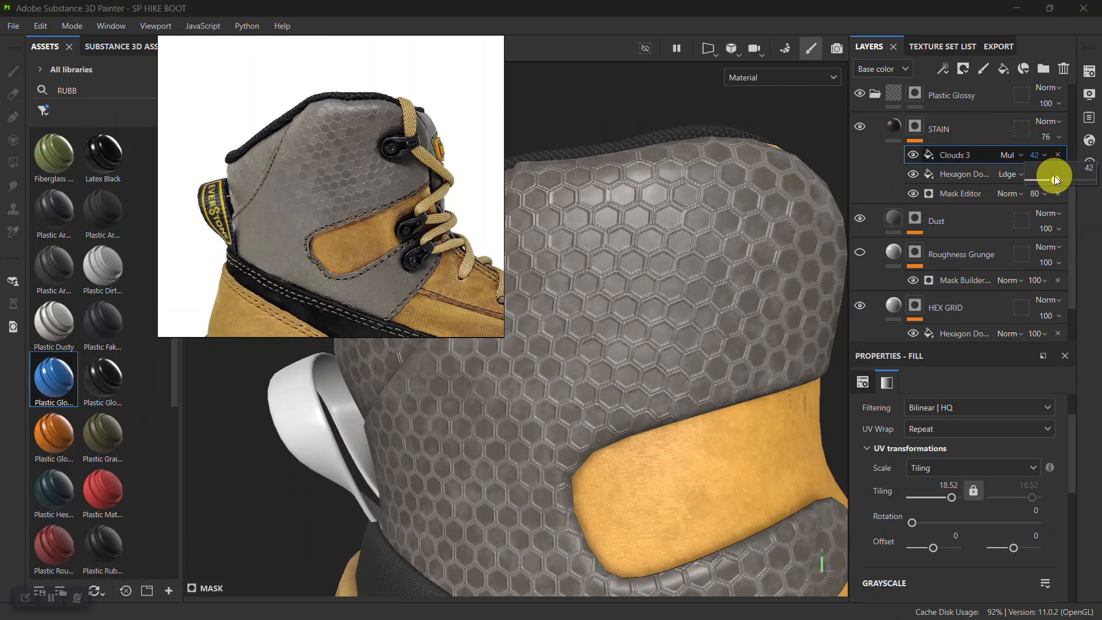
drag(1054, 172, 1051, 171)
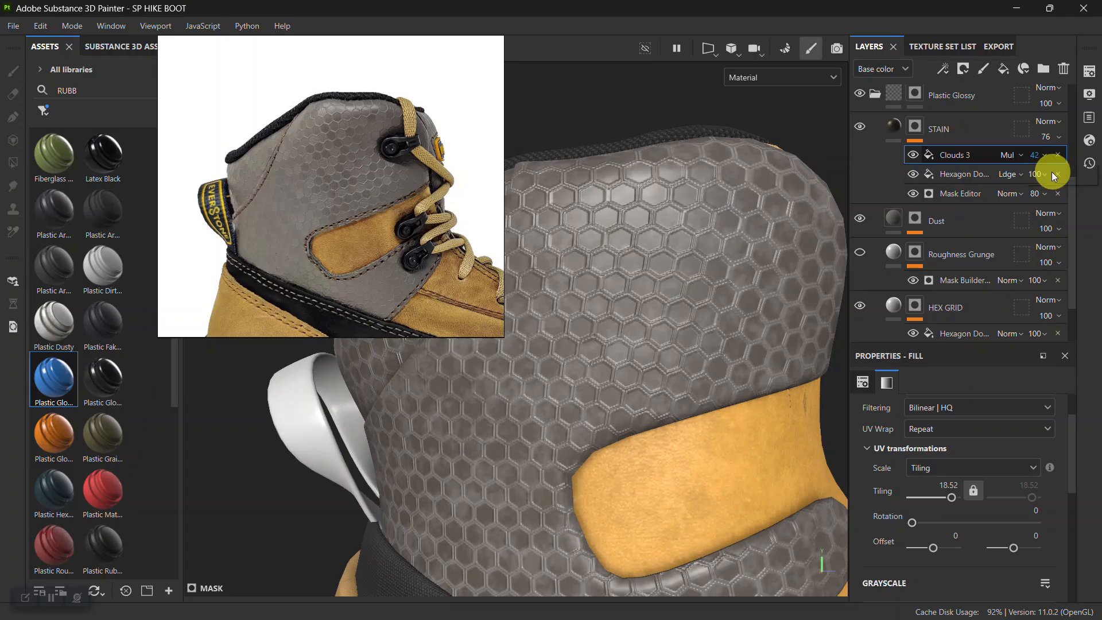
alt+right_drag(458, 246, 566, 172)
alt+drag(566, 172, 656, 360)
alt+middle_drag(654, 357, 635, 401)
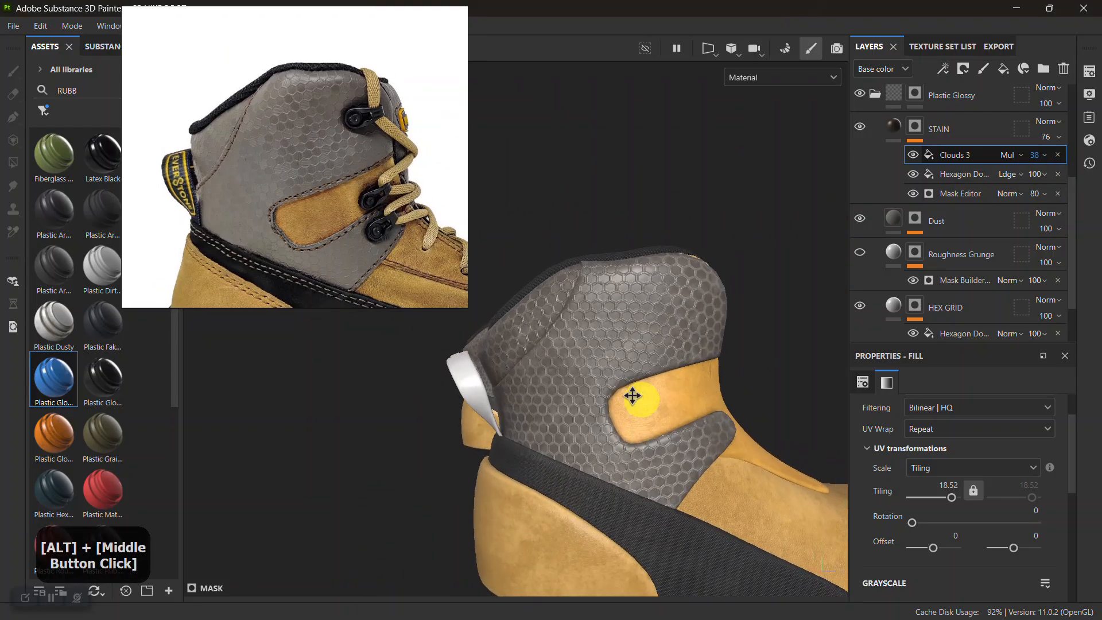
Set the opacity of the STAIN mask's Hexagon Double fill to 87
alt+right_drag(635, 402, 793, 323)
click(1040, 174)
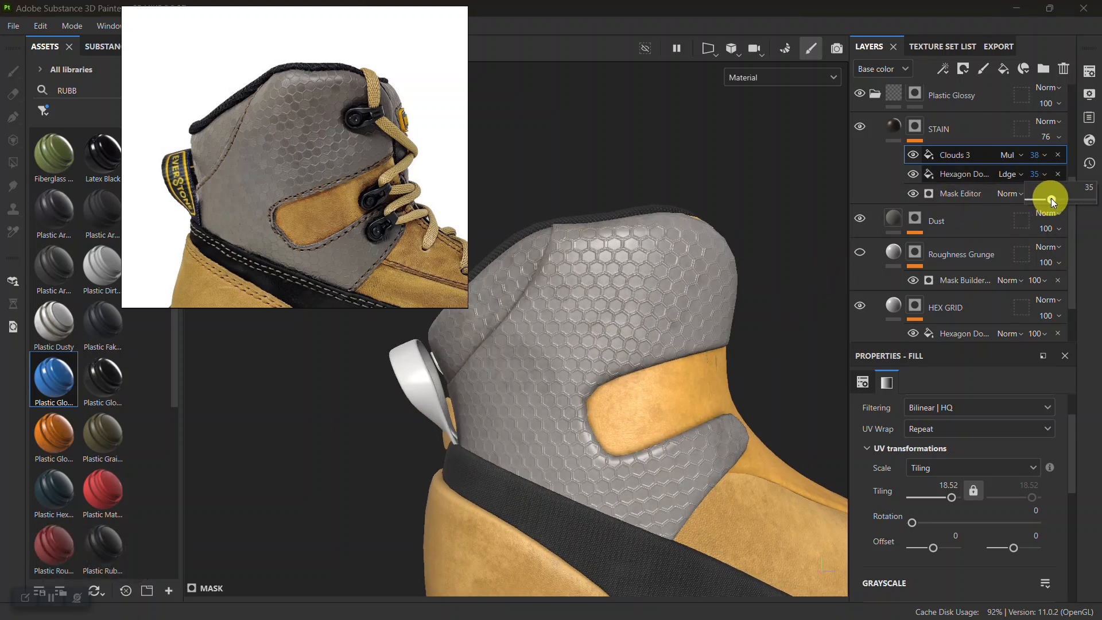
drag(1052, 202, 1071, 201)
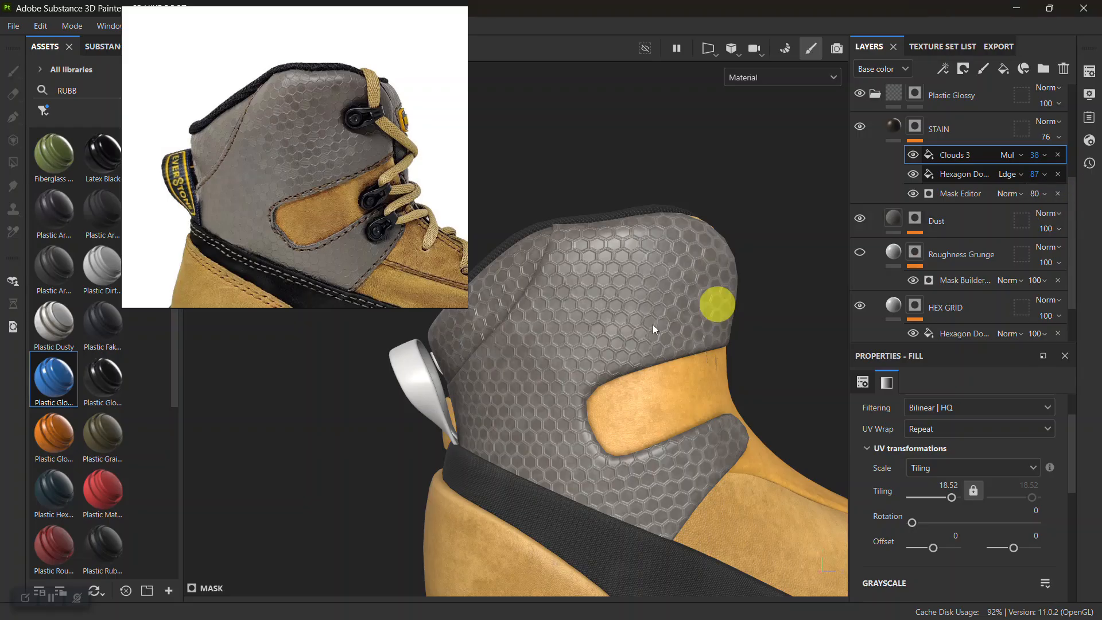
Examine the stained hexagon pattern around the boot's upper from different angles and distances against the reference photo
alt+right_drag(580, 357, 568, 480)
alt+drag(568, 479, 637, 411)
alt+right_drag(637, 410, 568, 315)
alt+middle_drag(569, 315, 647, 290)
alt+drag(647, 290, 542, 320)
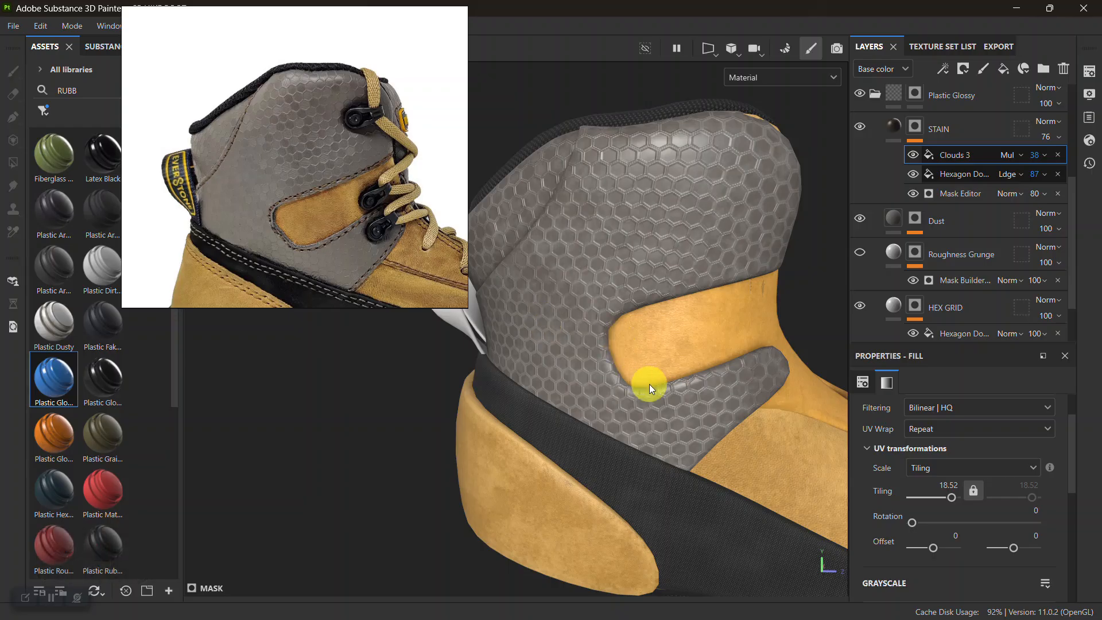
alt+middle_drag(649, 383, 614, 361)
alt+drag(614, 361, 615, 327)
alt+middle_drag(614, 327, 652, 290)
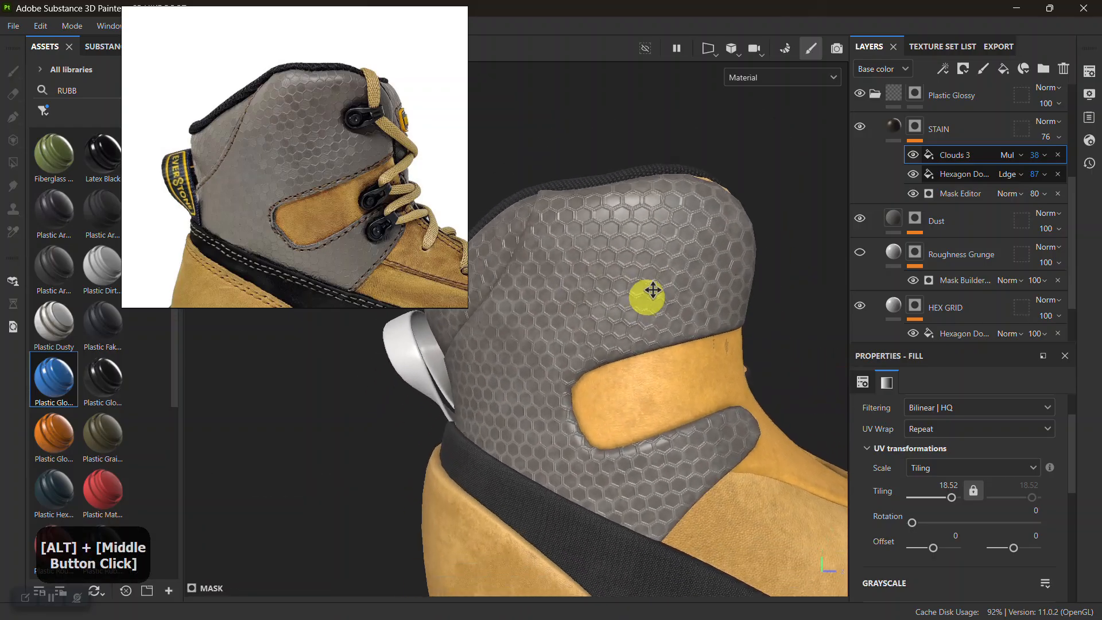
shift+right_drag(683, 322, 632, 388)
alt+drag(632, 388, 663, 369)
alt+right_drag(664, 368, 514, 287)
alt+middle_drag(514, 287, 635, 376)
alt+right_drag(635, 376, 577, 297)
alt+drag(578, 298, 654, 295)
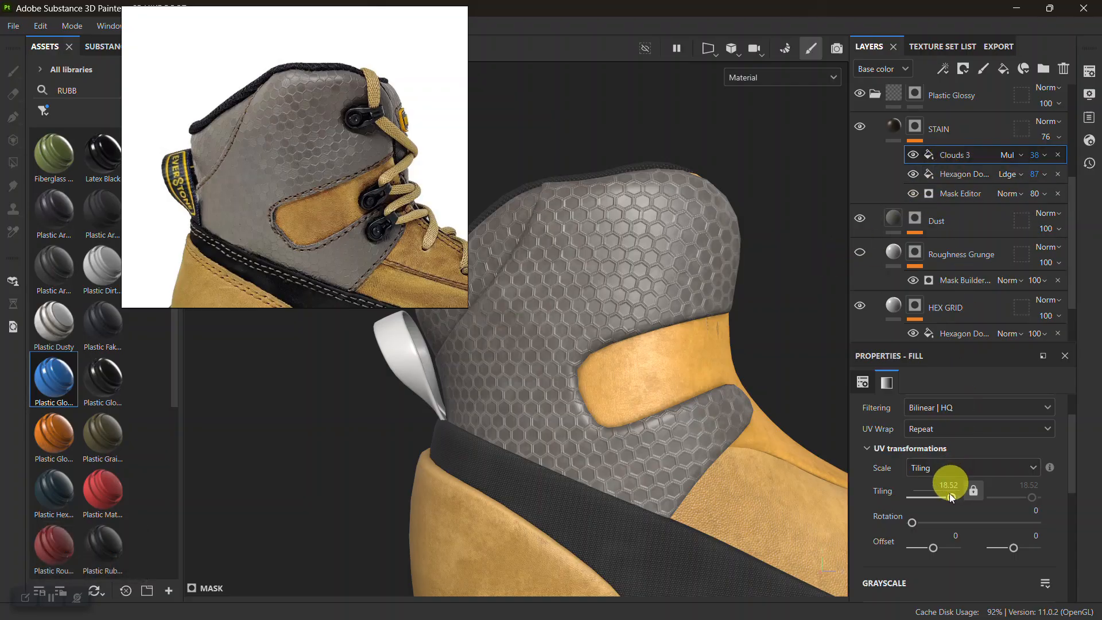
Try a higher Contrast on the Clouds 3 fill and undo the change
scroll(933, 542, down, 5)
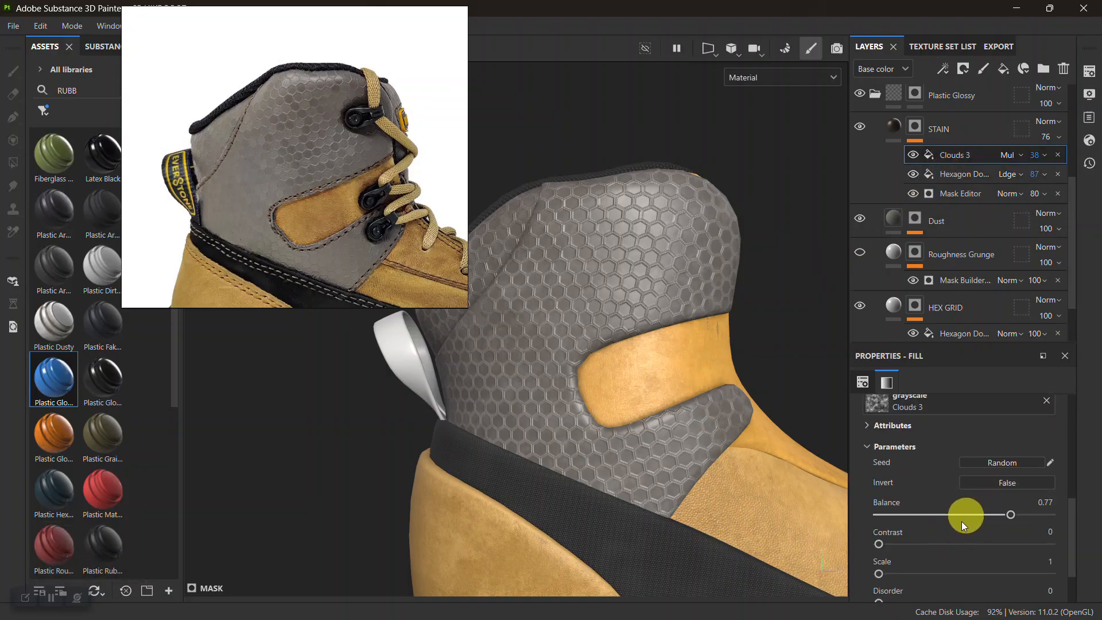
drag(922, 543, 1037, 544)
key(ctrl+z)
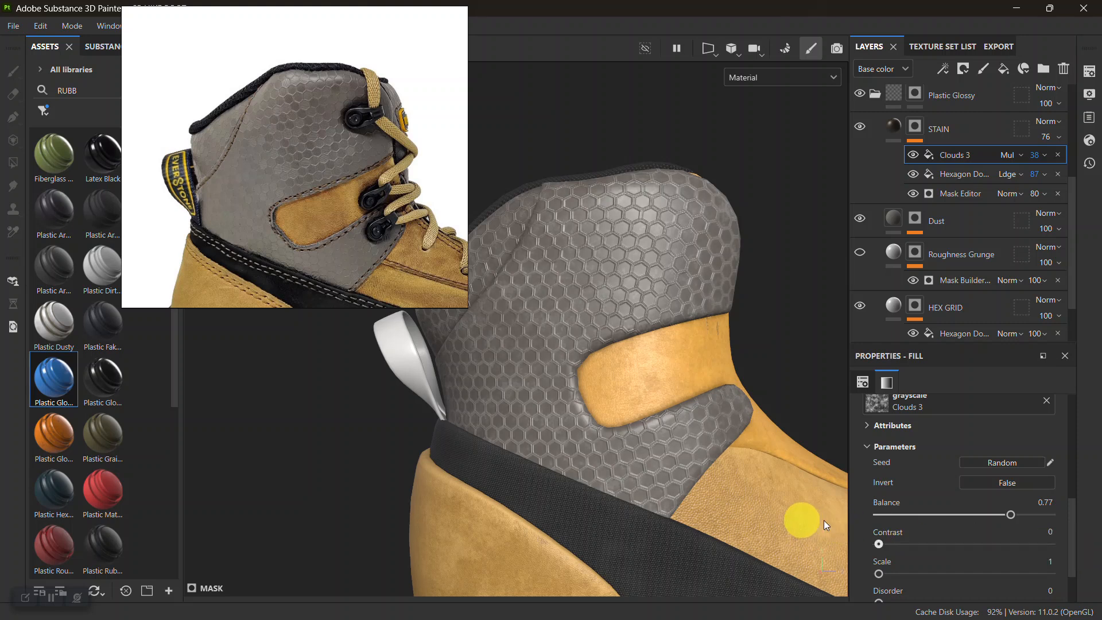
Set the texture set size of the boot's top siders to 4096
alt+right_drag(689, 459, 666, 322)
alt+drag(667, 326, 747, 358)
alt+middle_drag(740, 357, 659, 354)
alt+right_drag(660, 354, 652, 436)
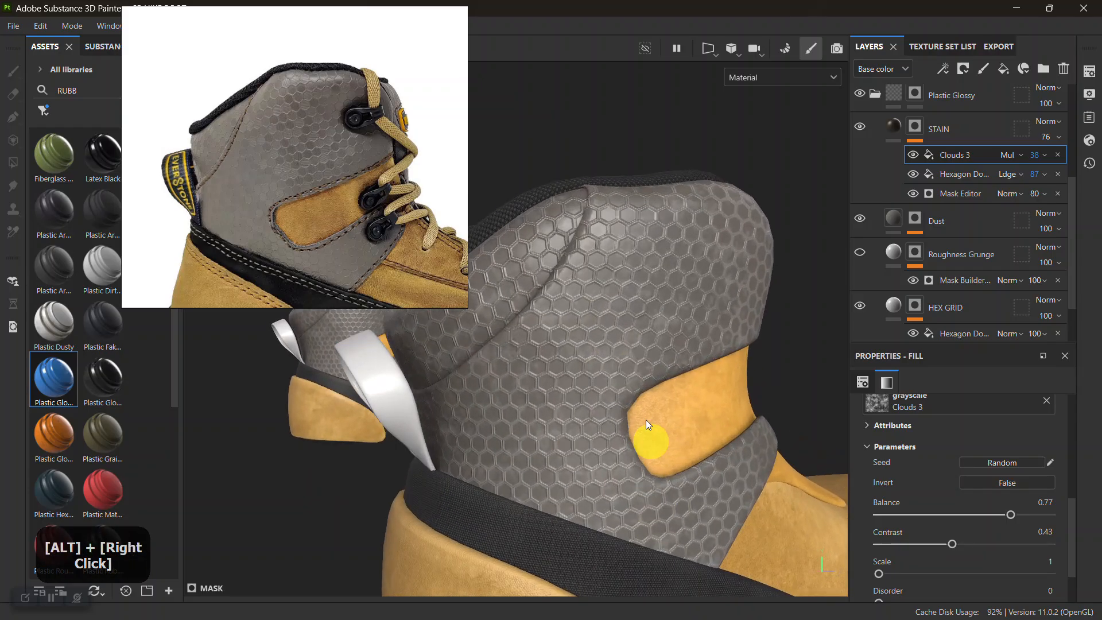
alt+drag(652, 435, 595, 363)
alt+middle_drag(595, 364, 610, 322)
alt+right_drag(610, 322, 613, 345)
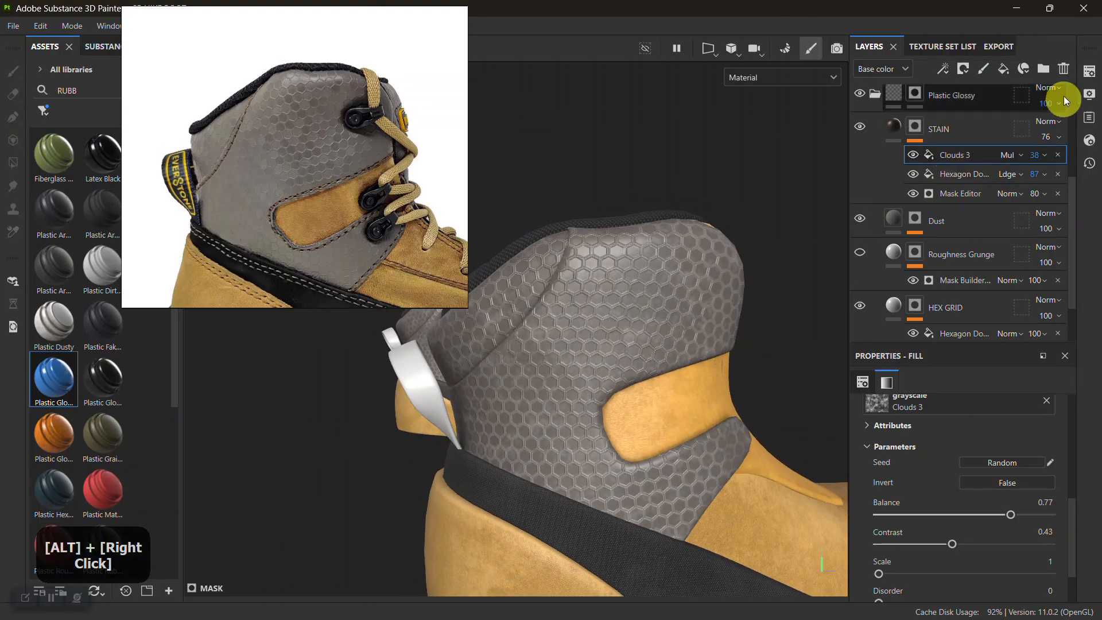
click(1088, 71)
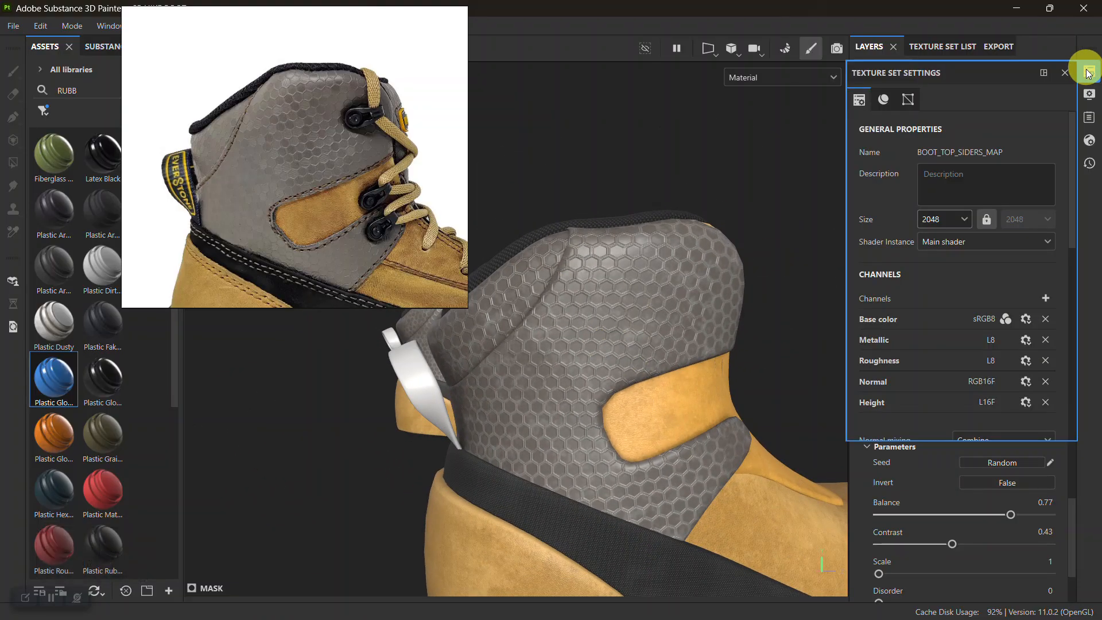
click(956, 220)
click(937, 313)
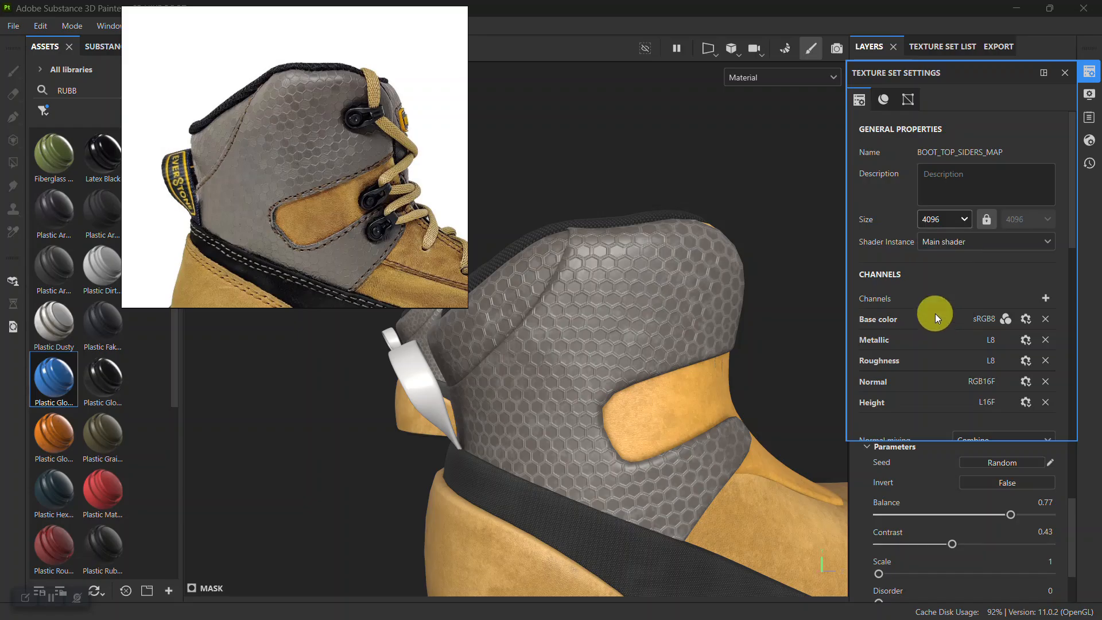
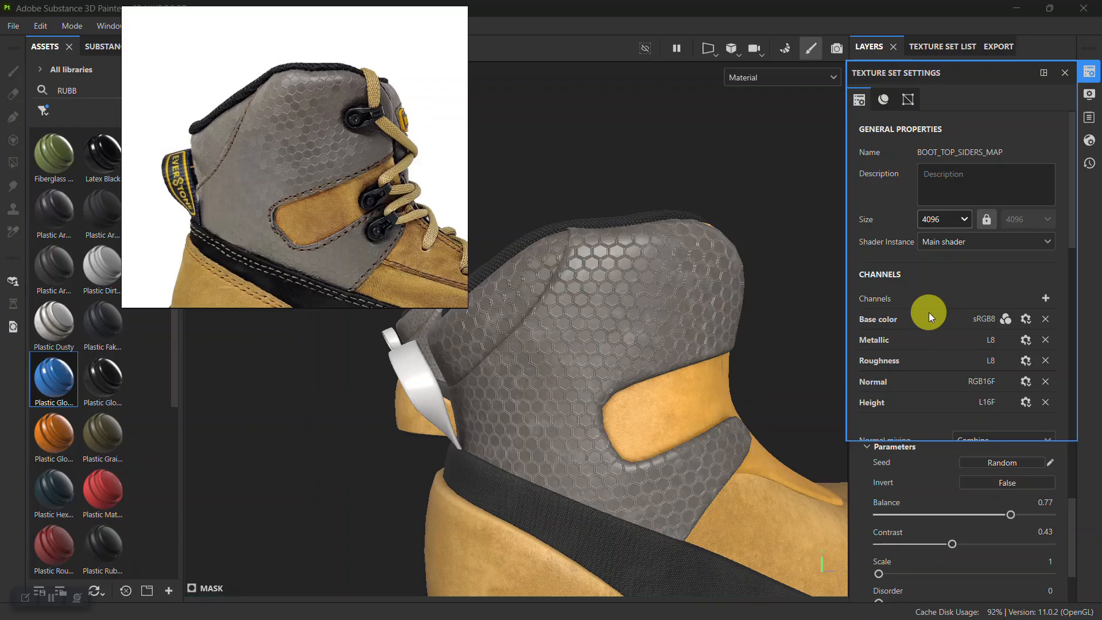
click(1064, 72)
Examine the stained hexagon pattern on the boot collar from different angles, distances and lighting directions against the reference photo
alt+drag(631, 304, 683, 332)
alt+middle_drag(683, 330, 681, 282)
mouse_move(681, 283)
shift+right_down()
mouse_move(689, 298)
mouse_move(558, 326)
mouse_move(569, 325)
shift+right_up()
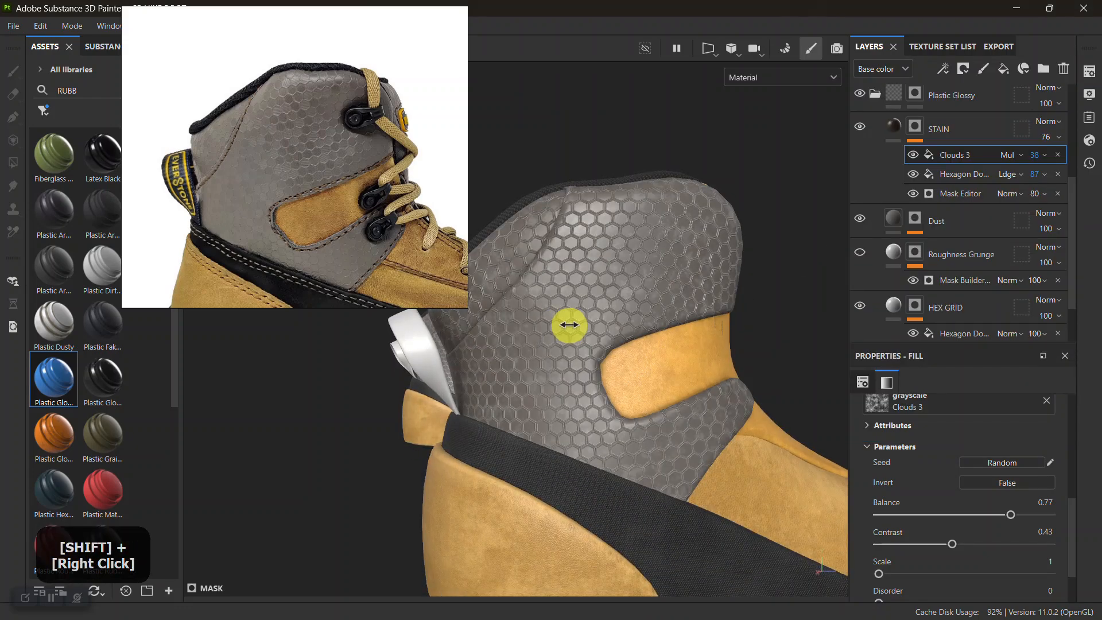
alt+drag(663, 338, 626, 340)
alt+middle_drag(636, 313, 608, 340)
alt+right_drag(614, 350, 737, 516)
alt+middle_drag(676, 359, 704, 351)
alt+drag(704, 350, 659, 364)
alt+right_drag(659, 364, 659, 457)
alt+drag(659, 458, 677, 405)
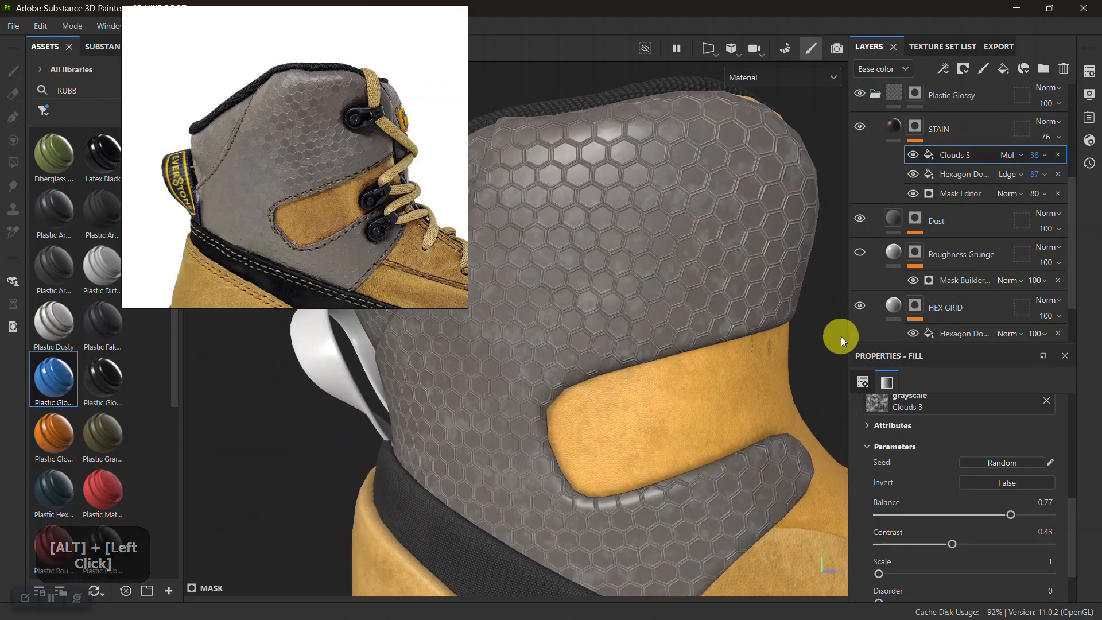
alt+drag(673, 322, 698, 319)
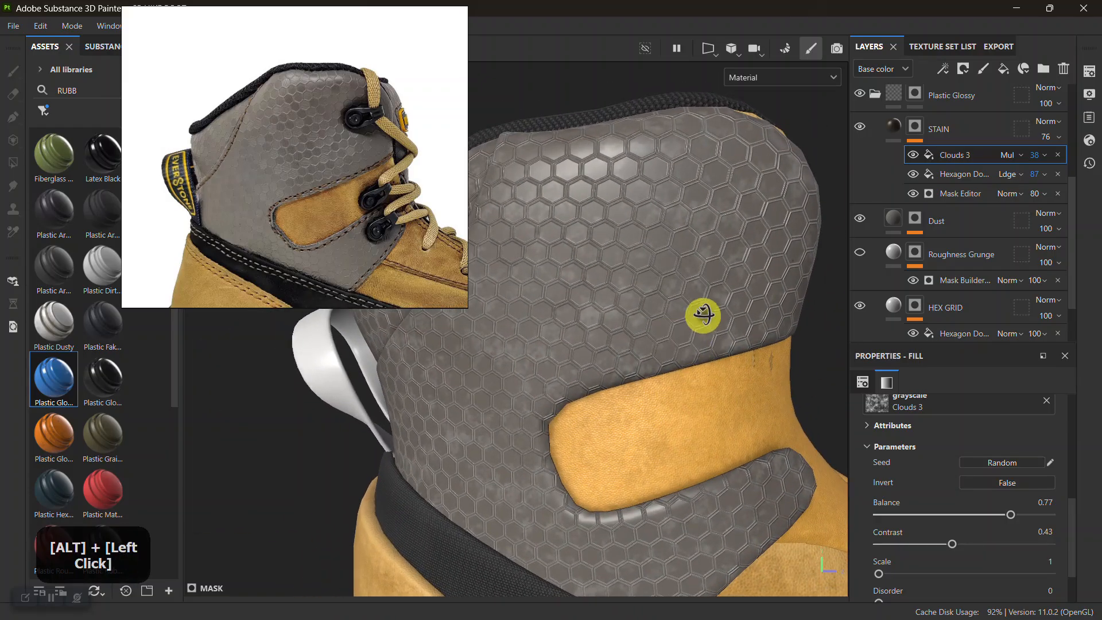
Add a Blur filter above the Clouds 3 fill in the STAIN layer's mask
right_click(956, 154)
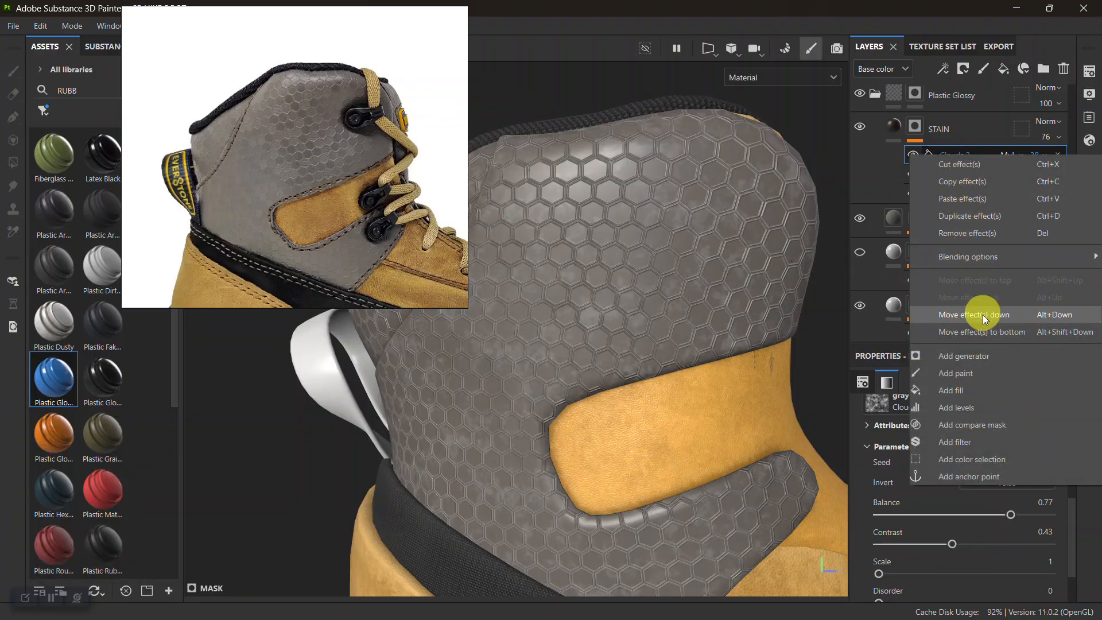
click(1071, 553)
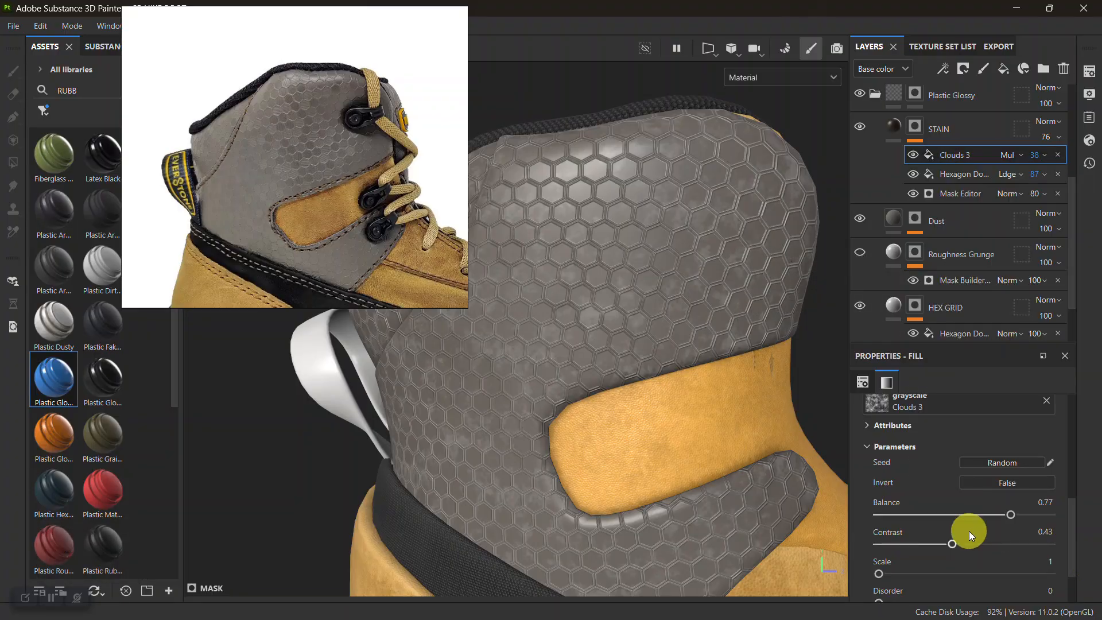
scroll(966, 531, down, 2)
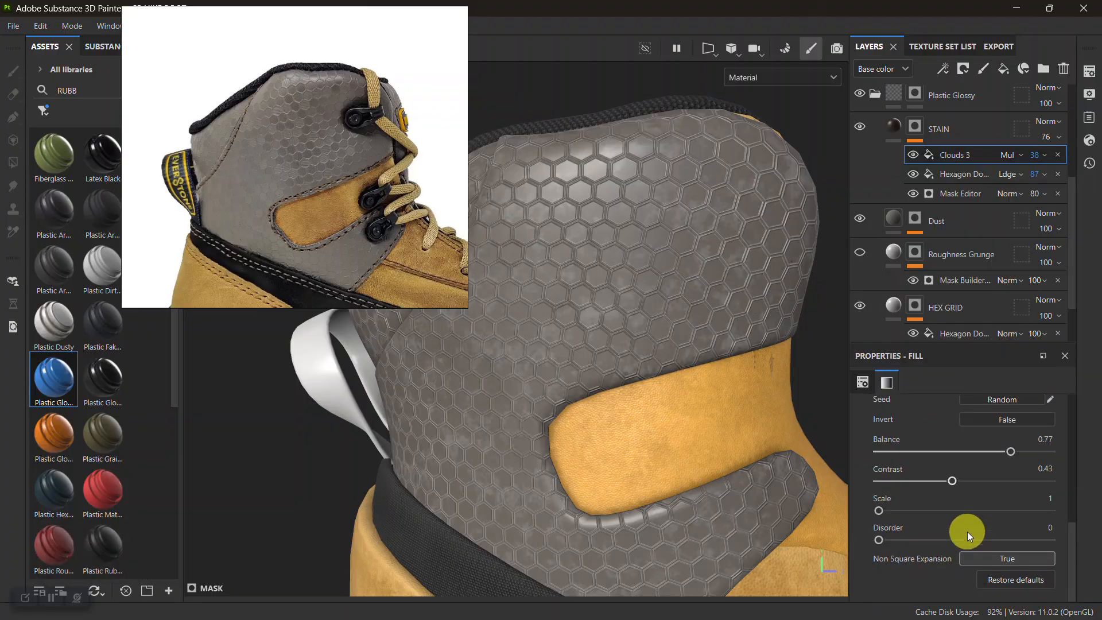
right_click(951, 155)
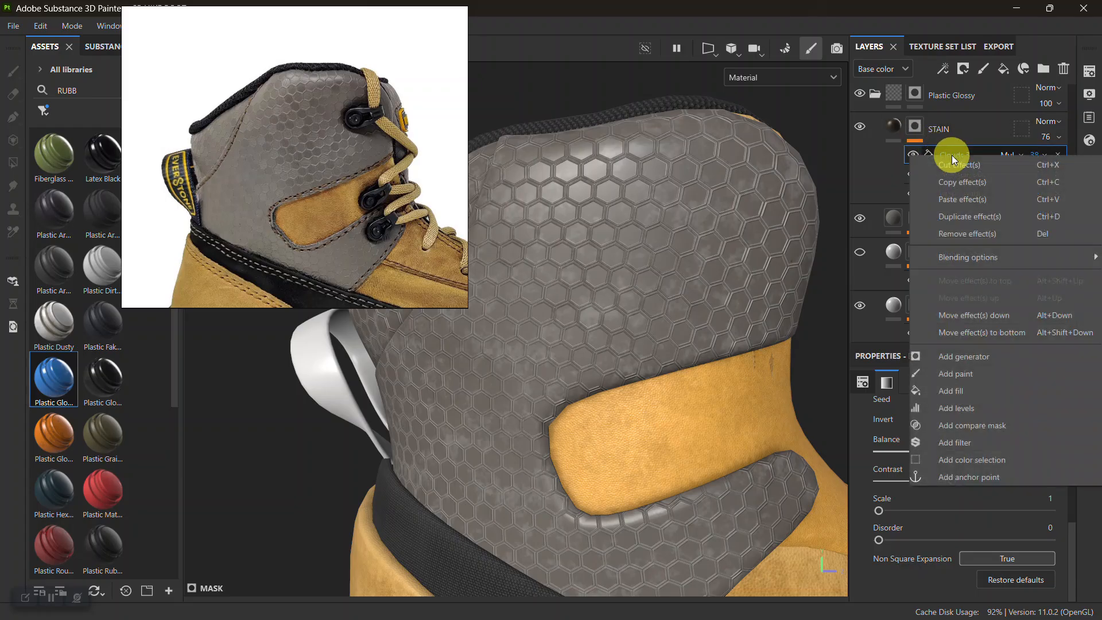
click(976, 443)
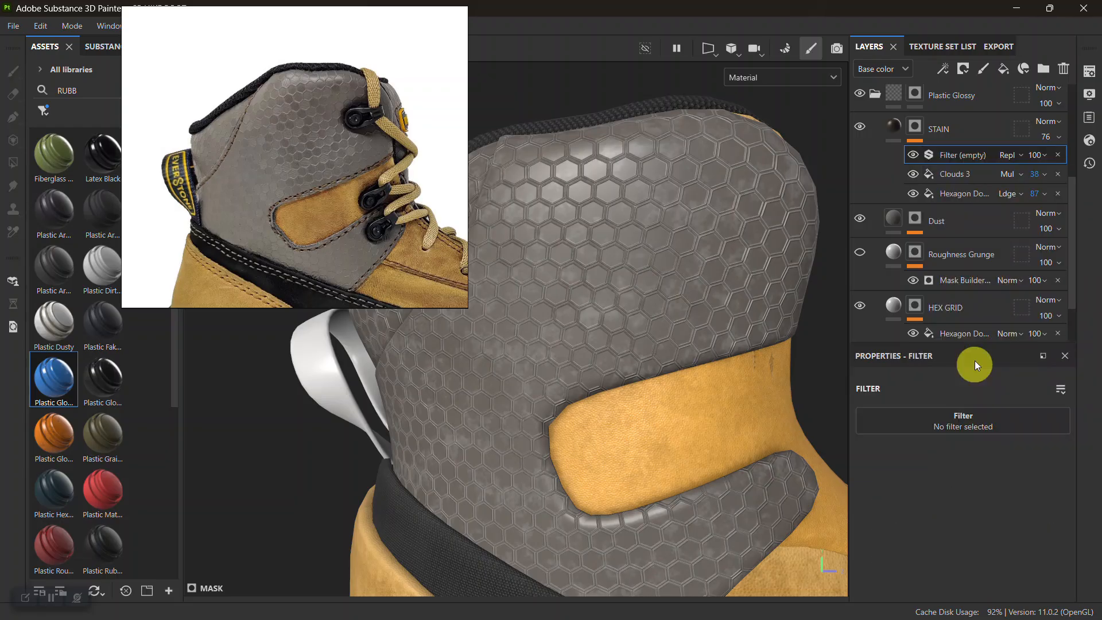
click(964, 422)
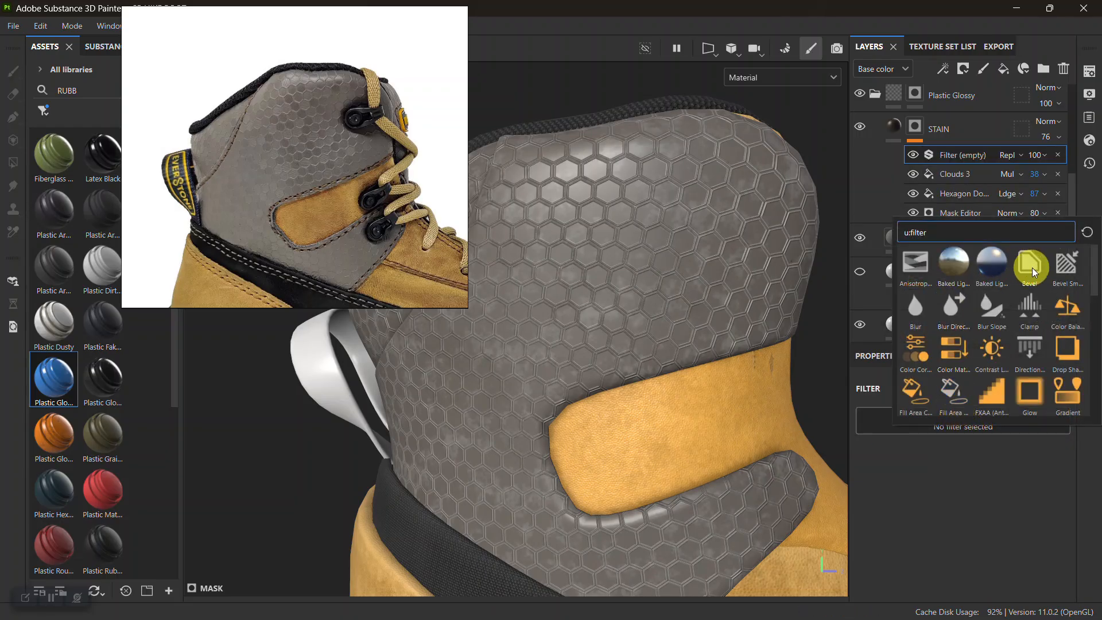
click(916, 310)
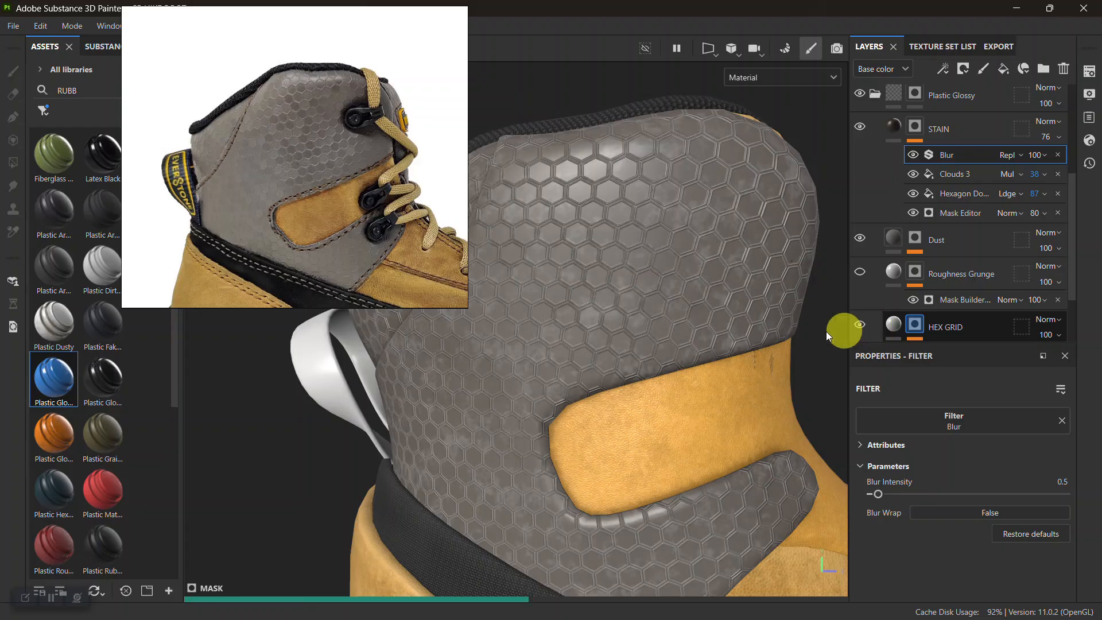
Compare the collar's hexagon stain up close with the Blur filter shown and hidden
alt+drag(660, 364, 704, 344)
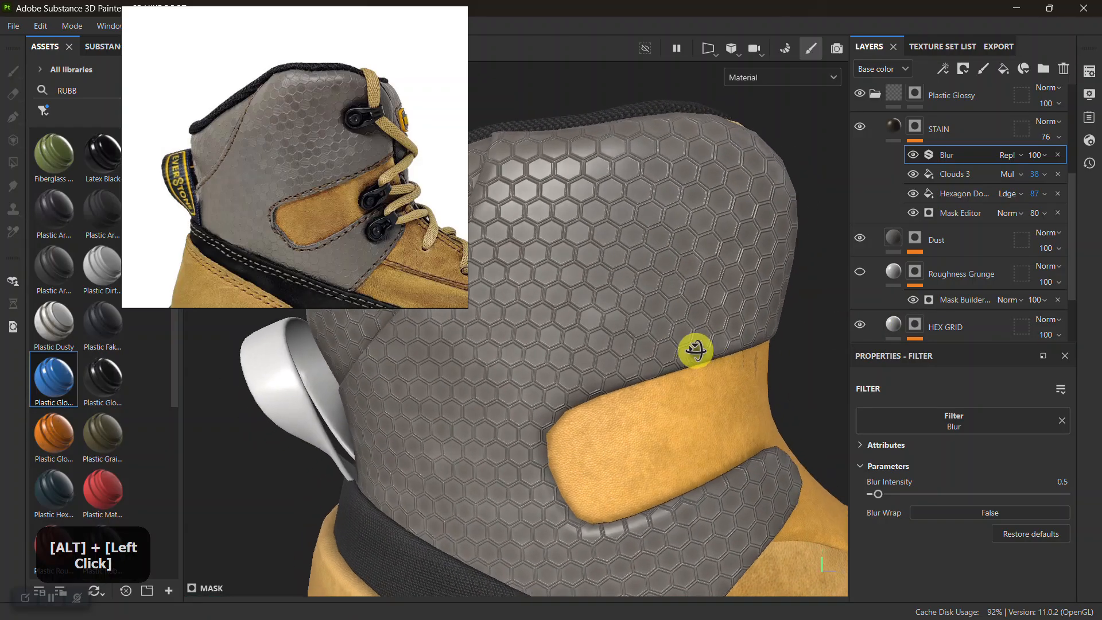
alt+middle_drag(701, 344, 663, 351)
alt+drag(664, 352, 794, 364)
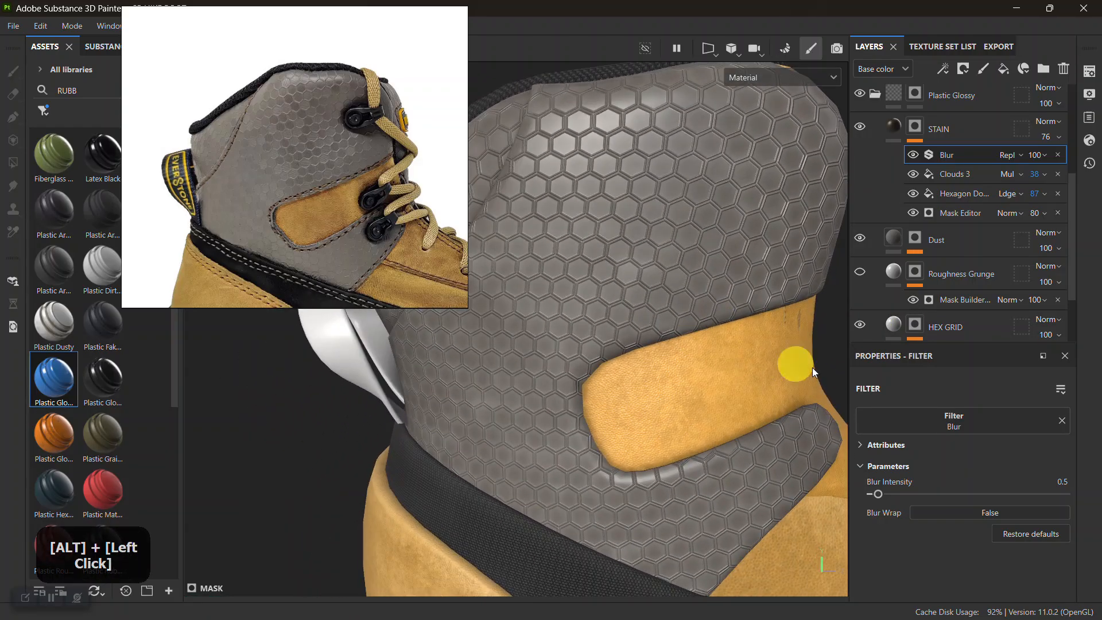
click(917, 157)
click(914, 157)
click(915, 157)
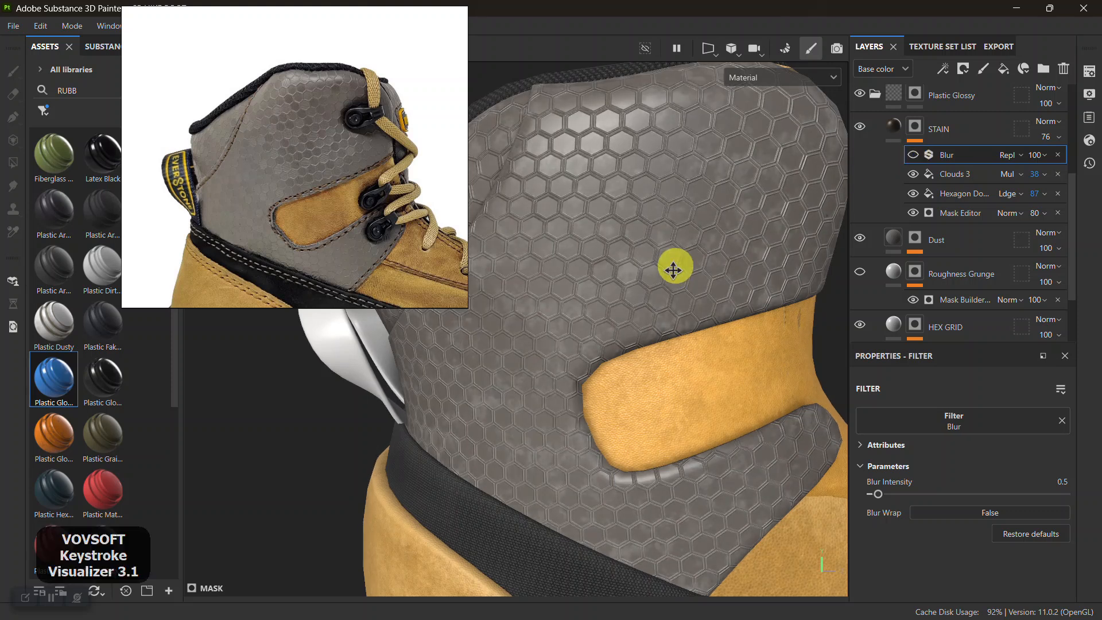
alt+right_drag(671, 266, 666, 396)
alt+drag(666, 396, 851, 228)
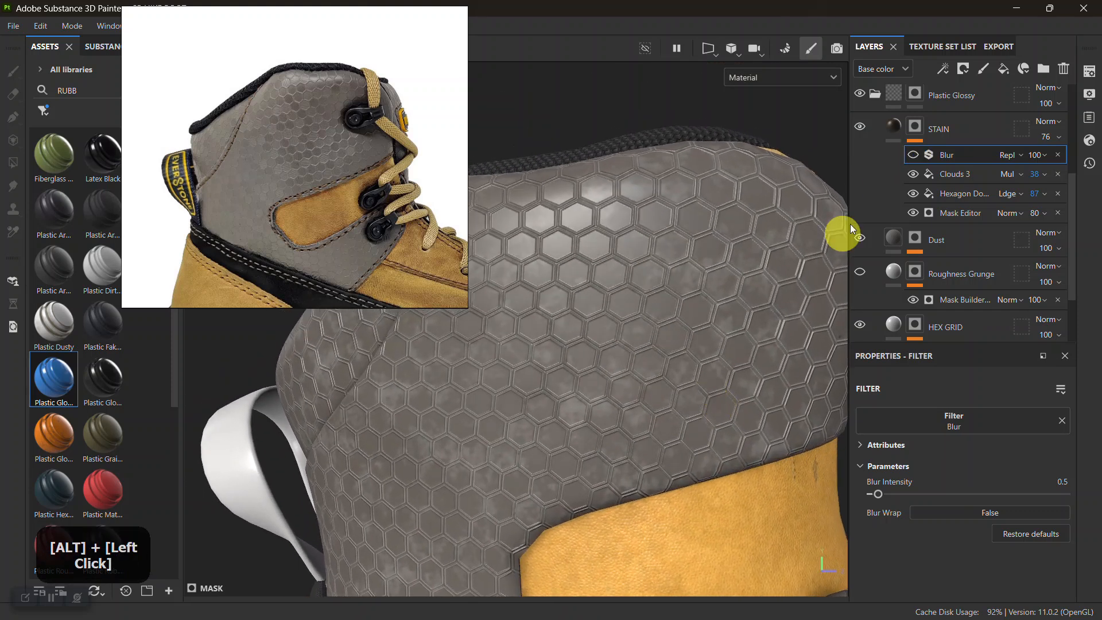
Show the STAIN mask's Blur filter again and set its Blur Intensity to 0.42
click(915, 156)
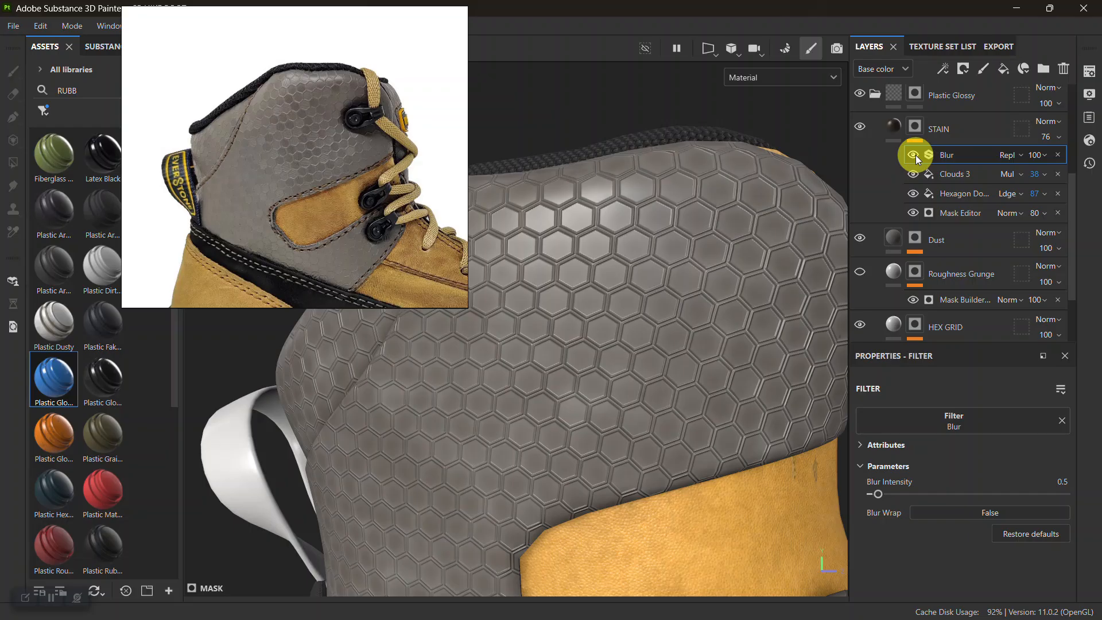
drag(875, 492, 872, 492)
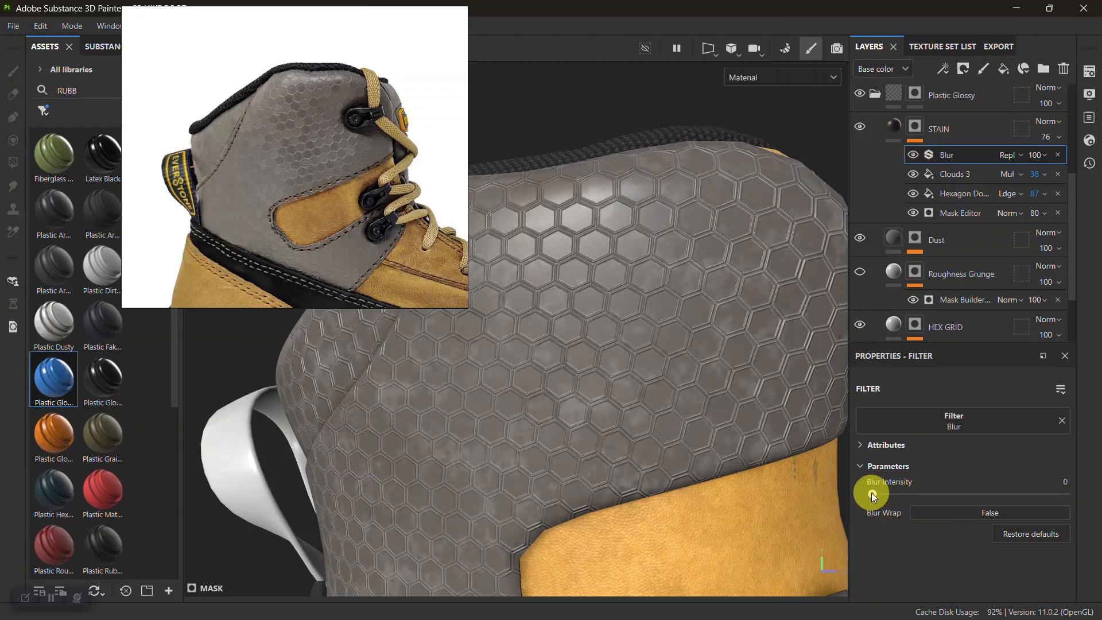
drag(874, 493, 879, 492)
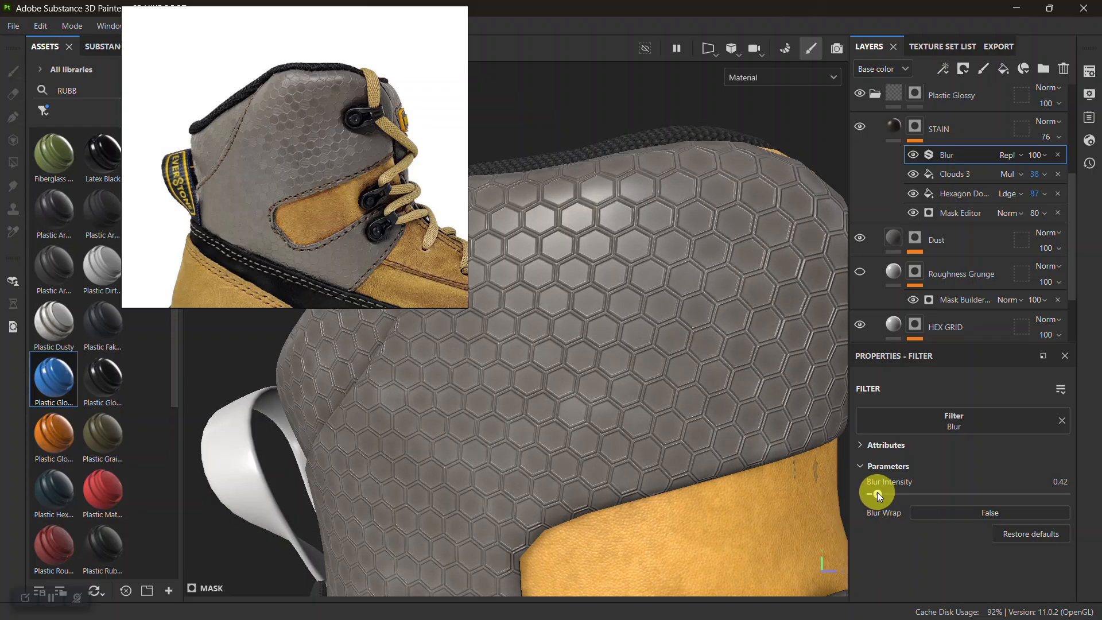
Lower the STAIN layer's fill Roughness to 0.2331 to make the stain glossier
alt+right_drag(706, 436, 679, 393)
alt+middle_drag(671, 355, 639, 270)
alt+drag(639, 271, 696, 326)
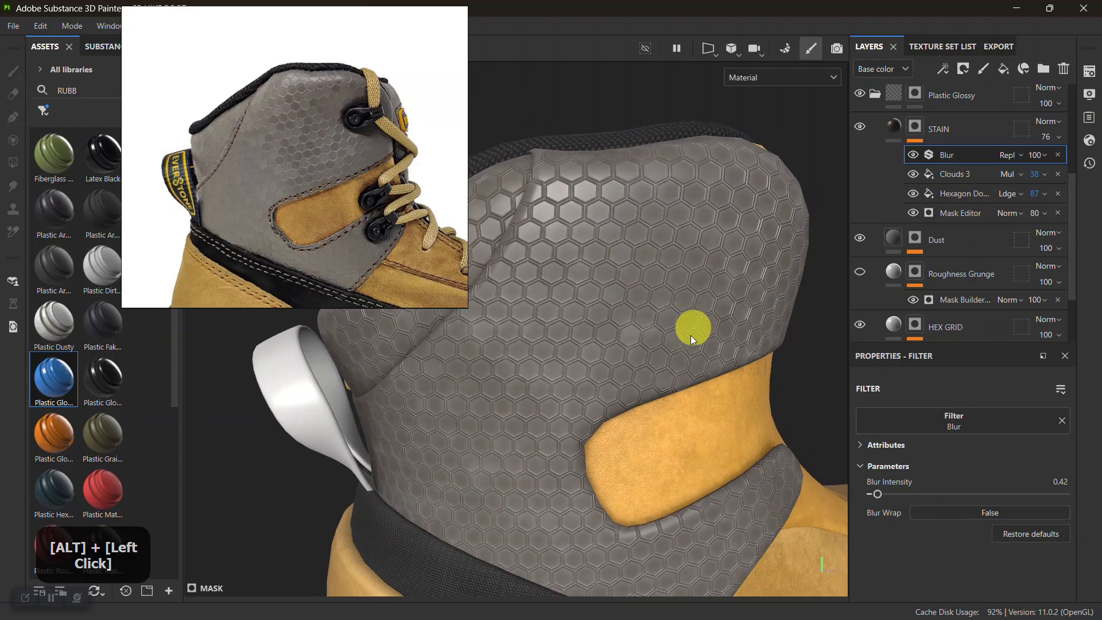
alt+middle_drag(696, 326, 632, 229)
mouse_move(632, 229)
shift+right_down()
mouse_move(714, 270)
mouse_move(739, 268)
shift+right_up()
click(894, 128)
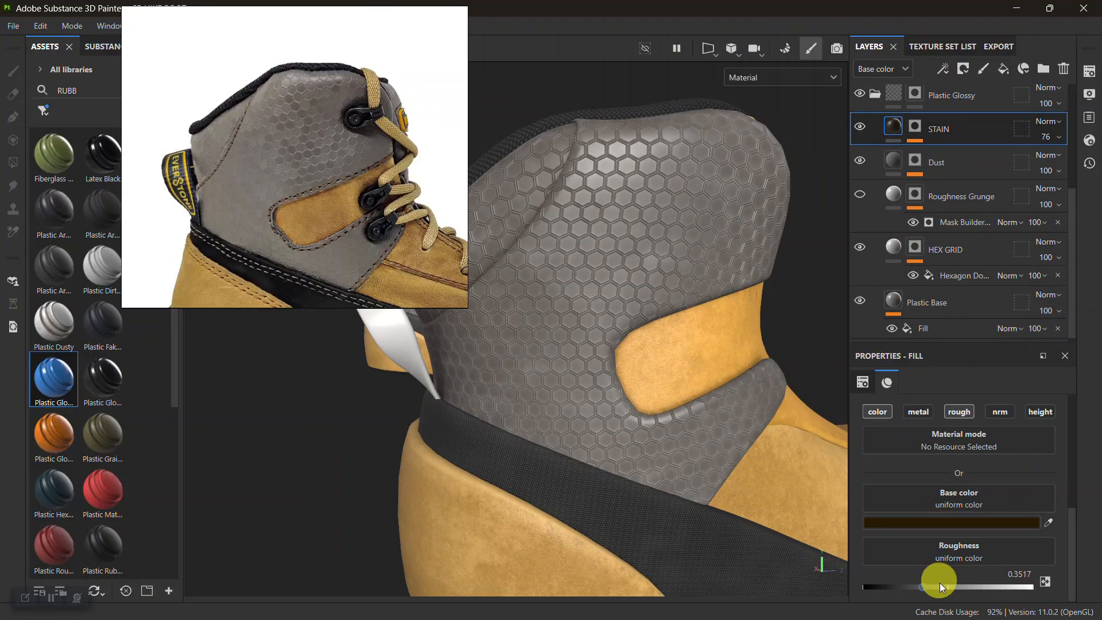
drag(941, 585, 902, 589)
Randomize the seed of the Clouds 3 fill in the STAIN layer's mask
alt+drag(668, 319, 644, 295)
alt+middle_drag(645, 295, 637, 319)
mouse_move(711, 300)
shift+right_down()
mouse_move(695, 297)
mouse_move(732, 298)
mouse_move(713, 293)
shift+right_up()
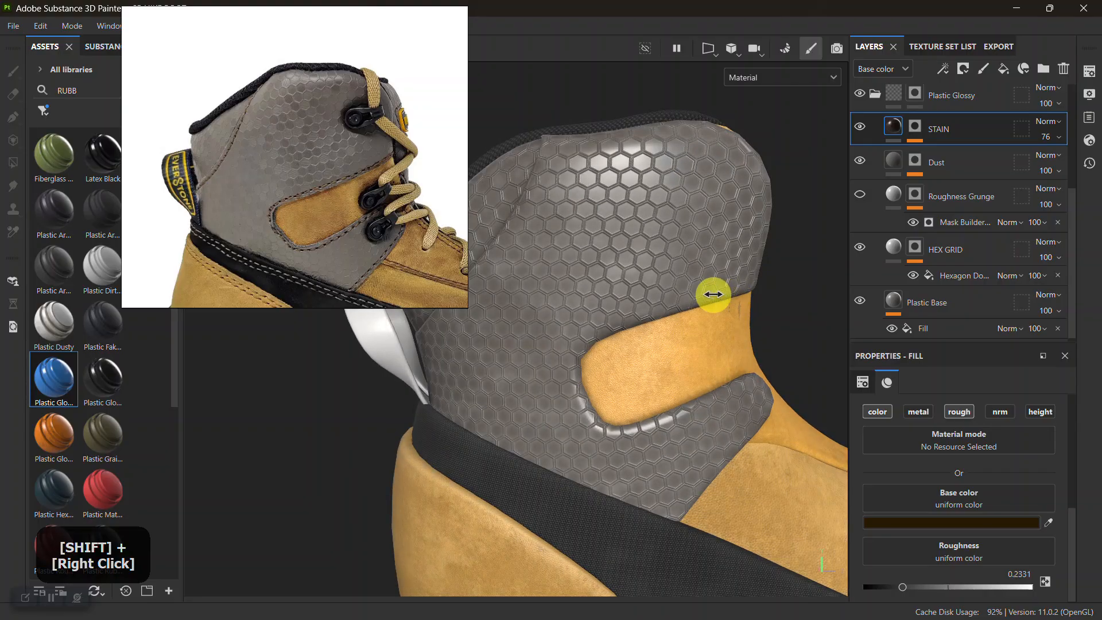
alt+drag(714, 296, 690, 287)
alt+right_drag(681, 314, 683, 364)
click(914, 125)
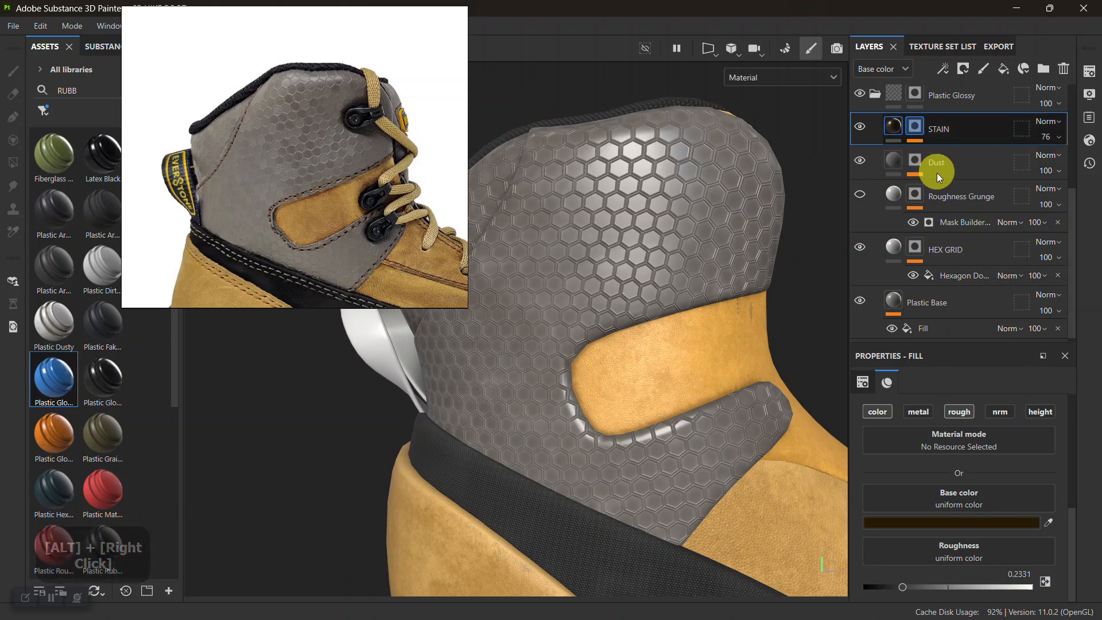
click(938, 172)
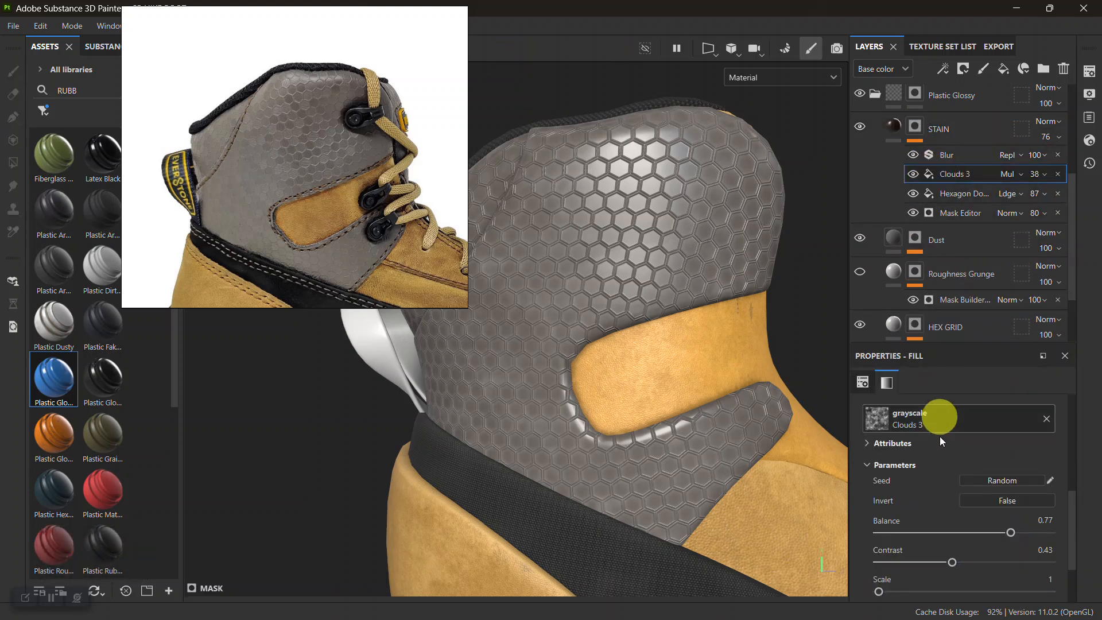
click(996, 482)
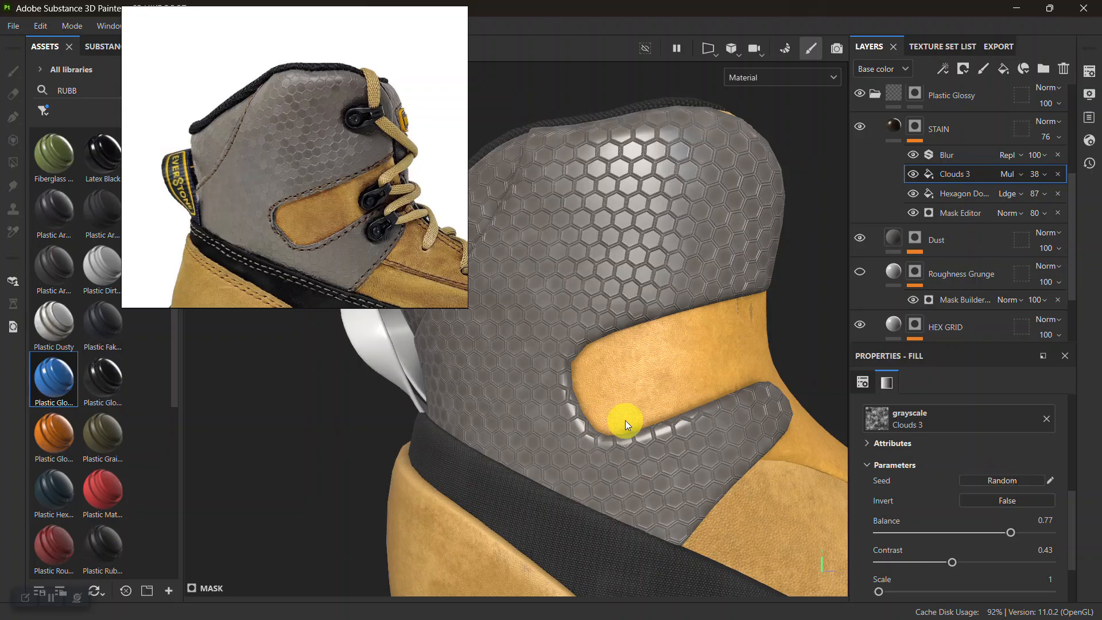
Inspect the glossier hexagon stain on the whole boot collar from several angles and distances against the reference photo
alt+right_drag(625, 421, 618, 241)
alt+middle_drag(618, 241, 428, 455)
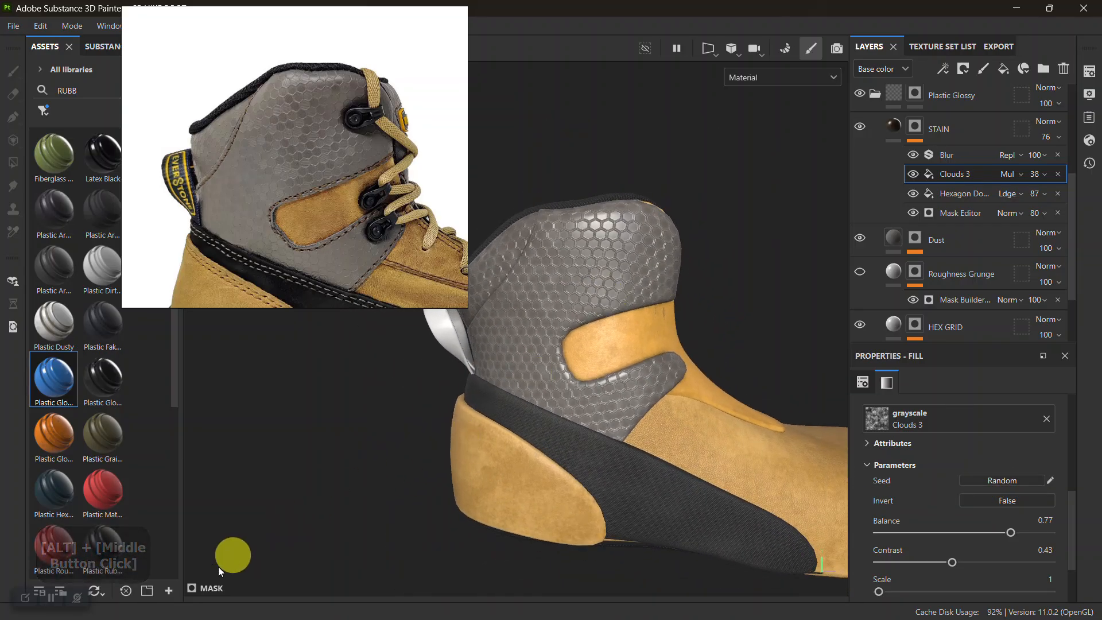
click(52, 597)
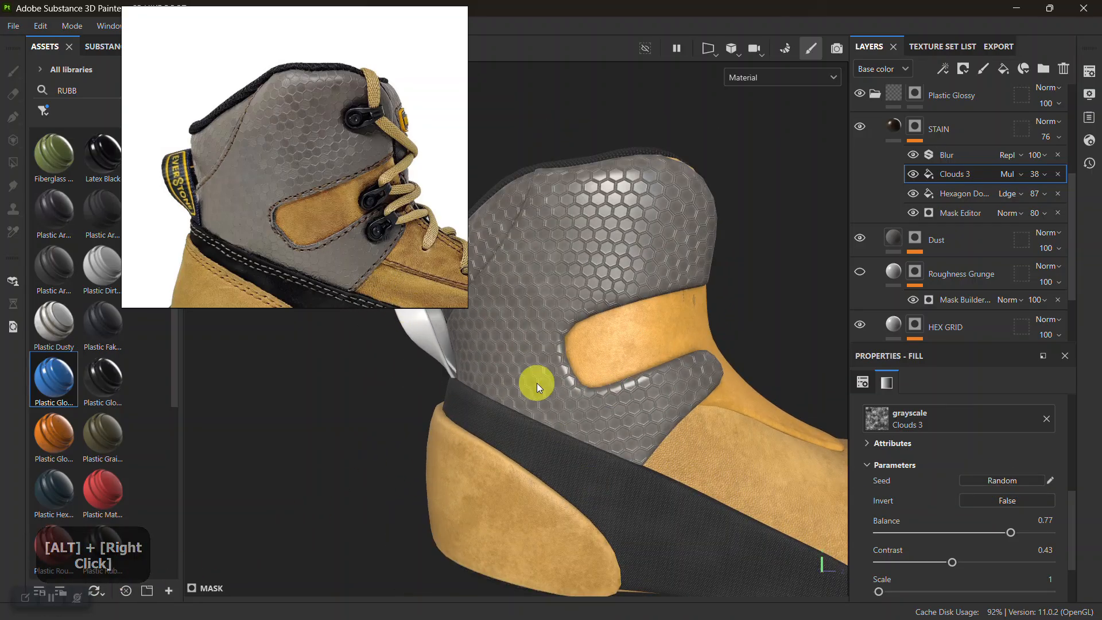
alt+middle_drag(533, 377, 522, 415)
alt+drag(522, 415, 582, 418)
alt+middle_drag(549, 396, 577, 385)
alt+right_drag(577, 385, 605, 479)
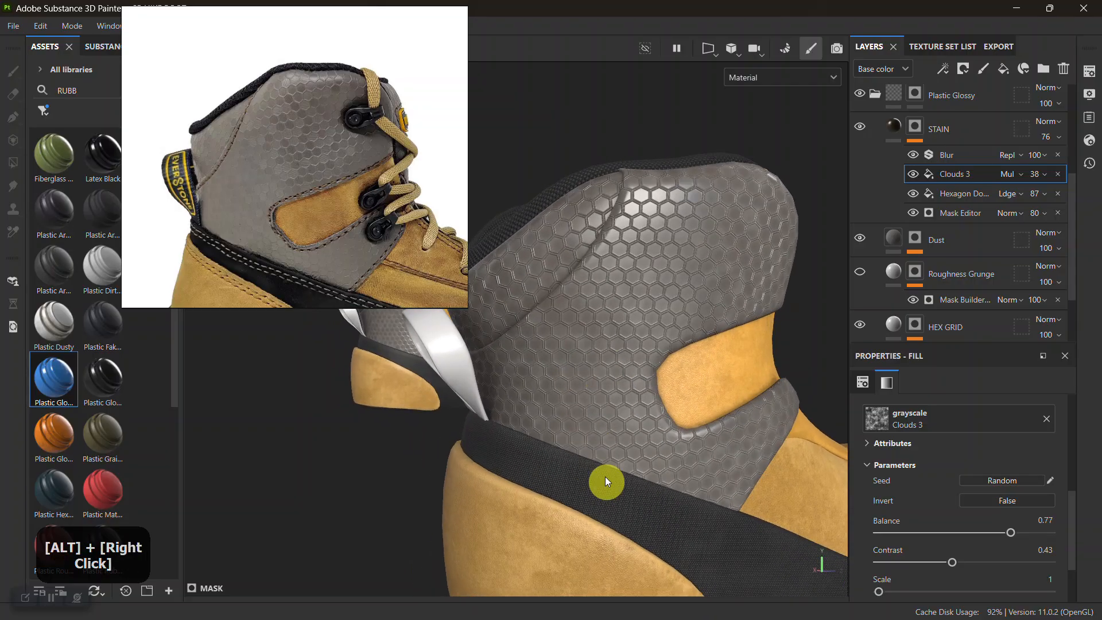
alt+middle_drag(605, 480, 607, 448)
alt+right_drag(608, 448, 590, 363)
alt+middle_drag(590, 363, 619, 414)
Collapse the Plastic Glossy and yellow shoe leather layer folders and move the reference photo slightly up and to the left
click(874, 94)
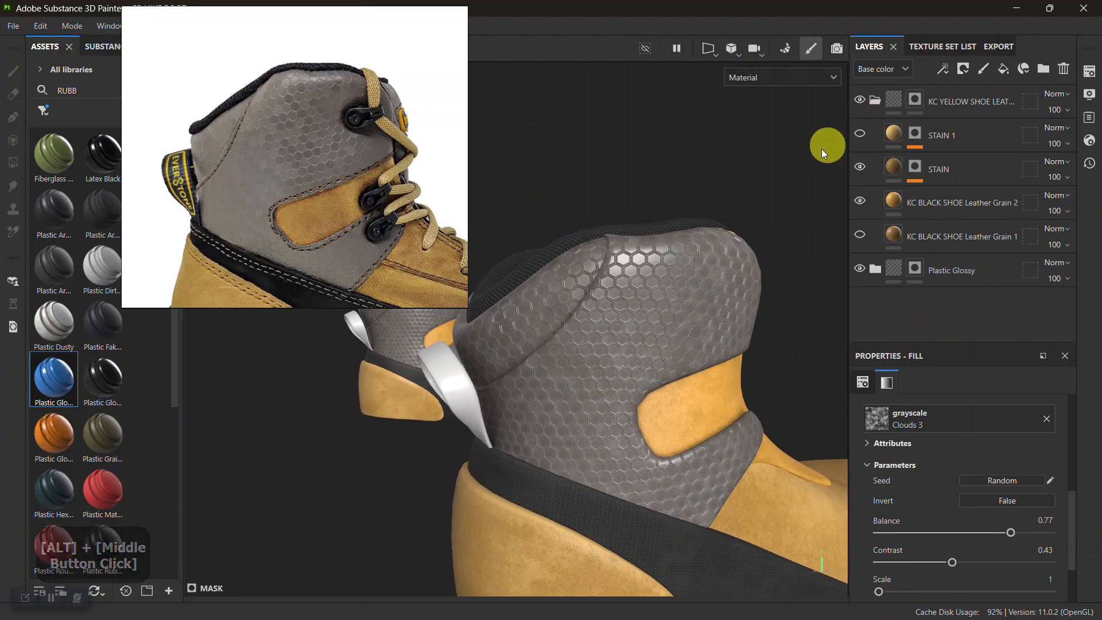
click(875, 100)
drag(343, 249, 330, 213)
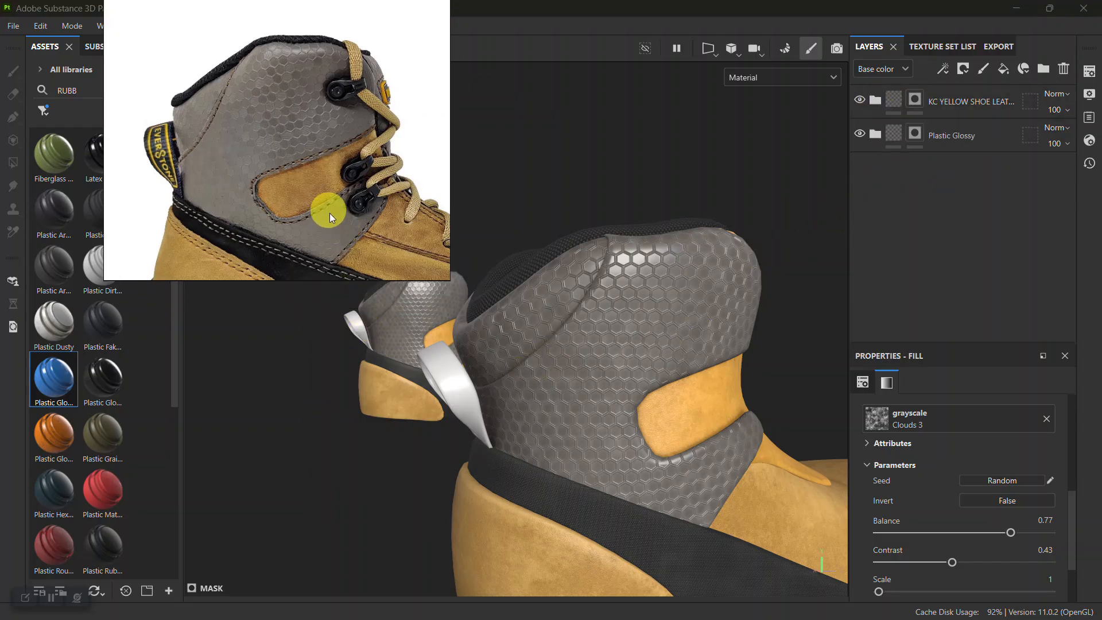
Switch to the texture set of the boot's lower section with the leather heel panel and black fabric band
alt+middle_drag(459, 378, 598, 440)
alt+right_drag(597, 440, 514, 418)
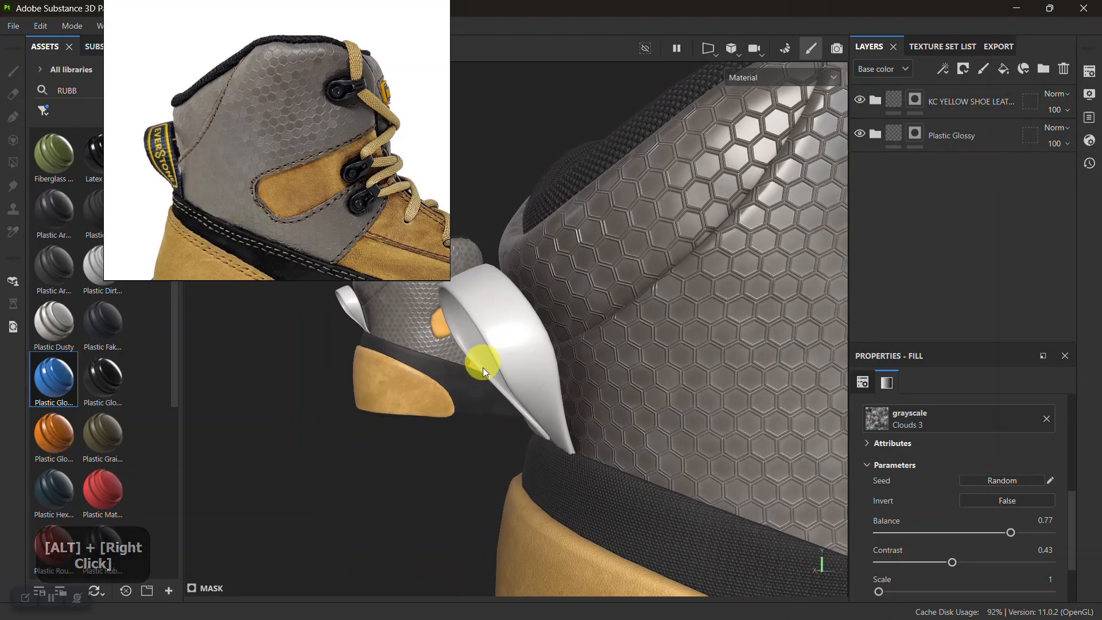
alt+right_drag(514, 364, 500, 261)
alt+middle_drag(499, 261, 543, 310)
alt+right_drag(543, 310, 654, 436)
alt+middle_drag(654, 436, 660, 396)
mouse_move(660, 396)
alt+mouse_down()
mouse_move(645, 381)
mouse_move(651, 398)
alt+mouse_up()
ctrl+alt+right_click(650, 398)
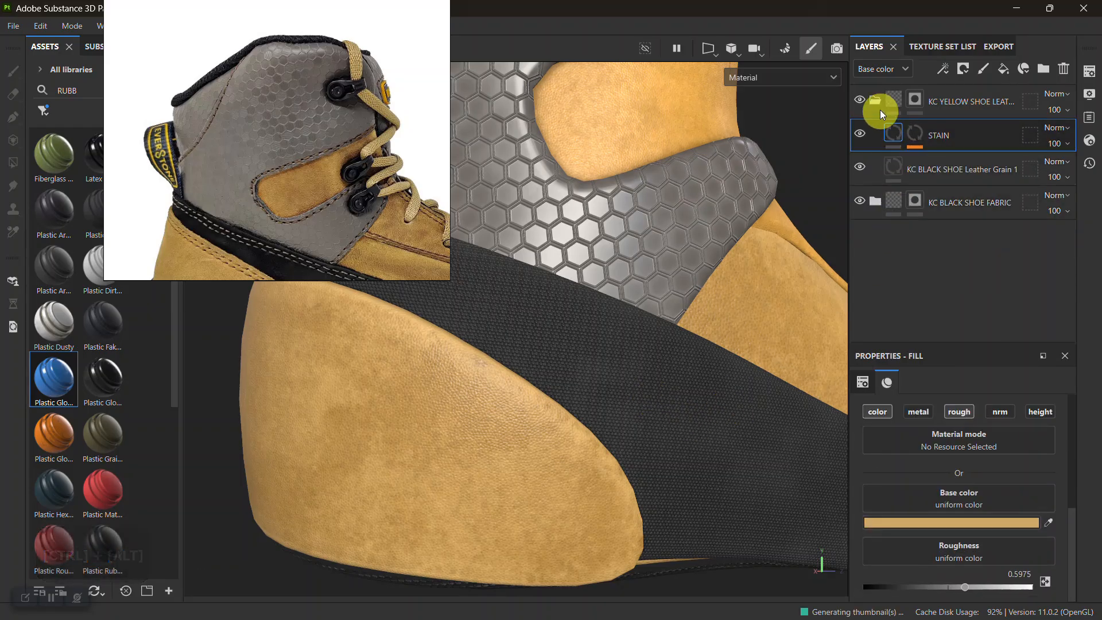
Copy the KC BLACK SHOE FABRIC folder and switch to the texture set of the boot's hexagon collar
click(956, 206)
key(ctrl+c)
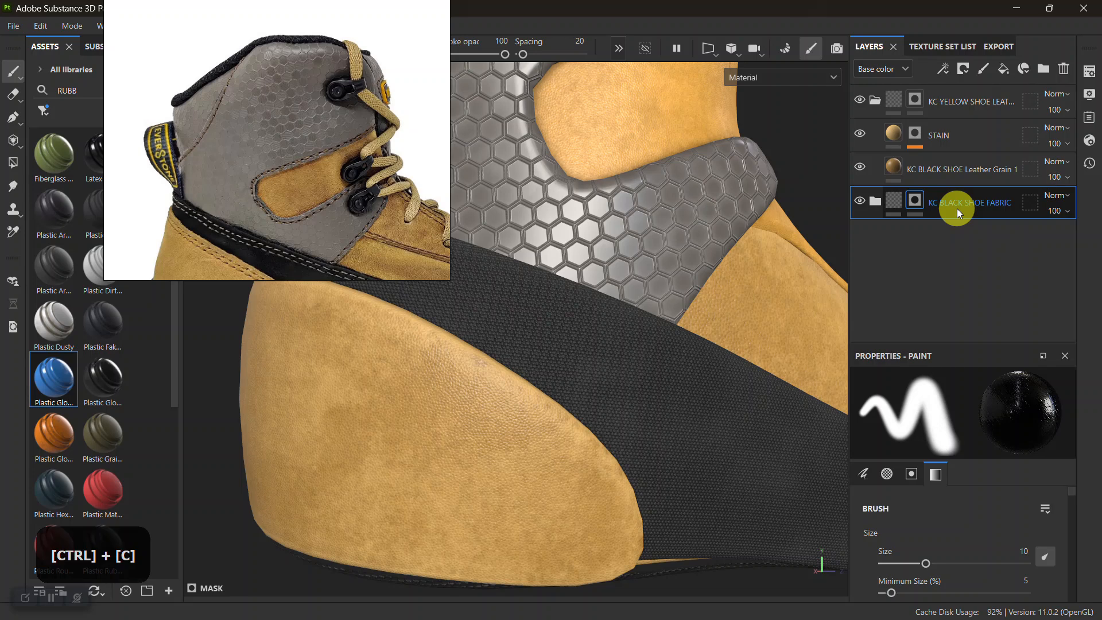
alt+right_drag(762, 304, 728, 246)
alt+middle_drag(728, 246, 706, 314)
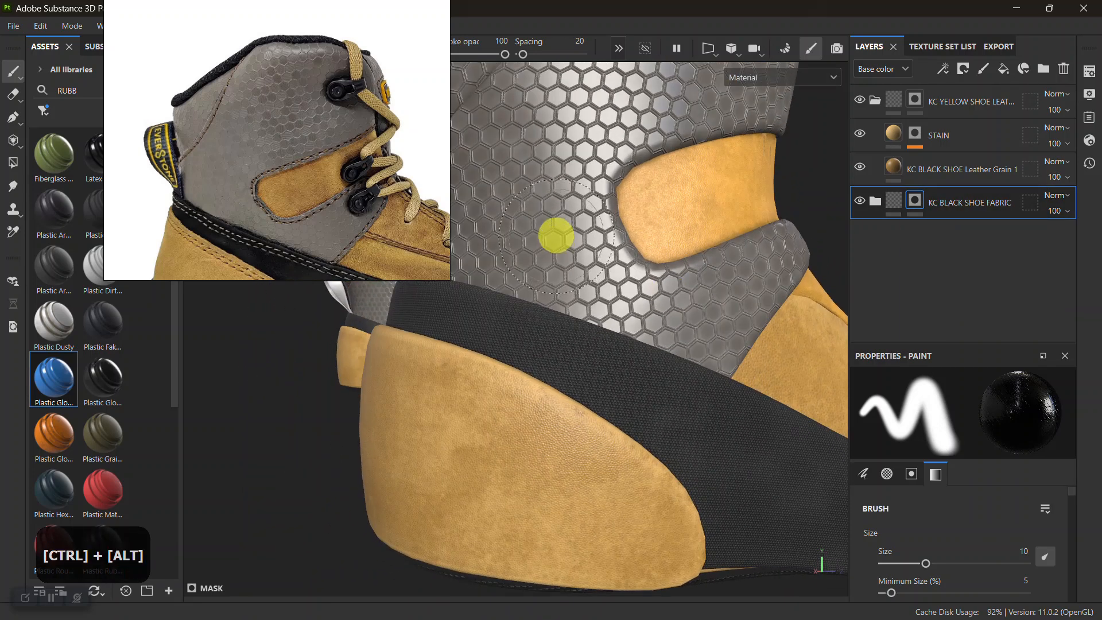
ctrl+alt+right_click(679, 301)
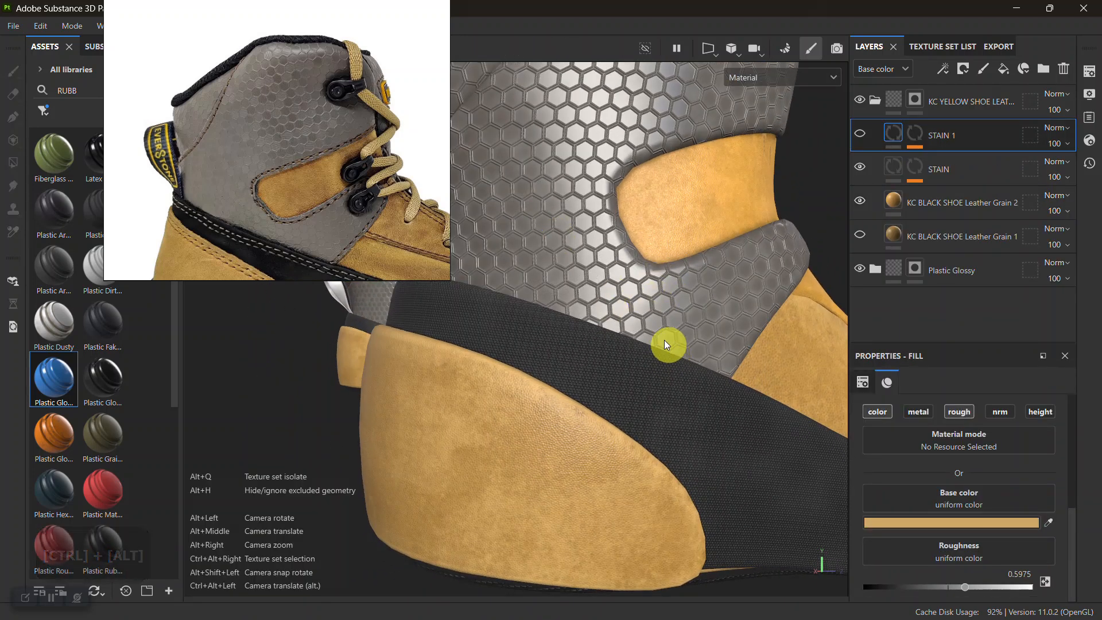
Paste the black shoe fabric folder into the collar's layer stack and place it above the KC YELLOW SHOE LEATHER folder
alt+middle_drag(670, 347, 718, 420)
alt+right_drag(718, 420, 697, 370)
click(875, 101)
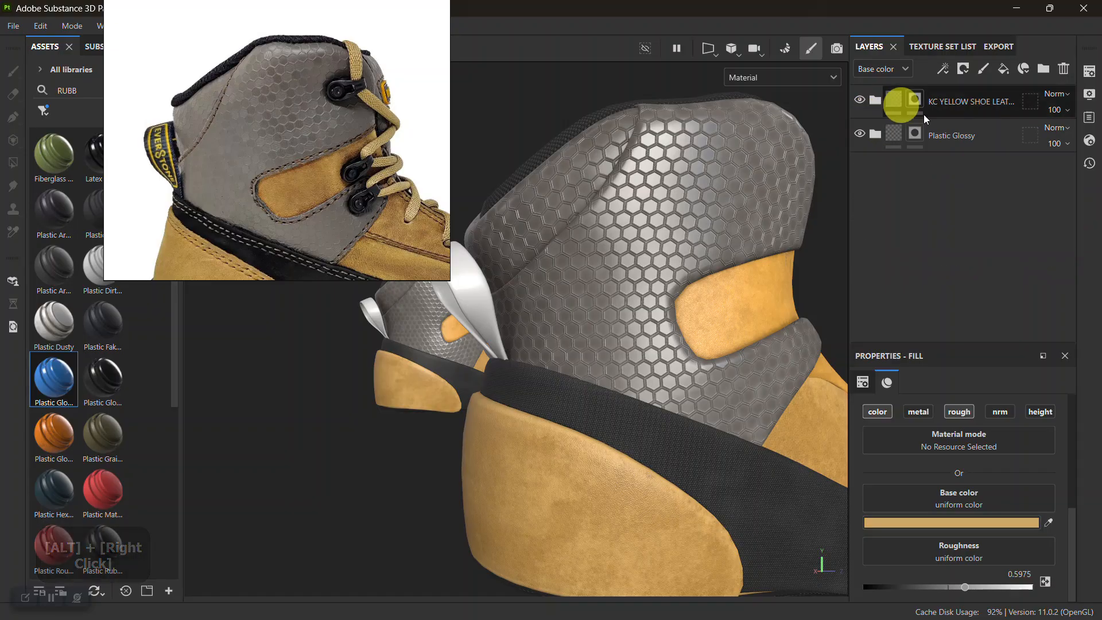
key(ctrl+v)
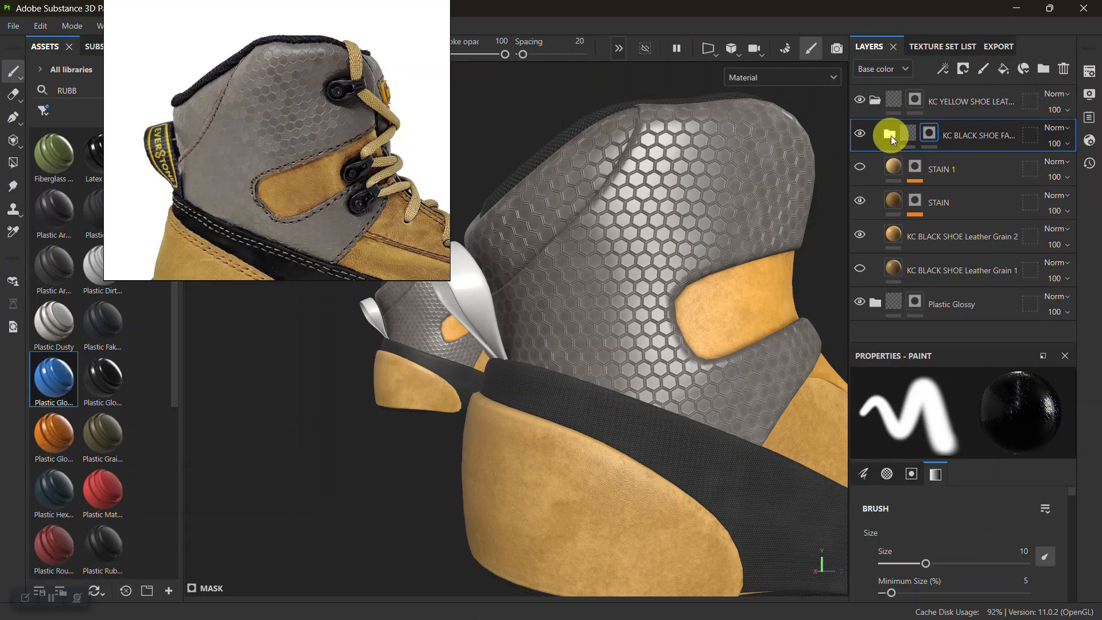
drag(891, 136, 882, 113)
click(874, 133)
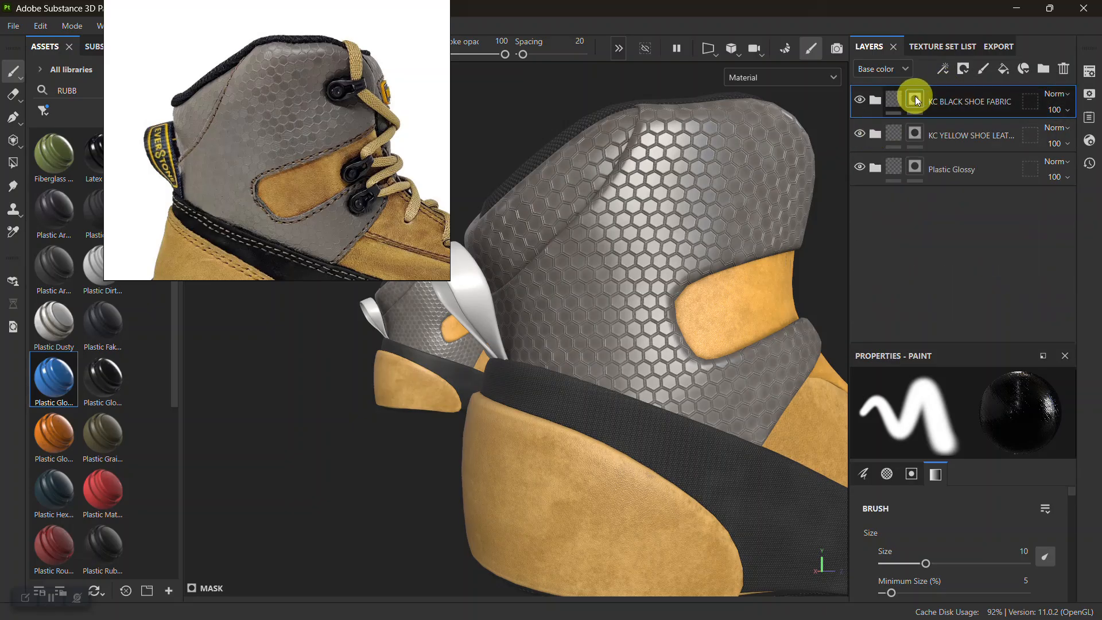
Clear the black shoe fabric folder's mask and polygon-fill the heel pull loop so the fabric covers it
right_click(915, 97)
click(951, 27)
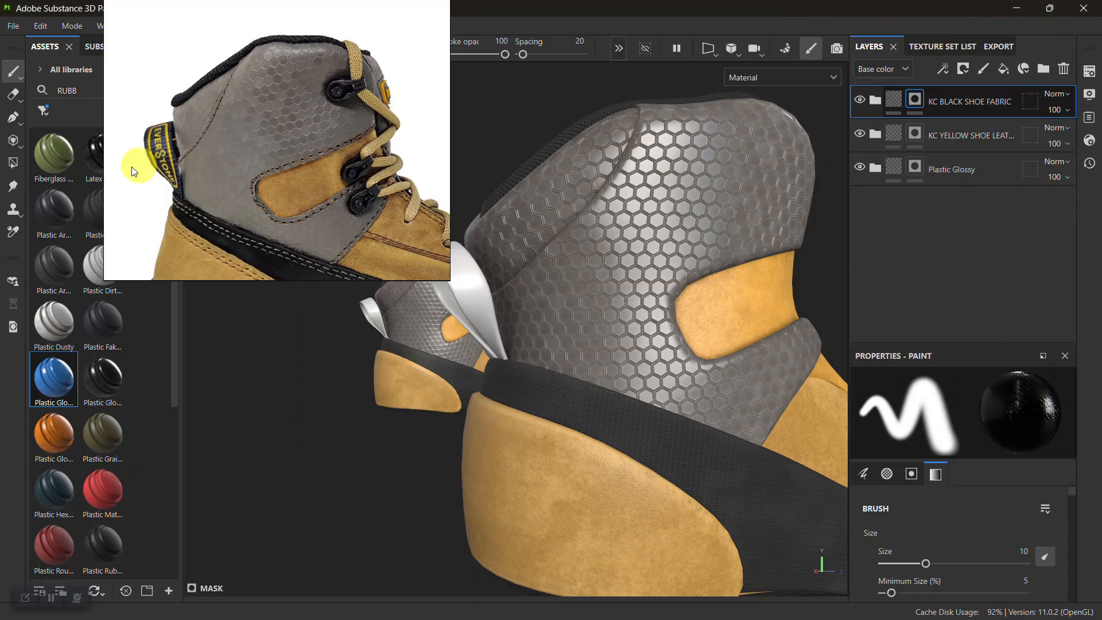
click(13, 166)
alt+middle_drag(475, 406, 769, 460)
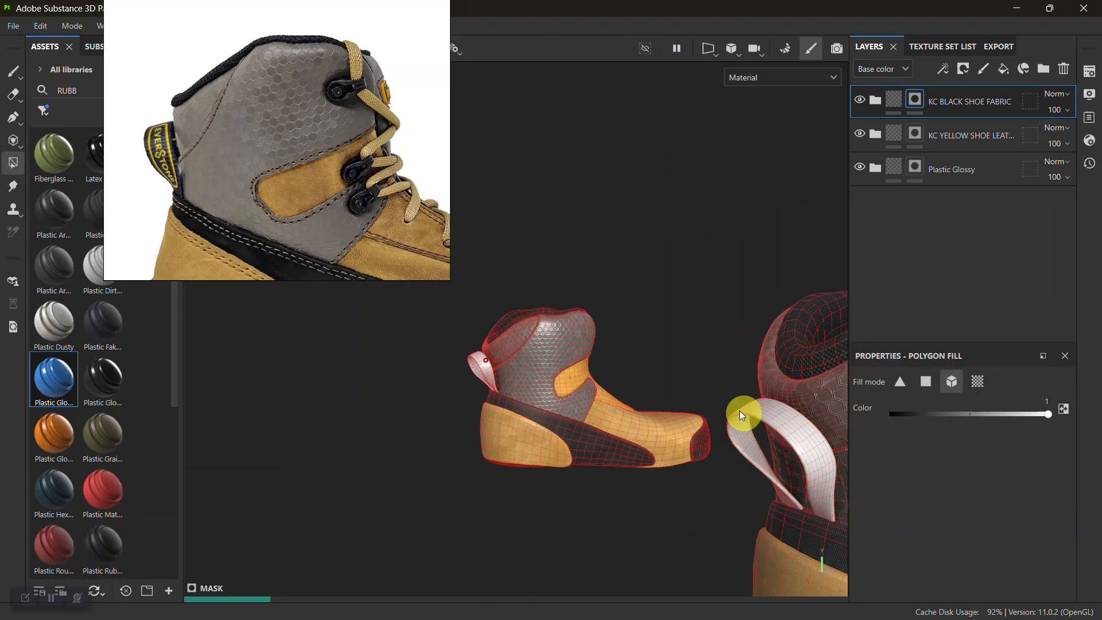
alt+middle_drag(742, 413, 601, 351)
alt+right_drag(785, 519, 782, 509)
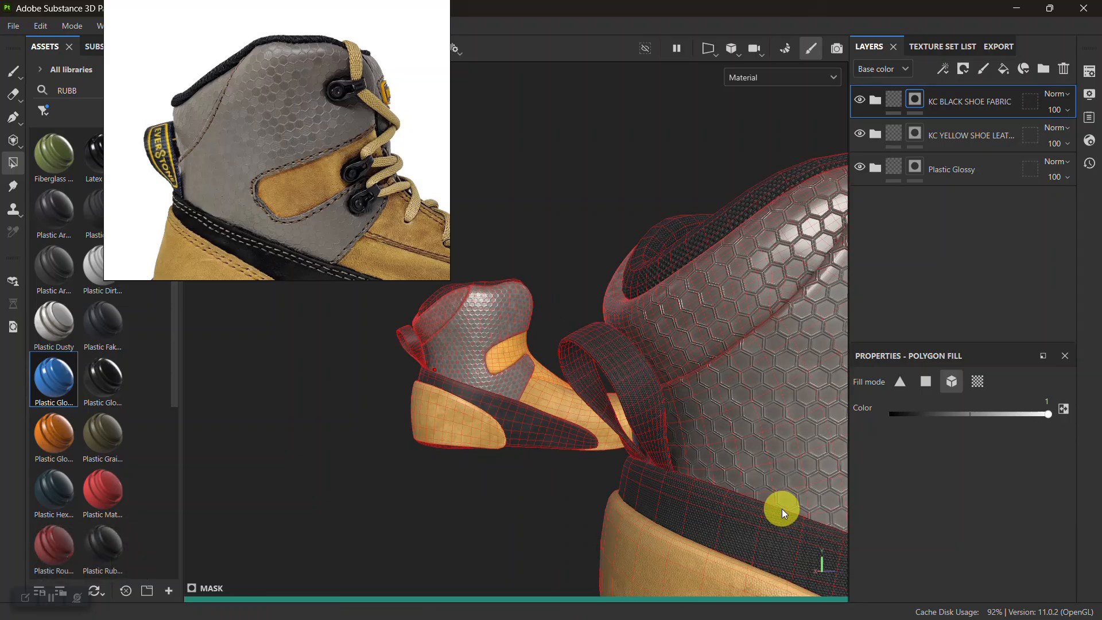
Examine the fabric weave on the heel pull loop from several angles and compare it with the enlarged reference photo of the loop
alt+right_drag(799, 529, 708, 570)
shift+right_drag(502, 482, 507, 506)
click(12, 73)
mouse_move(480, 509)
alt+mouse_down()
mouse_move(475, 516)
mouse_move(524, 538)
alt+mouse_up()
alt+right_drag(529, 555, 576, 534)
alt+middle_drag(575, 534, 555, 534)
mouse_move(556, 533)
alt+right_down()
mouse_move(545, 504)
mouse_move(561, 495)
alt+right_up()
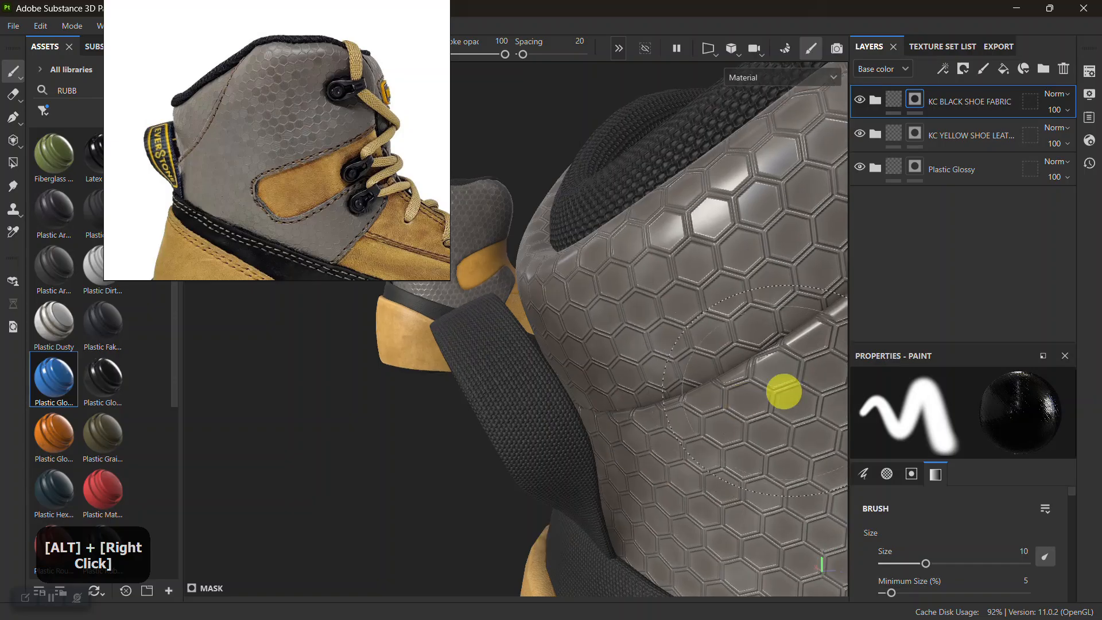
alt+right_drag(494, 406, 575, 433)
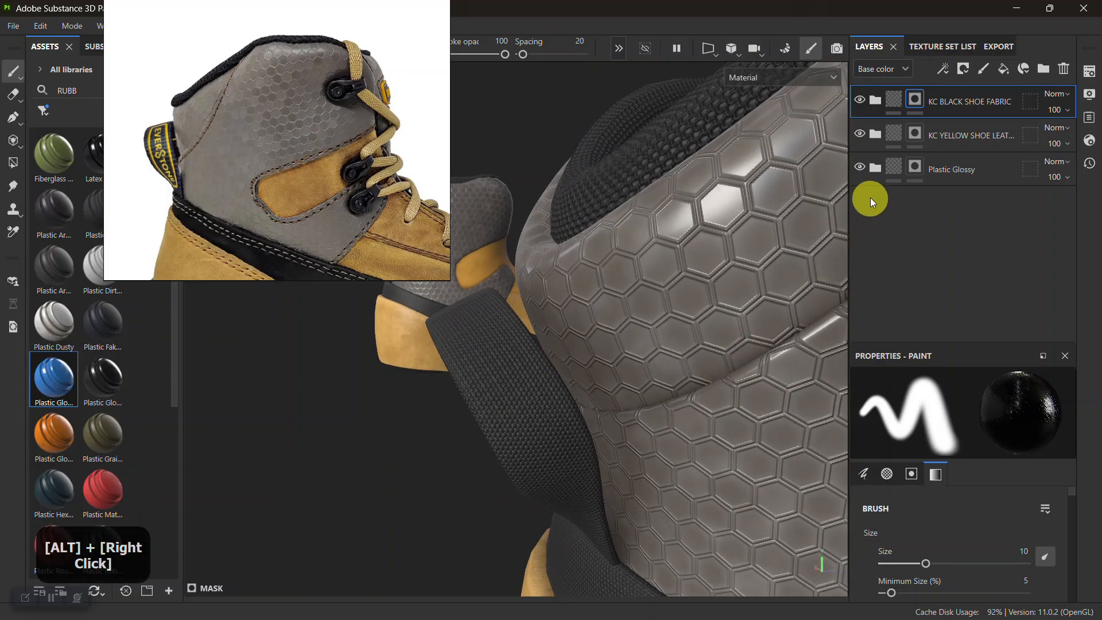
alt+drag(570, 431, 593, 381)
alt+middle_drag(593, 381, 630, 346)
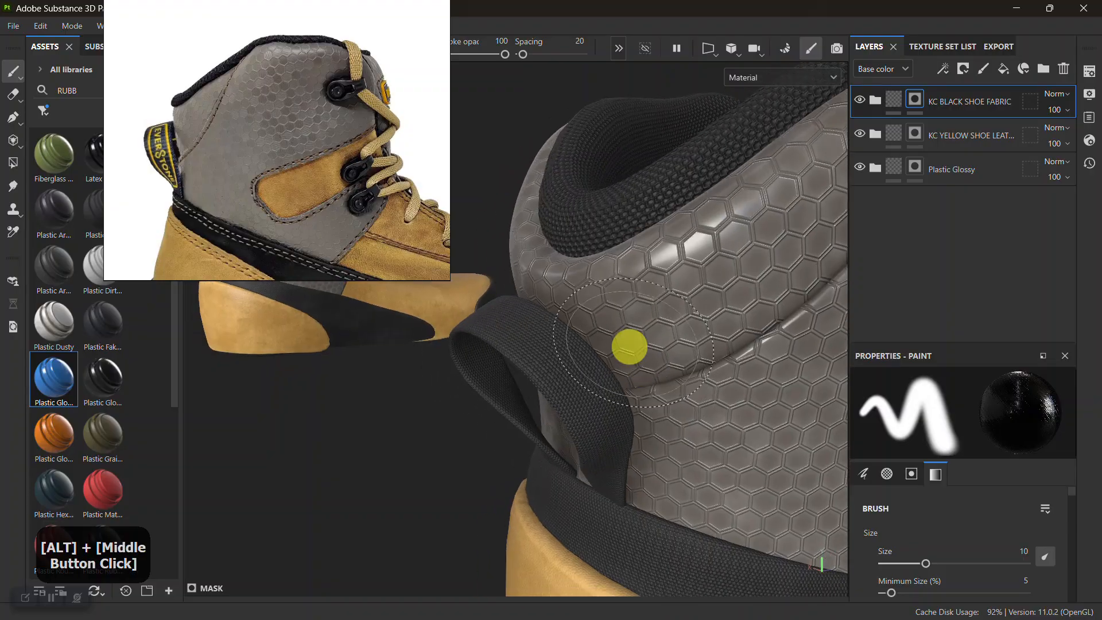
alt+right_drag(629, 346, 505, 390)
alt+right_drag(597, 408, 652, 536)
alt+drag(652, 536, 585, 450)
scroll(194, 162, up, 5)
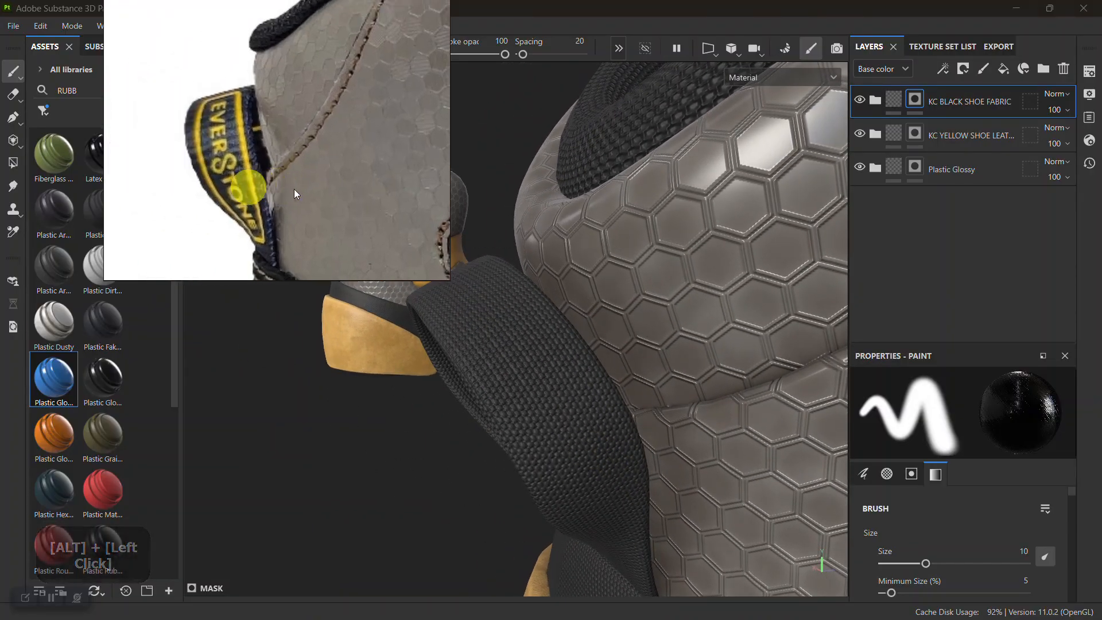
scroll(267, 174, up, 2)
alt+right_drag(566, 443, 706, 356)
Duplicate the HEX GRID layer inside the KC BLACK SHOE FABRIC folder
click(872, 99)
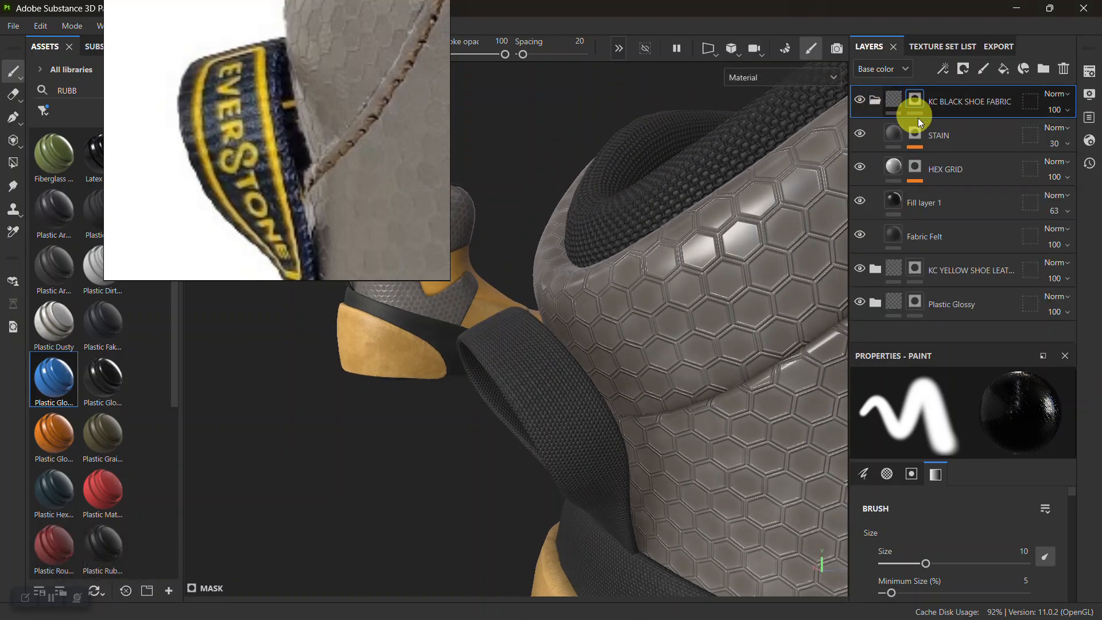
click(936, 137)
click(945, 171)
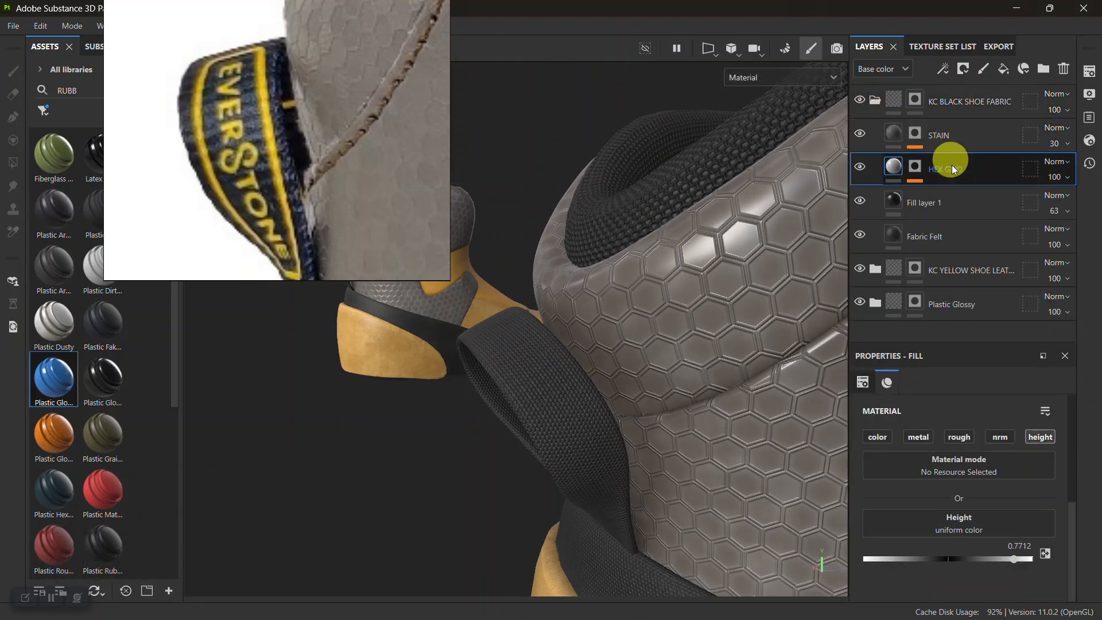
key(ctrl+d)
right_click(917, 166)
click(828, 26)
Replace the Hexagon Dots pattern in the HEX GRID 1 layer's mask with the Stripes texture
click(953, 196)
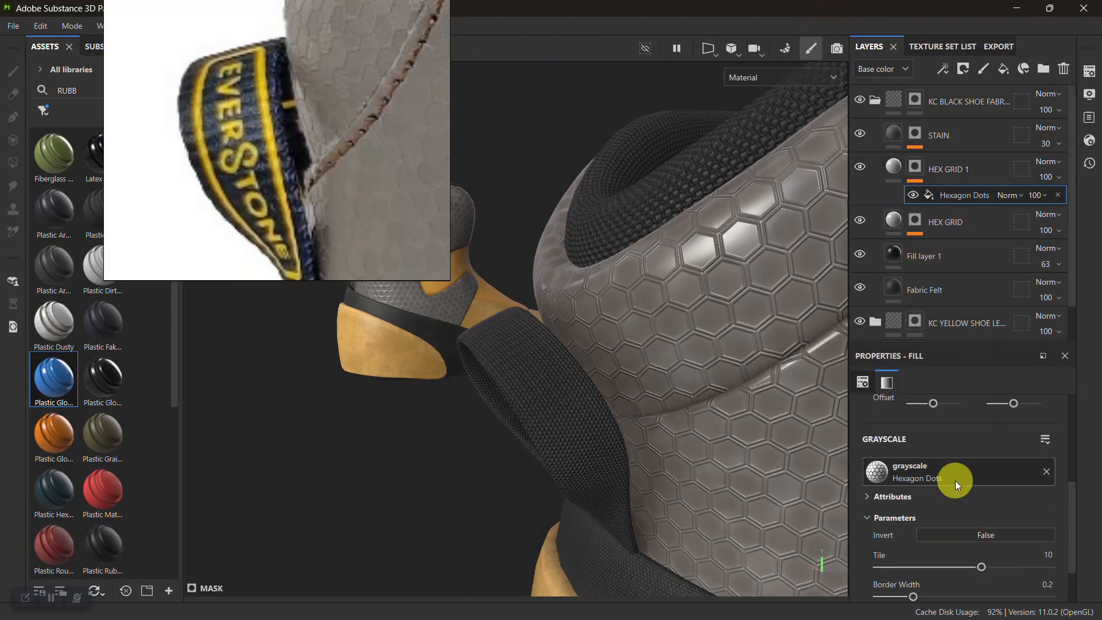
click(954, 480)
text(CLOU)
key(BackSpace)
key(BackSpace)
key(BackSpace)
key(BackSpace)
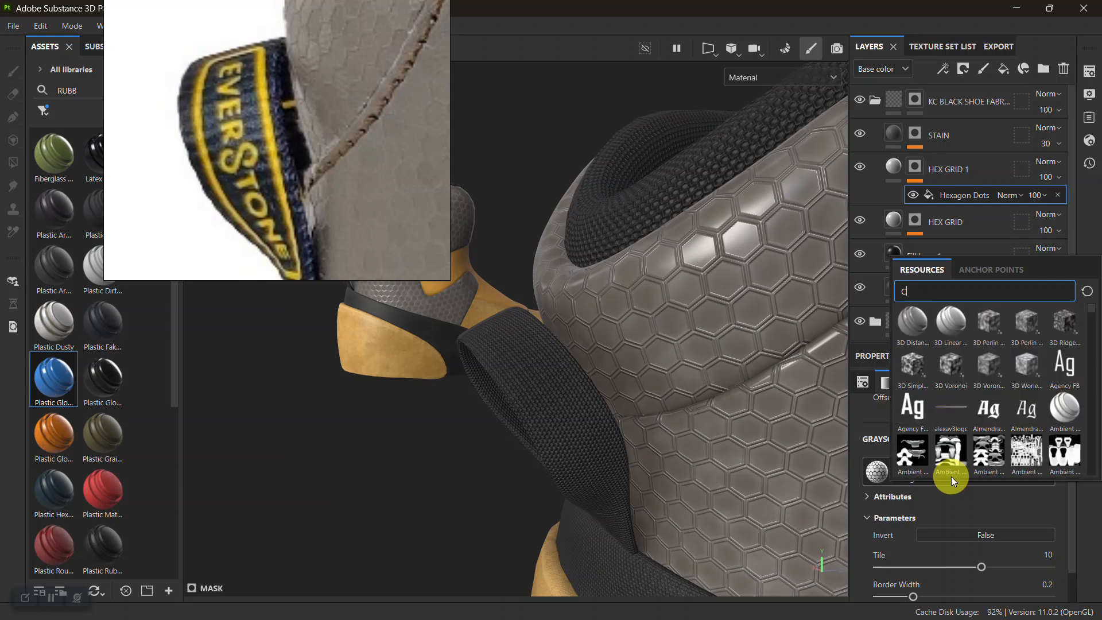
text(STRIP)
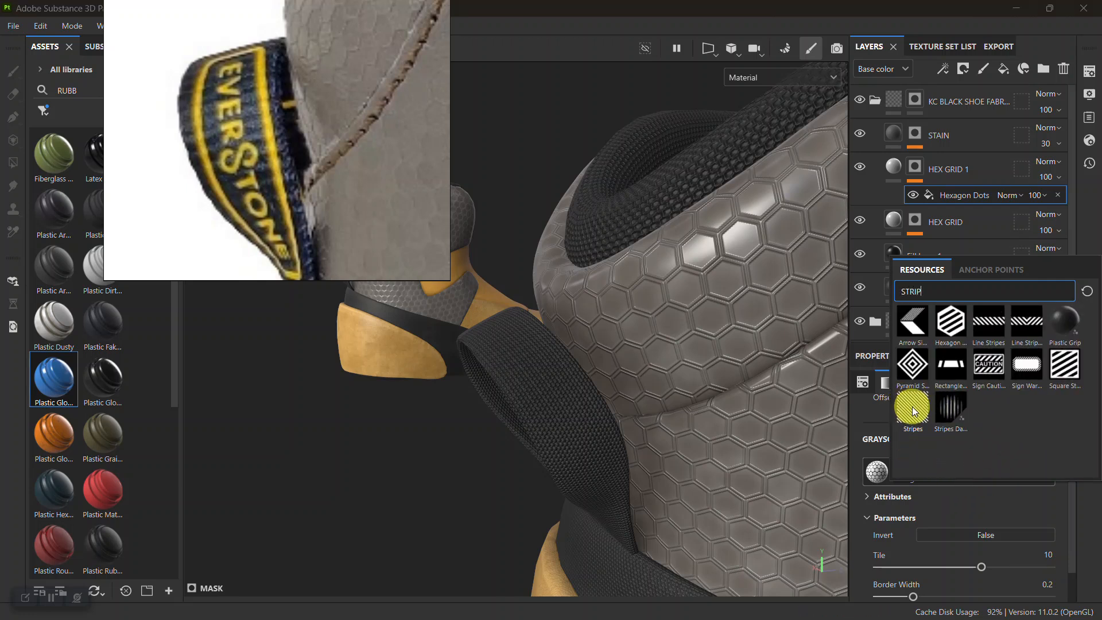
click(912, 408)
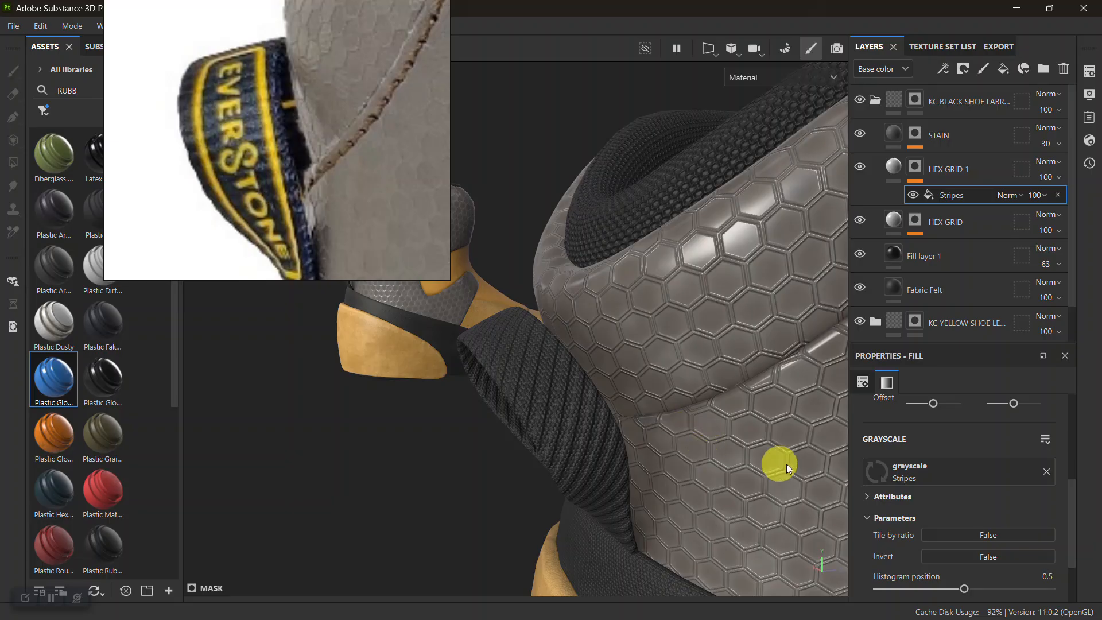
Rotate the Stripes fill to 136.05 so the ribs run straight across the heel pull loop
scroll(951, 522, up, 3)
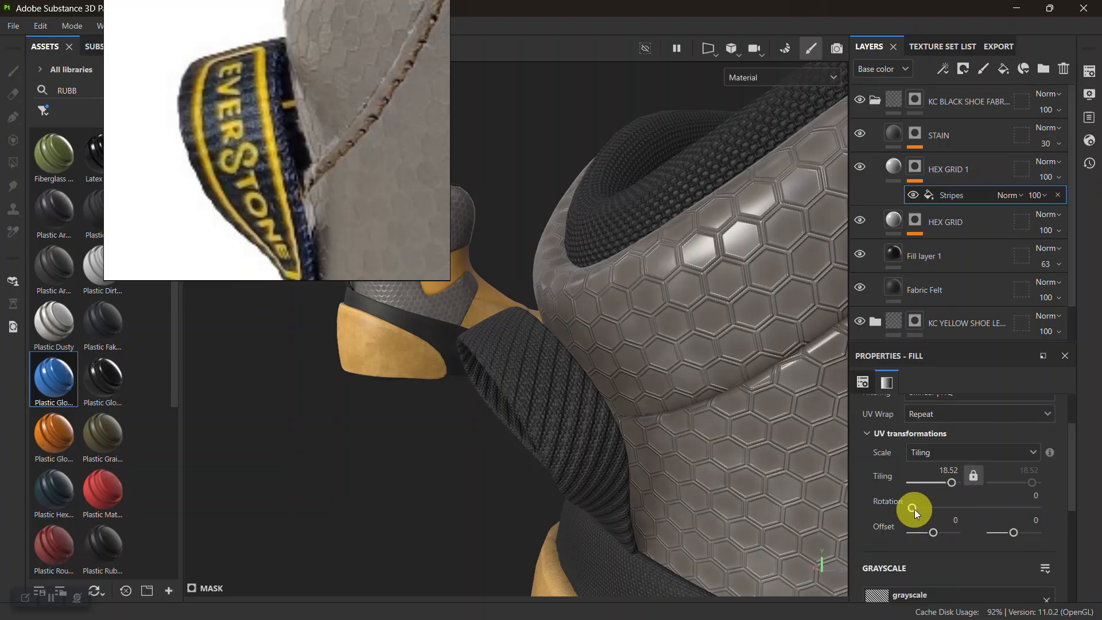
drag(914, 507, 958, 509)
alt+right_drag(596, 310, 602, 327)
alt+drag(603, 327, 760, 443)
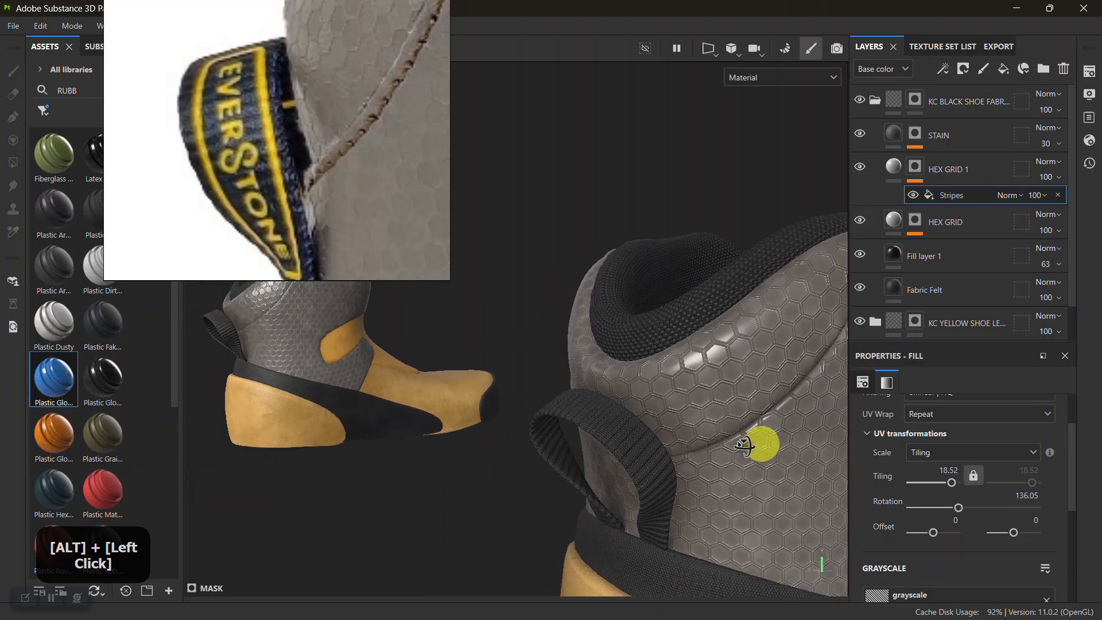
alt+middle_drag(760, 443, 700, 398)
alt+right_drag(700, 398, 723, 505)
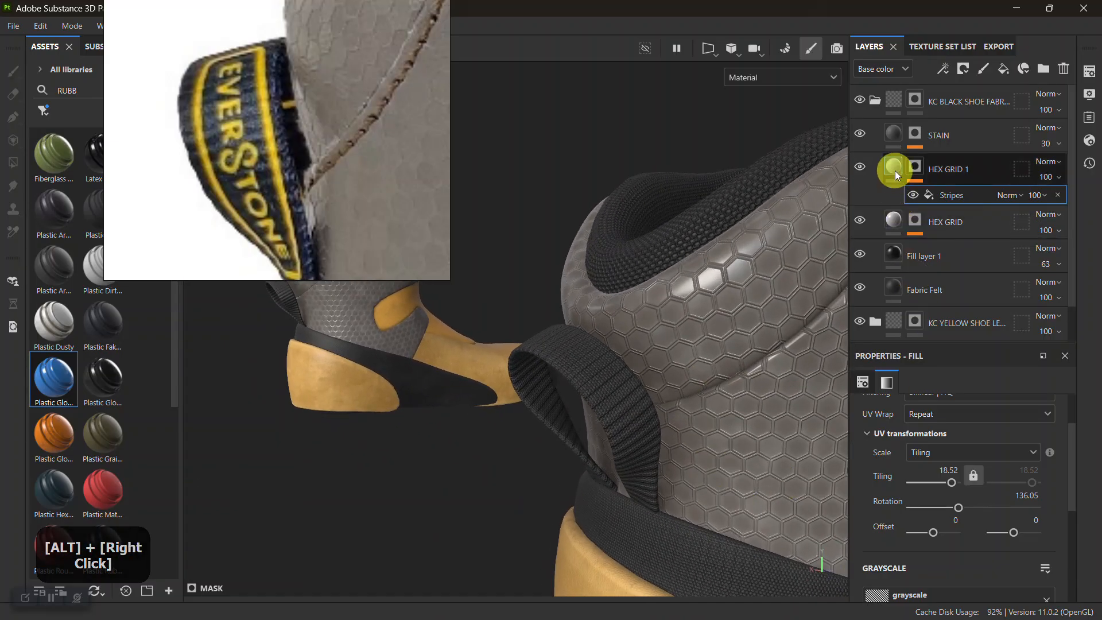
Raise the HEX GRID 1 layer's height value to 1 to deepen the ribs
click(894, 170)
scroll(952, 534, down, 1)
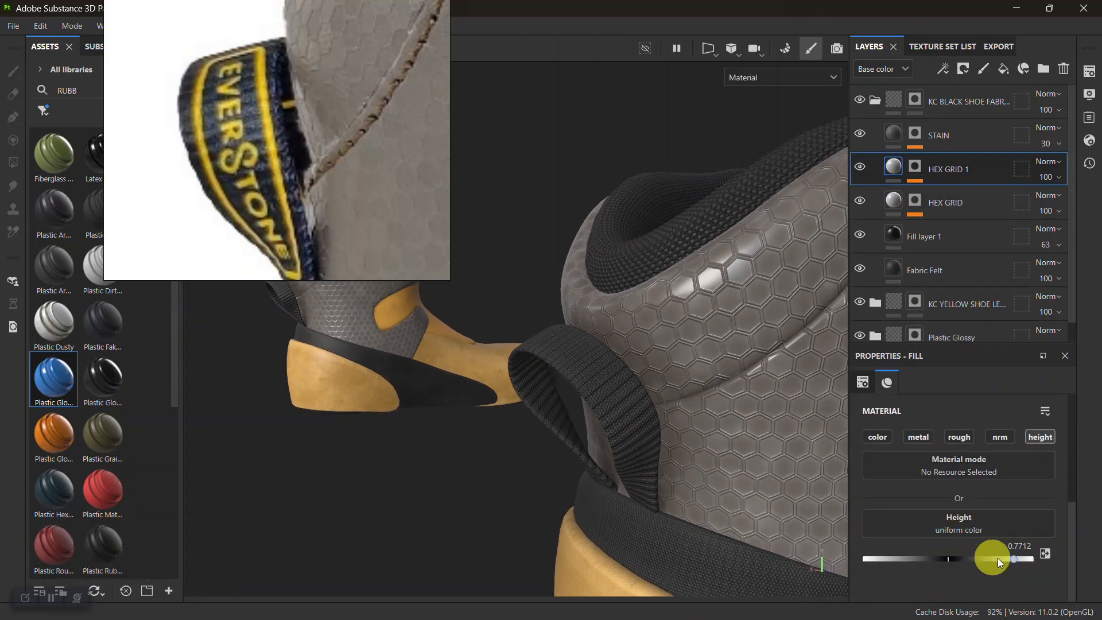
alt+right_drag(654, 414, 665, 453)
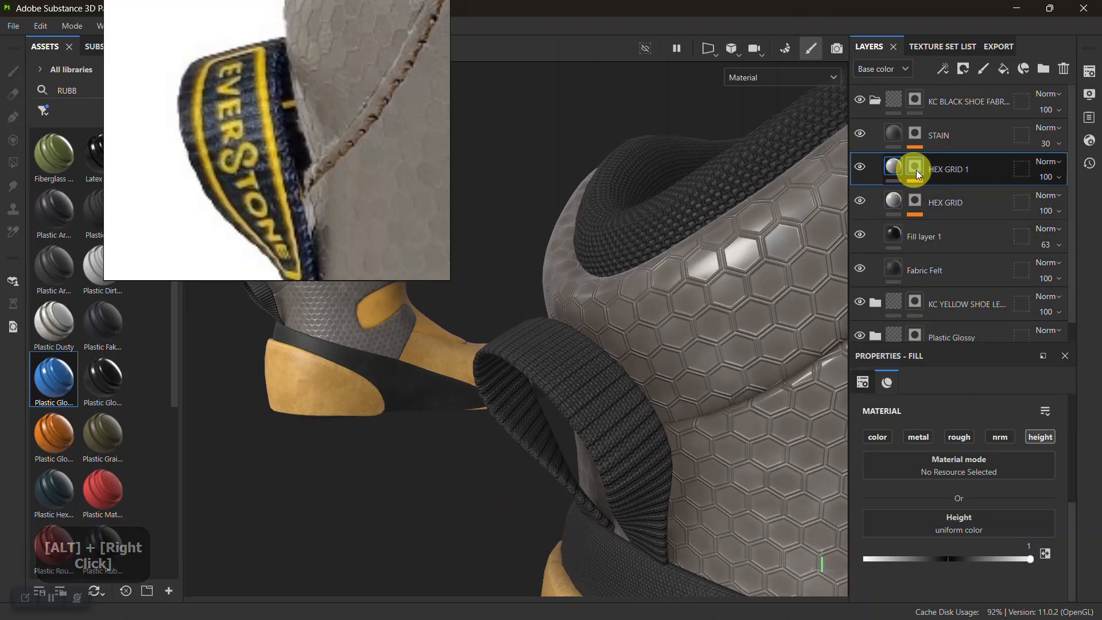
Rename the HEX GRID 1 layer as STRIPE
click(946, 174)
click(948, 170)
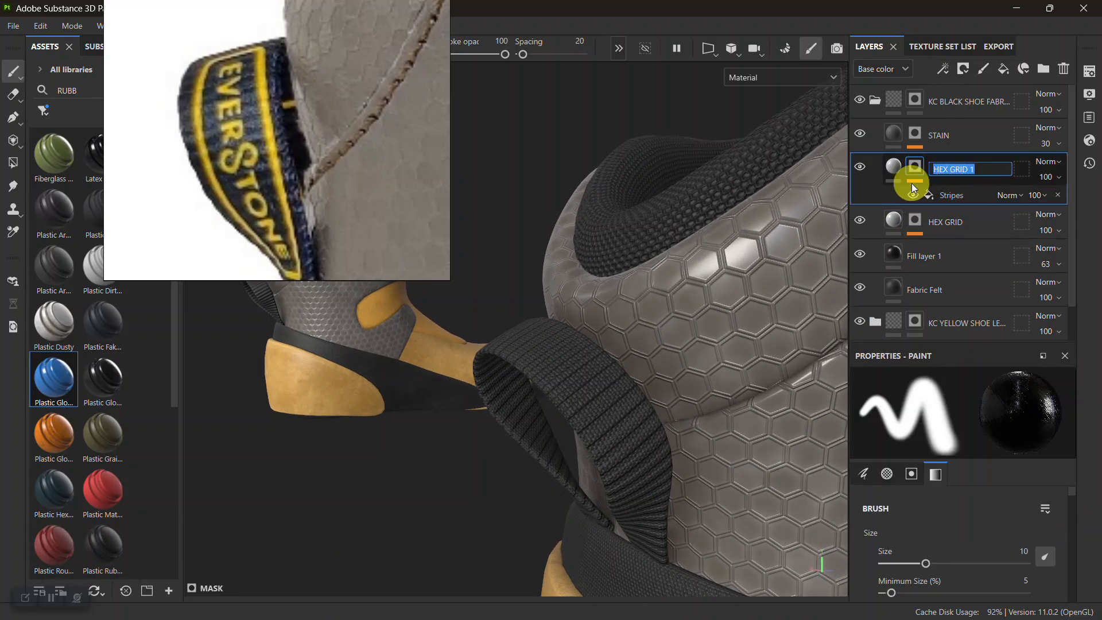
text(STRIPE)
key(Return)
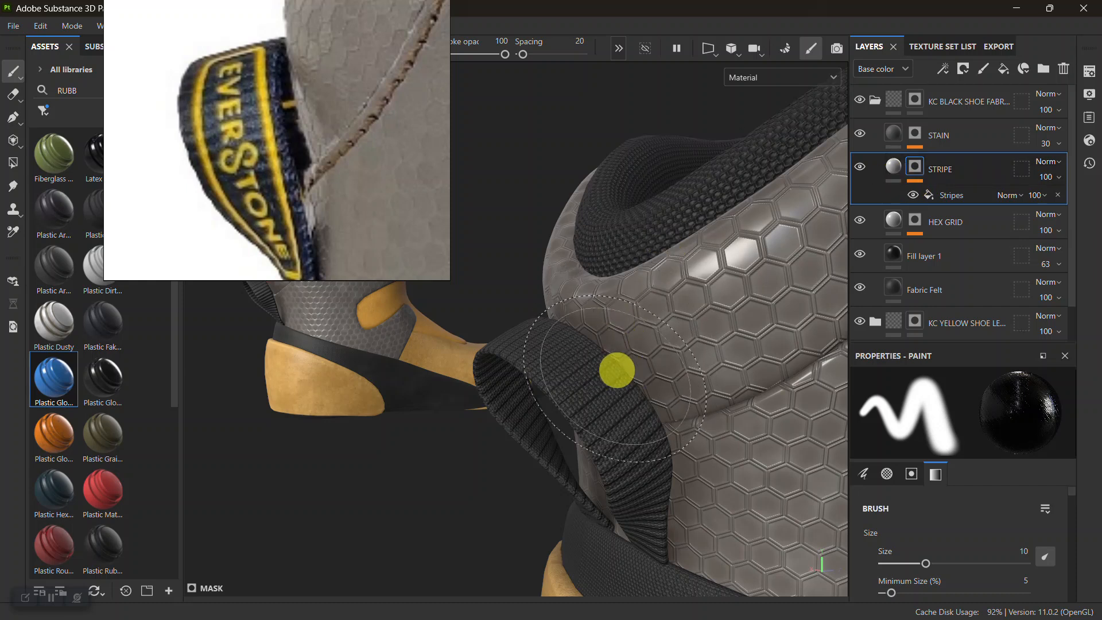
Set the stripe width in the Stripes fill's pattern parameters to 0.71
alt+middle_drag(689, 398, 635, 389)
alt+right_drag(634, 388, 683, 405)
mouse_move(683, 405)
alt+middle_down()
mouse_move(705, 371)
mouse_move(694, 386)
alt+middle_up()
alt+drag(694, 386, 672, 380)
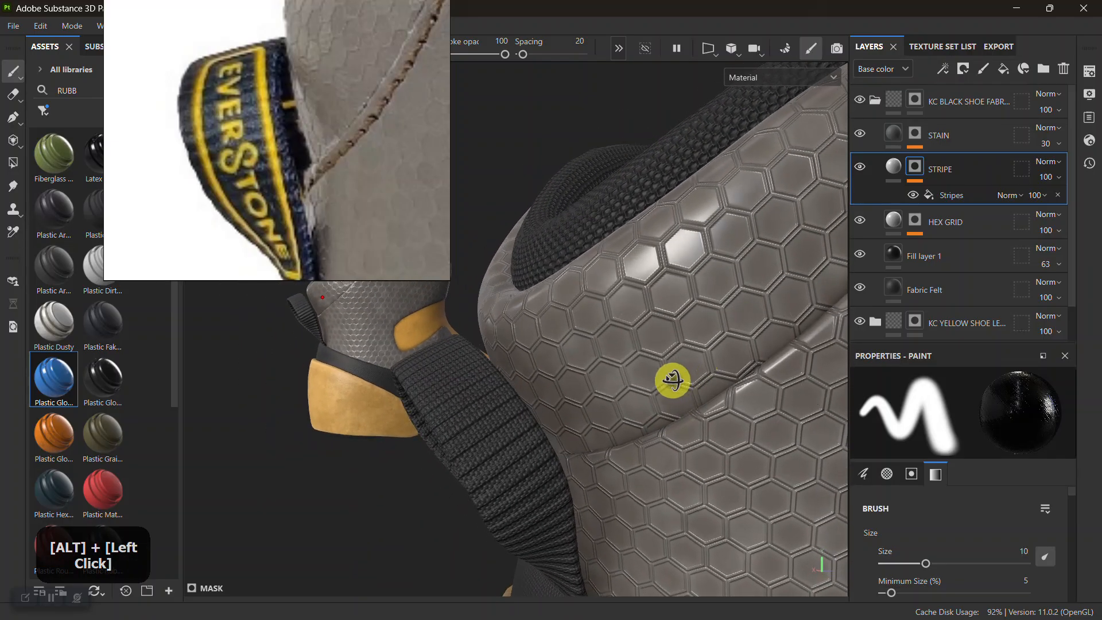
click(936, 194)
scroll(895, 459, down, 2)
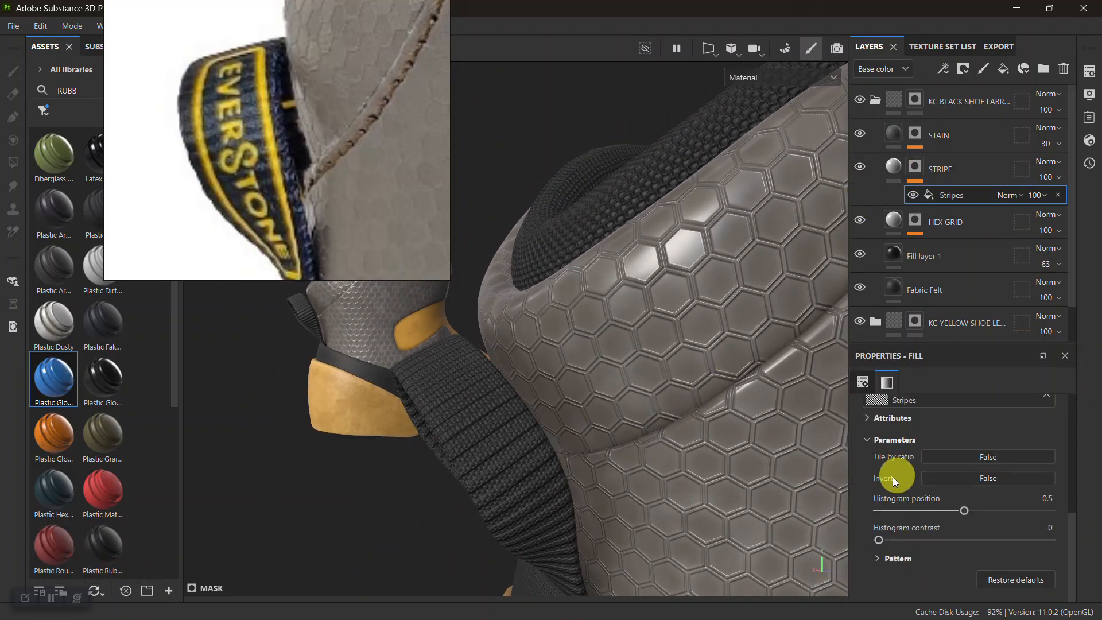
click(879, 557)
scroll(878, 556, down, 3)
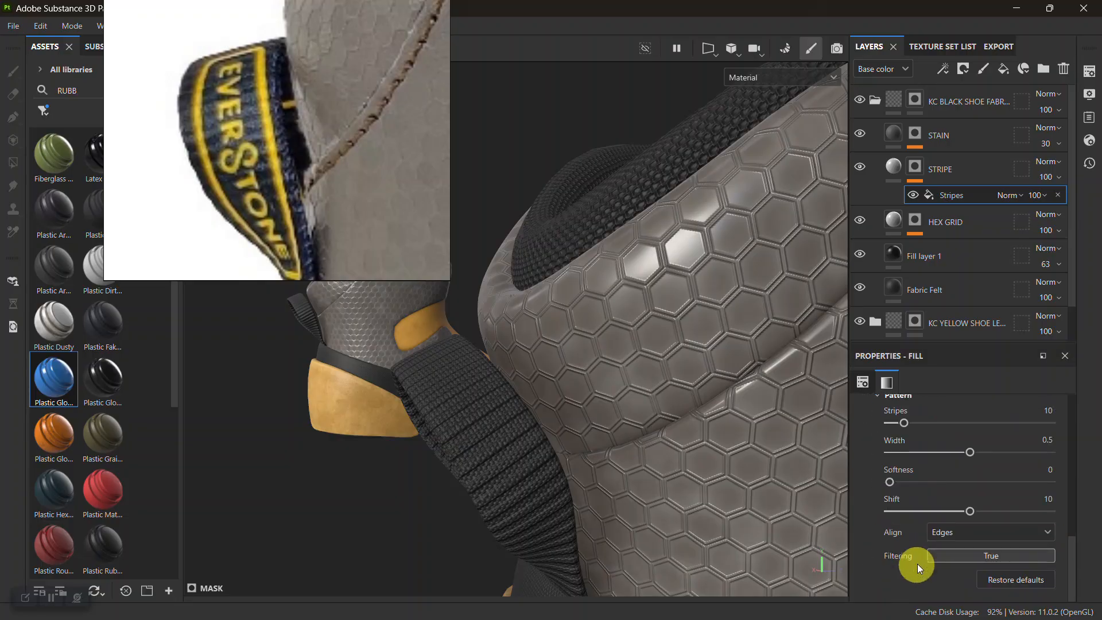
drag(972, 450, 1005, 451)
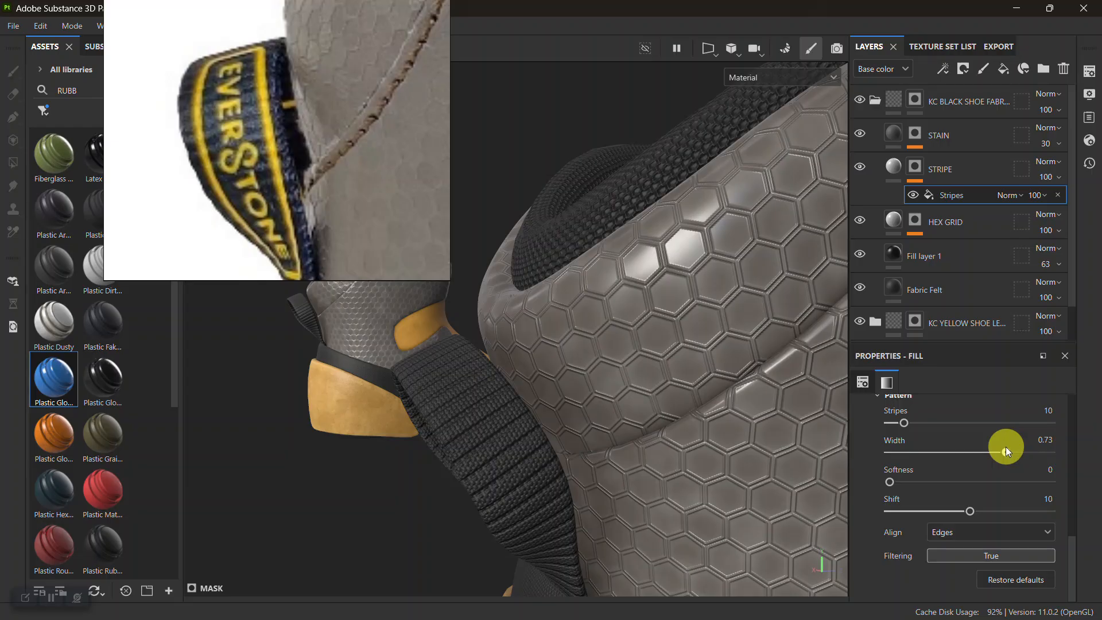
Inspect the ribbed heel pull loop up close and the whole boot from the side
alt+right_drag(585, 383, 533, 367)
alt+drag(534, 367, 573, 423)
alt+right_drag(573, 422, 590, 394)
alt+drag(590, 393, 733, 322)
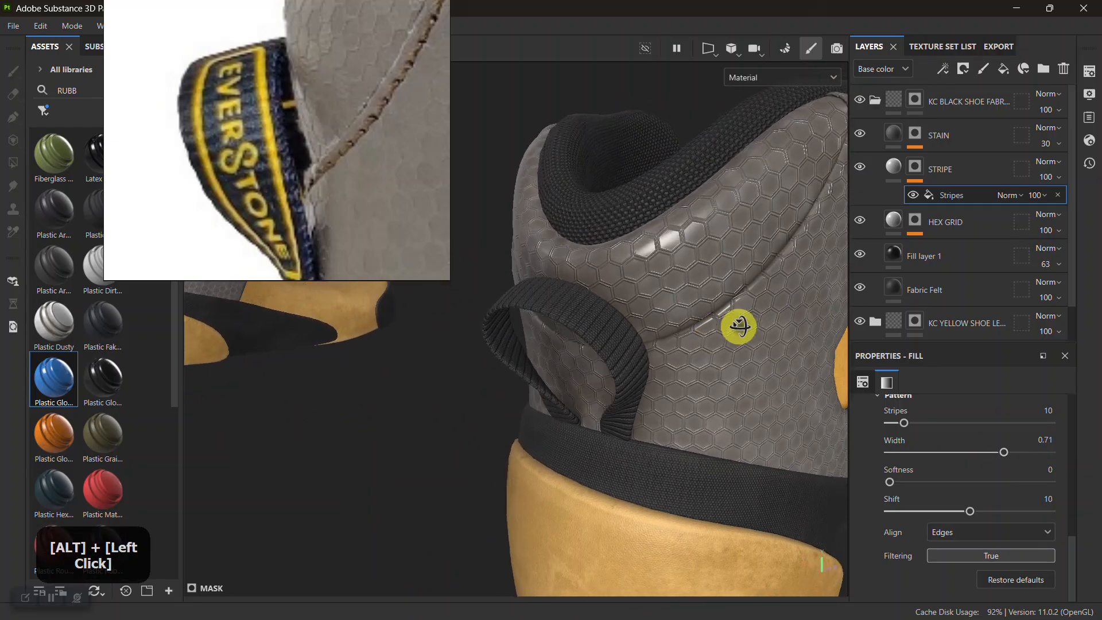
alt+right_drag(732, 322, 588, 274)
alt+middle_drag(588, 274, 556, 302)
alt+right_drag(556, 303, 673, 386)
alt+middle_drag(674, 386, 419, 418)
alt+right_drag(419, 418, 462, 266)
alt+middle_drag(463, 266, 455, 364)
Save the project with the boot's ankle area in view
click(75, 597)
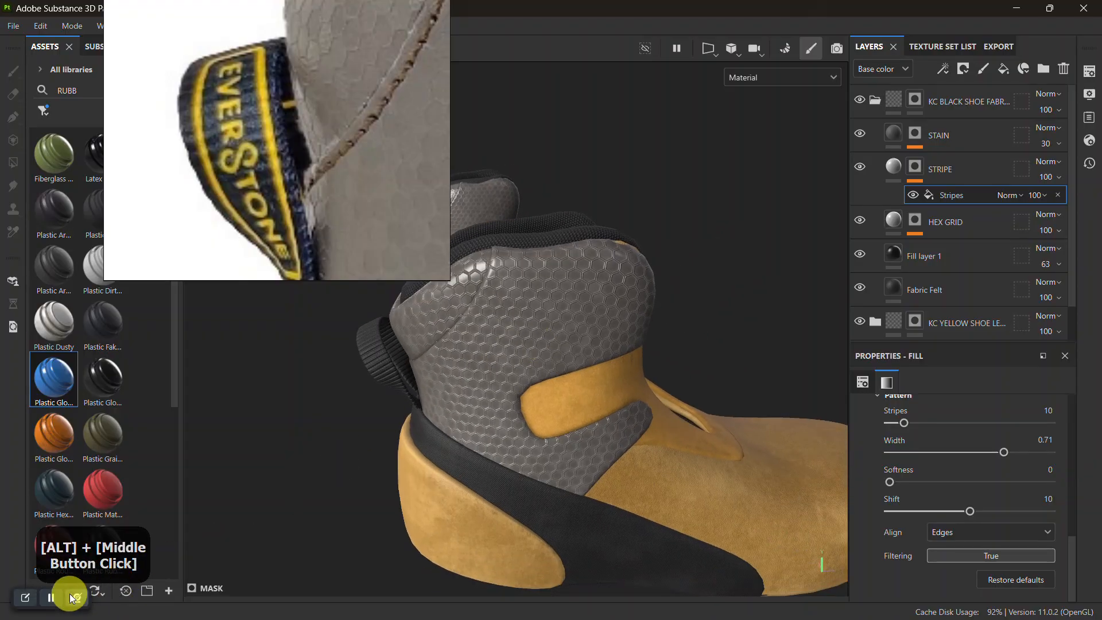
alt+drag(574, 413, 641, 407)
key(ctrl+s)
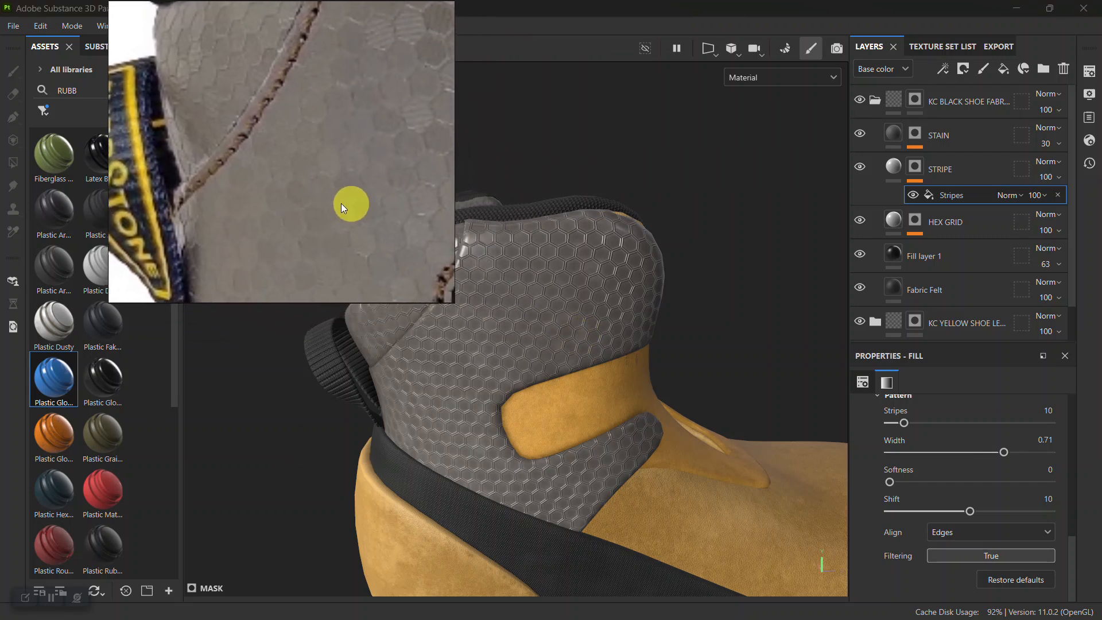
Examine the hexagon collar's surface from several angles and distances and compare it with the enlarged reference photo
alt+drag(618, 347, 605, 327)
alt+right_drag(605, 327, 605, 443)
alt+middle_drag(605, 443, 626, 393)
alt+right_drag(627, 393, 604, 405)
alt+middle_drag(604, 405, 587, 379)
alt+drag(588, 378, 607, 397)
alt+right_drag(607, 397, 595, 359)
alt+middle_drag(595, 359, 591, 369)
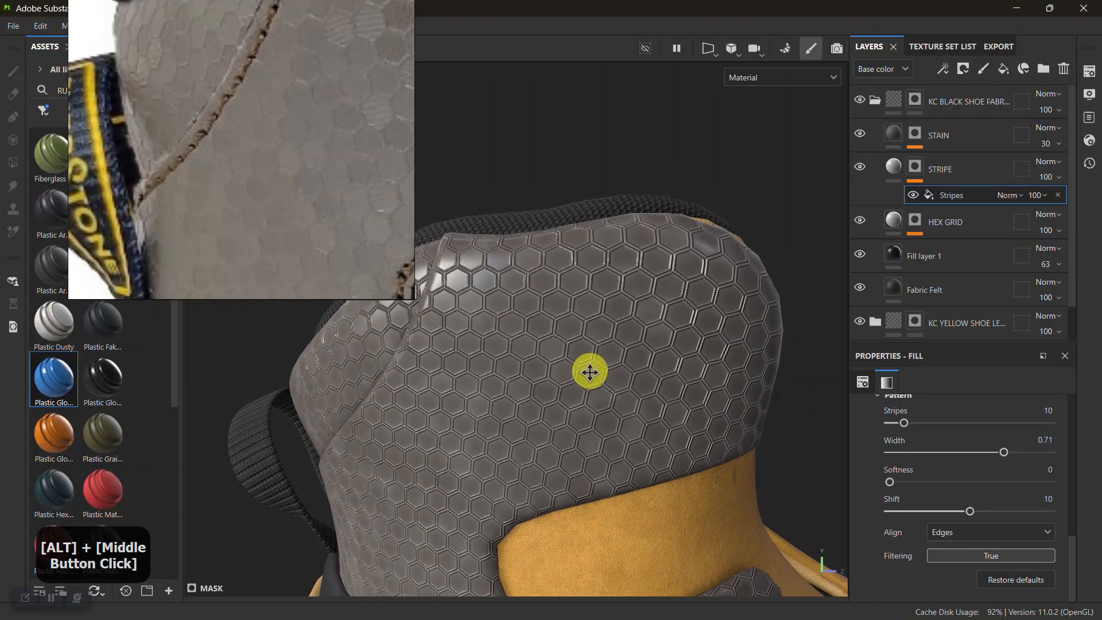
alt+right_drag(590, 369, 556, 445)
alt+drag(556, 445, 605, 423)
alt+right_drag(606, 423, 600, 296)
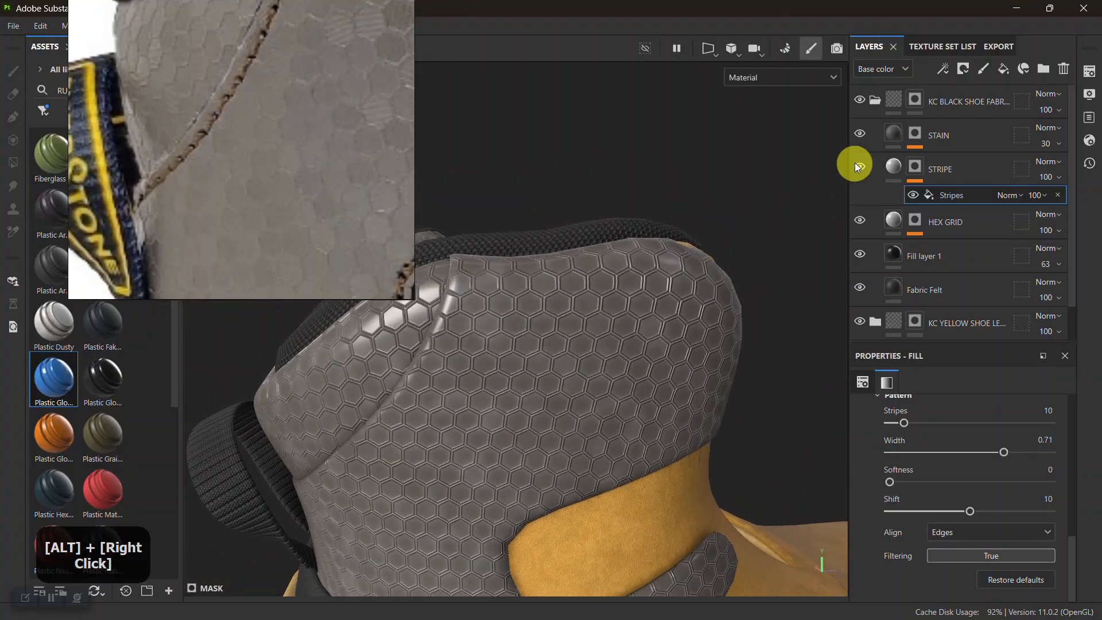
Collapse the KC BLACK SHOE FABRIC group, then expand the Plastic Glossy group and select its STAIN layer
click(876, 101)
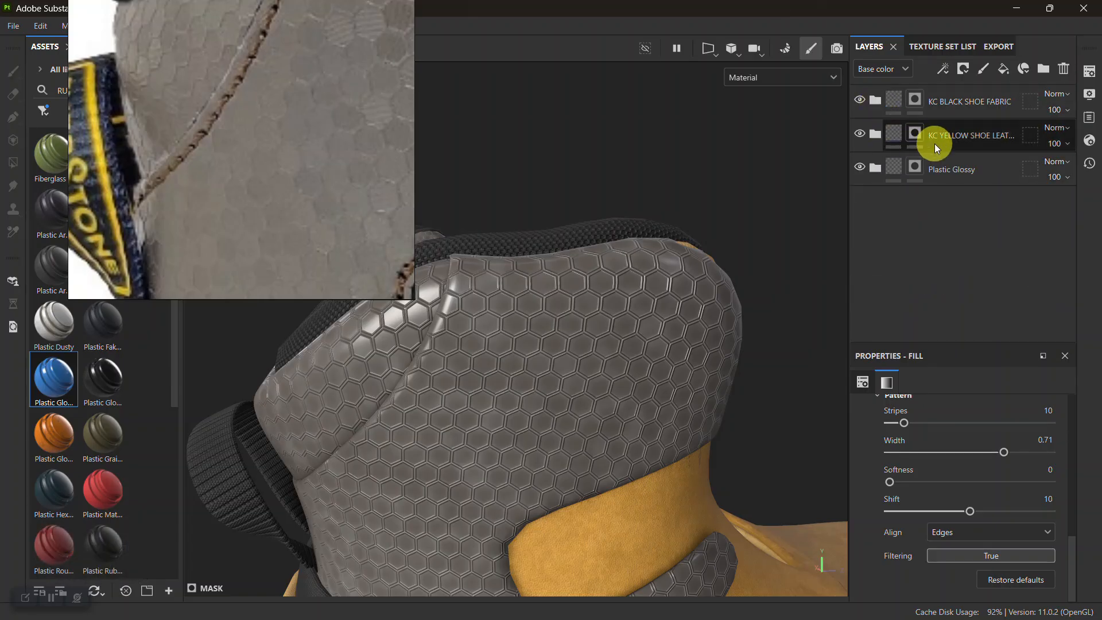
click(917, 141)
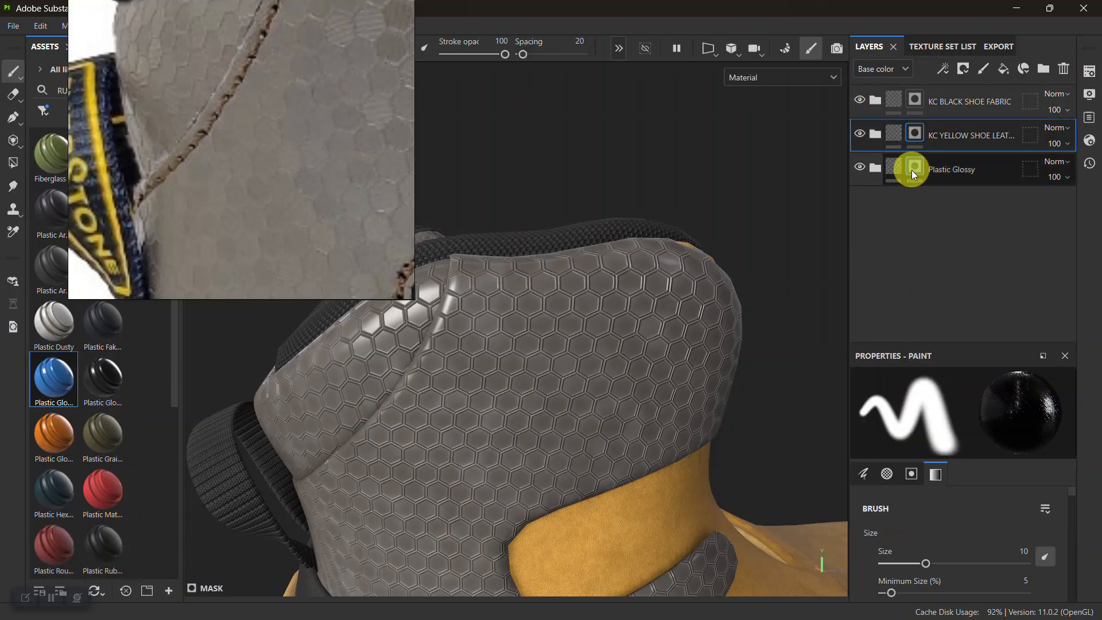
click(889, 166)
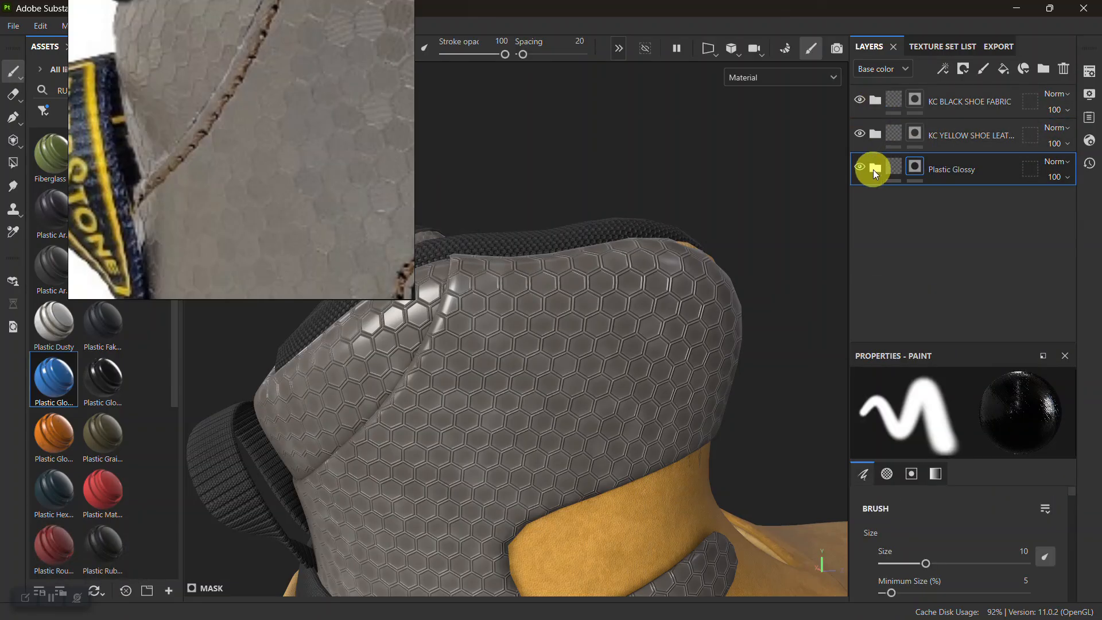
click(874, 167)
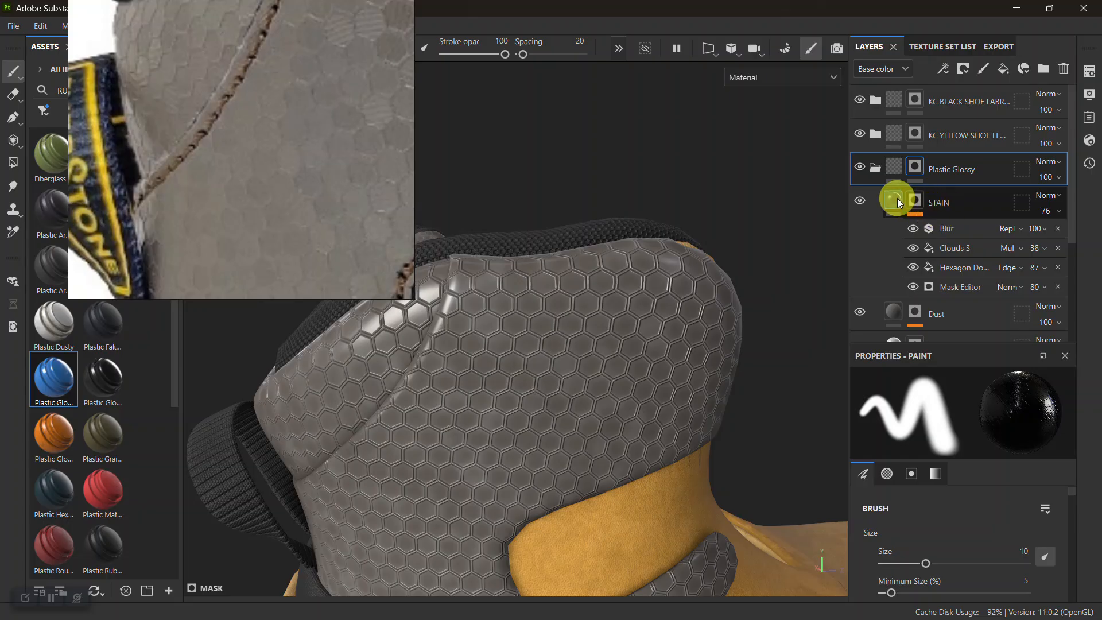
click(896, 200)
alt+middle_drag(730, 359, 726, 395)
alt+right_drag(631, 351, 662, 410)
alt+drag(662, 410, 626, 367)
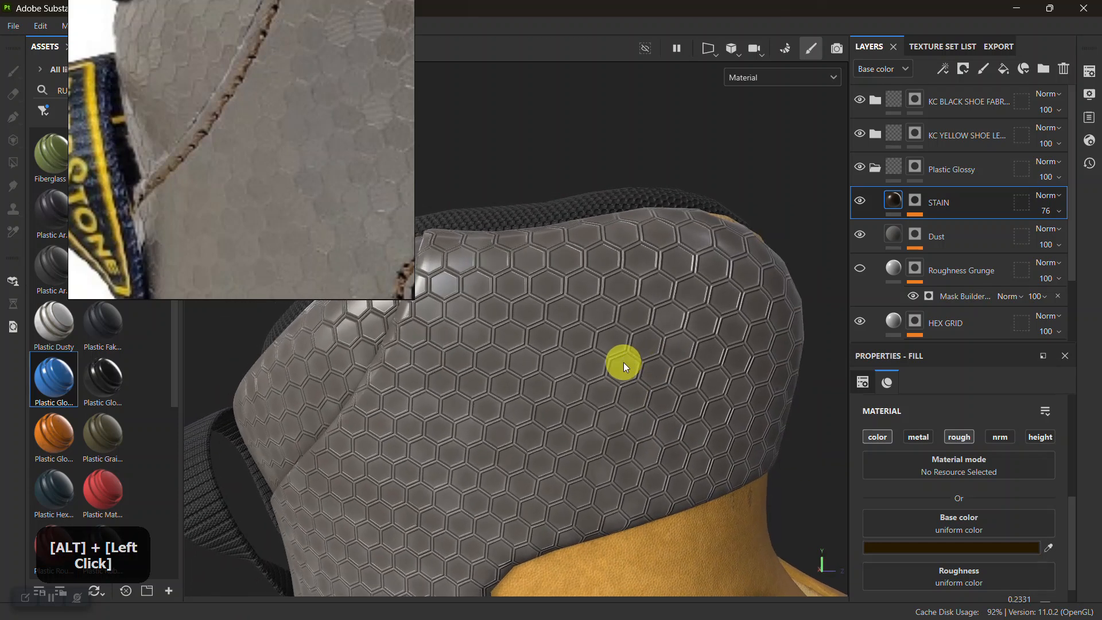
Duplicate the Hexagon Double fill in the STAIN layer's mask and replace the copy's grayscale pattern with Stripes
click(915, 203)
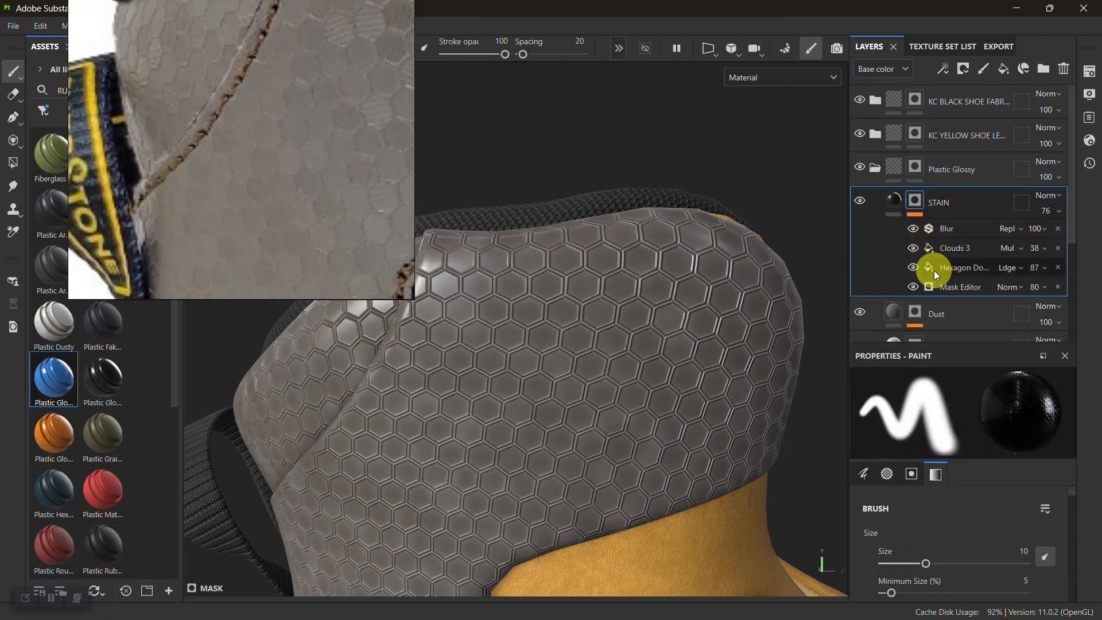
click(893, 202)
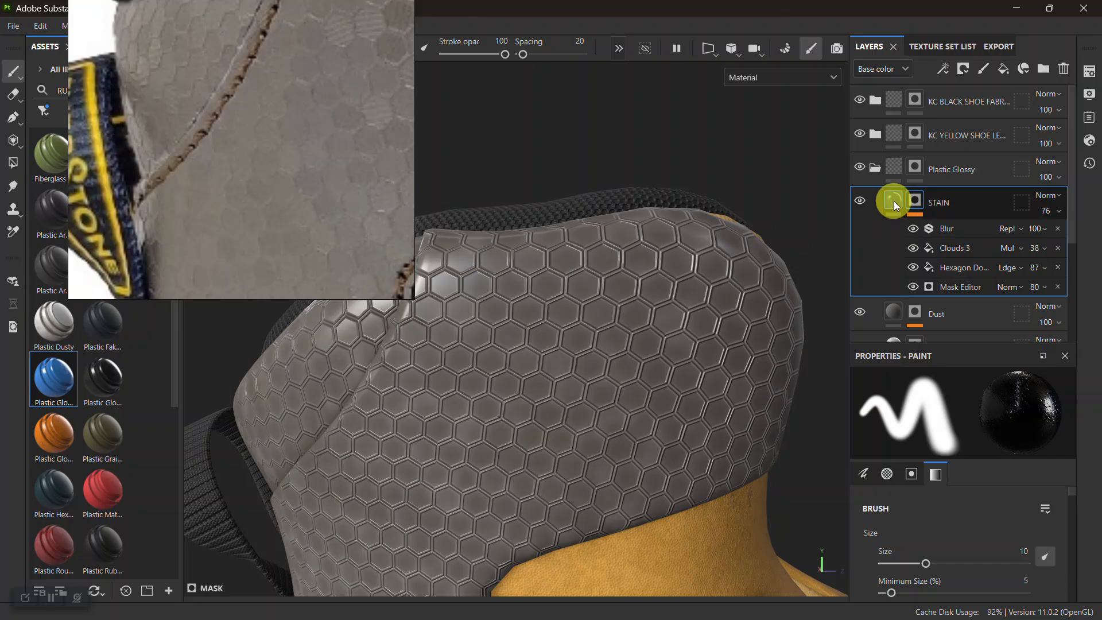
mouse_move(893, 201)
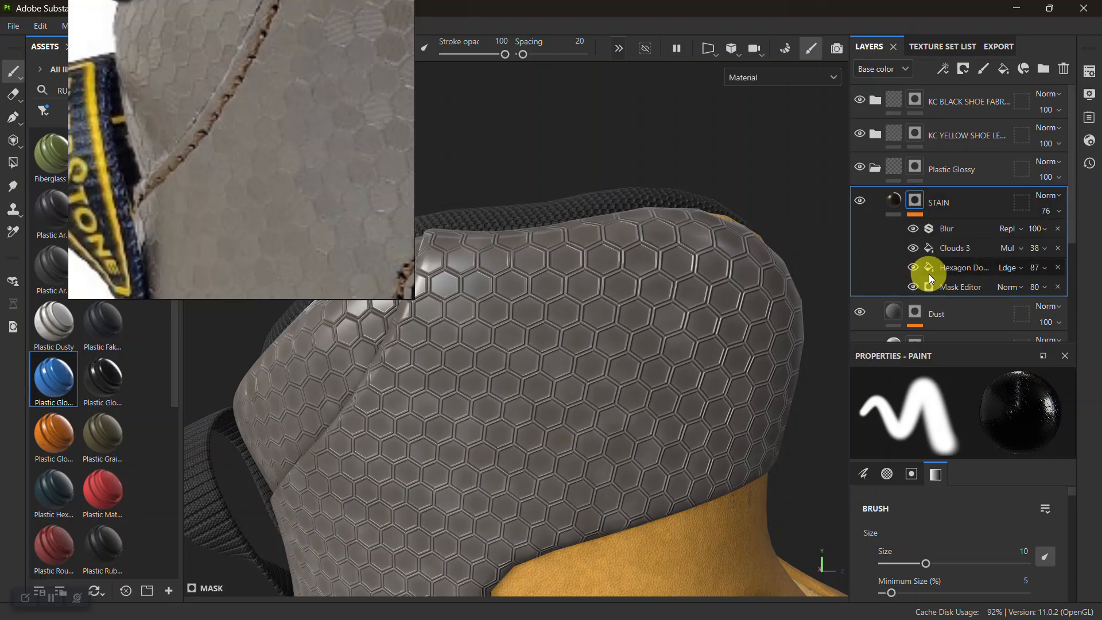
click(945, 263)
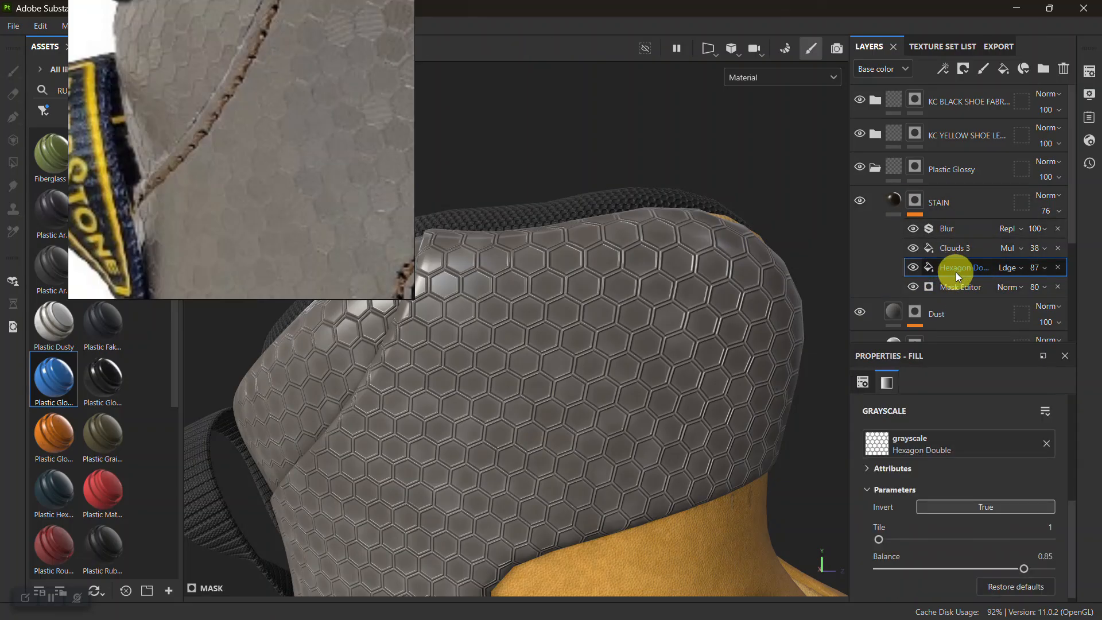
right_click(957, 274)
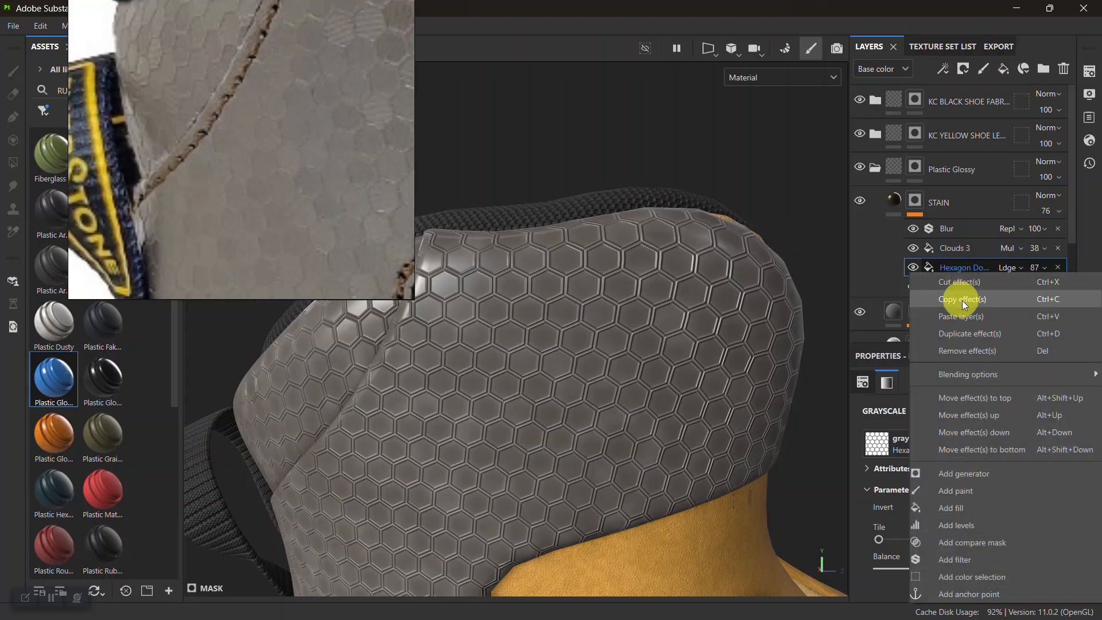
click(963, 319)
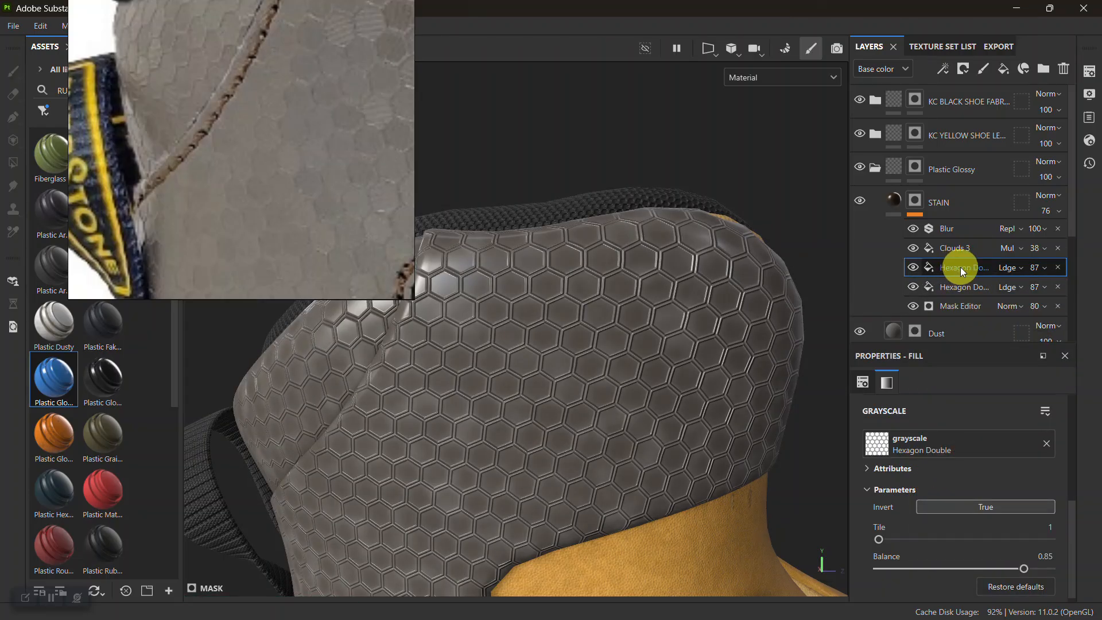
click(932, 443)
click(915, 378)
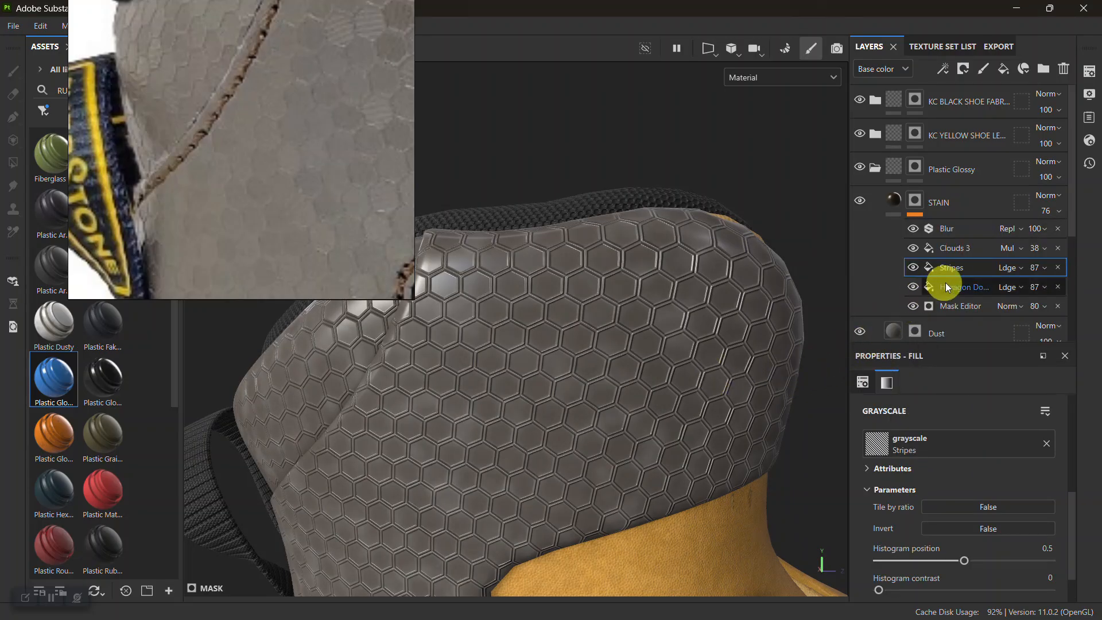
Change the blending mode of the Stripes fill in the STAIN mask to Normal
click(1021, 267)
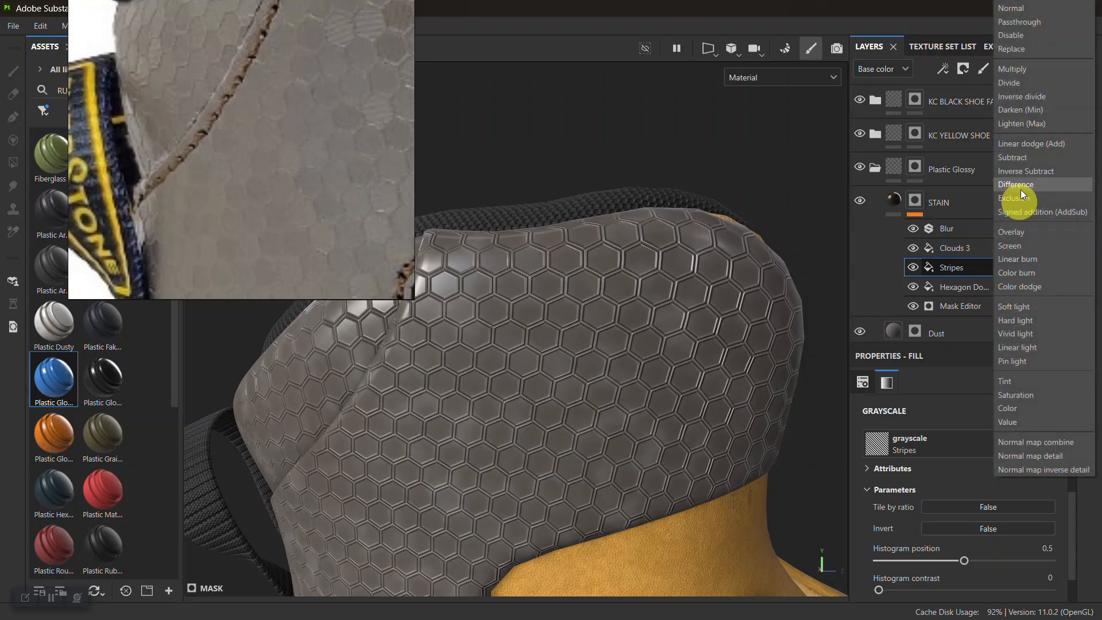
click(1014, 11)
alt+middle_drag(617, 377, 632, 332)
alt+right_drag(631, 333, 659, 459)
alt+drag(659, 460, 683, 364)
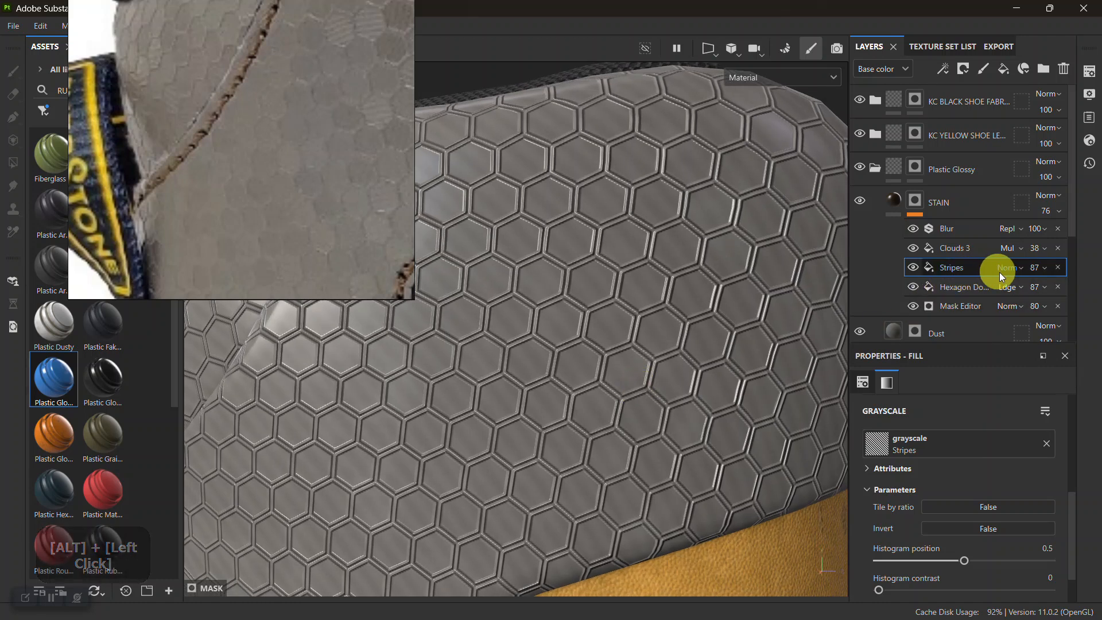
Set the Stripes fill's tiling to 32 and check the pattern on the hexagon collar
scroll(930, 551, up, 5)
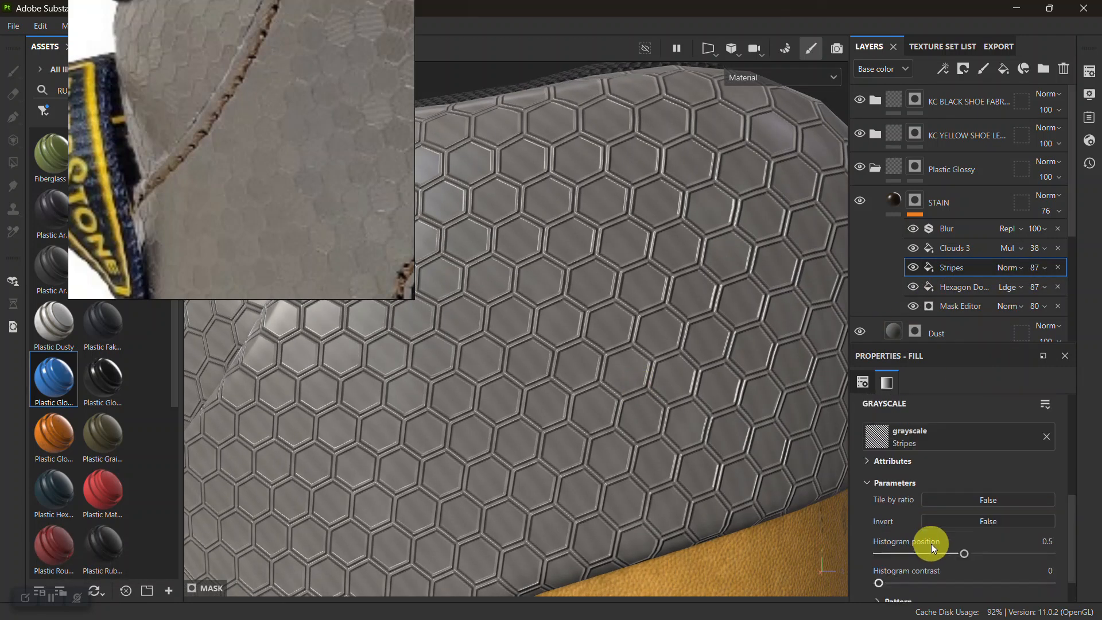
drag(938, 533, 960, 531)
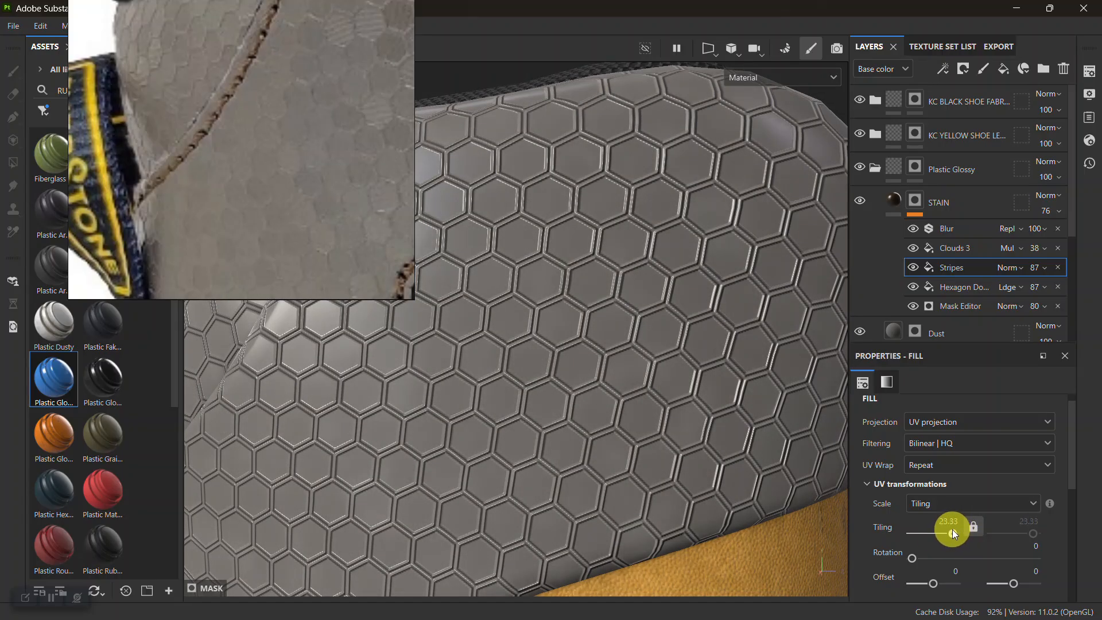
alt+right_drag(568, 247, 587, 401)
alt+middle_drag(588, 401, 590, 325)
mouse_move(590, 324)
alt+mouse_down()
mouse_move(672, 344)
mouse_move(600, 344)
alt+mouse_up()
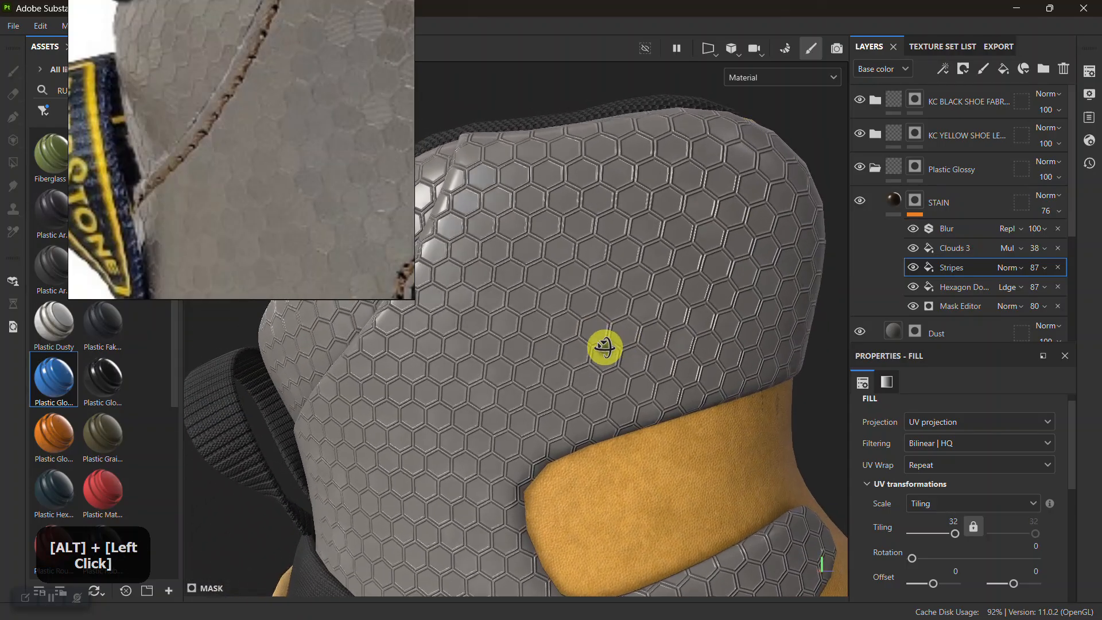
alt+middle_drag(600, 344, 627, 359)
alt+drag(627, 359, 647, 365)
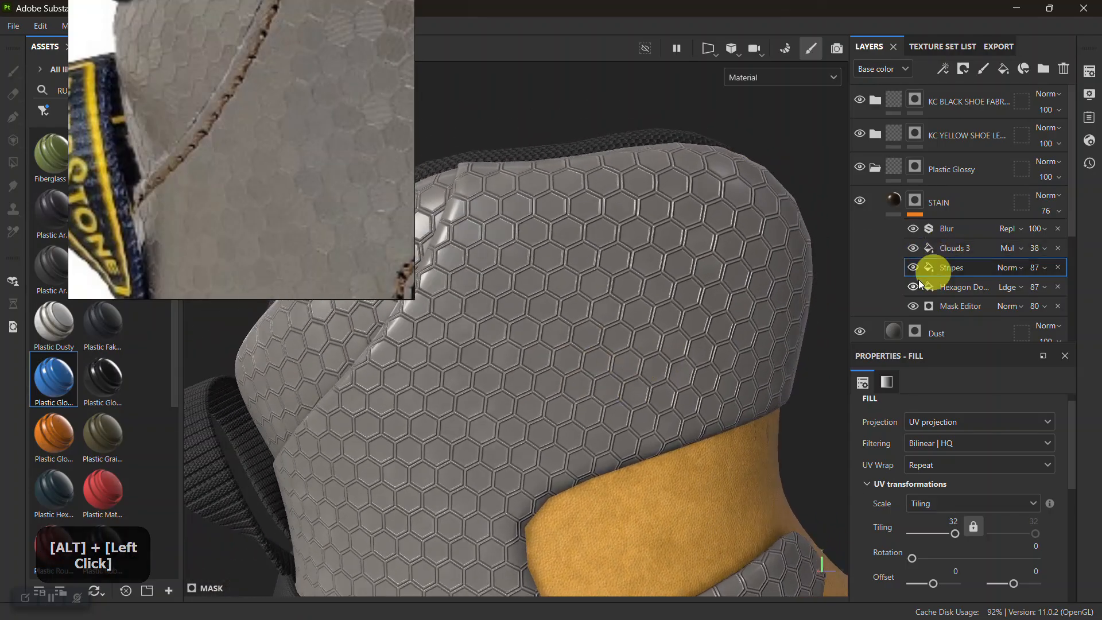
alt+middle_drag(680, 310, 679, 316)
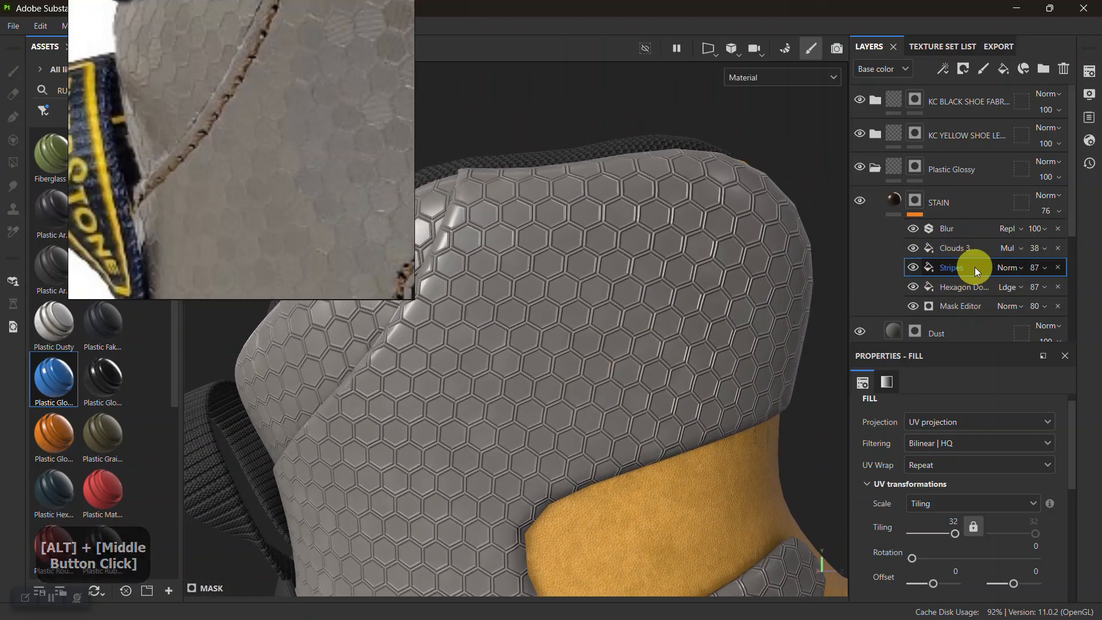
Set the Stripes fill's opacity to 86 and move it above Blur in the STAIN mask's effect stack
click(1042, 268)
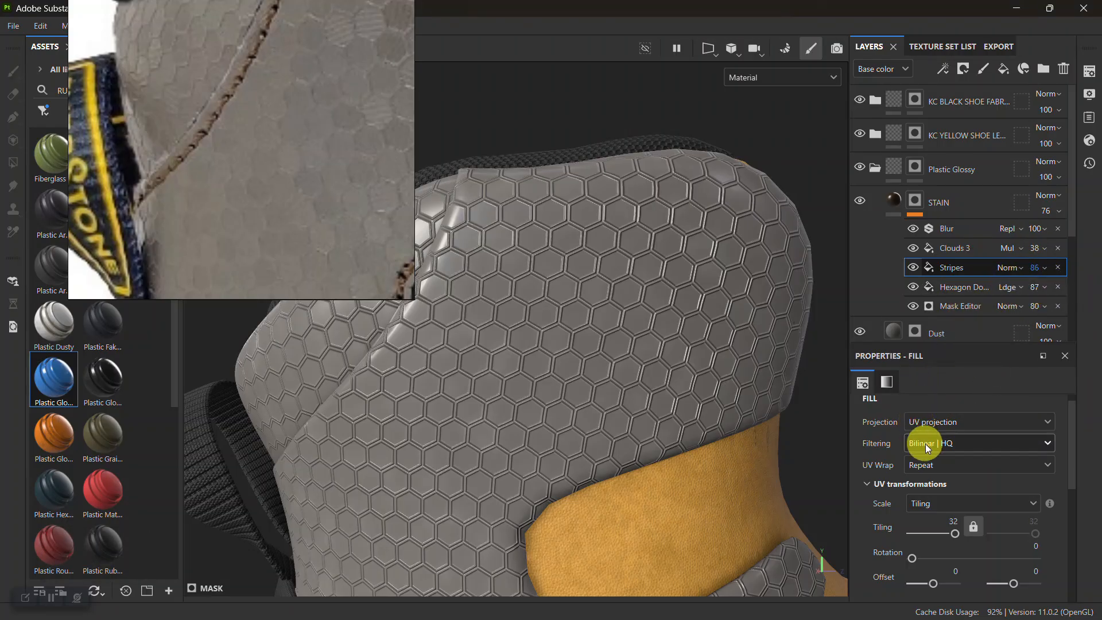
drag(949, 269, 945, 225)
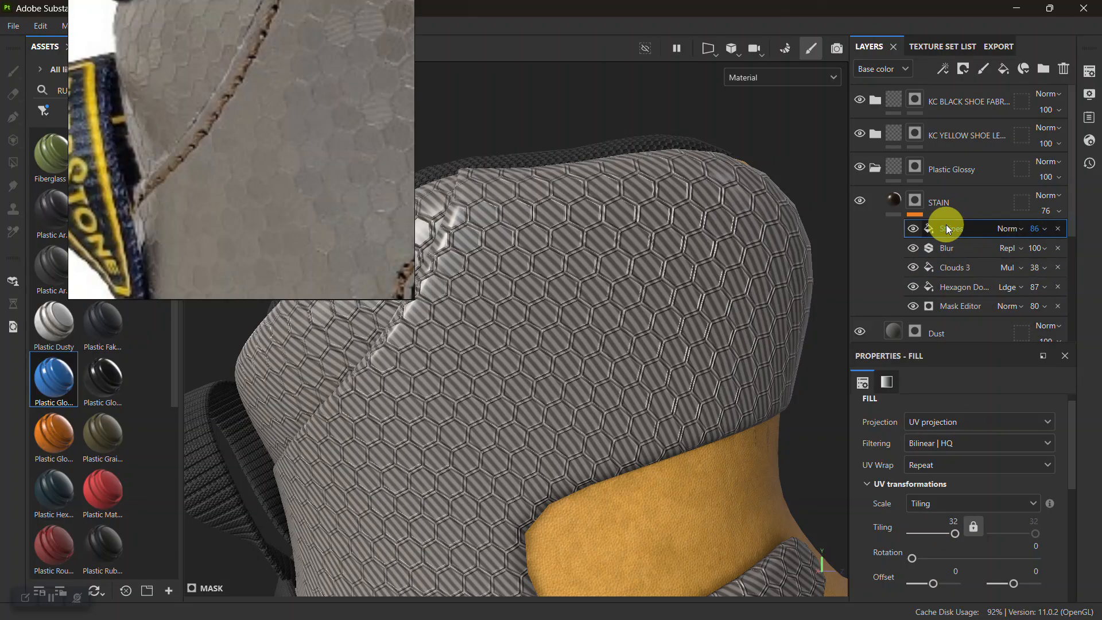
alt+right_drag(652, 351, 571, 216)
alt+middle_drag(571, 217, 634, 290)
alt+drag(635, 291, 645, 308)
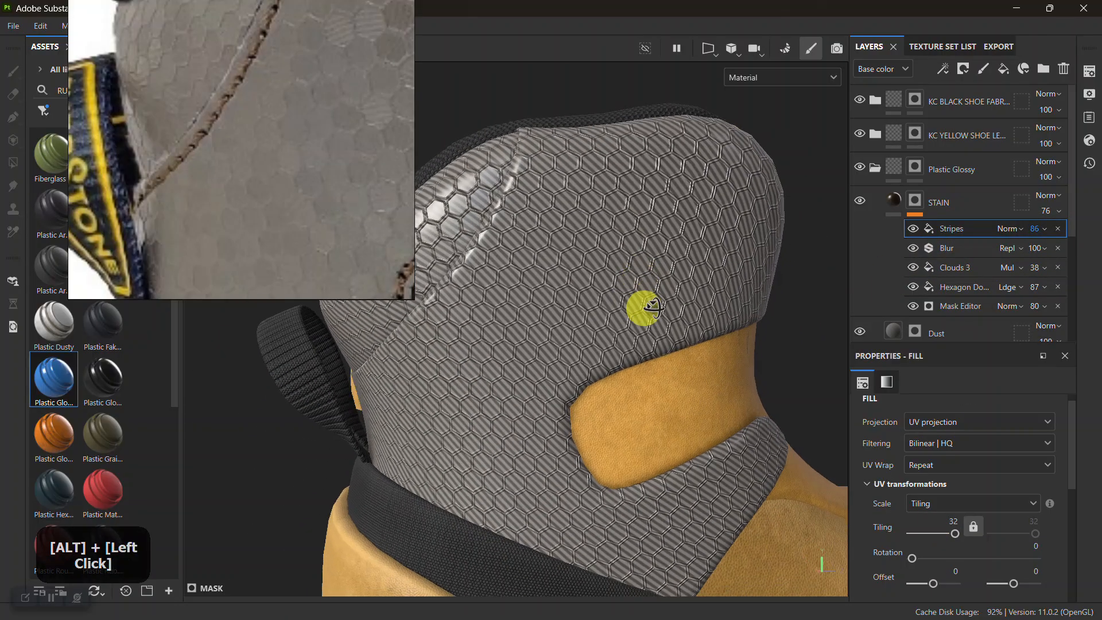
alt+right_drag(645, 308, 659, 467)
alt+drag(659, 467, 573, 376)
alt+middle_drag(574, 376, 831, 407)
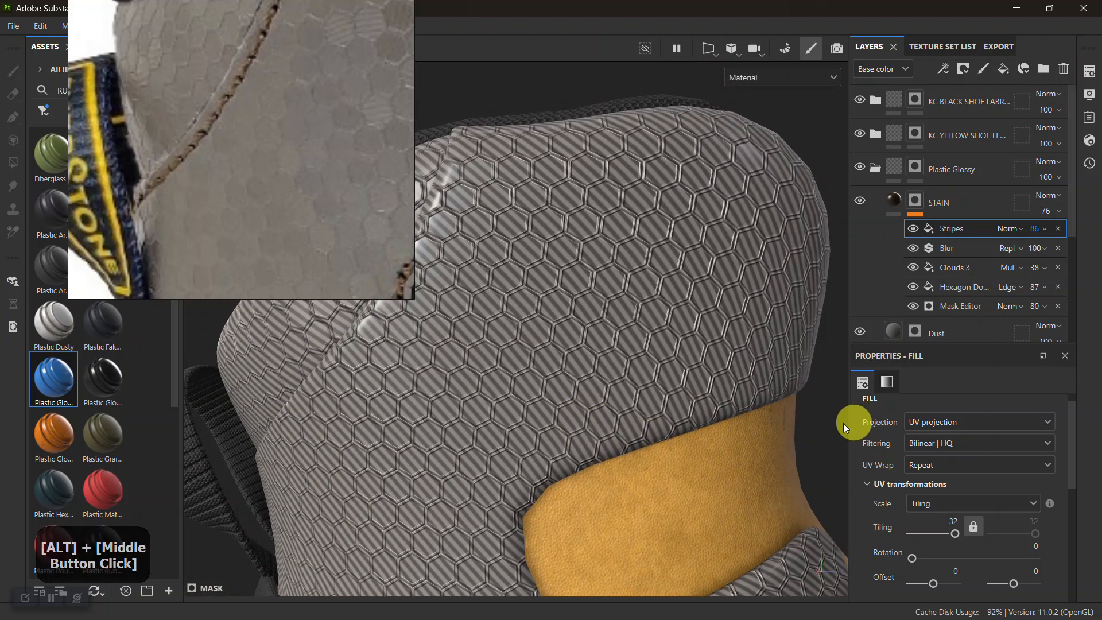
Set the Stripes fill's rotation to 54.42 and check the stripe direction around the yellow ankle patch
scroll(931, 501, up, 1)
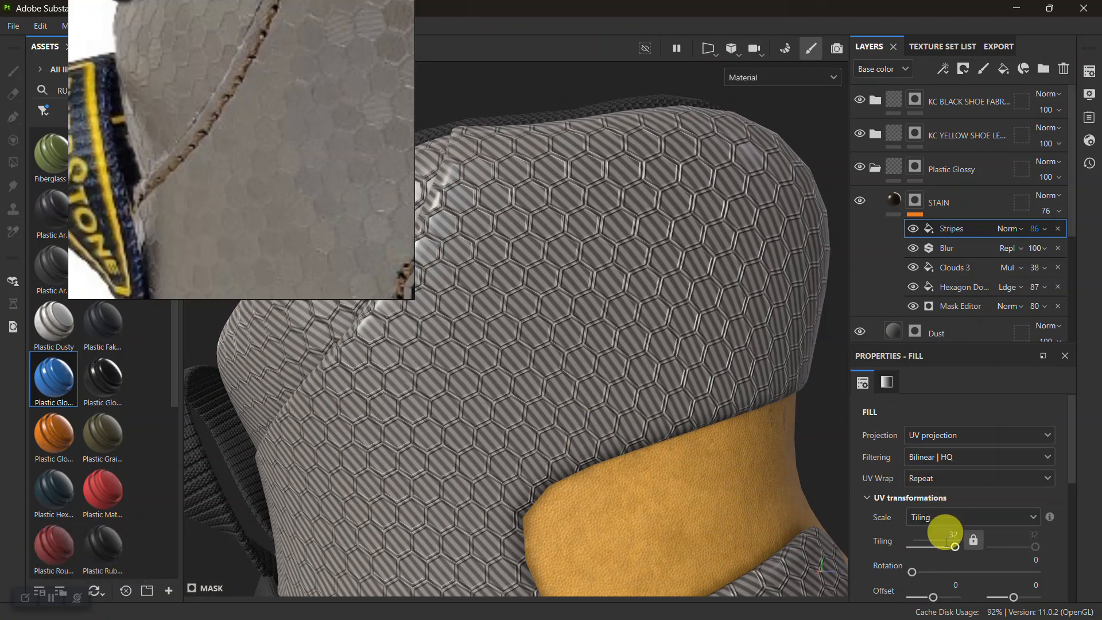
drag(924, 573, 930, 570)
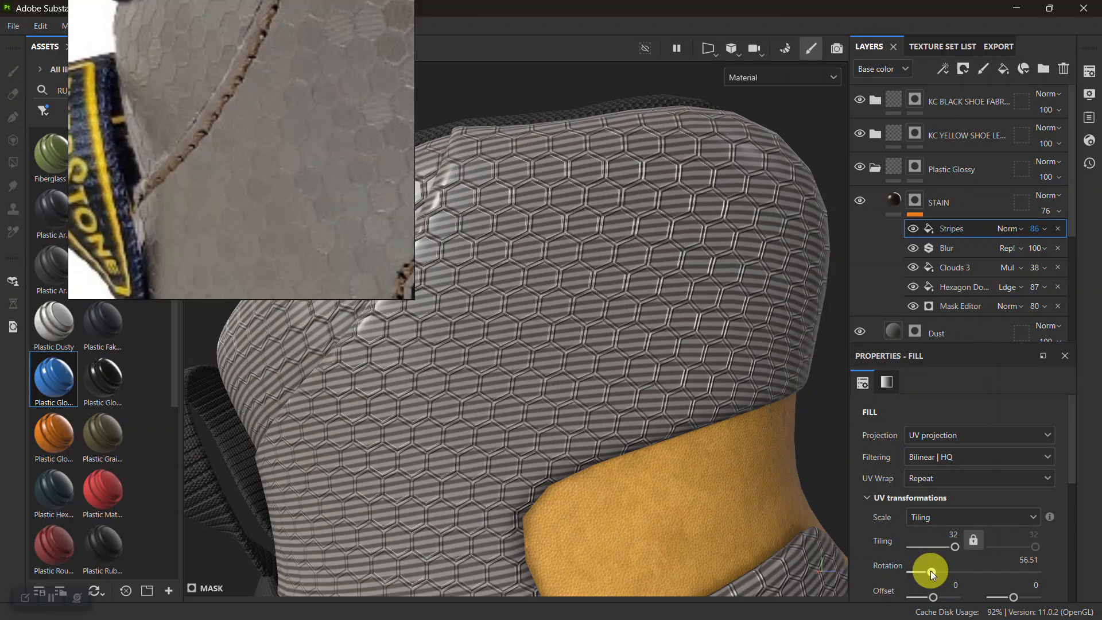
alt+right_drag(533, 352, 613, 295)
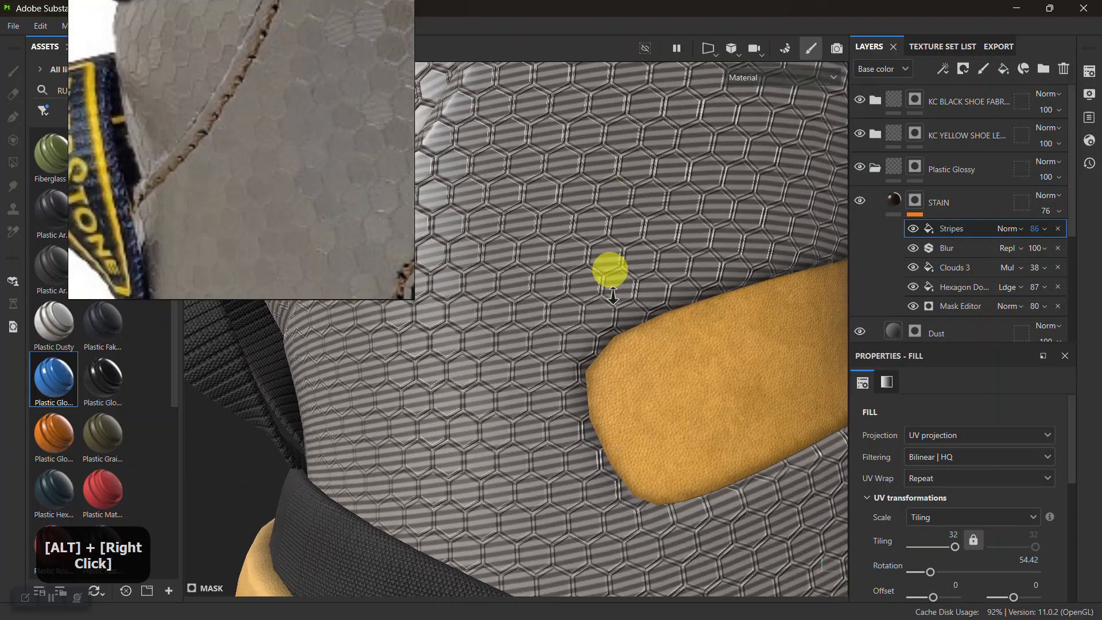
alt+middle_drag(612, 295, 649, 319)
alt+drag(649, 320, 717, 283)
Undo the Stripes rotation and remove the Stripes fill from the STAIN mask
key(ctrl+z)
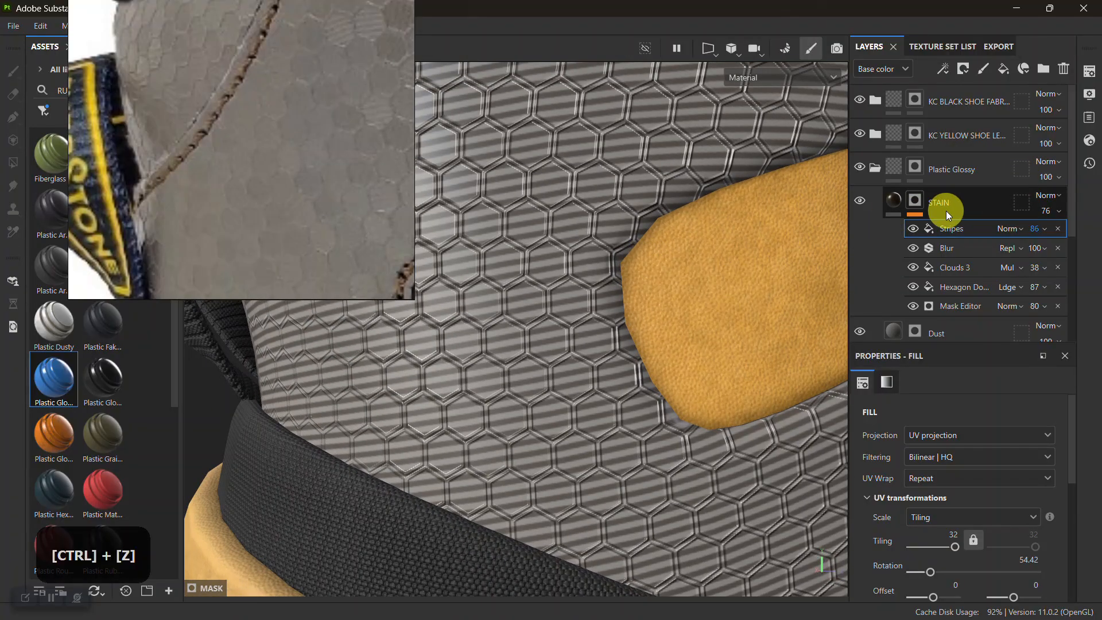
click(1057, 229)
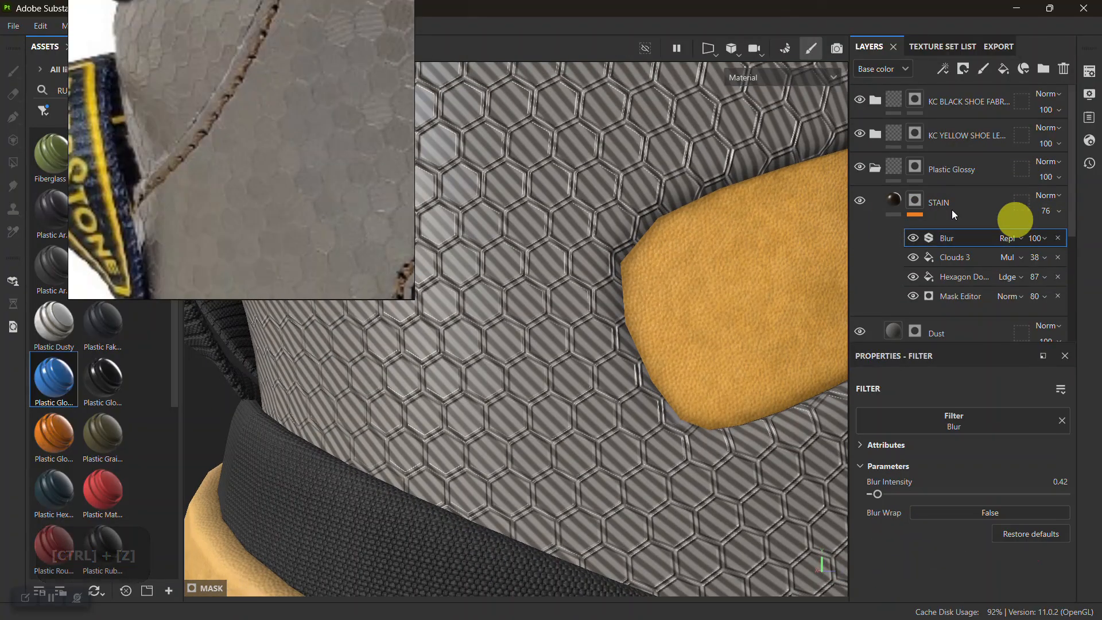
Duplicate the STAIN layer and replace the copy's mask with a plain white mask
click(905, 205)
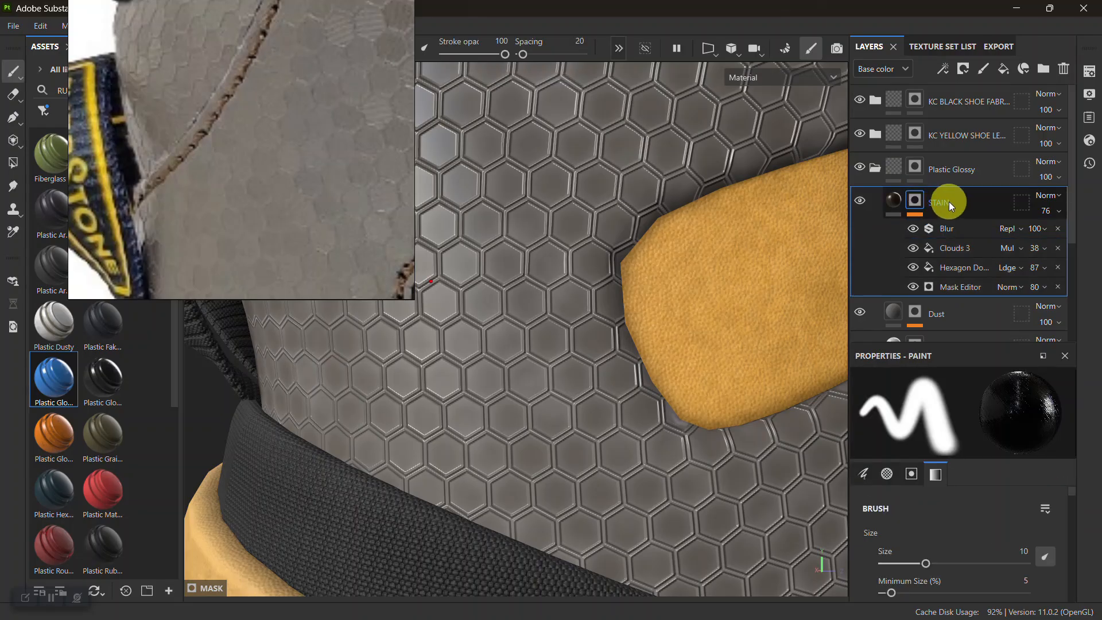
key(ctrl+d)
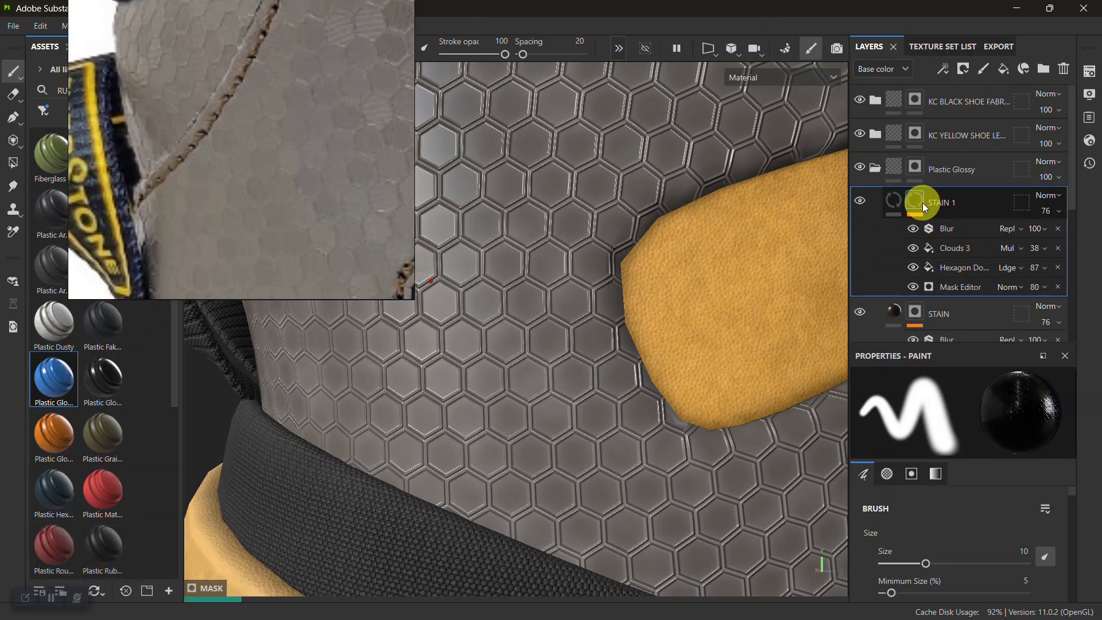
right_click(922, 202)
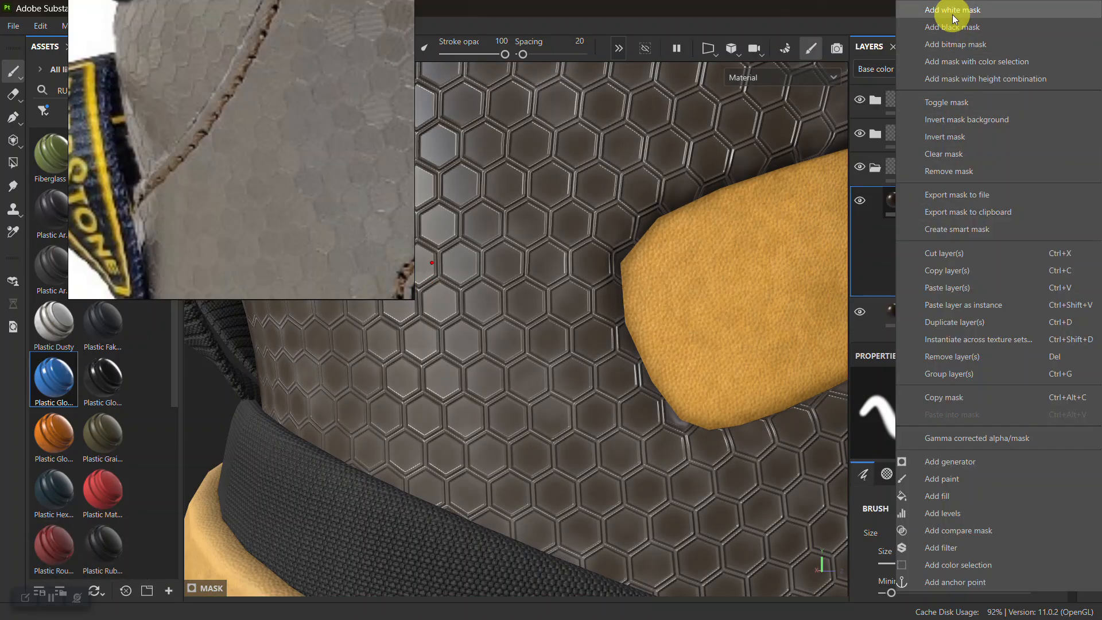
click(952, 10)
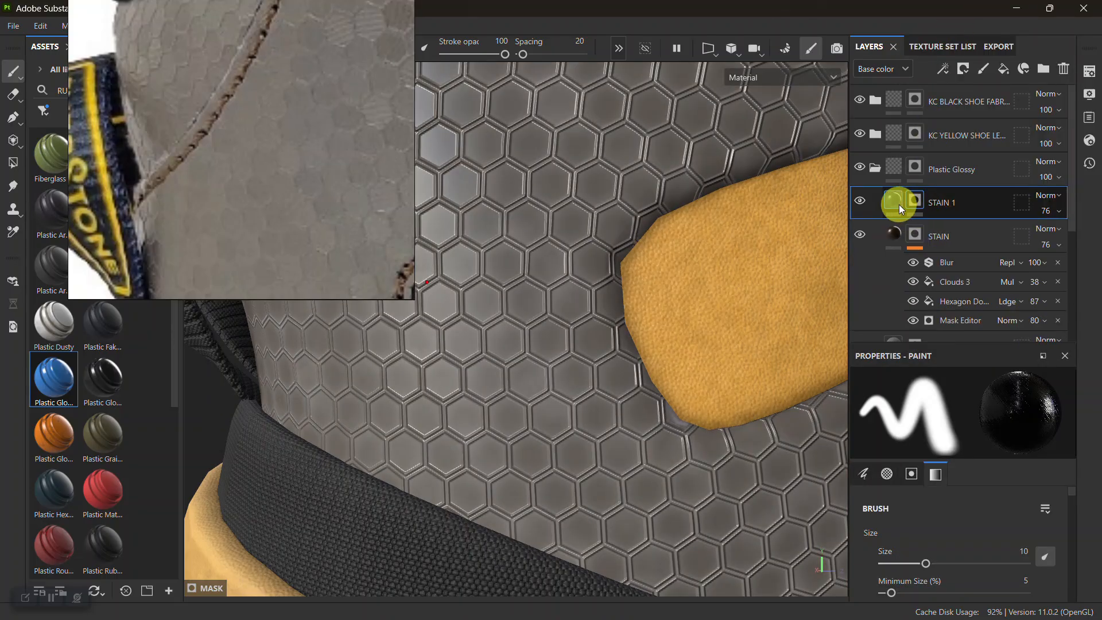
Set the duplicated stain layer's base color to light gray A4A4A4
click(895, 203)
scroll(935, 546, down, 5)
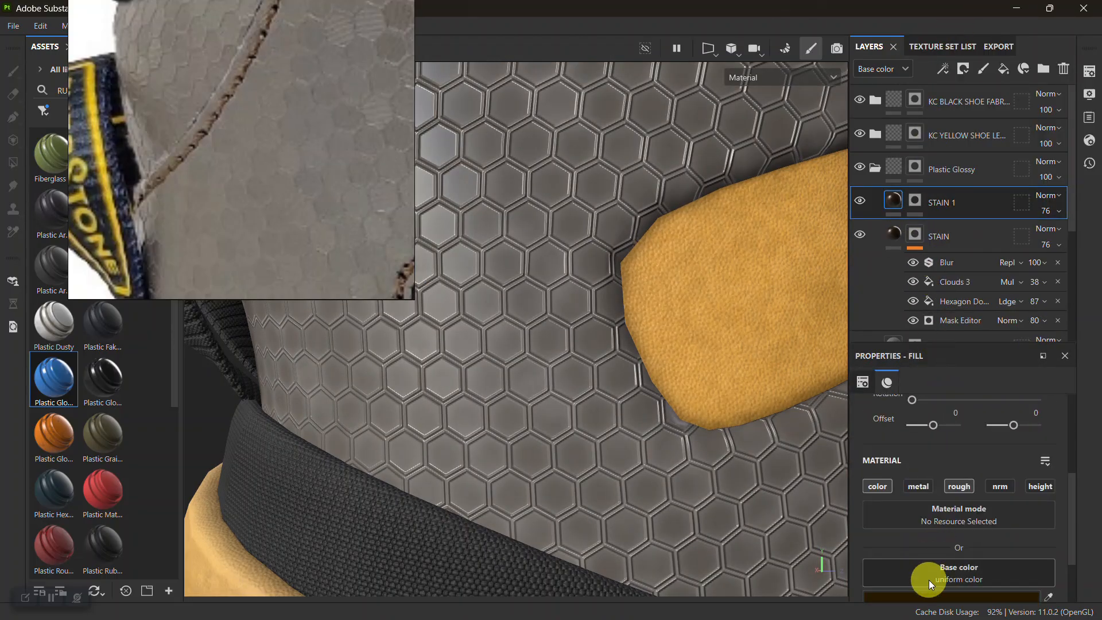
click(922, 597)
click(767, 407)
drag(755, 420, 750, 445)
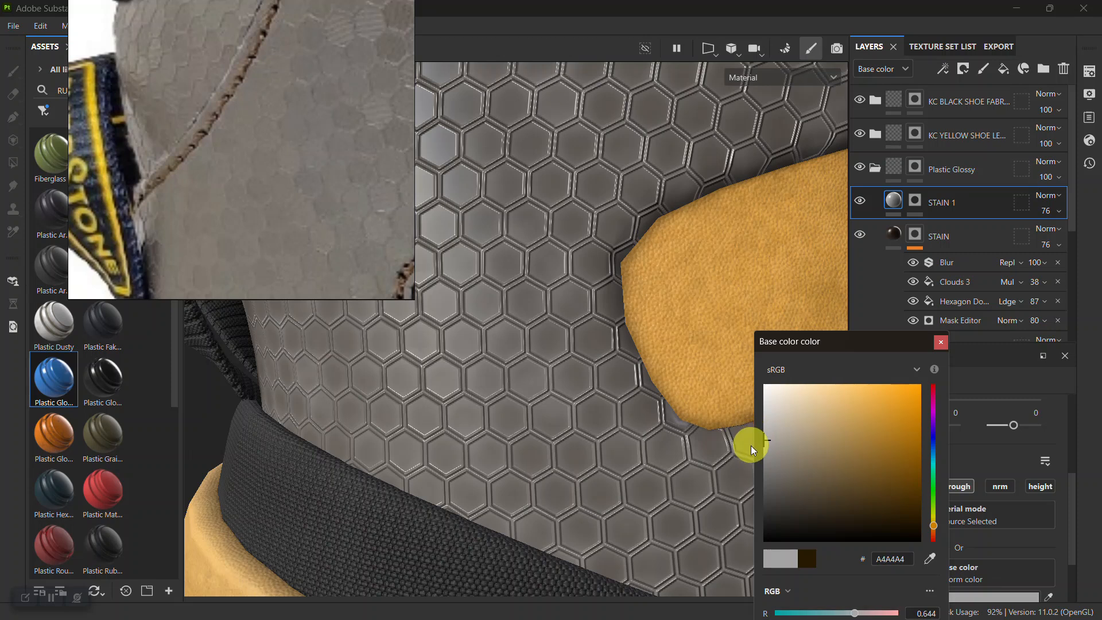
click(946, 344)
Add a fill to the STAIN 1 layer's mask and assign the Hexagon Stripes texture to its grayscale
right_click(918, 201)
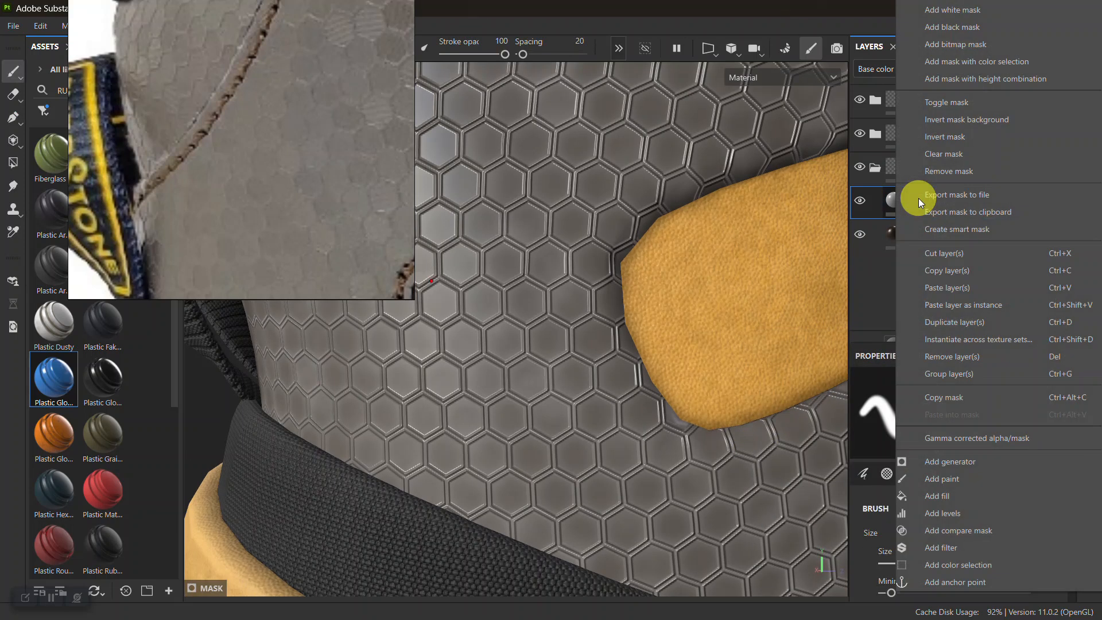
click(956, 497)
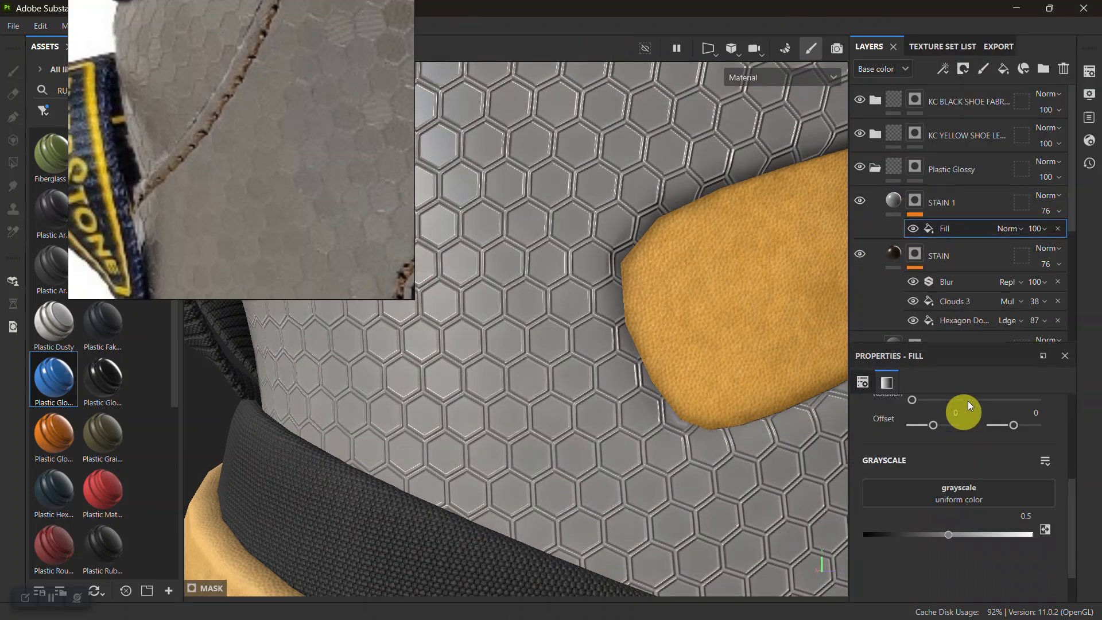
click(941, 498)
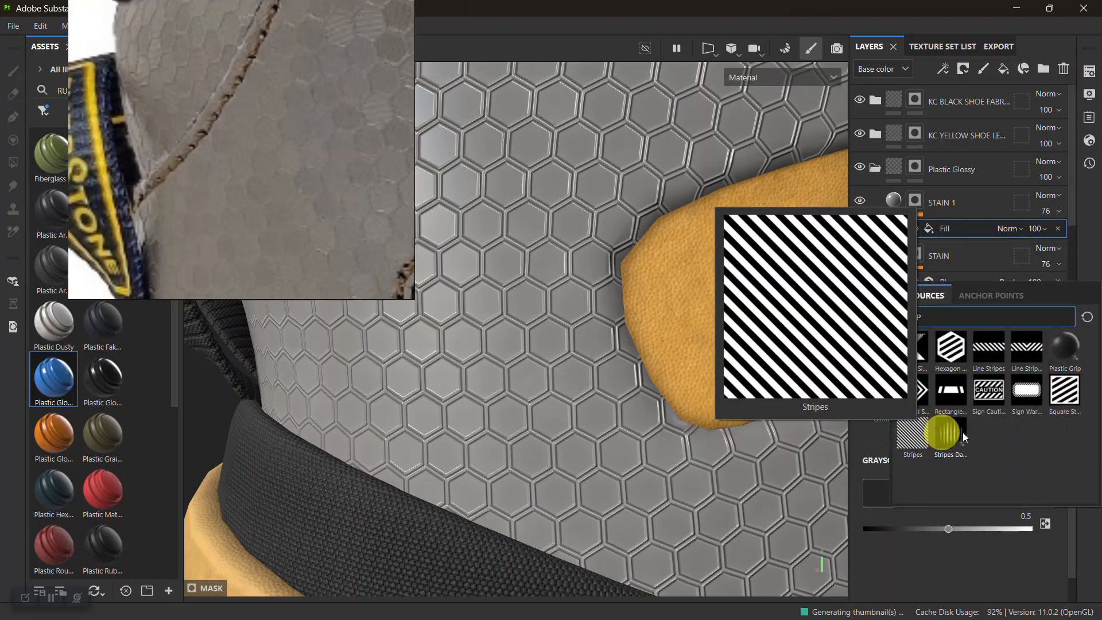
mouse_move(1074, 413)
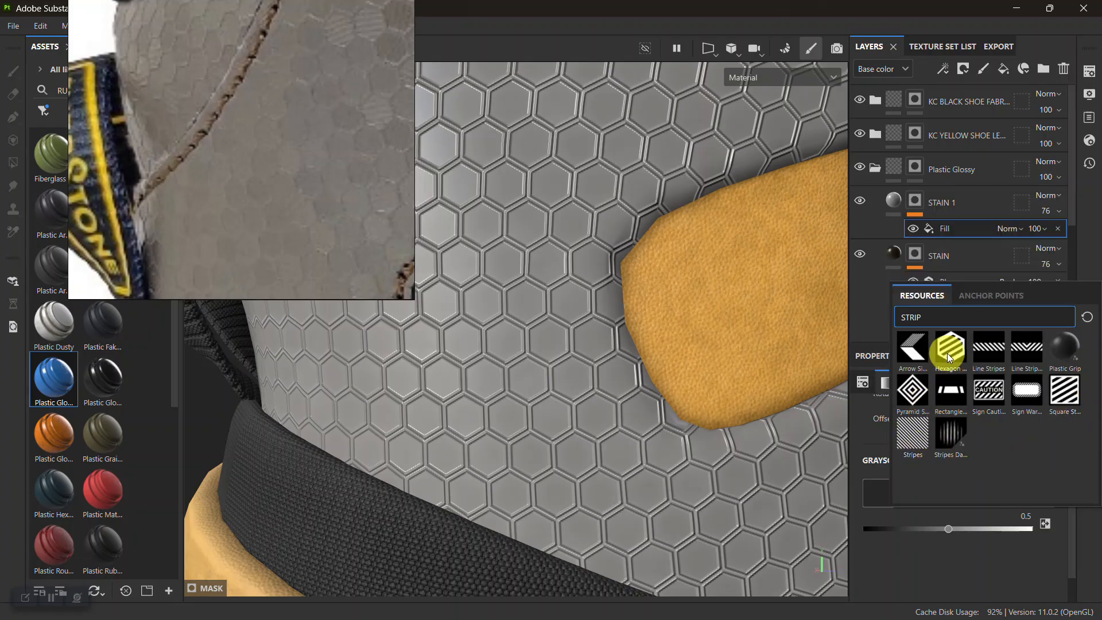
mouse_move(948, 357)
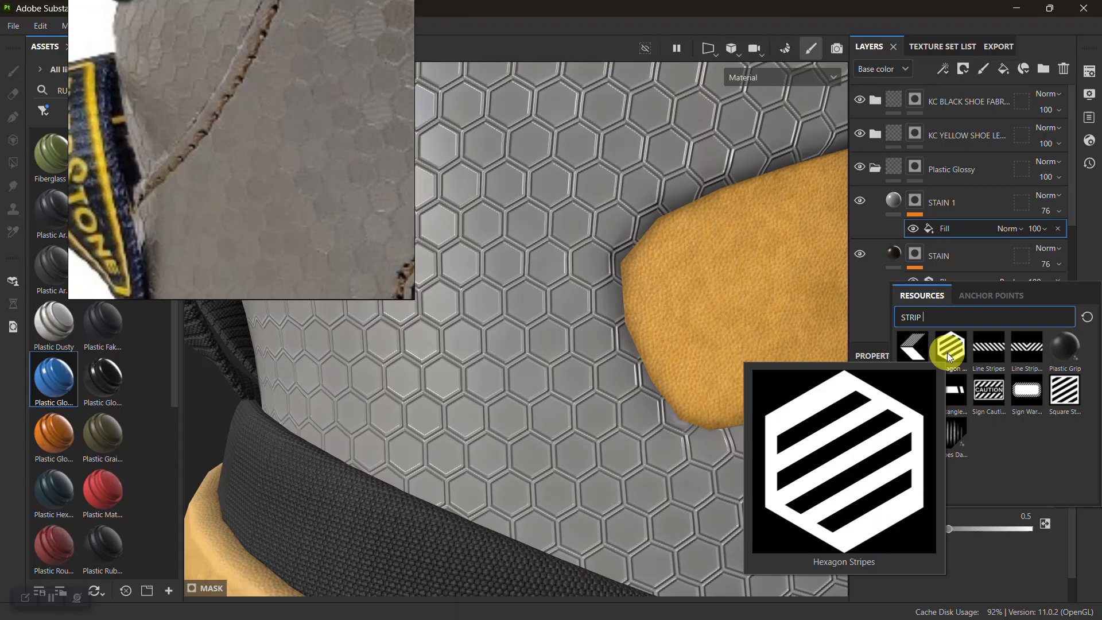
click(948, 357)
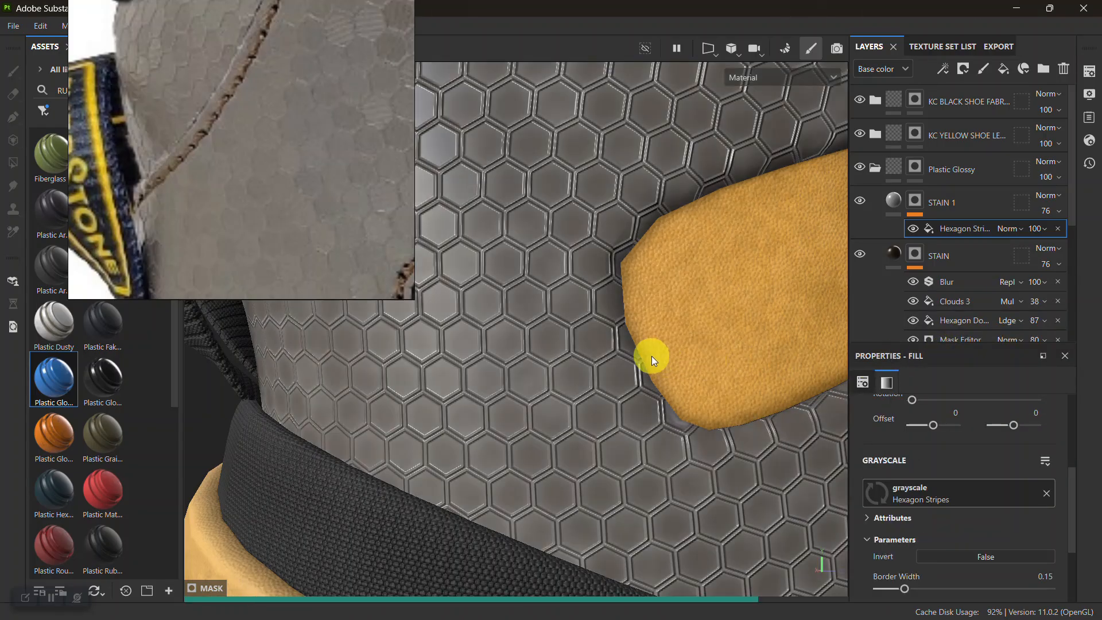
Enable the height channel on the STAIN 1 layer and set its height to 0.5508
click(894, 202)
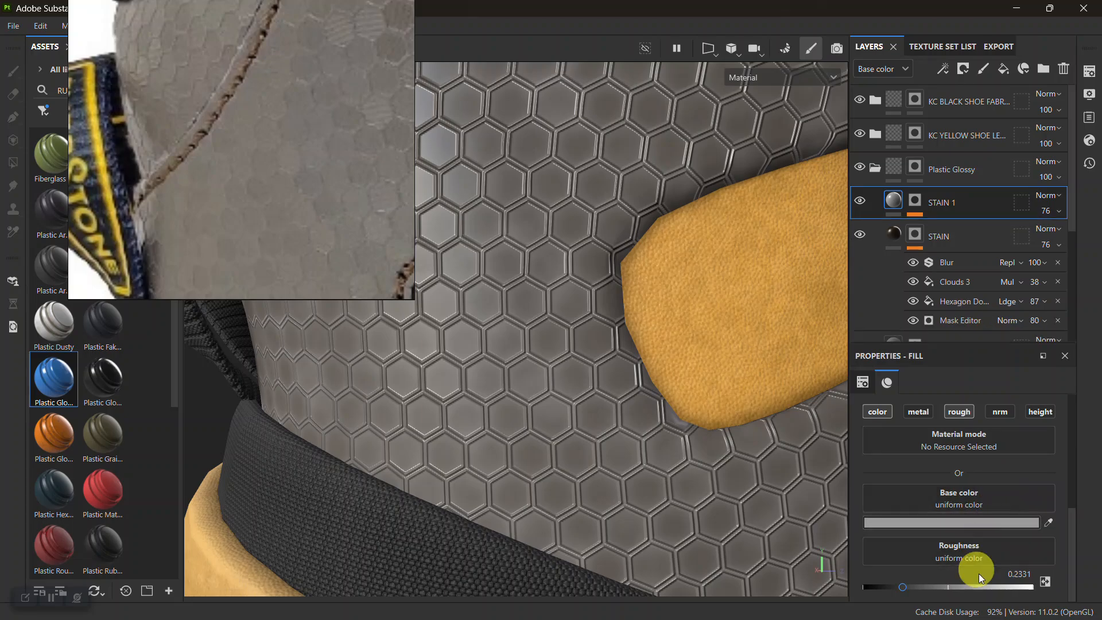
click(1041, 412)
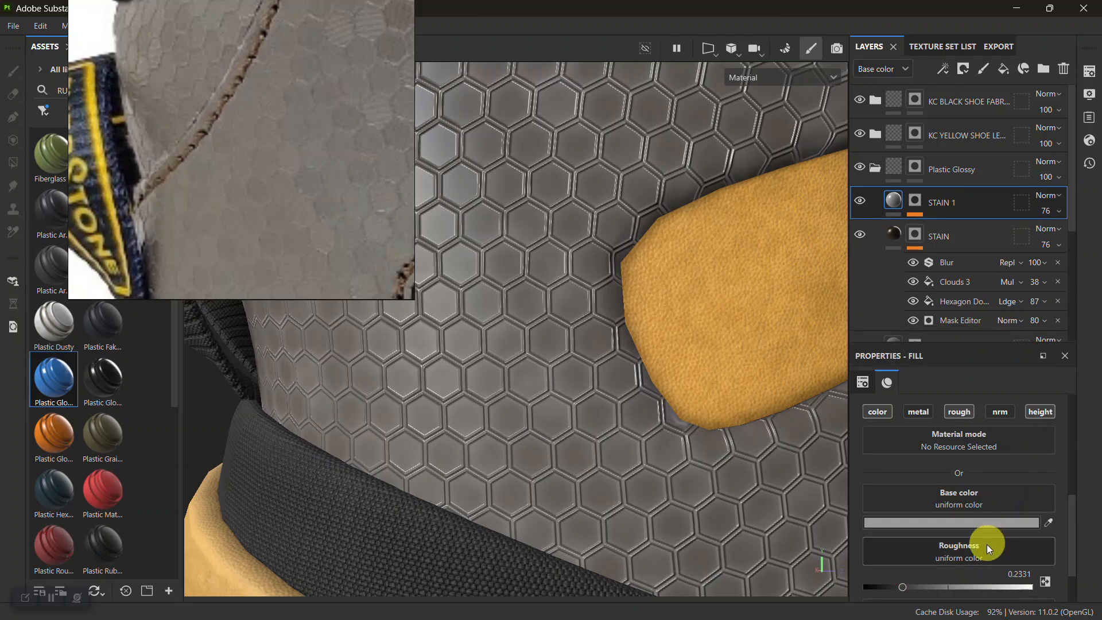
scroll(975, 562, down, 2)
drag(966, 585, 995, 587)
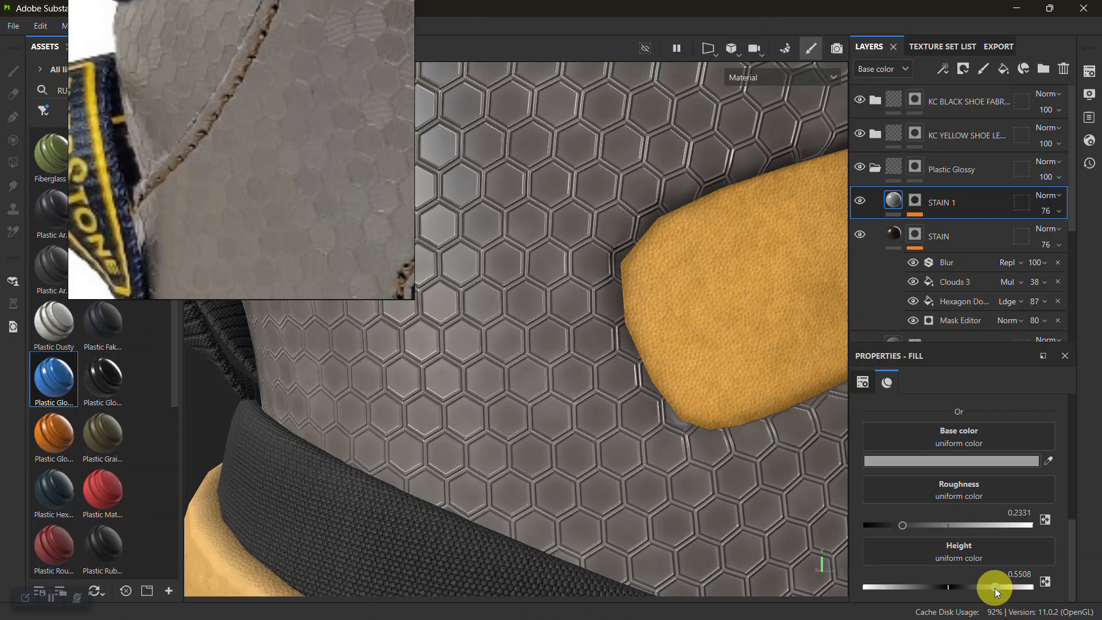
Set the Hexagon Stripes fill's UV tiling to 32
click(918, 202)
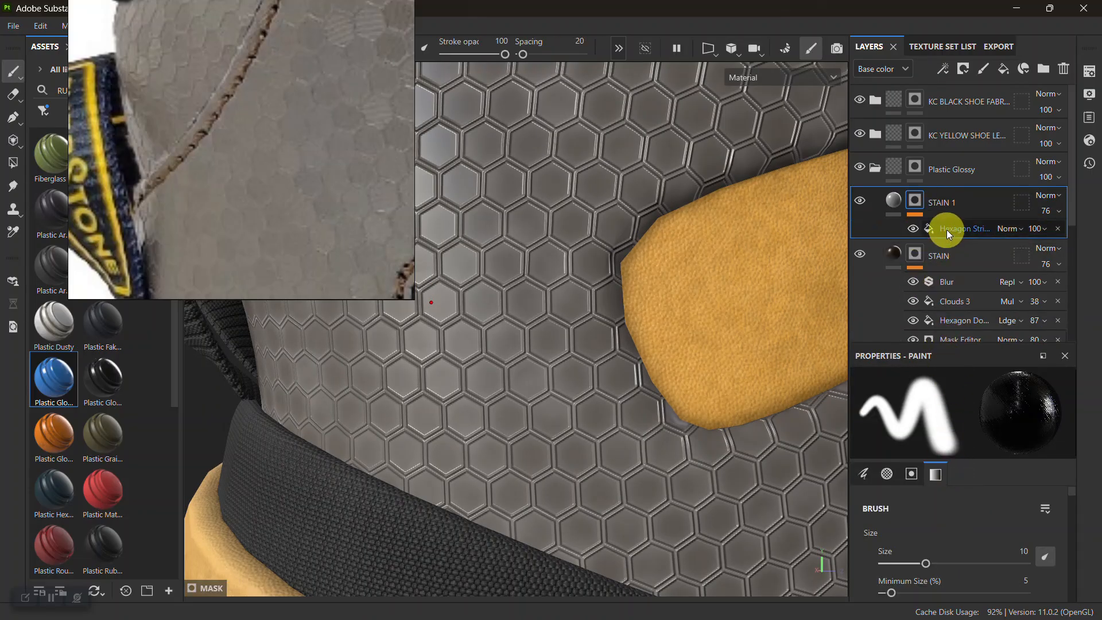
click(948, 232)
scroll(957, 508, down, 3)
drag(942, 476, 959, 477)
alt+right_drag(750, 448, 669, 374)
alt+middle_drag(668, 373, 597, 273)
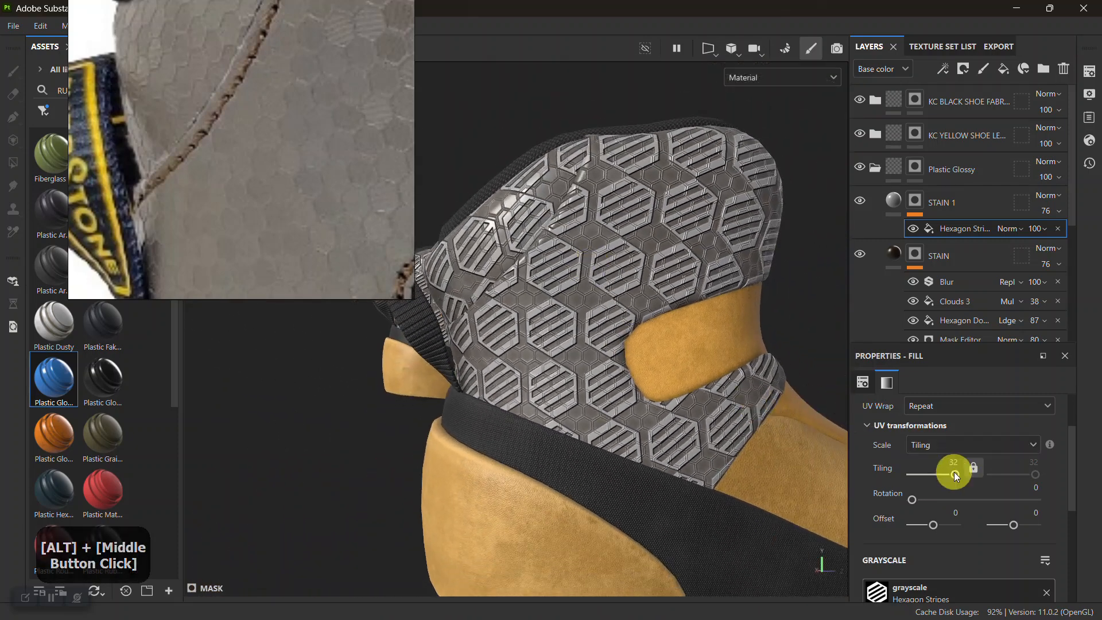
alt+right_drag(654, 327, 647, 377)
alt+drag(647, 377, 729, 436)
Set the Hexagon Stripes fill's Stripes Tiling to 11 and its Border Width to 0.14
scroll(918, 531, down, 5)
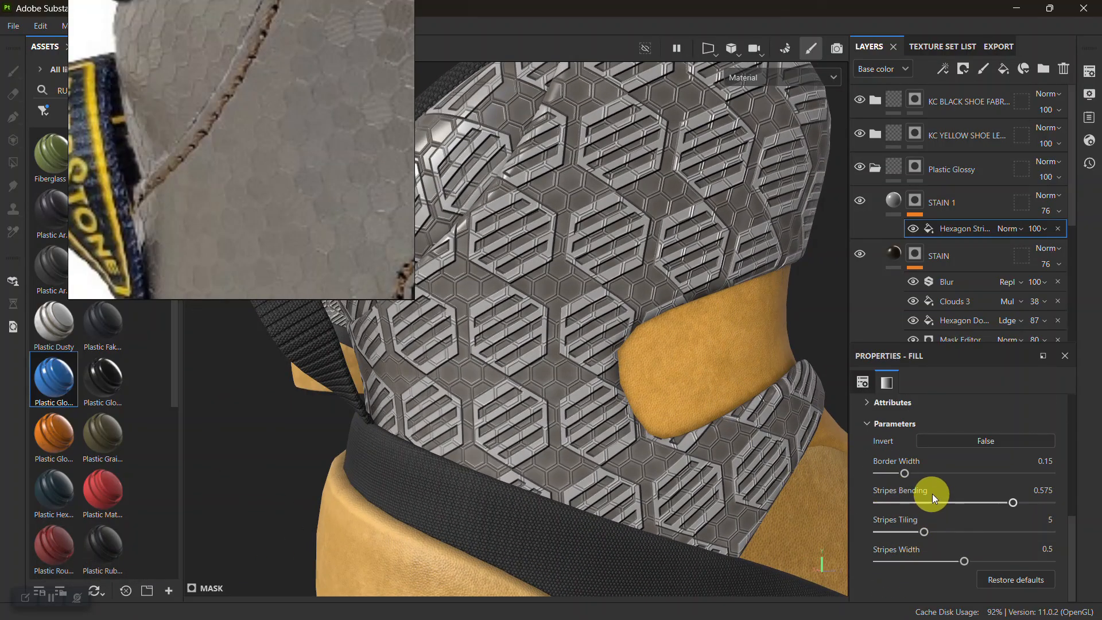
scroll(935, 491, up, 1)
scroll(939, 502, down, 1)
drag(930, 533, 996, 540)
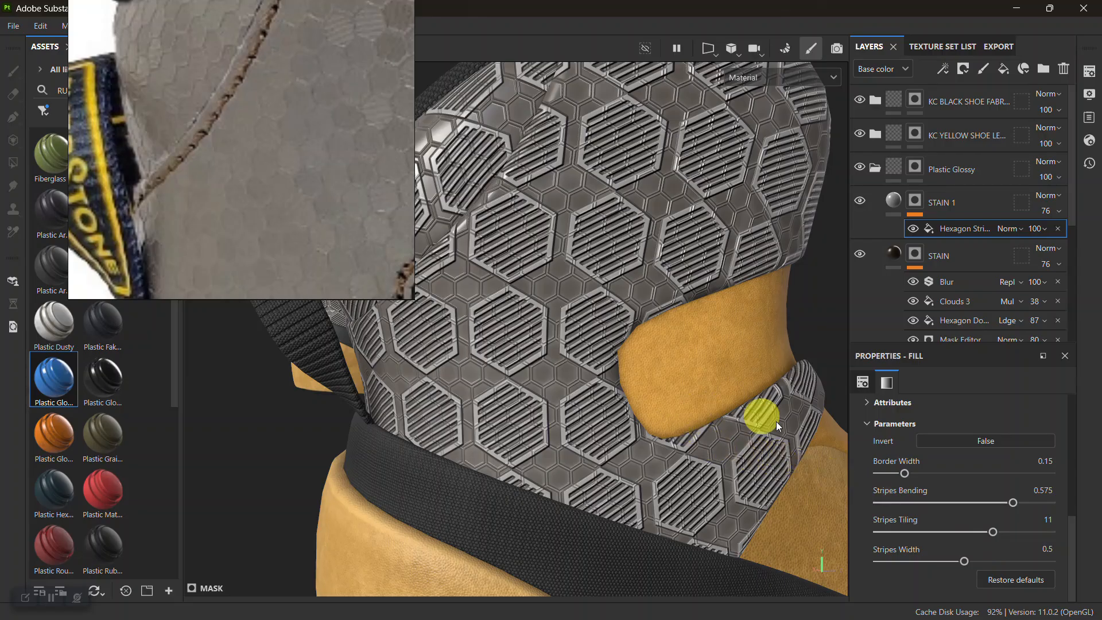
drag(907, 472, 901, 473)
Set the Hexagon Stripes fill's UV tiling to 100
scroll(902, 473, up, 6)
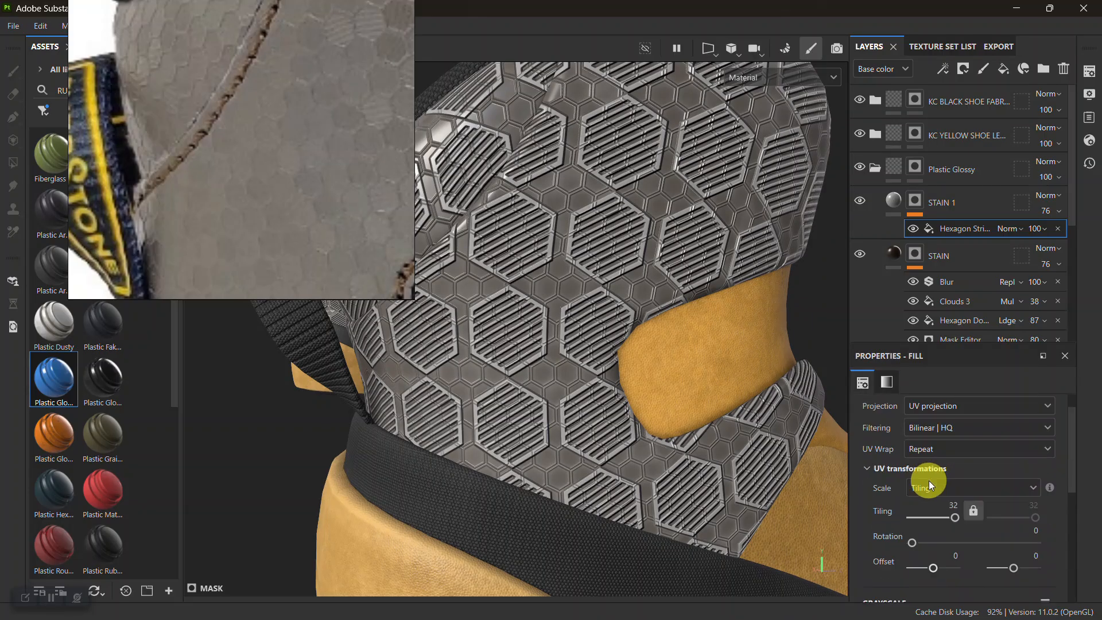
click(952, 534)
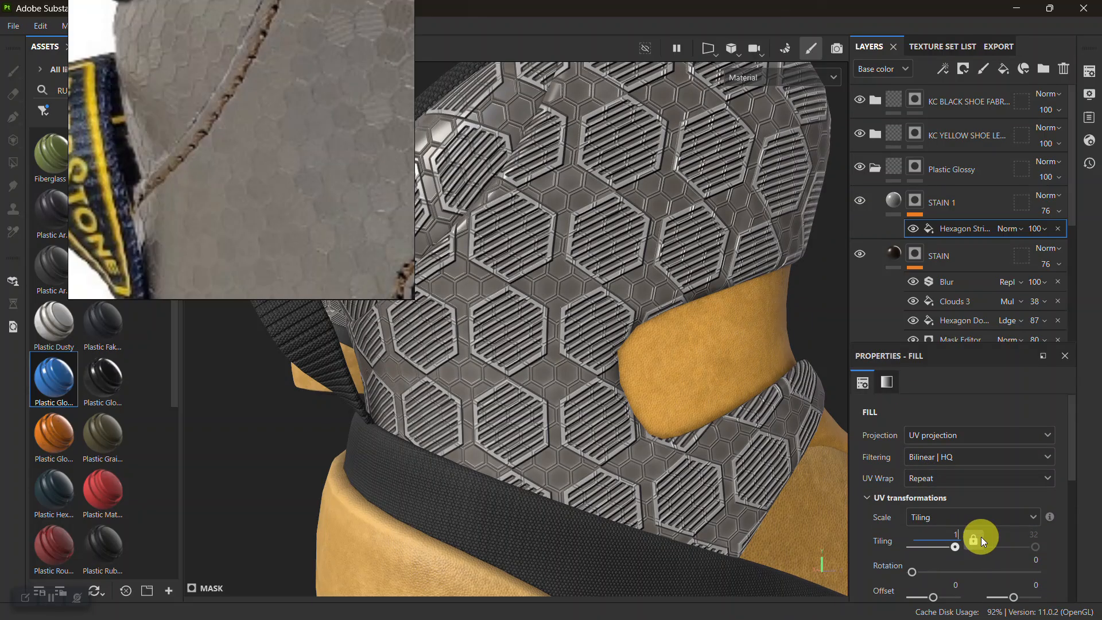
text(100)
click(974, 539)
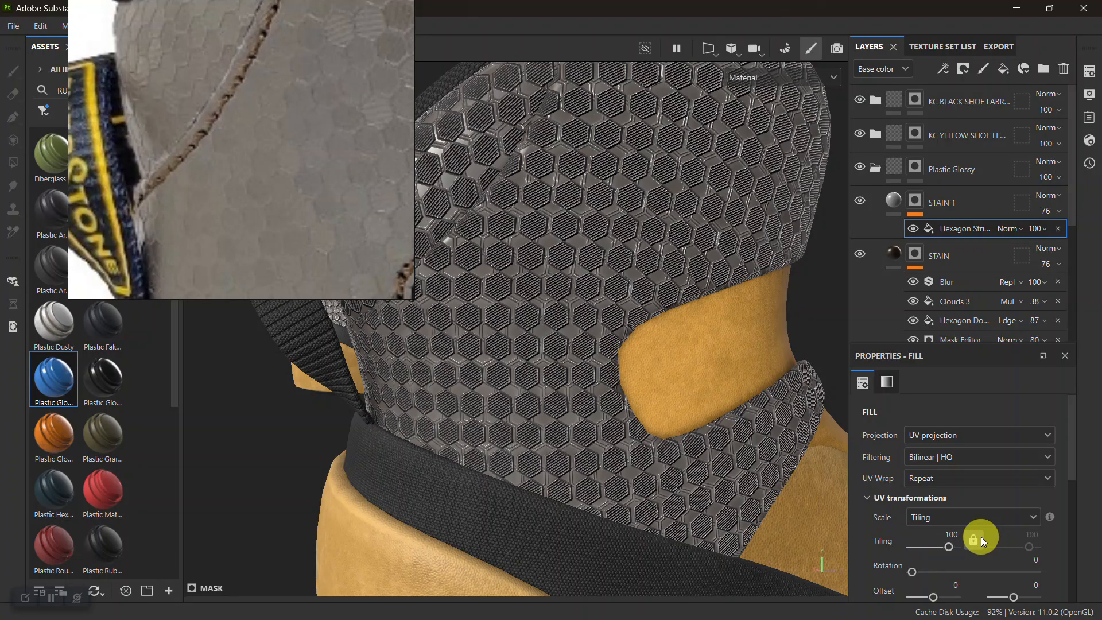
Examine the size and alignment of the striped hexagons across the collar and around the yellow ankle patch
alt+drag(708, 391, 664, 384)
alt+middle_drag(664, 385, 667, 380)
alt+right_drag(667, 380, 701, 398)
alt+middle_drag(700, 398, 671, 411)
alt+drag(672, 411, 683, 377)
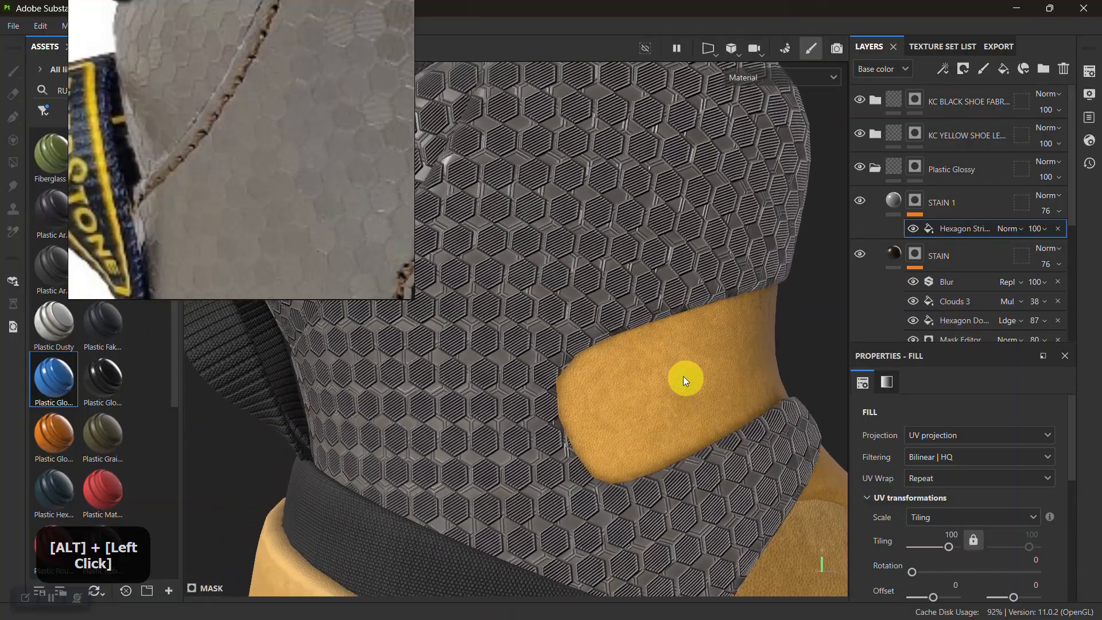
alt+middle_drag(683, 376, 713, 364)
alt+right_drag(713, 364, 681, 393)
alt+middle_drag(681, 393, 706, 394)
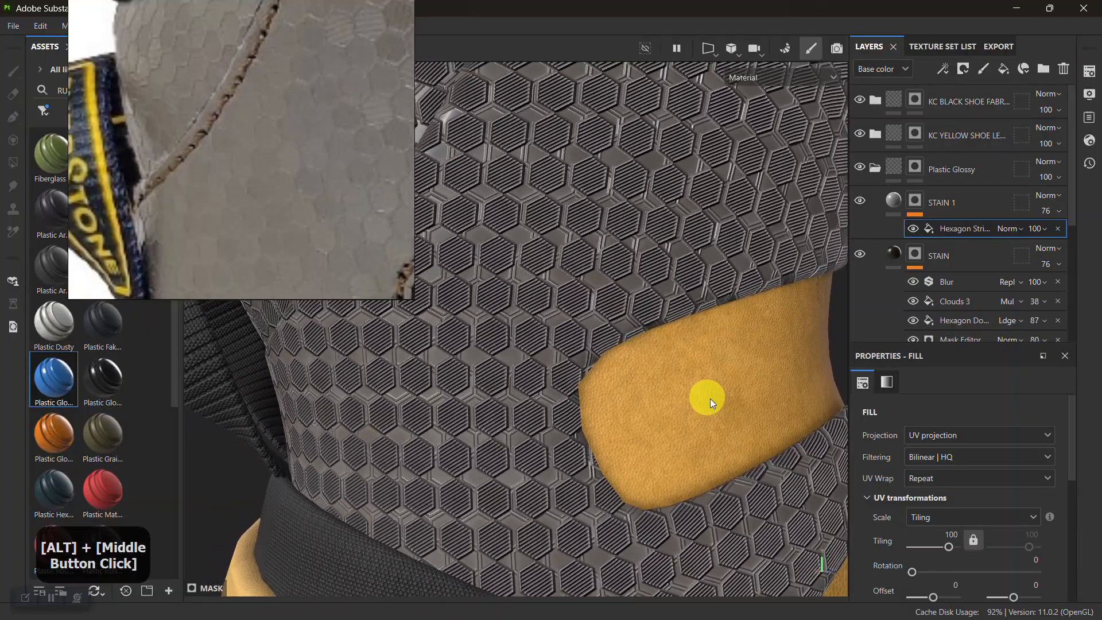
alt+right_drag(717, 442, 678, 377)
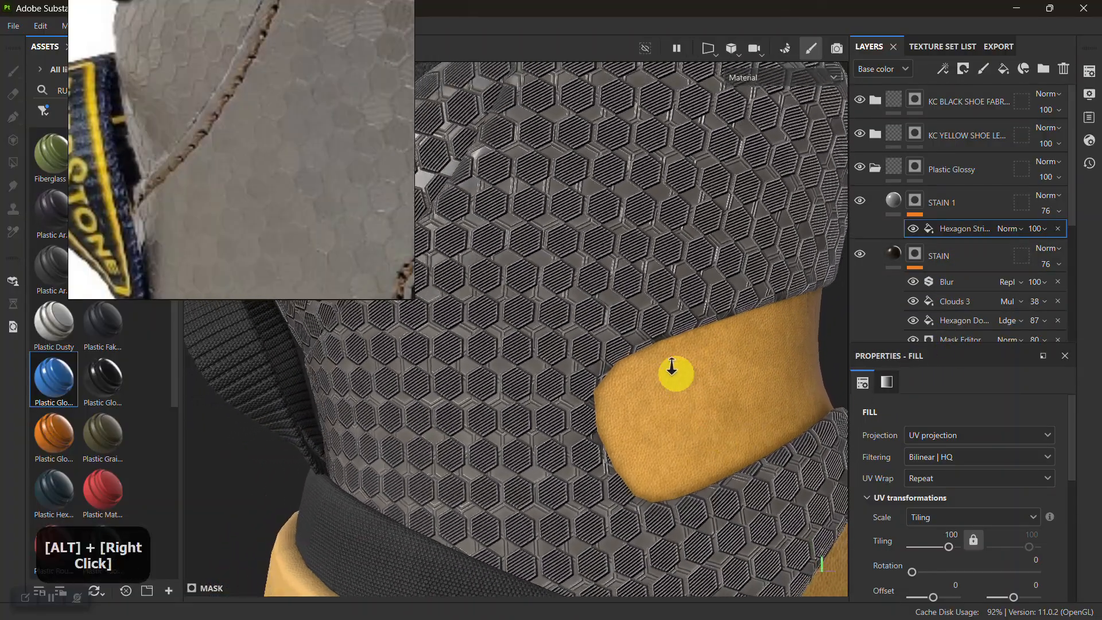
alt+middle_drag(679, 376, 666, 442)
alt+drag(666, 442, 750, 340)
Move the STAIN 1 layer below STAIN and reduce its height to 0.1102
click(946, 206)
click(893, 254)
drag(953, 203, 958, 270)
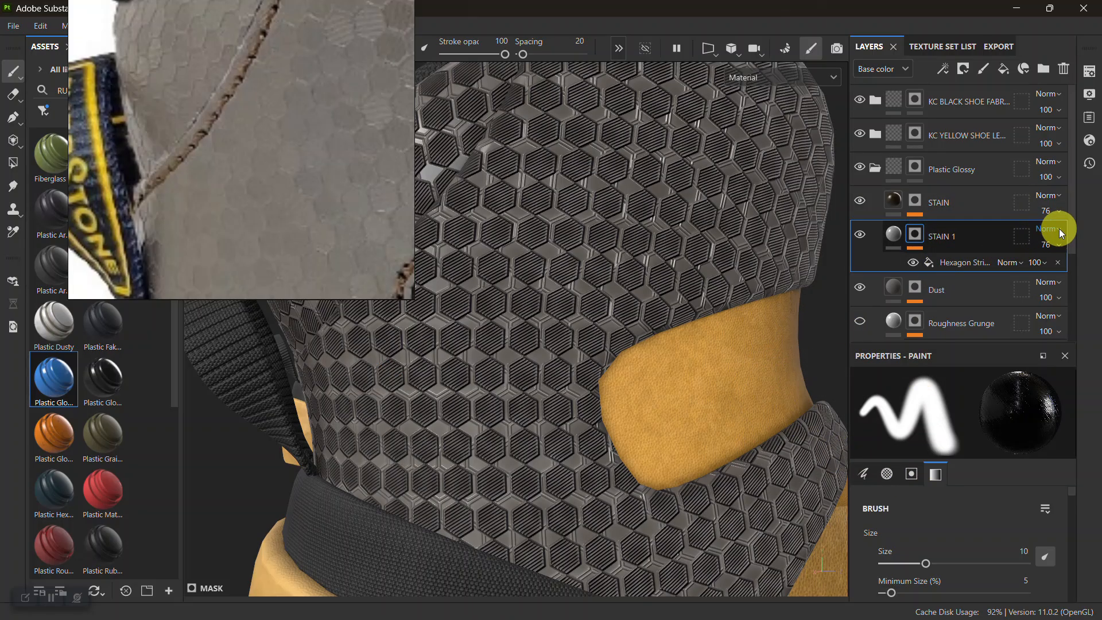
click(892, 233)
scroll(972, 562, down, 5)
drag(972, 583, 955, 580)
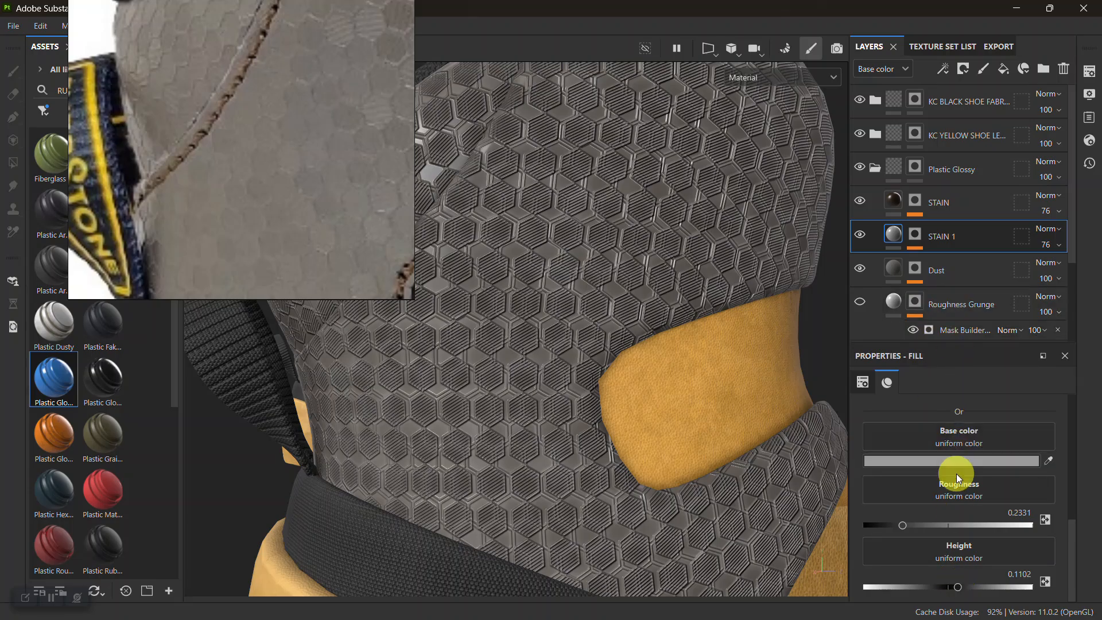
Try a first-axis offset of -0.3 on the Hexagon Stripes fill and undo it
scroll(955, 474, up, 3)
key(1)
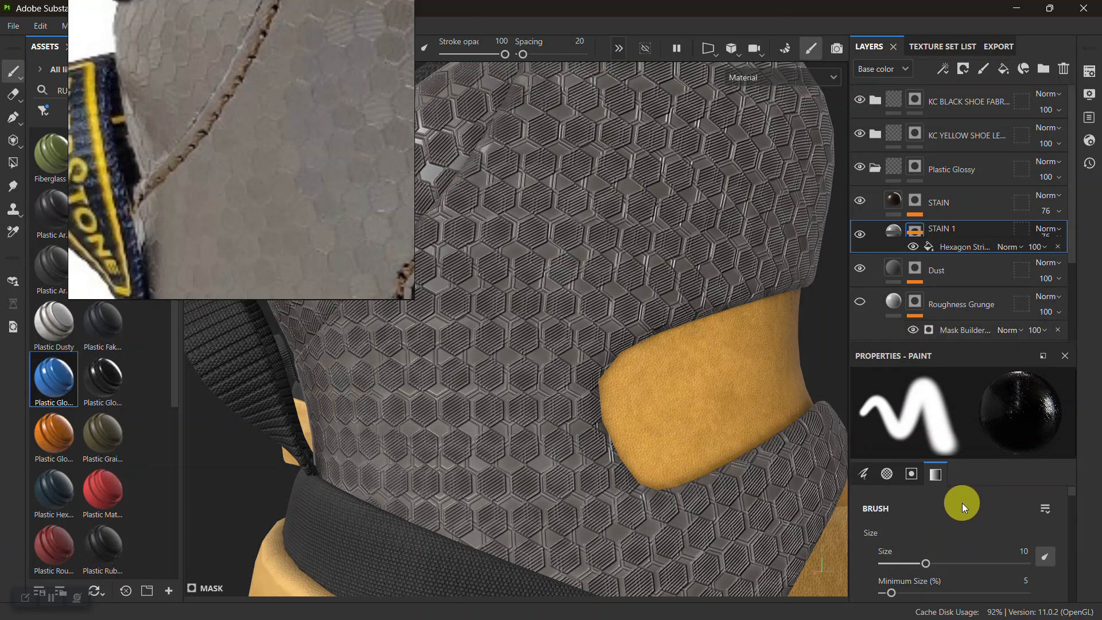
click(949, 262)
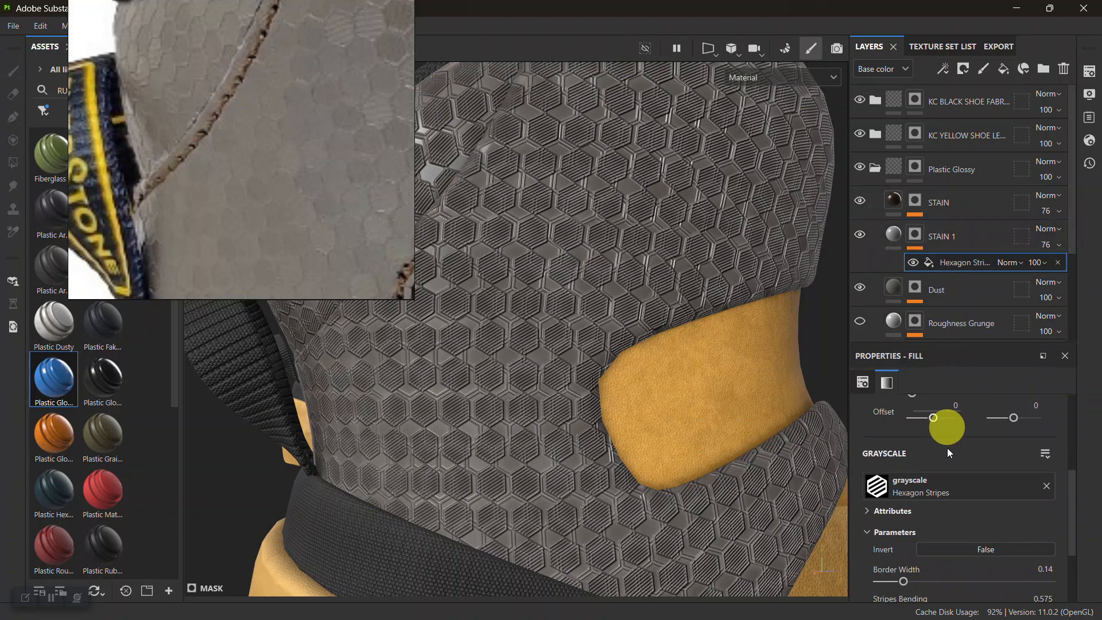
scroll(932, 438, up, 2)
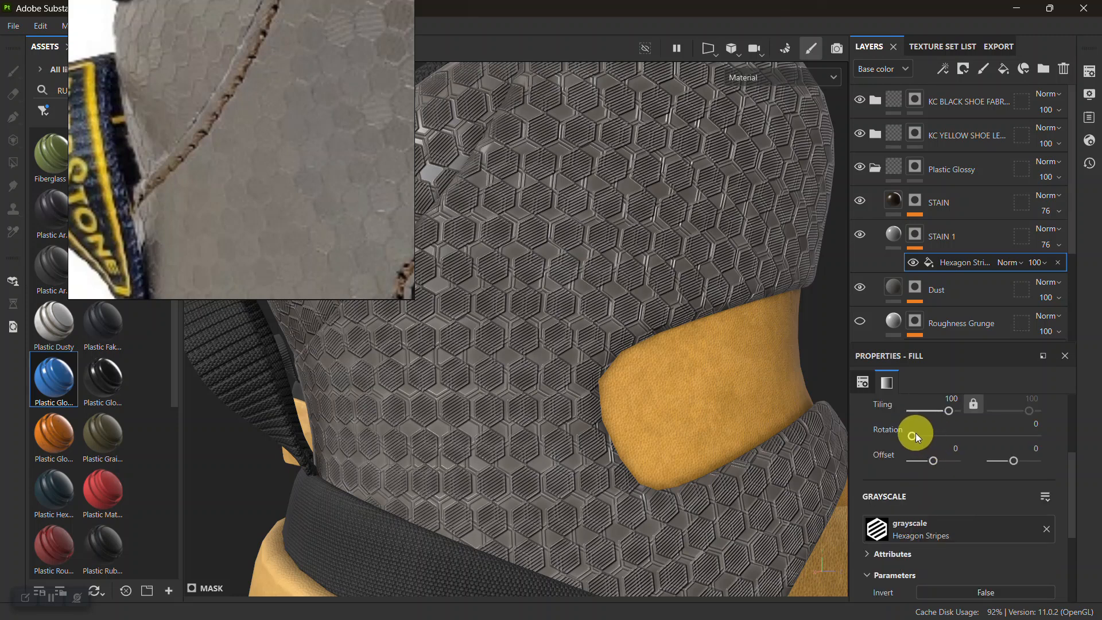
click(931, 459)
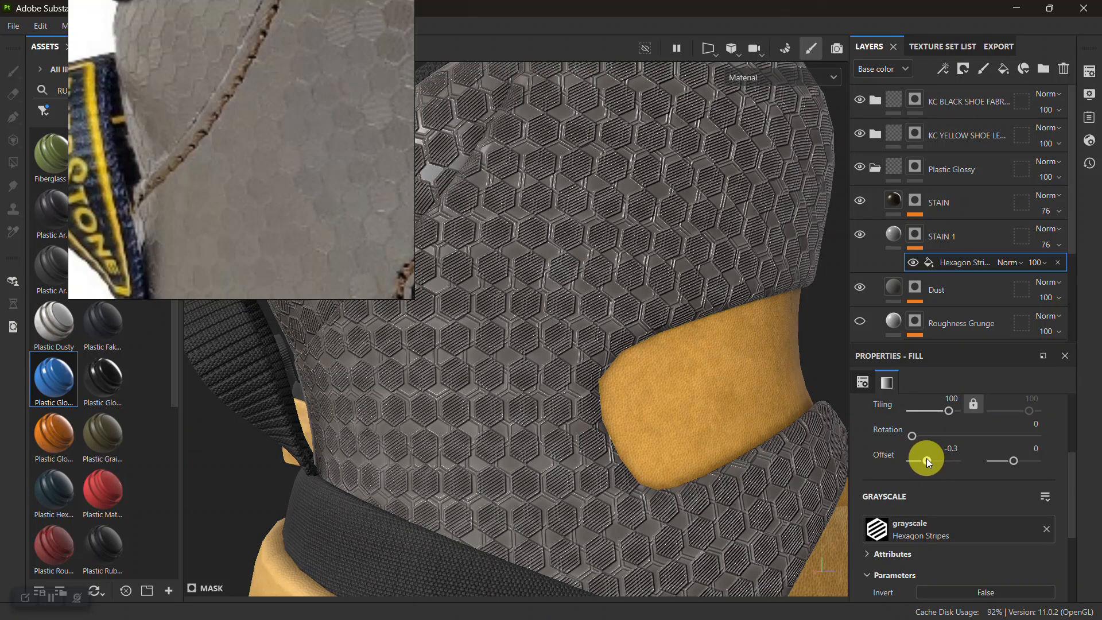
key(ctrl+z)
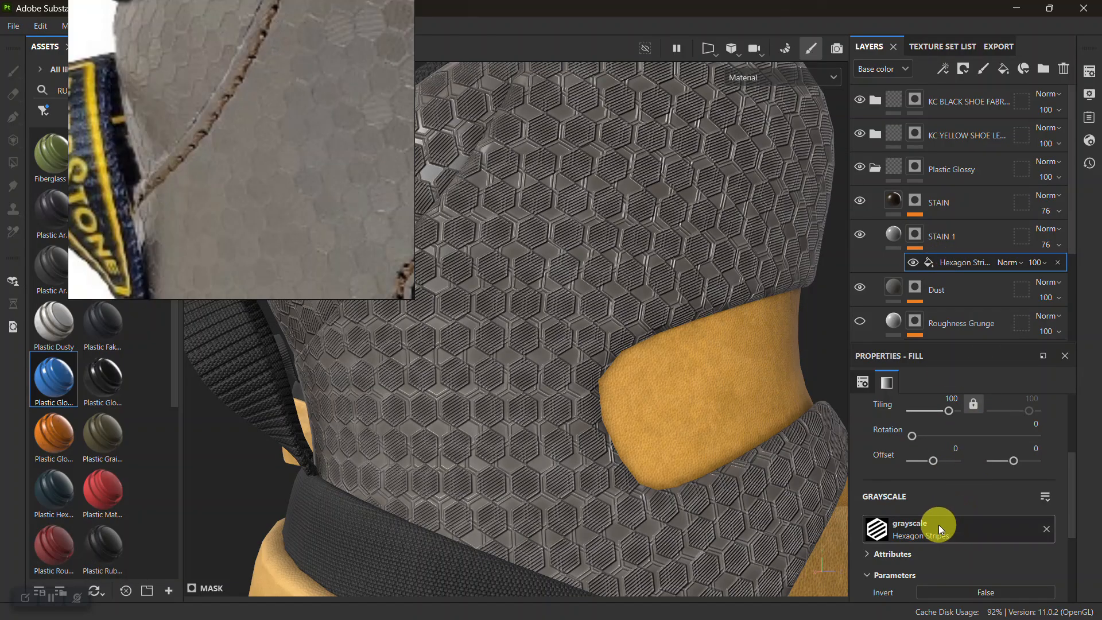
Raise the STAIN 1 layer's opacity to 100, keeping the Normal blend mode
scroll(938, 525, up, 3)
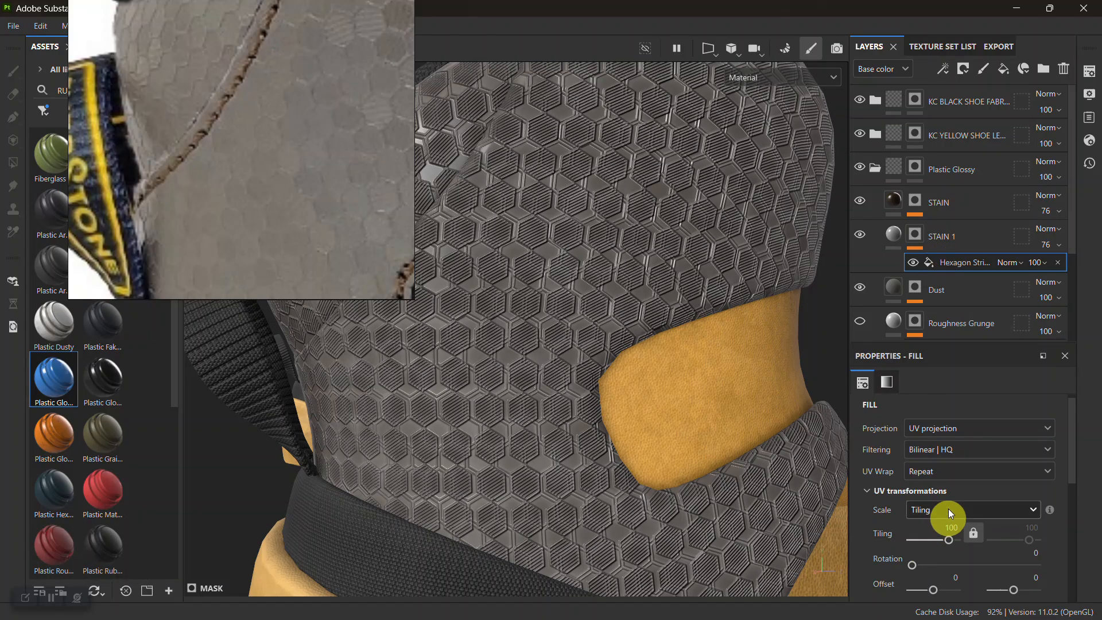
click(1059, 229)
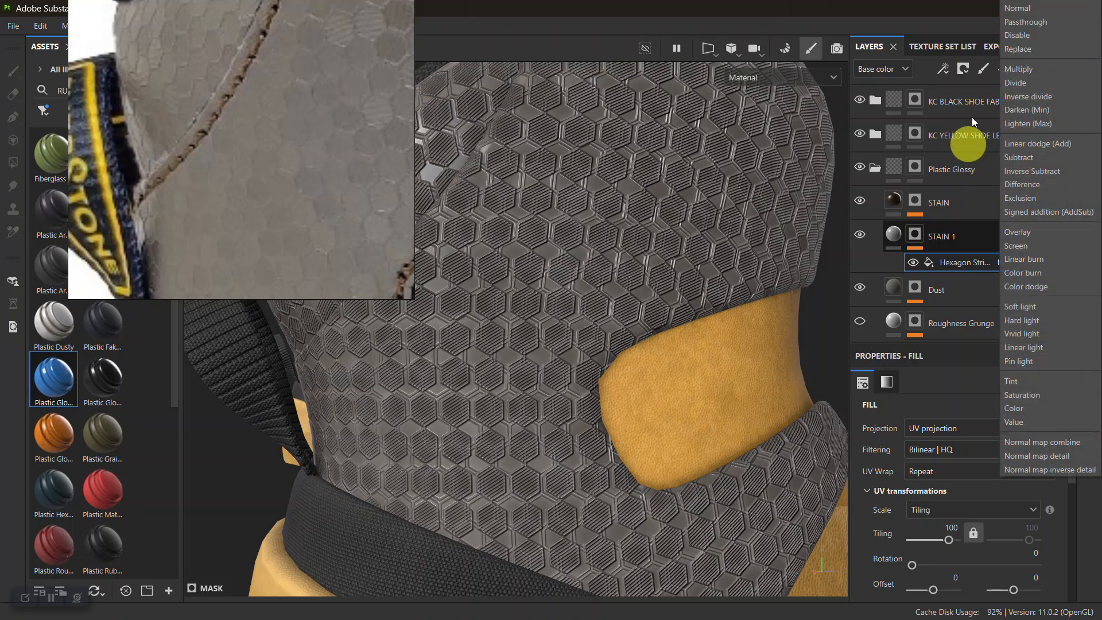
click(824, 243)
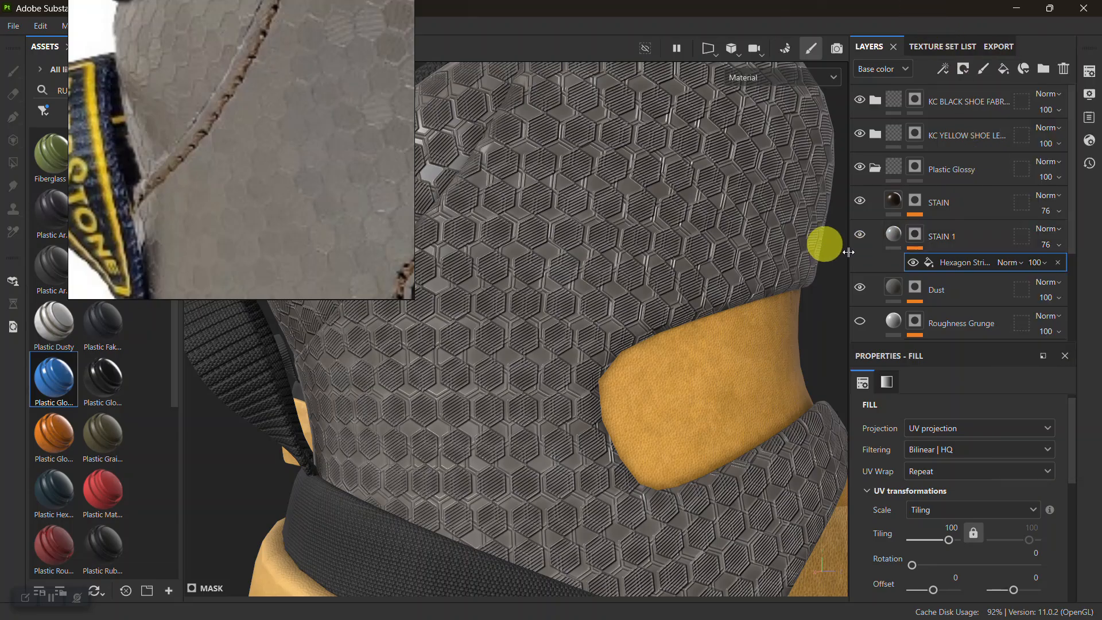
click(1056, 245)
drag(1058, 271, 1099, 270)
Compare the STAIN 1 layer with its height channel off and on, and lower the height to 0.0339
click(900, 241)
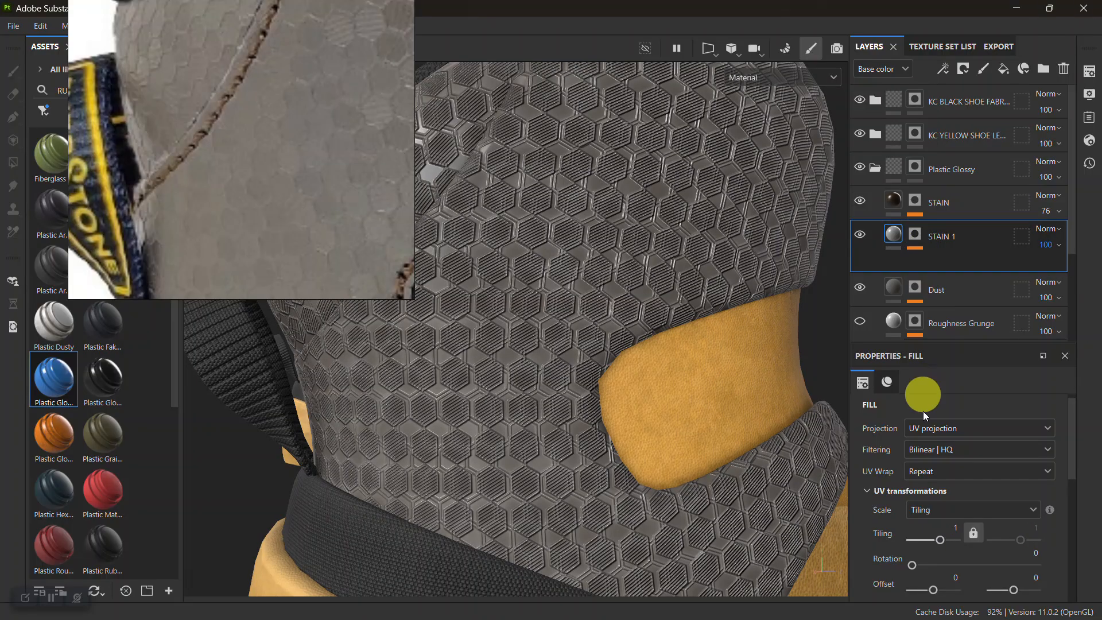
scroll(930, 517, down, 5)
scroll(959, 533, down, 2)
scroll(971, 533, up, 4)
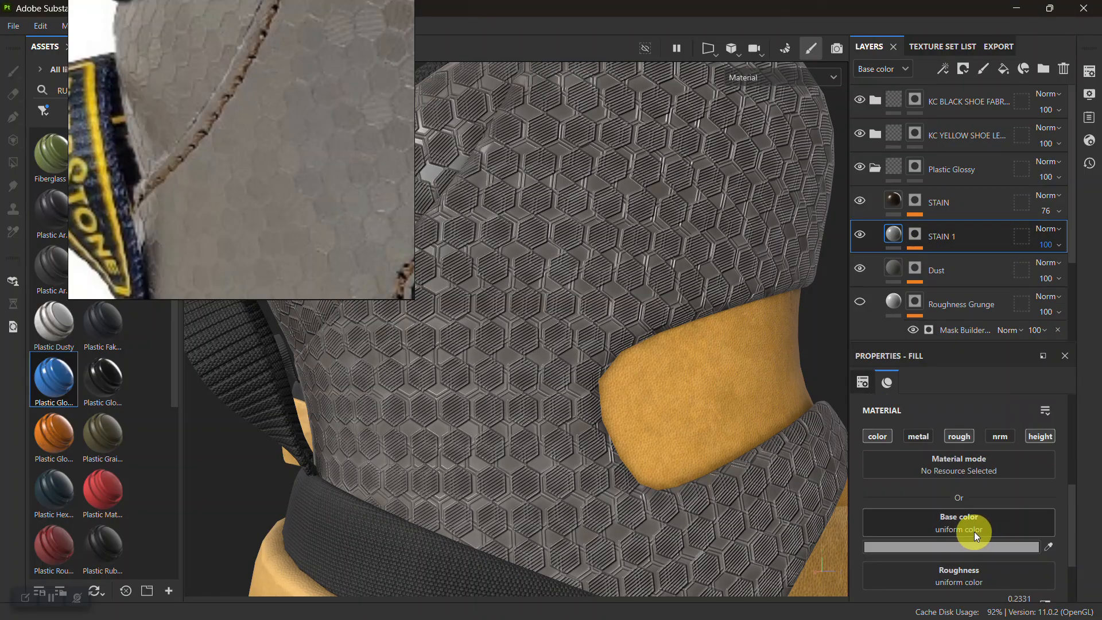
click(1040, 436)
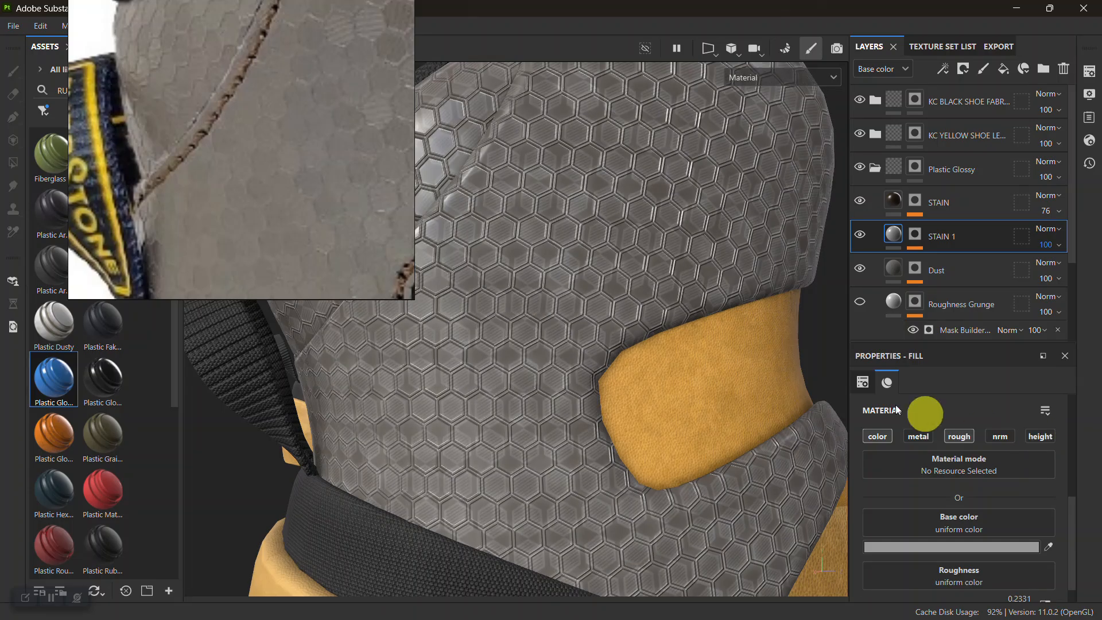
alt+middle_drag(701, 336, 709, 314)
click(1036, 437)
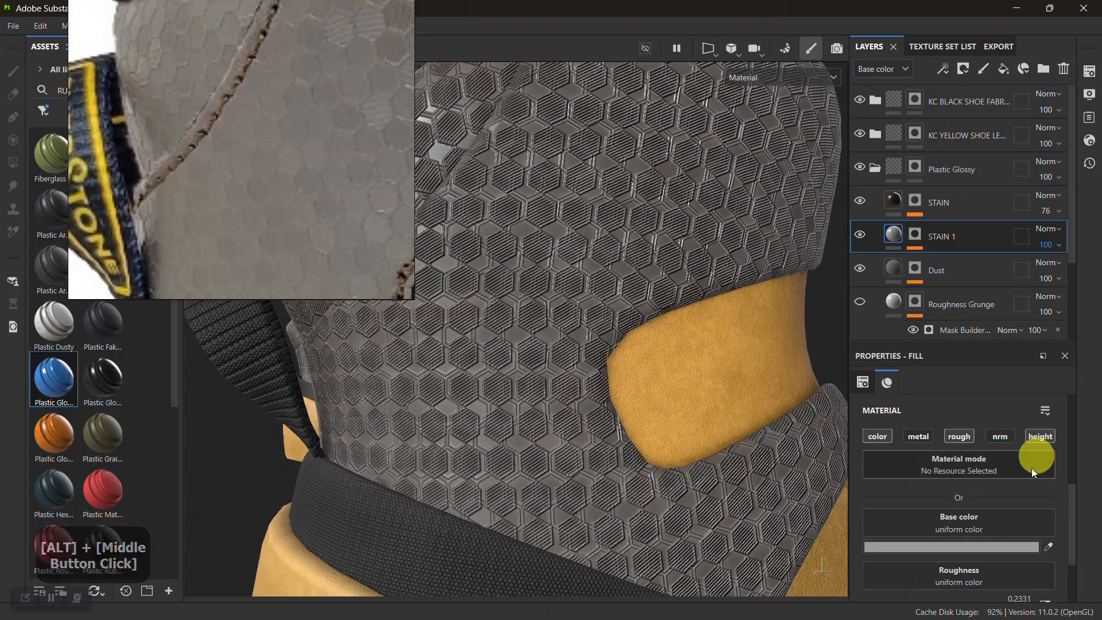
scroll(982, 515, down, 2)
drag(957, 586, 950, 586)
alt+middle_drag(652, 394, 592, 387)
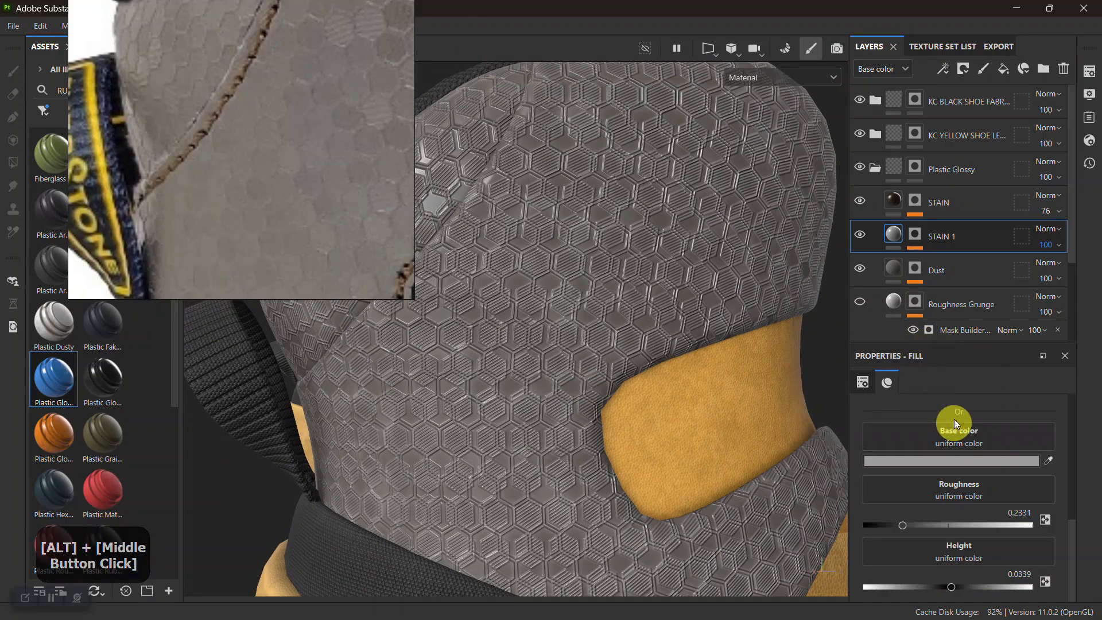
Set the Stripes Bending of the Hexagon Stripes fill in the STAIN 1 mask to 0.67
click(914, 235)
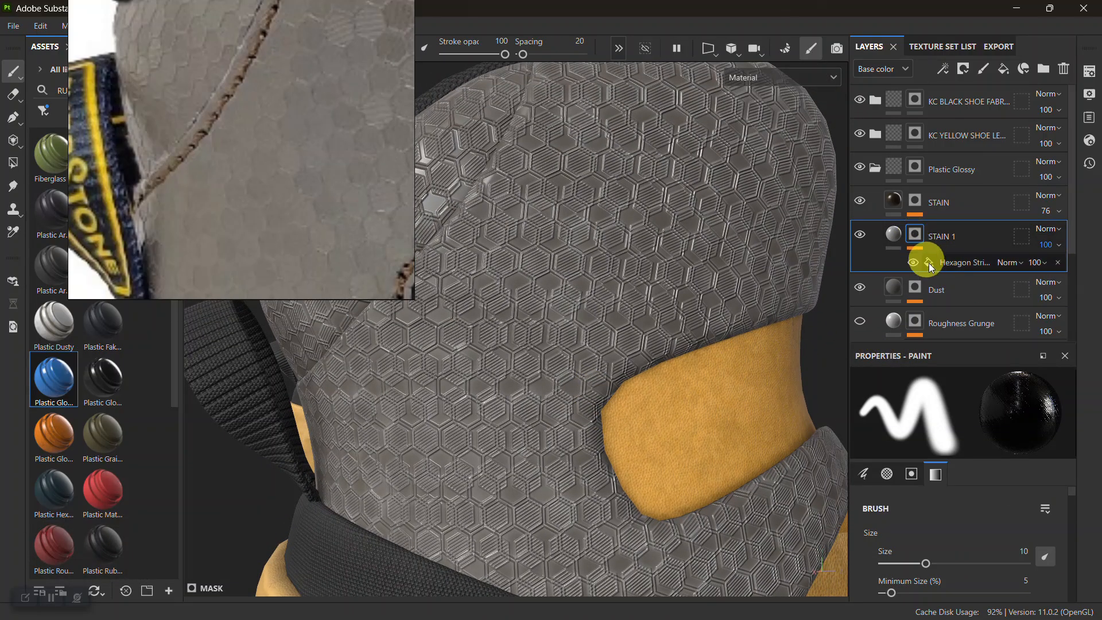
click(933, 261)
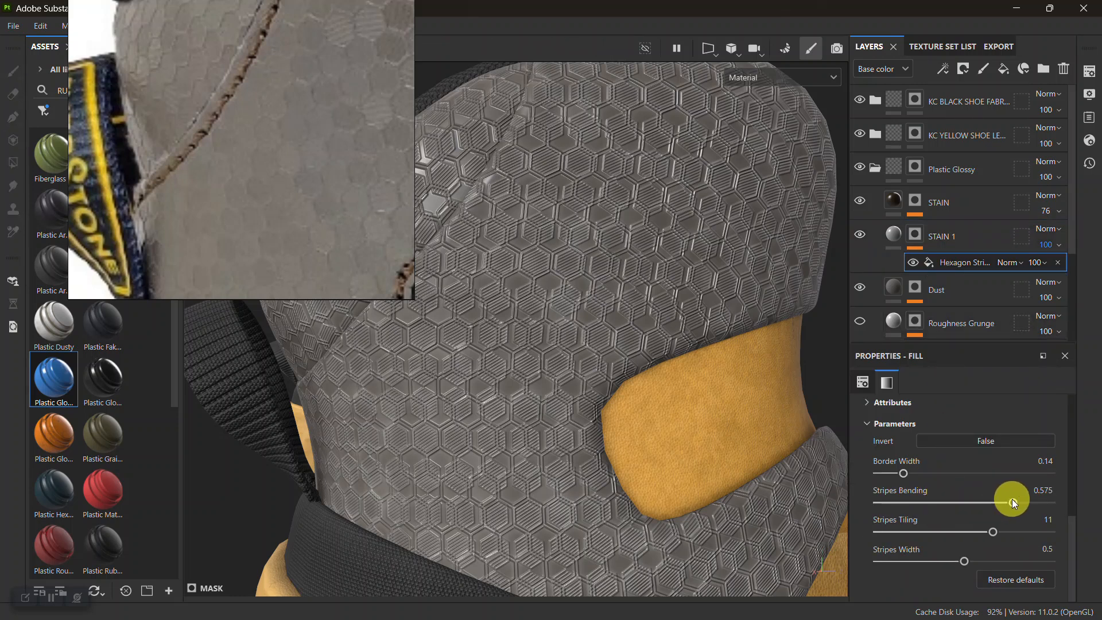
mouse_move(1013, 502)
mouse_down()
mouse_move(983, 502)
mouse_move(1021, 503)
mouse_up()
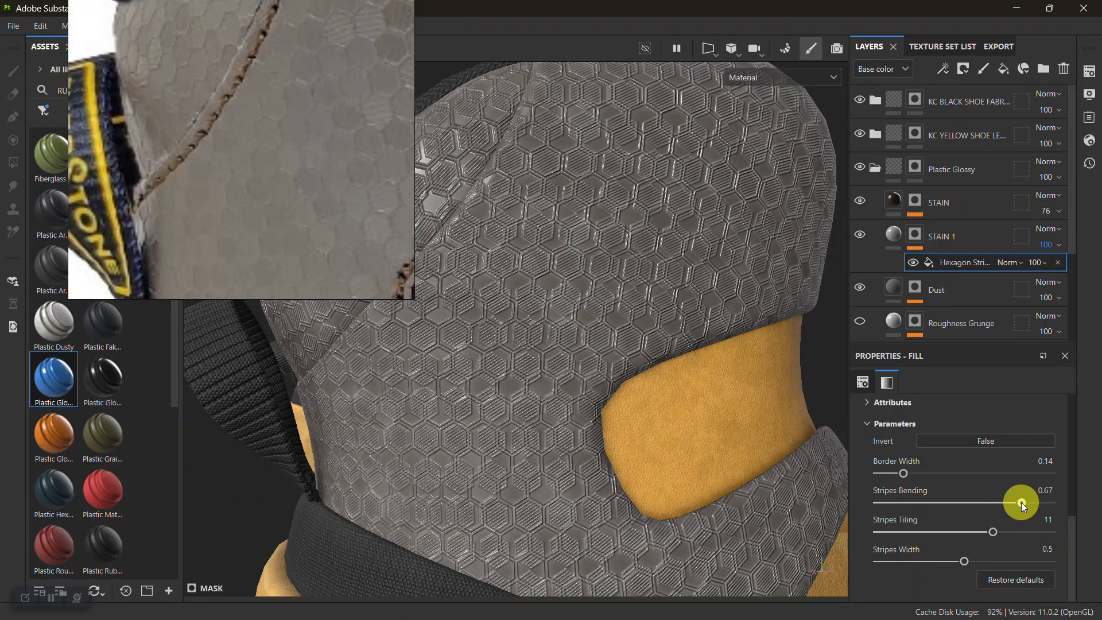
scroll(975, 505, up, 3)
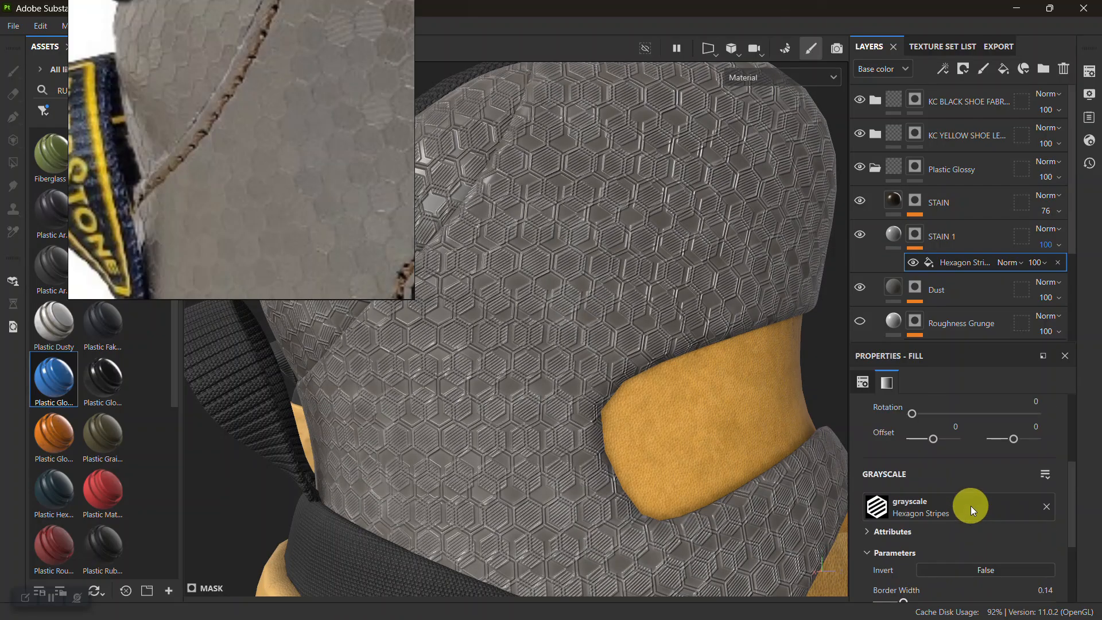
scroll(971, 505, up, 1)
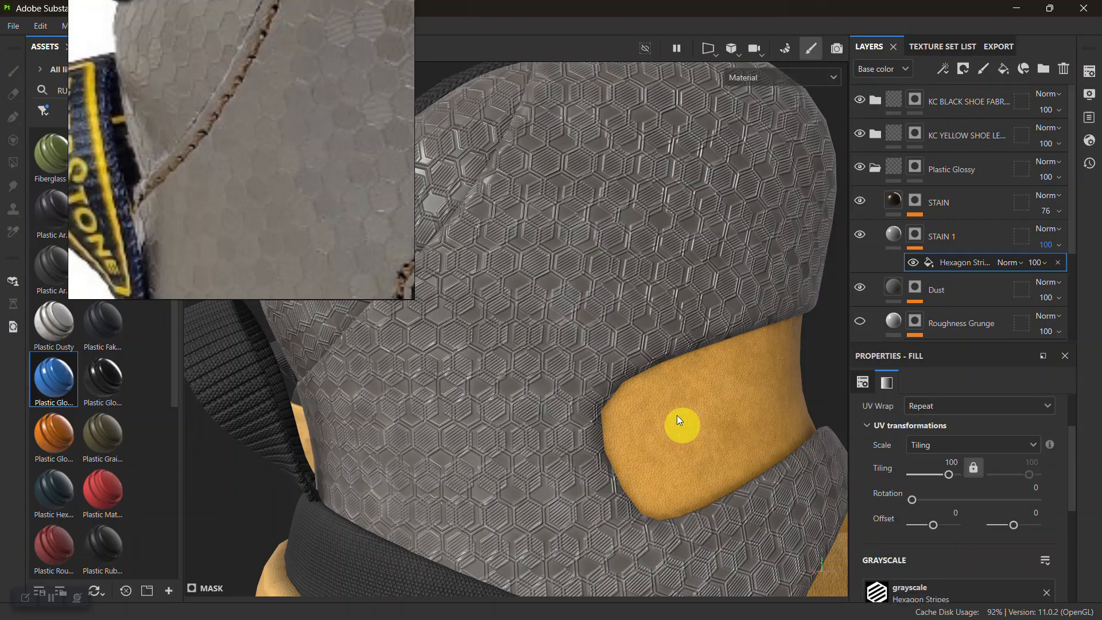
Set the Hexagon Stripes fill's second-axis offset to 0.07 and the STAIN 1 material's tiling to 10.98
alt+right_drag(686, 431, 683, 467)
alt+middle_drag(635, 339, 673, 265)
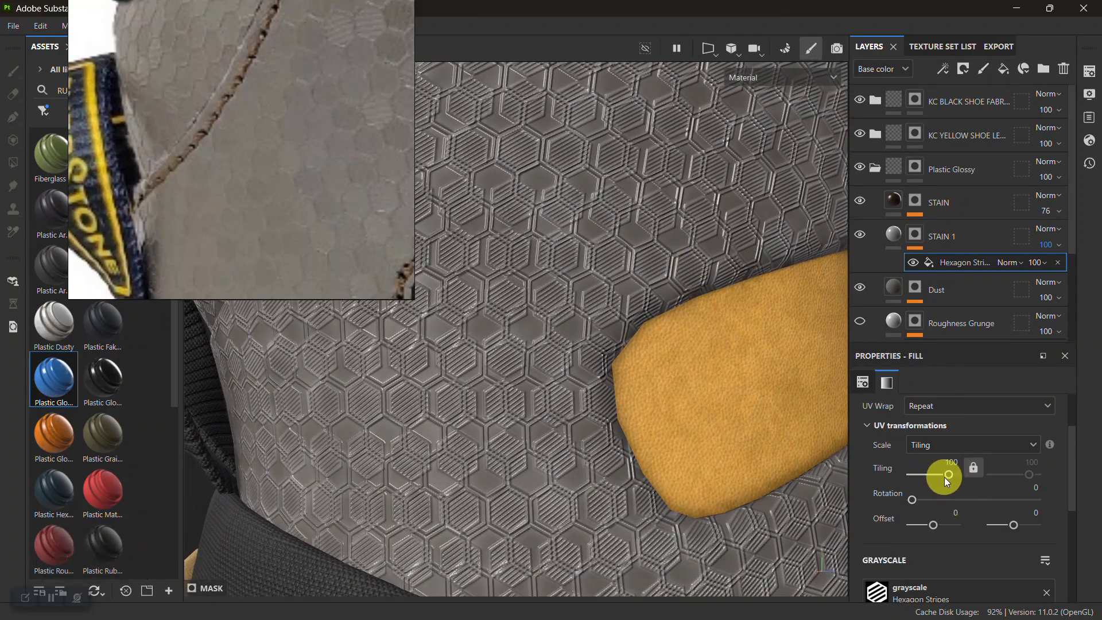
click(974, 467)
click(972, 468)
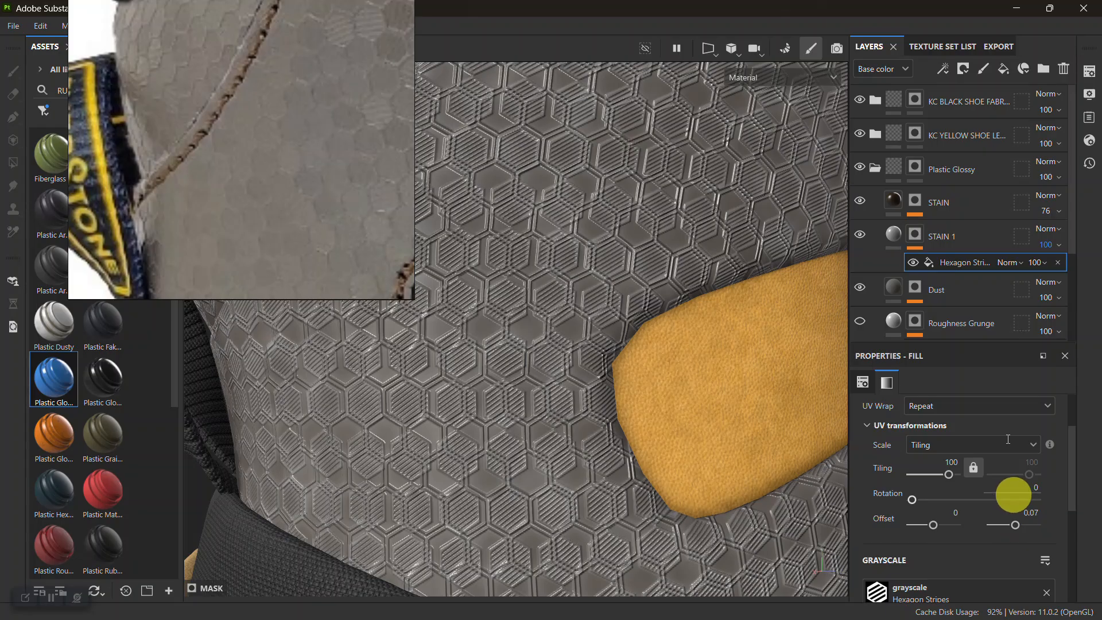
click(893, 236)
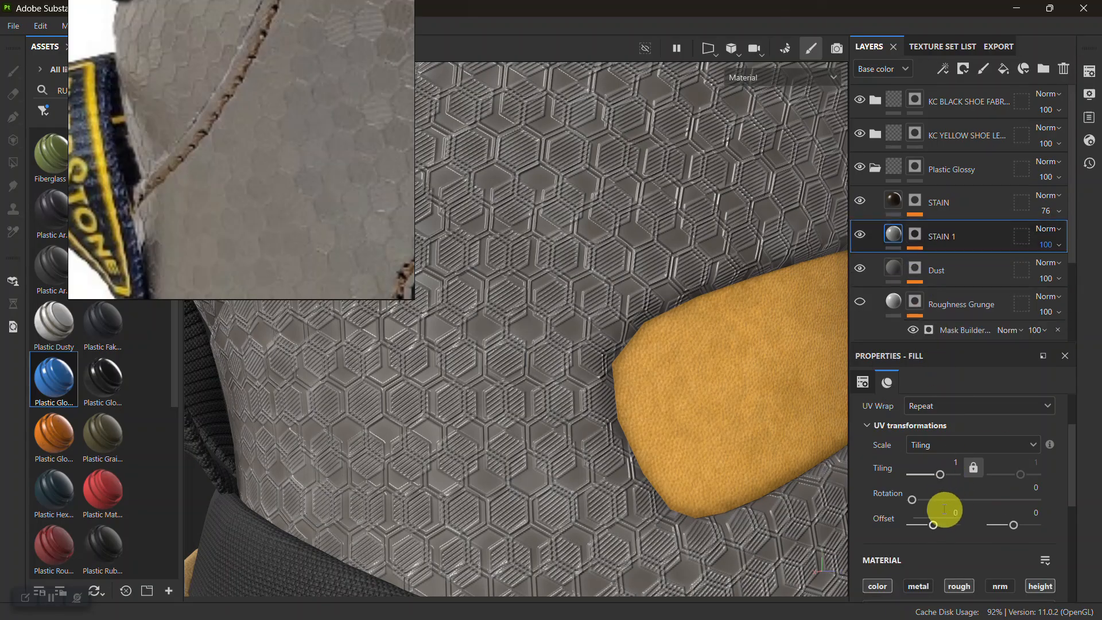
drag(939, 477, 948, 474)
Set the Hexagon Stripes mask fill's first-axis offset to 0.23 and its rotation to 48.14
click(915, 234)
click(951, 262)
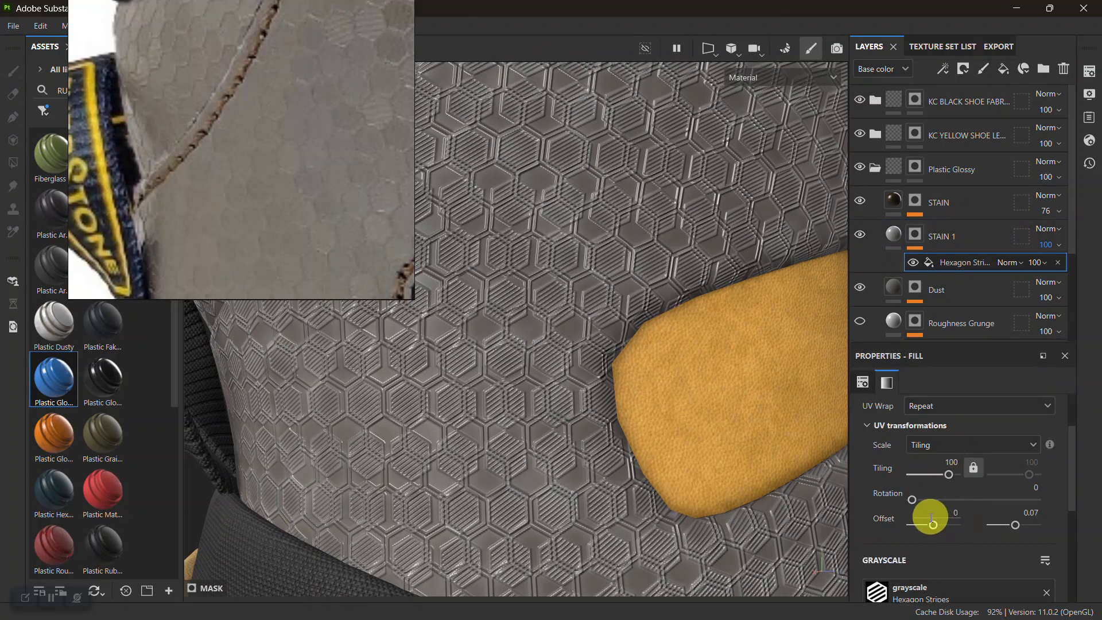
scroll(941, 522, down, 2)
scroll(940, 551, down, 3)
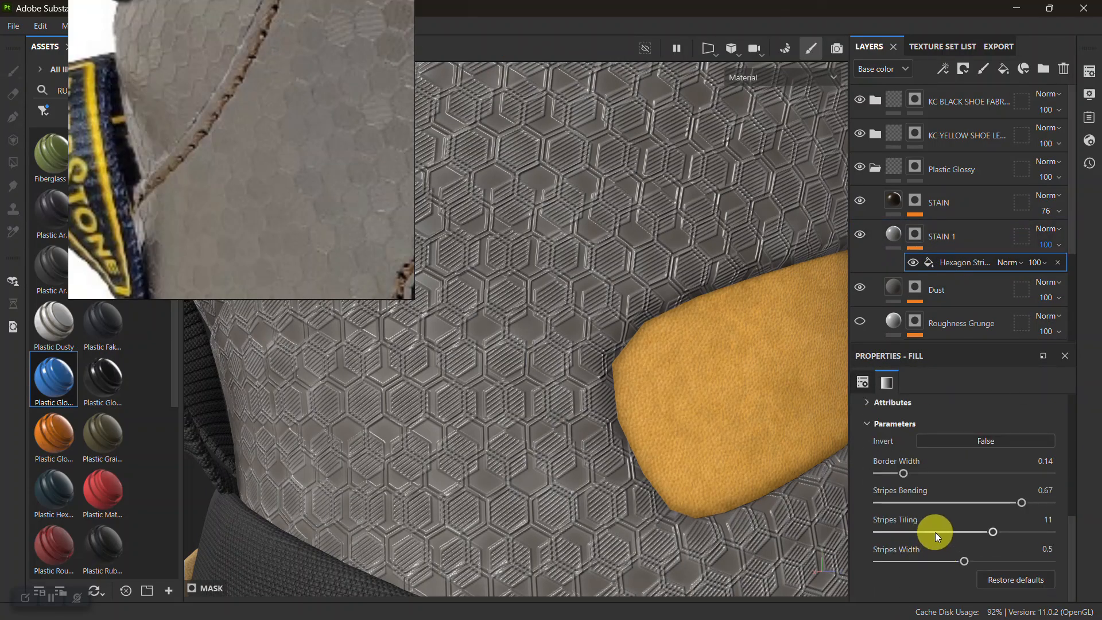
scroll(935, 527, up, 5)
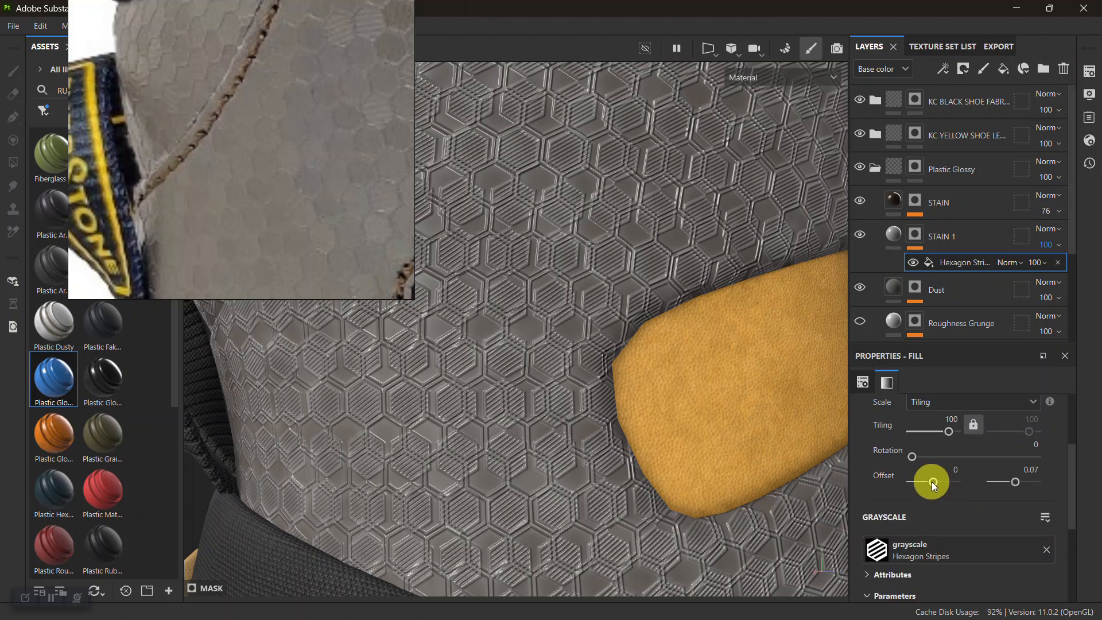
click(937, 482)
drag(911, 457, 925, 455)
drag(924, 456, 928, 456)
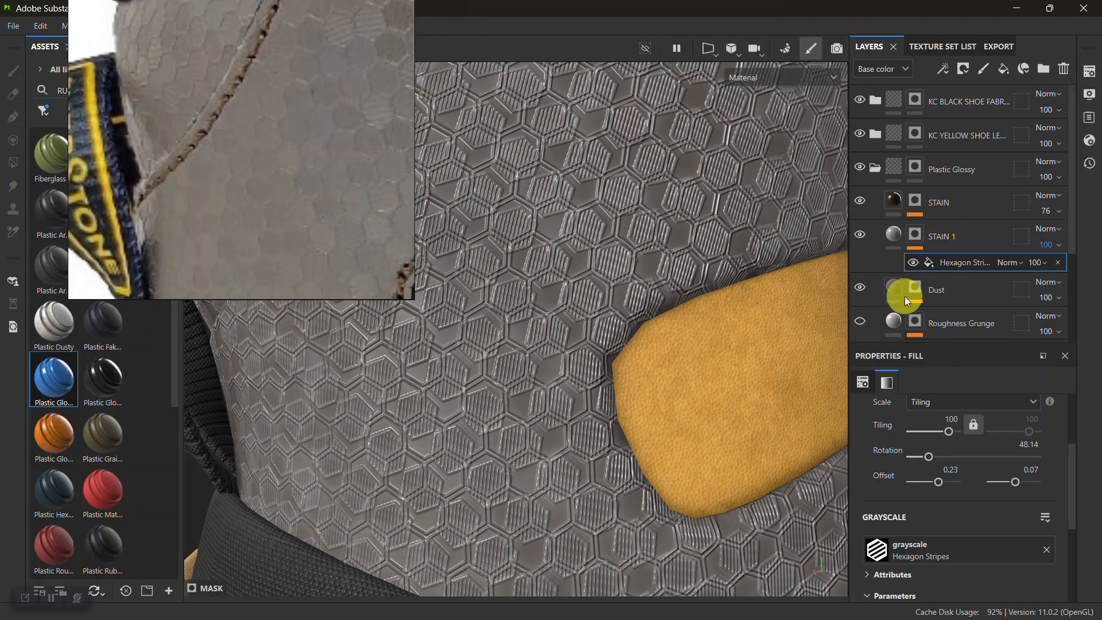
Compare the collar with the STAIN 1 layer hidden and shown against the close-up reference photo
click(860, 234)
alt+right_drag(799, 281, 604, 251)
alt+middle_drag(604, 251, 835, 241)
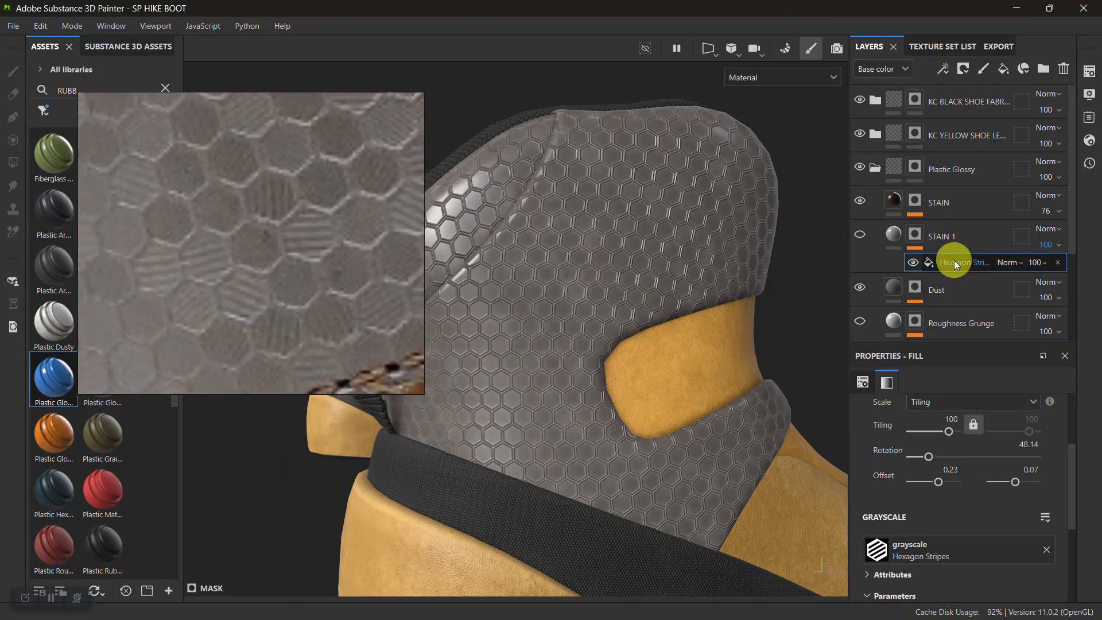
click(862, 233)
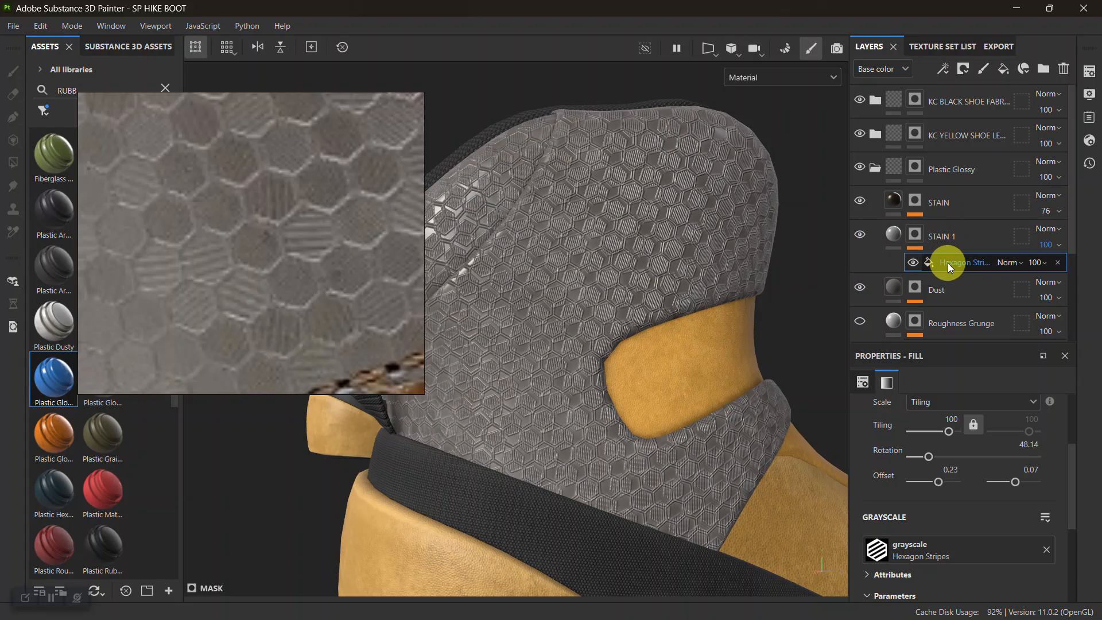
Duplicate the Hexagon Stripes fill in the STAIN 1 mask, hide the original and switch the copy's grayscale pattern to Stripes
right_click(945, 263)
mouse_move(965, 365)
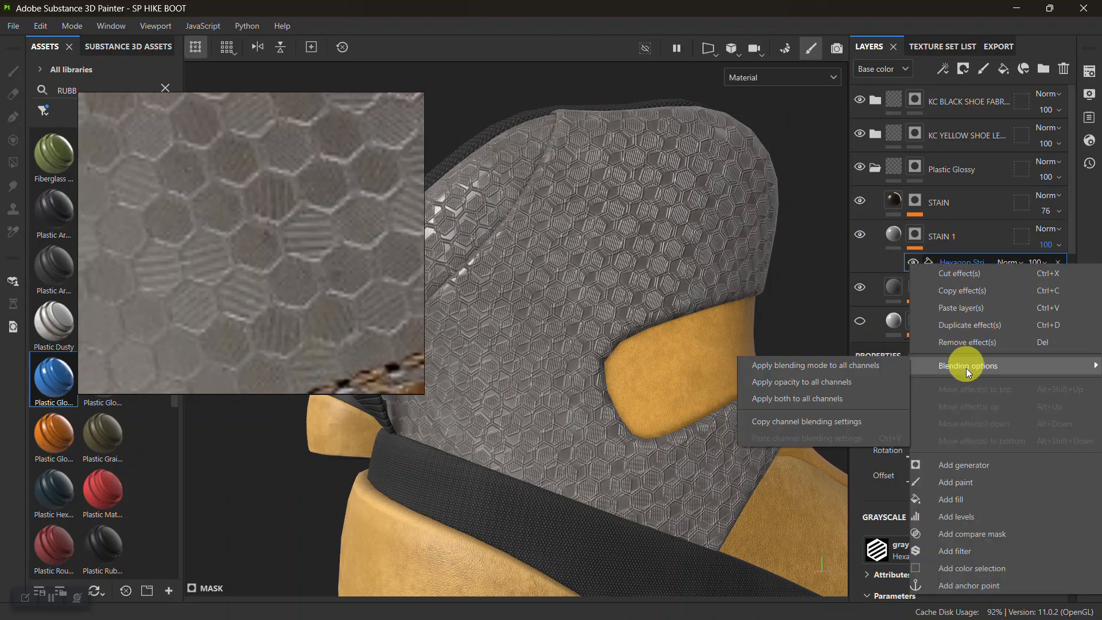
click(965, 327)
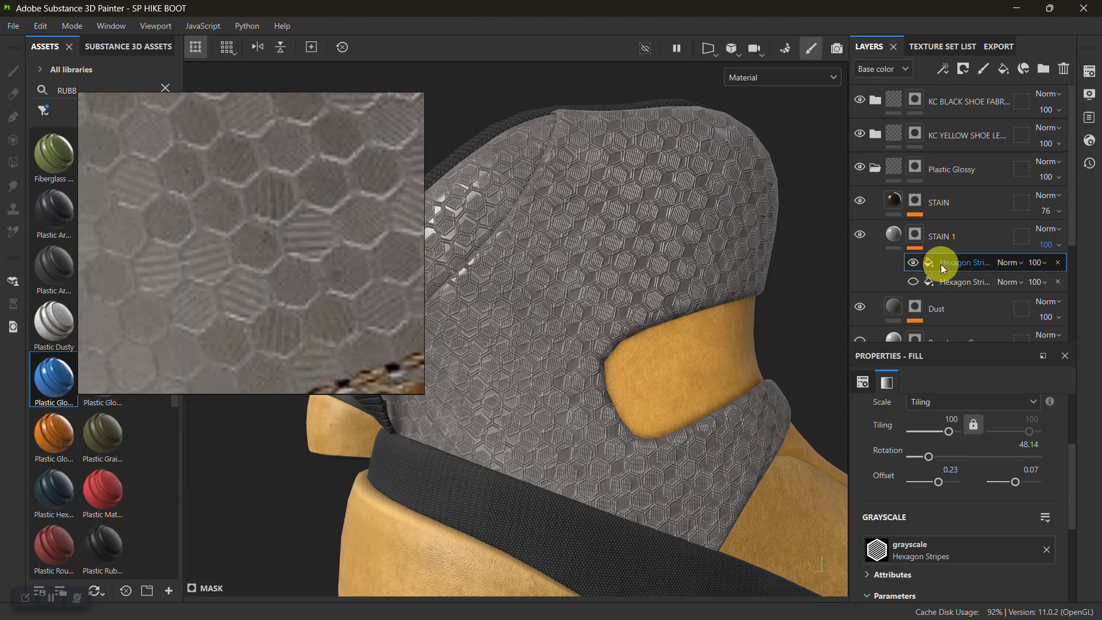
click(929, 552)
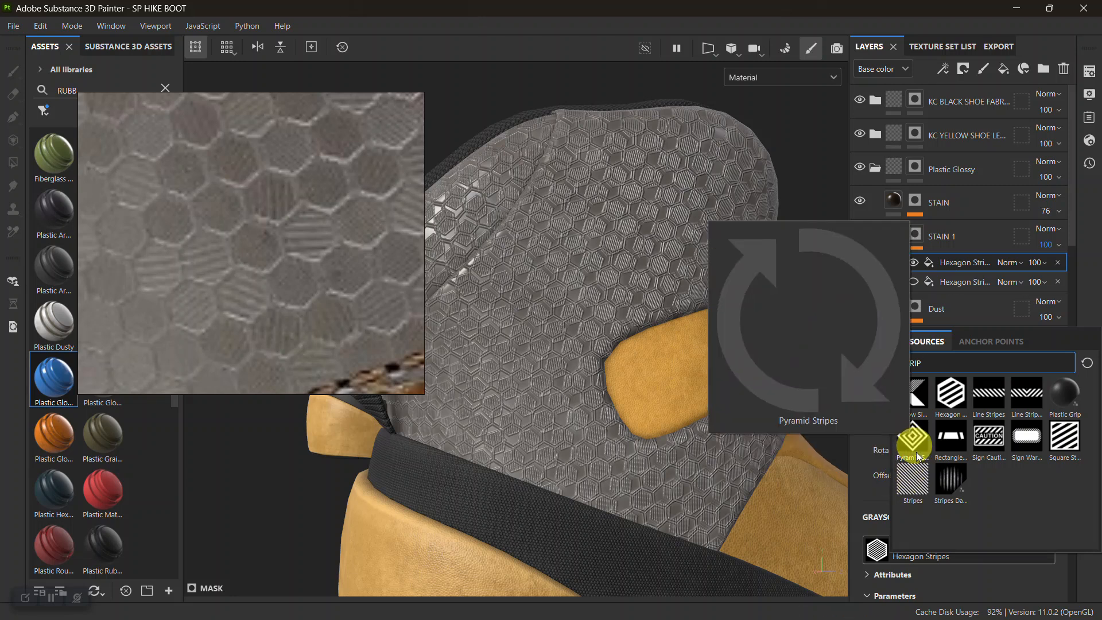
click(913, 478)
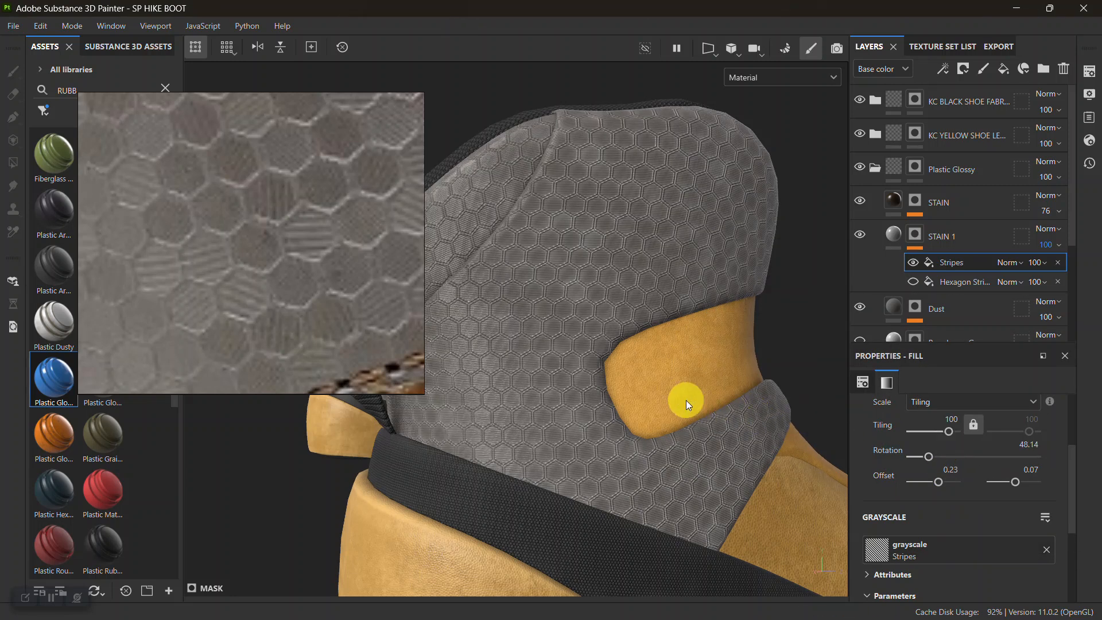
Examine the Stripes pattern on the collar up close and from afar, and compare it with STAIN 1 switched off and on
alt+middle_drag(690, 406, 681, 337)
alt+right_drag(681, 337, 740, 482)
alt+middle_drag(740, 482, 746, 350)
alt+right_drag(746, 350, 721, 454)
alt+drag(721, 454, 680, 434)
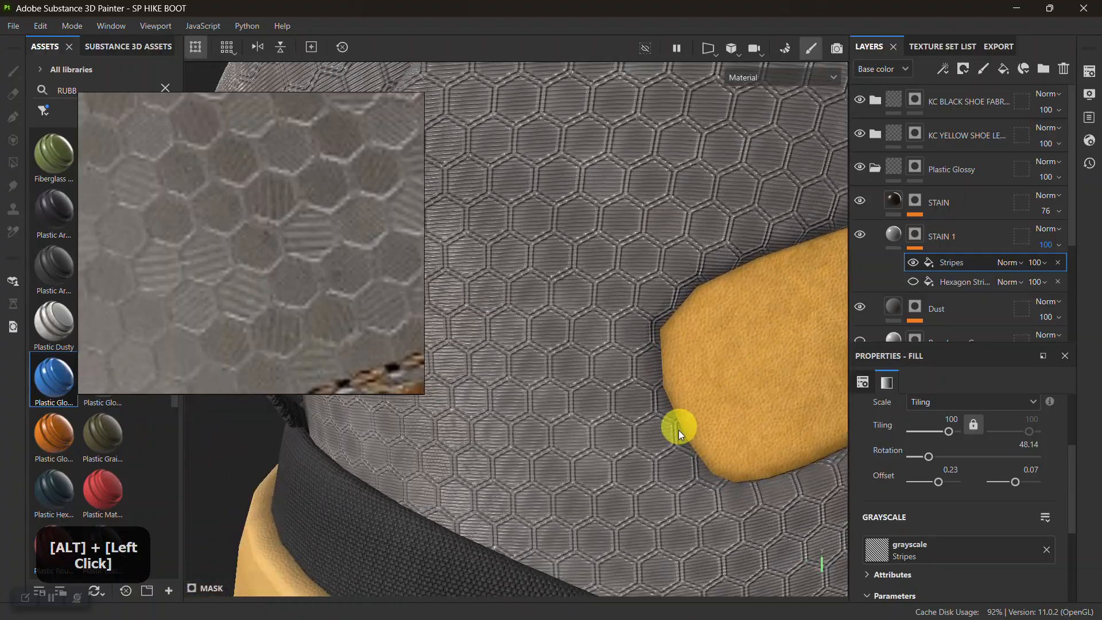
alt+right_drag(680, 434, 693, 315)
alt+middle_drag(693, 315, 632, 396)
alt+right_drag(632, 396, 624, 288)
alt+drag(624, 288, 662, 319)
alt+middle_drag(661, 320, 697, 307)
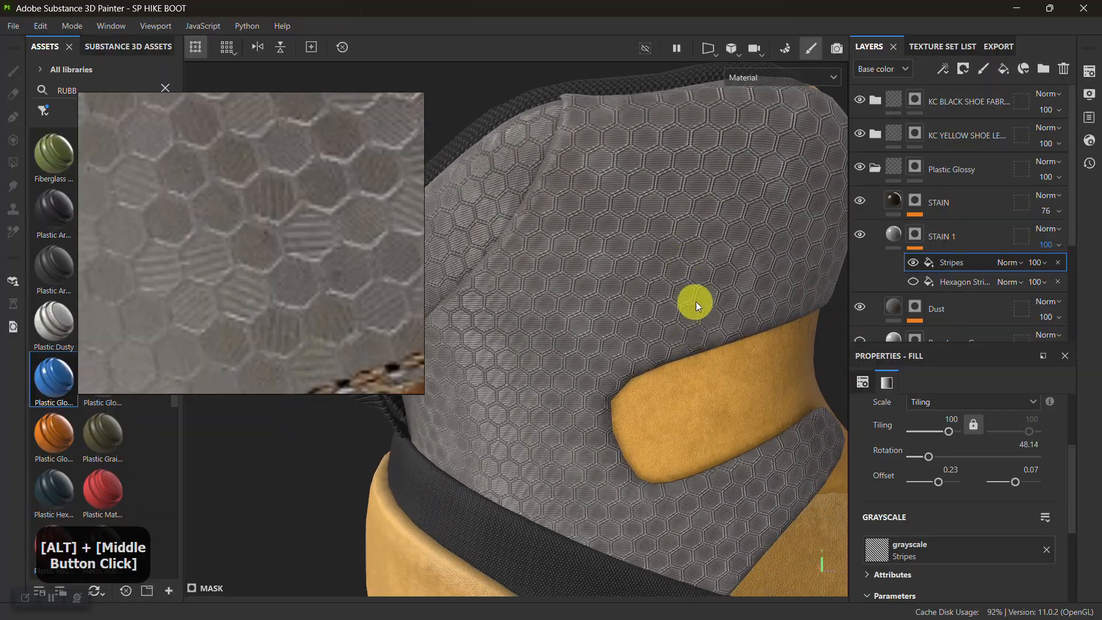
alt+right_drag(697, 307, 769, 420)
alt+drag(769, 420, 755, 342)
alt+middle_drag(755, 342, 707, 343)
alt+right_drag(707, 343, 647, 308)
alt+drag(646, 308, 690, 346)
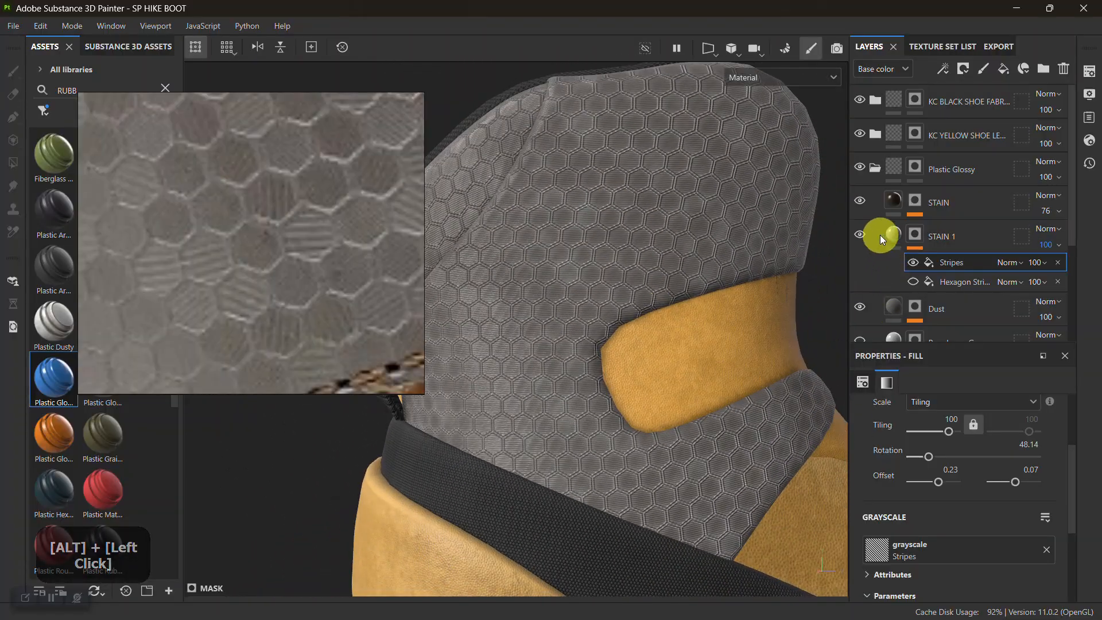
click(860, 231)
click(860, 232)
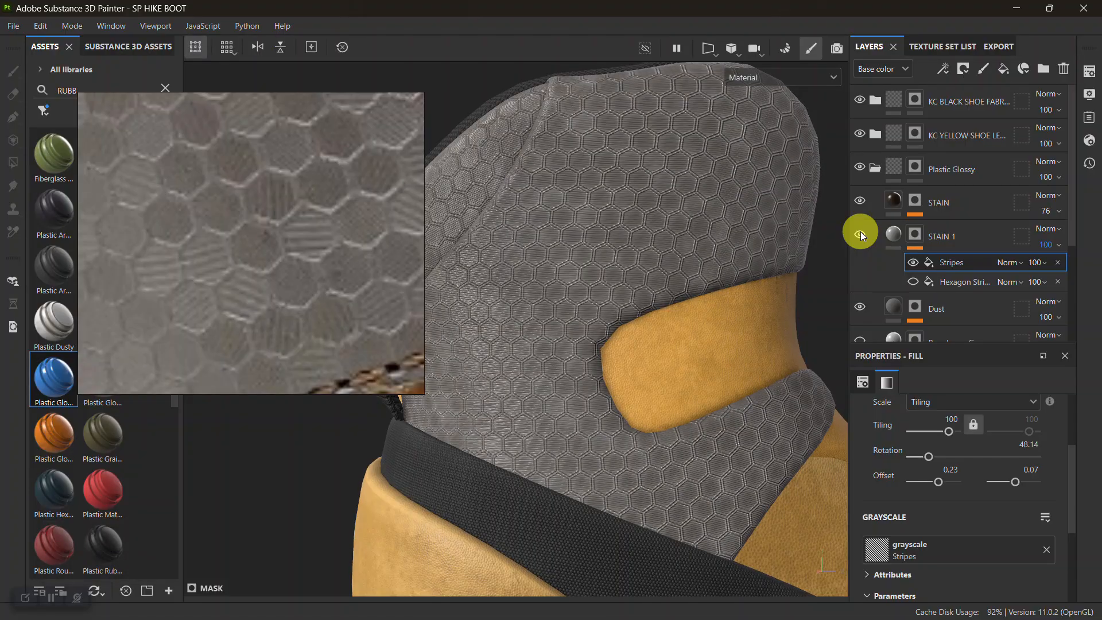
Set the tiling of the STAIN 1 layer's material to 0.26
click(898, 242)
alt+right_drag(713, 430, 743, 594)
alt+middle_drag(714, 496, 742, 445)
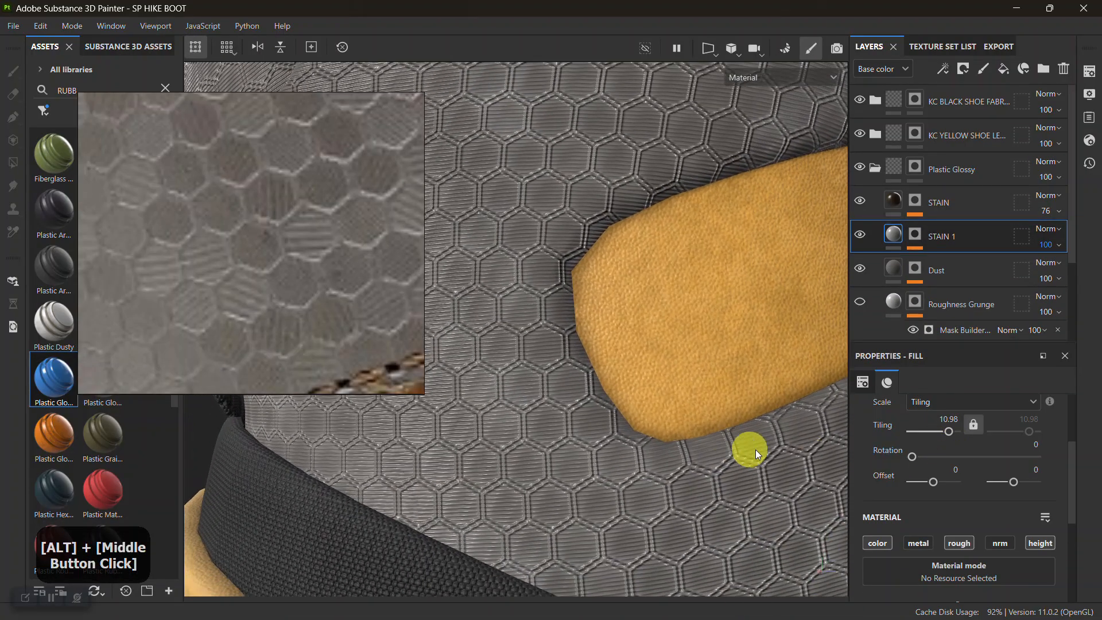
drag(946, 435, 937, 429)
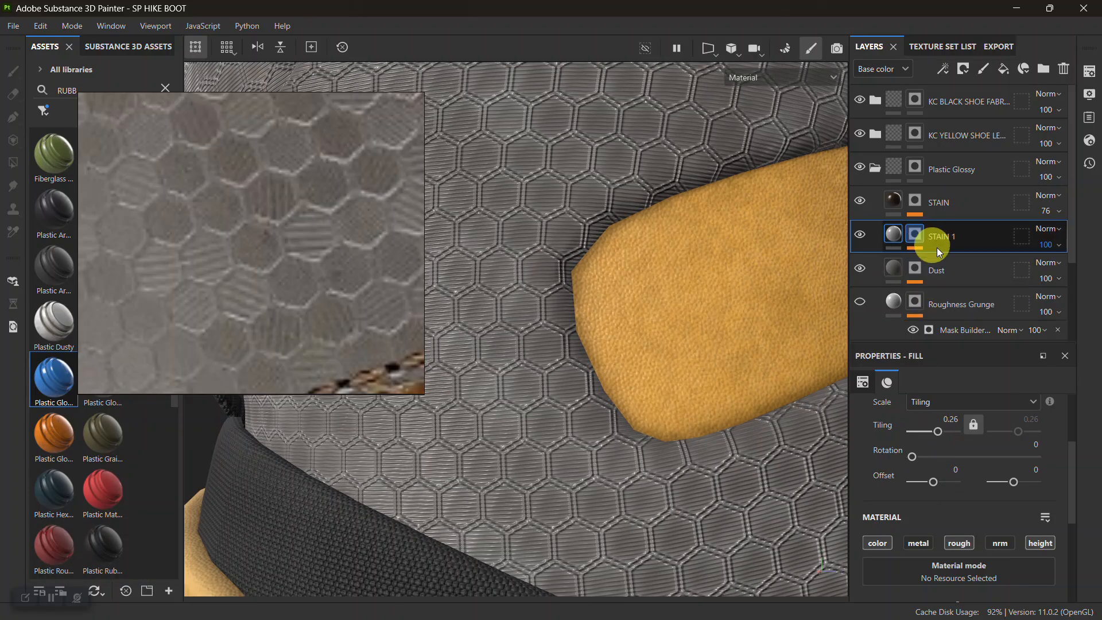
Reduce the tiling of the Stripes fill in the STAIN 1 mask to 49.01
click(953, 253)
click(952, 262)
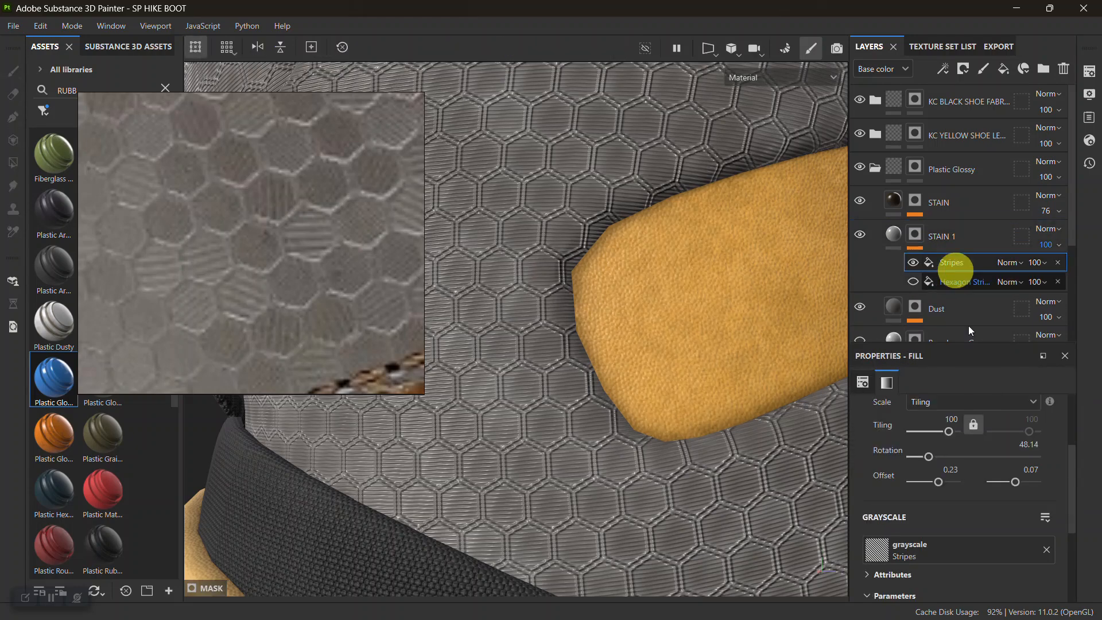
drag(945, 435, 944, 430)
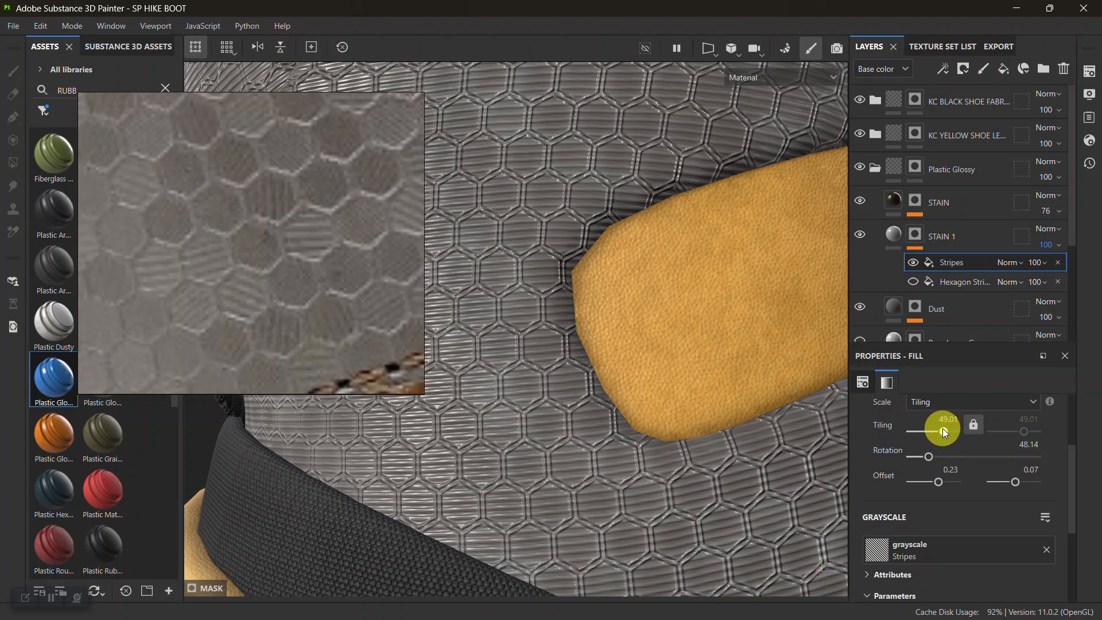
Examine the scale of the stripes across the whole collar from several angles against the reference photo
alt+right_drag(801, 453, 696, 361)
alt+drag(695, 361, 639, 369)
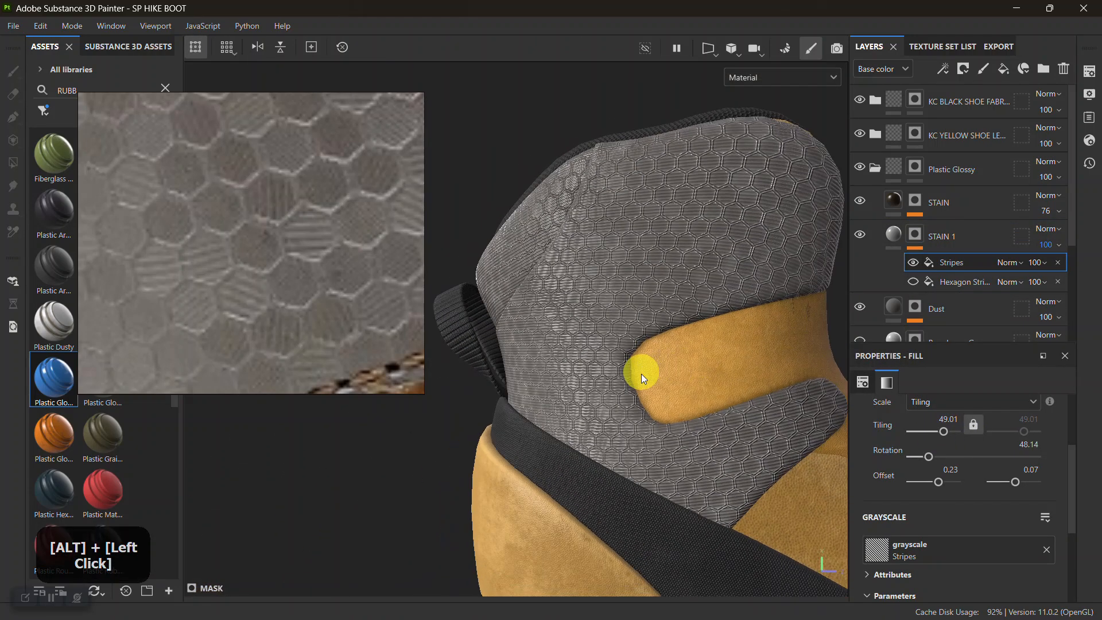
alt+middle_drag(639, 368, 649, 331)
alt+right_drag(649, 332, 674, 394)
alt+drag(673, 394, 696, 379)
alt+middle_drag(696, 379, 671, 339)
alt+right_drag(671, 339, 660, 312)
alt+middle_drag(659, 312, 622, 352)
alt+right_drag(622, 352, 790, 417)
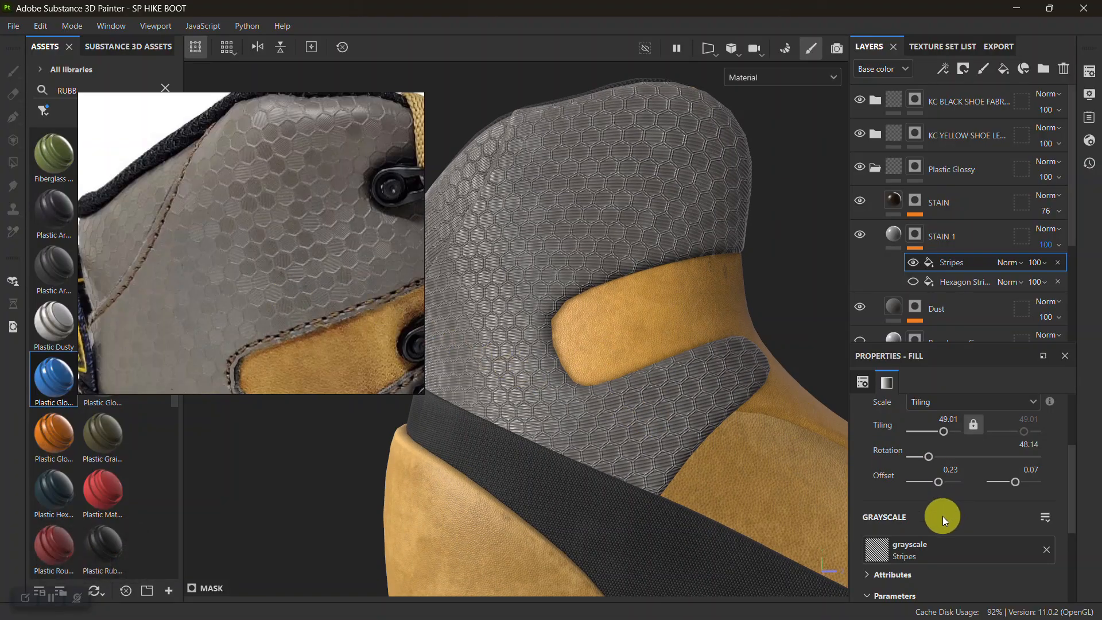
Set the STAIN 1 layer's height to 0.0339 and check the stripe relief on the collar up close
scroll(940, 518, down, 4)
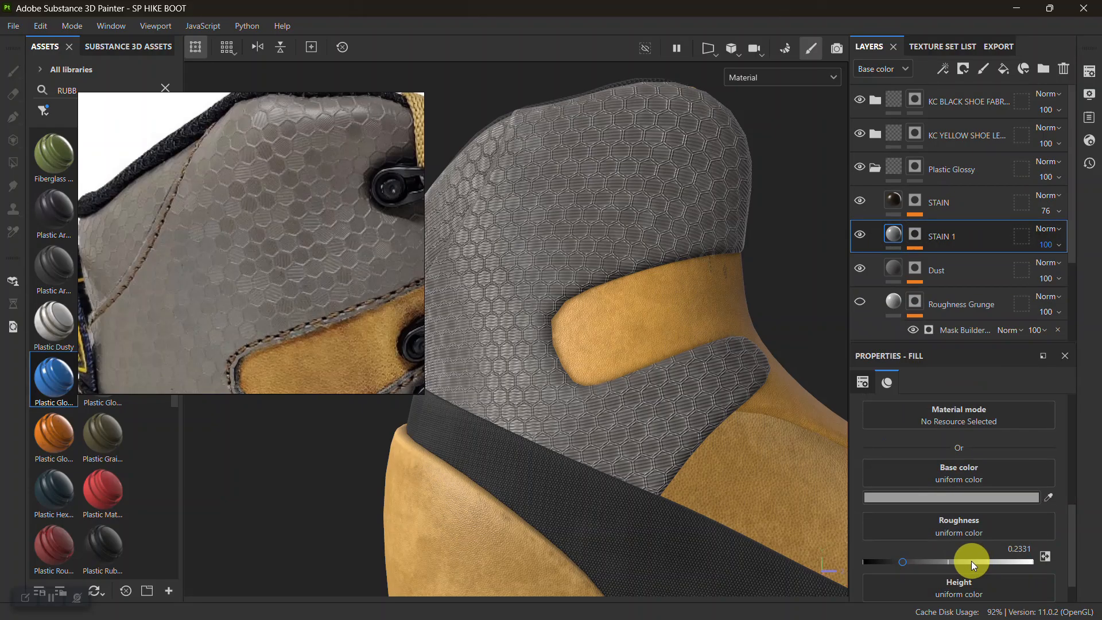
scroll(971, 560, down, 1)
mouse_move(951, 582)
mouse_down()
mouse_move(938, 583)
mouse_move(950, 586)
mouse_up()
alt+right_drag(580, 419, 595, 428)
alt+drag(595, 428, 654, 432)
alt+middle_drag(654, 432, 693, 380)
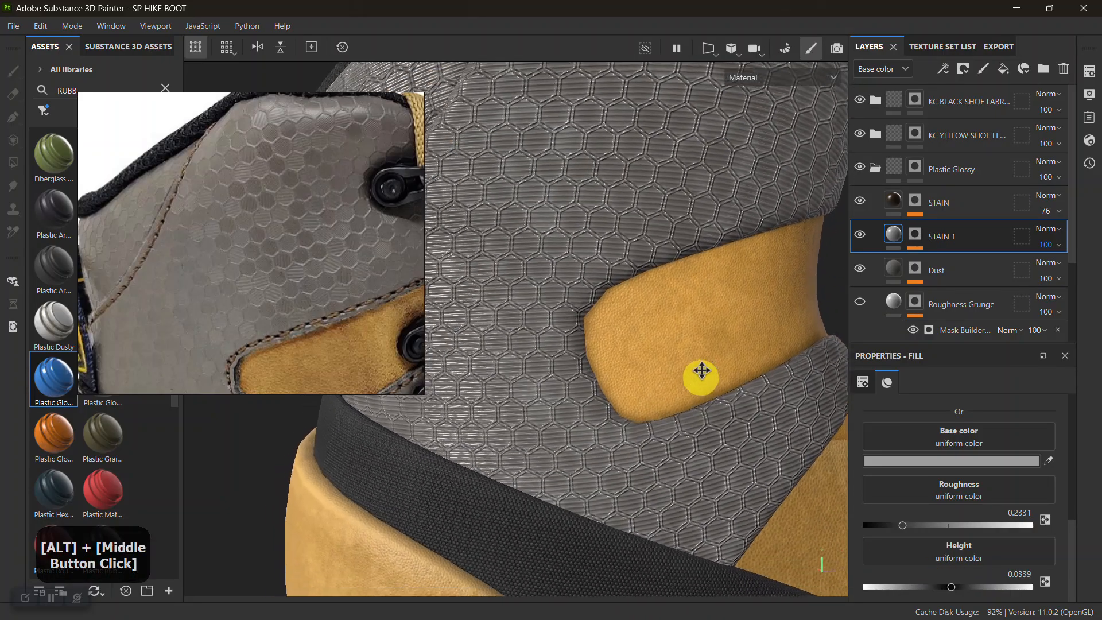
alt+right_drag(694, 381, 714, 429)
Rotate the environment lighting around the boot to check the collar's side view, and save the project
shift+right_drag(775, 383, 694, 331)
alt+middle_drag(695, 332, 763, 335)
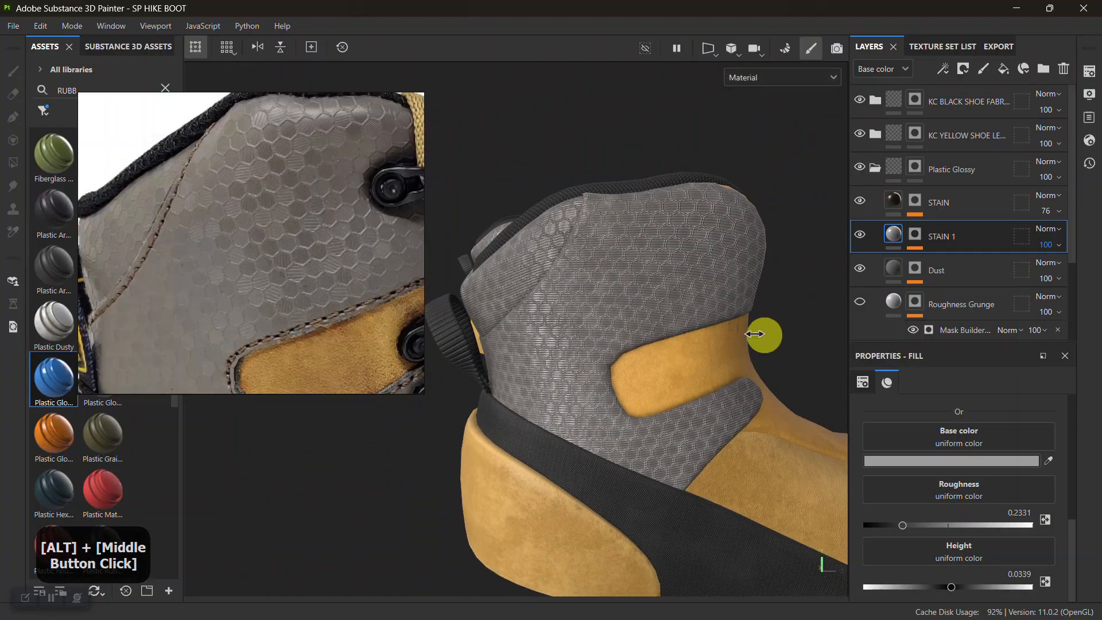
shift+right_drag(763, 335, 696, 381)
alt+middle_drag(696, 381, 629, 244)
alt+drag(630, 243, 681, 316)
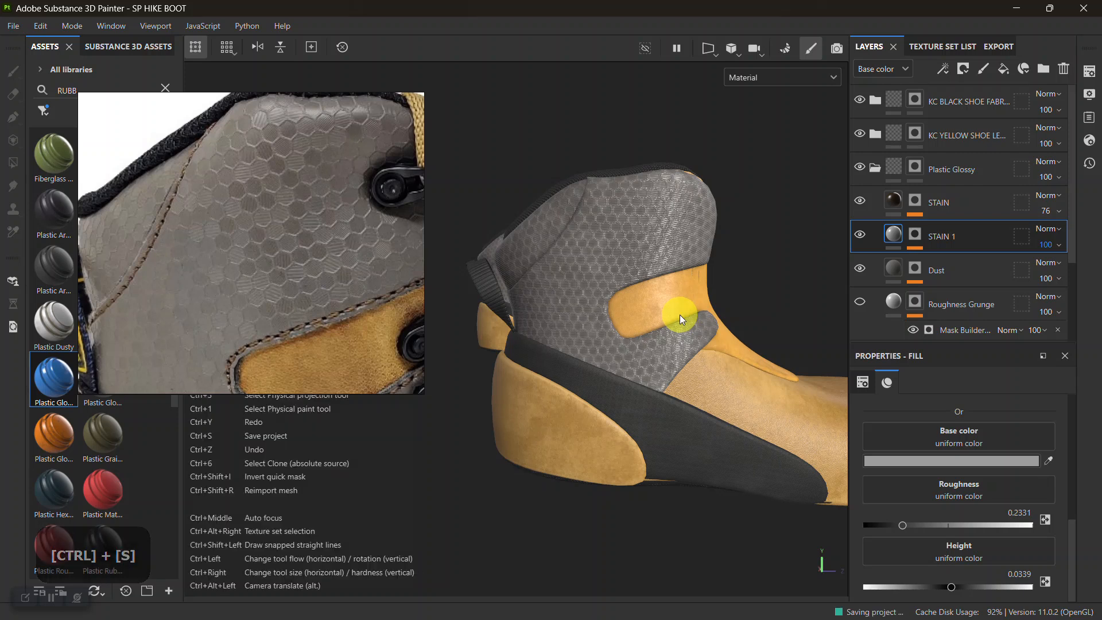
Reframe the reference board on the full side-view photo of the boot
scroll(214, 239, down, 8)
middle_drag(273, 284, 279, 256)
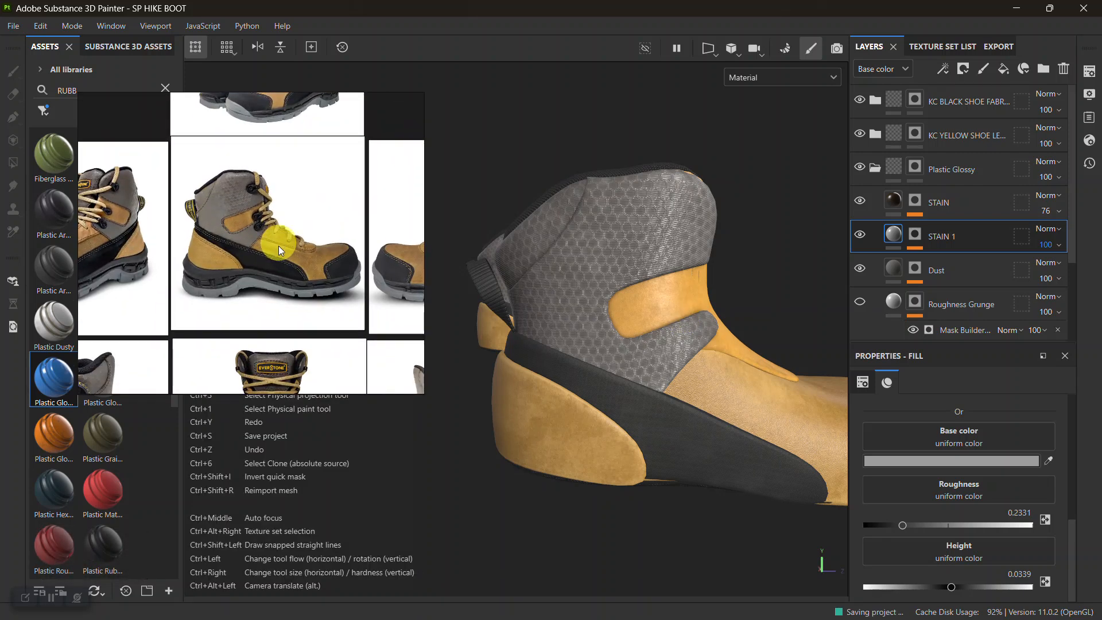
scroll(277, 253, up, 6)
scroll(272, 261, up, 1)
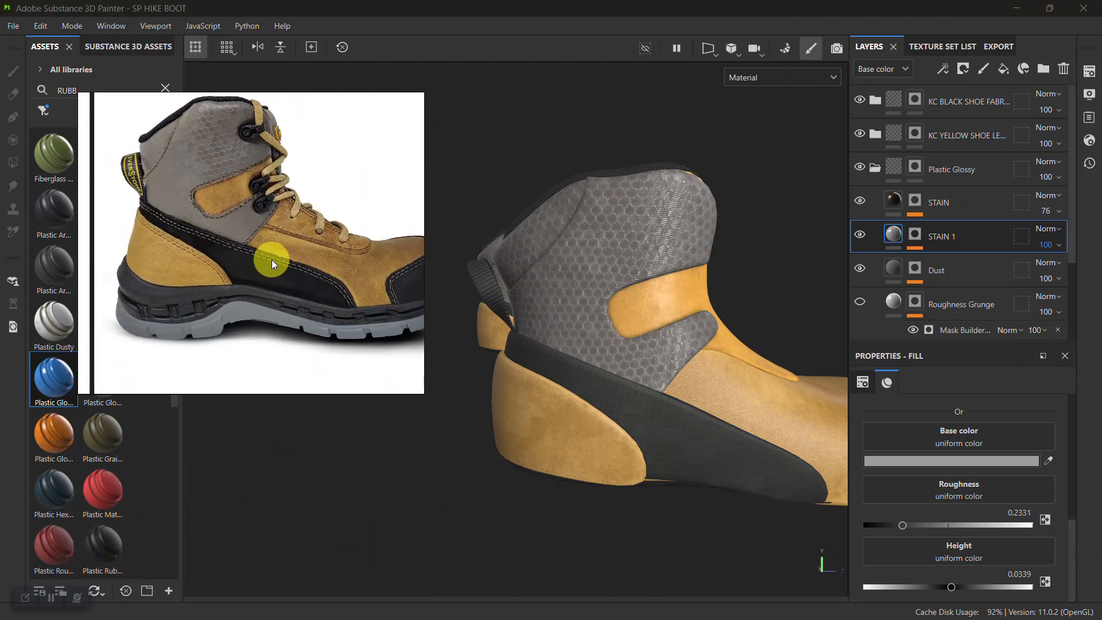